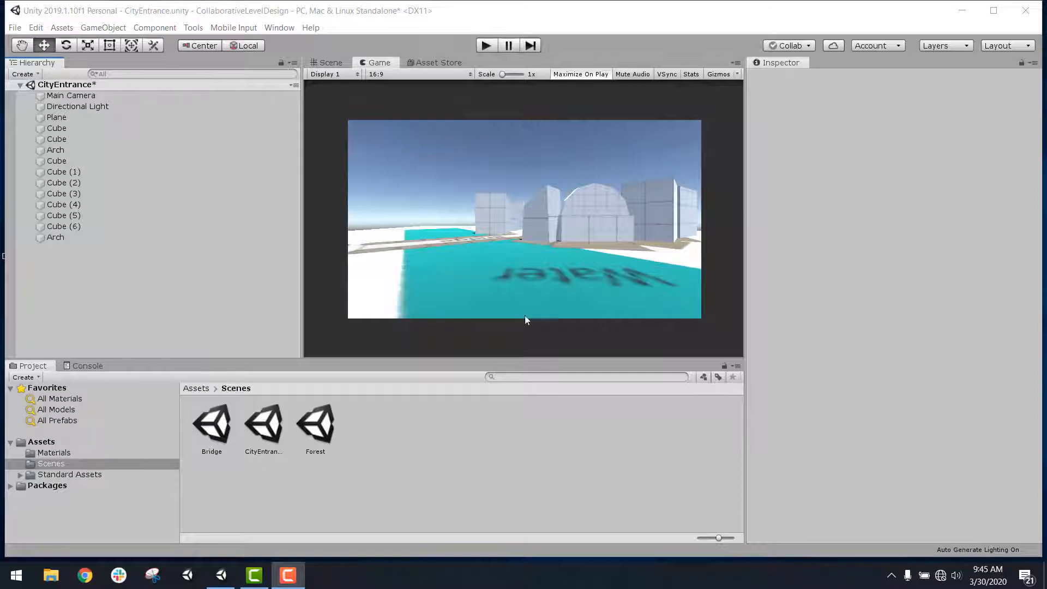
Step: Start setting up Collaborate and create a Unity Project ID under the AstireGames organization
click(778, 47)
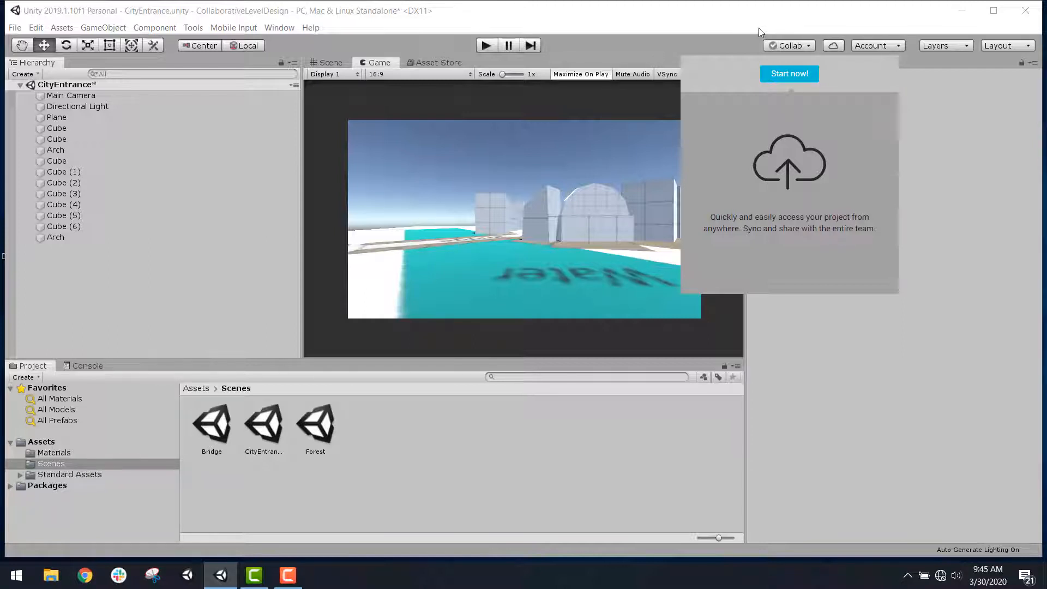
click(797, 74)
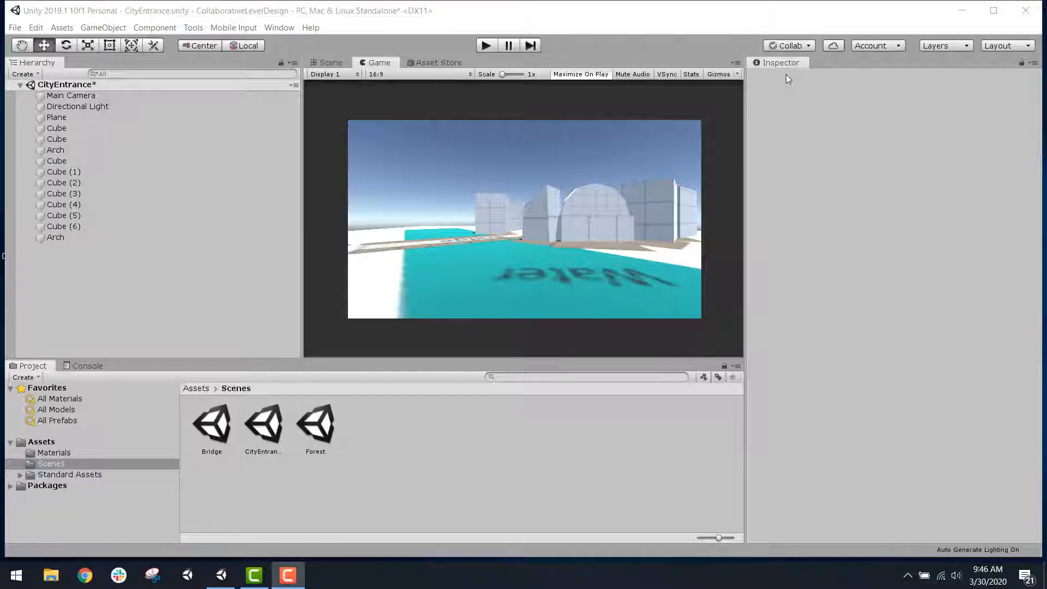
click(789, 46)
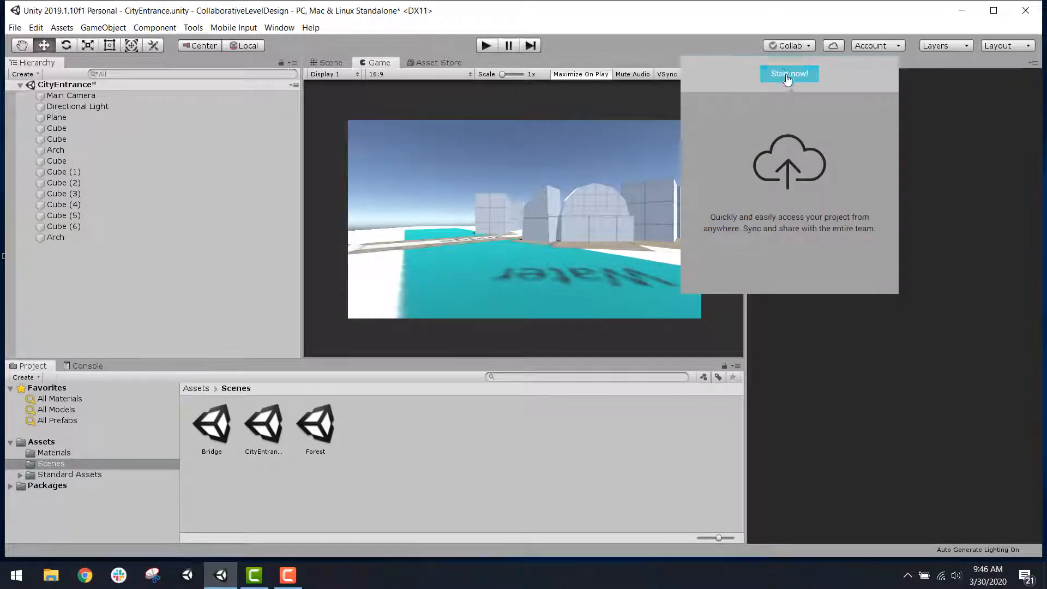
click(789, 74)
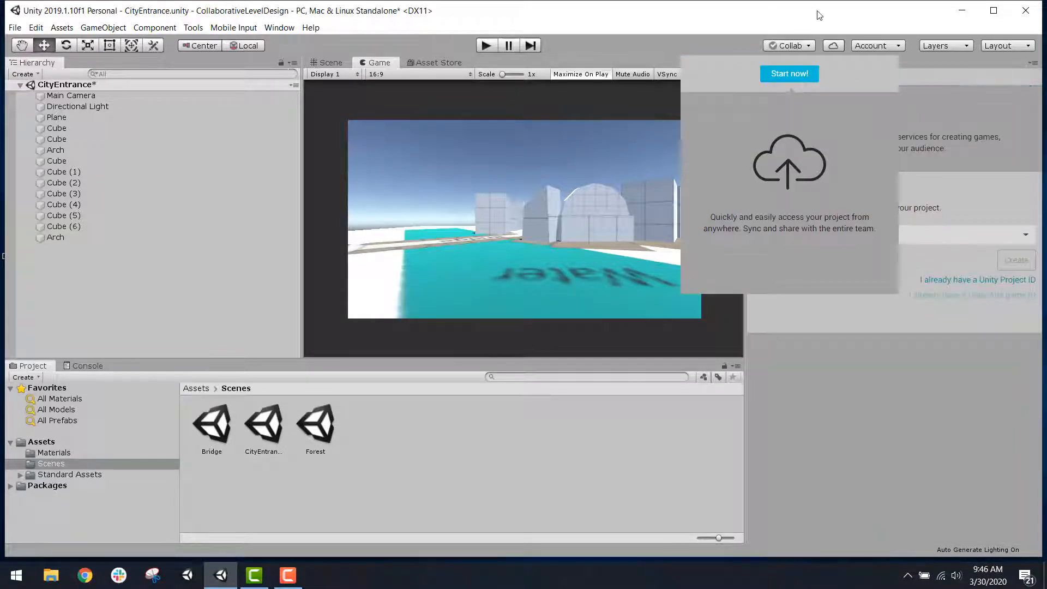
click(919, 134)
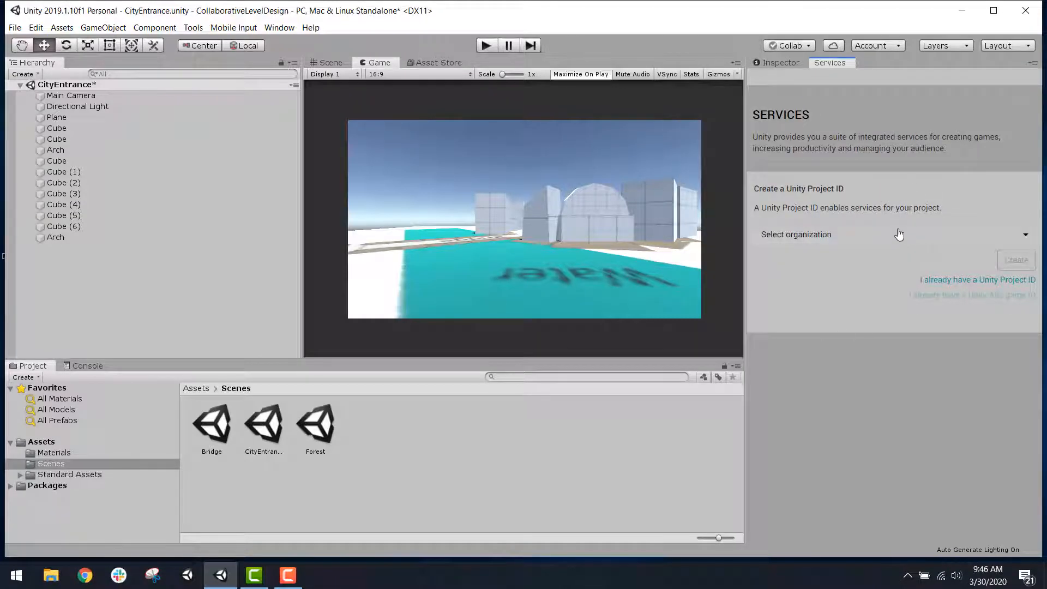
click(817, 234)
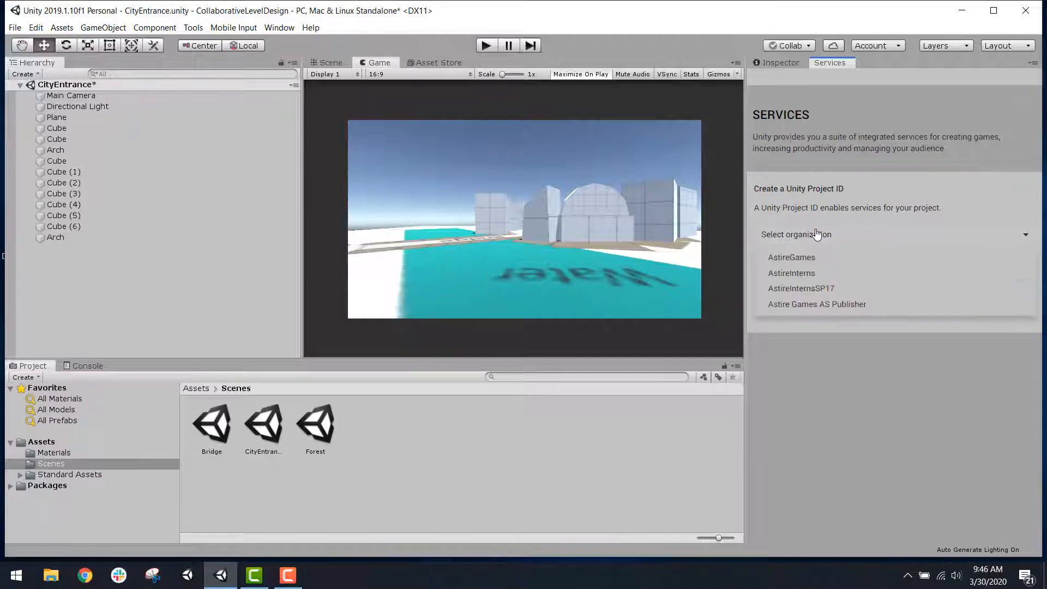
click(944, 258)
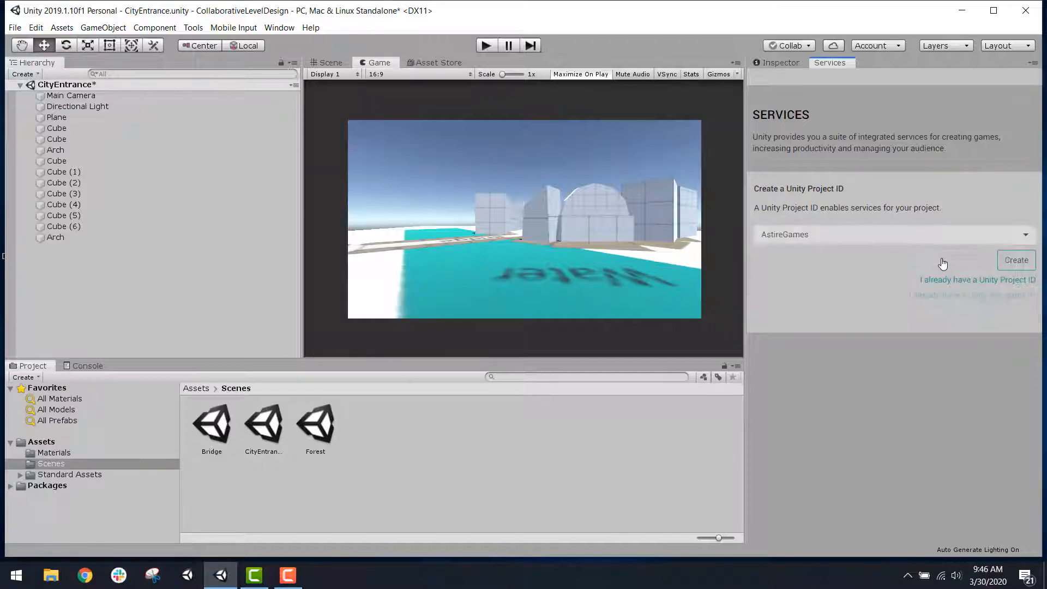
click(1024, 264)
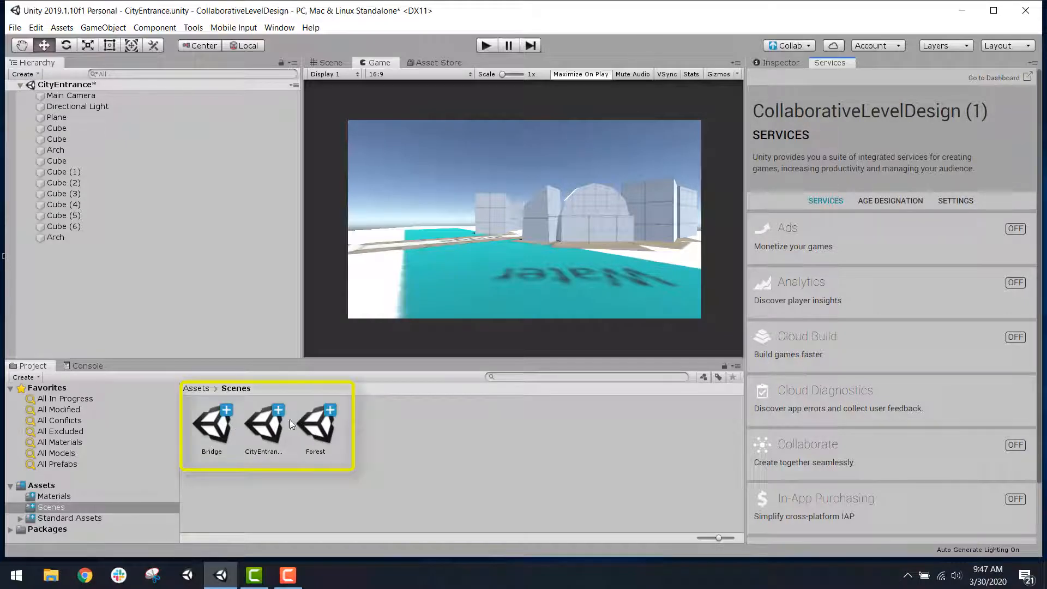
Step: Show the project's root Assets folder and turn on the Collaborate service for the project
click(195, 389)
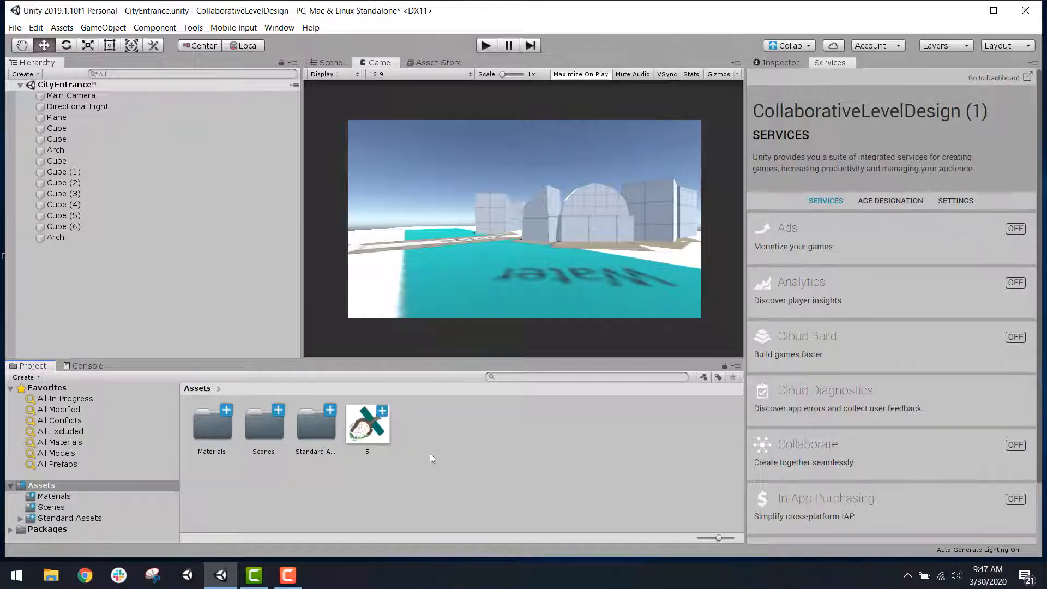
click(794, 45)
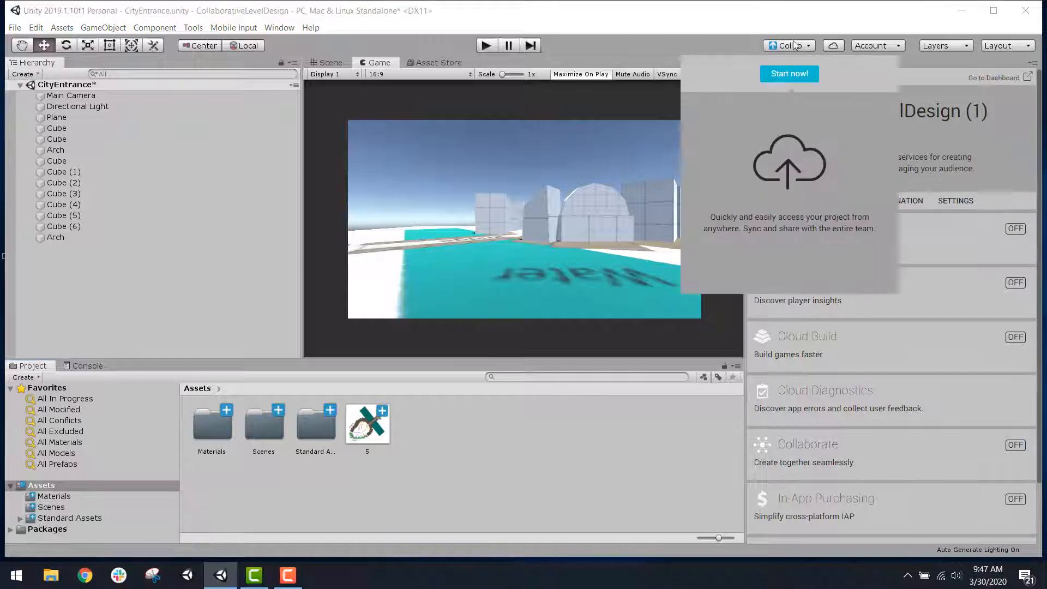
click(789, 74)
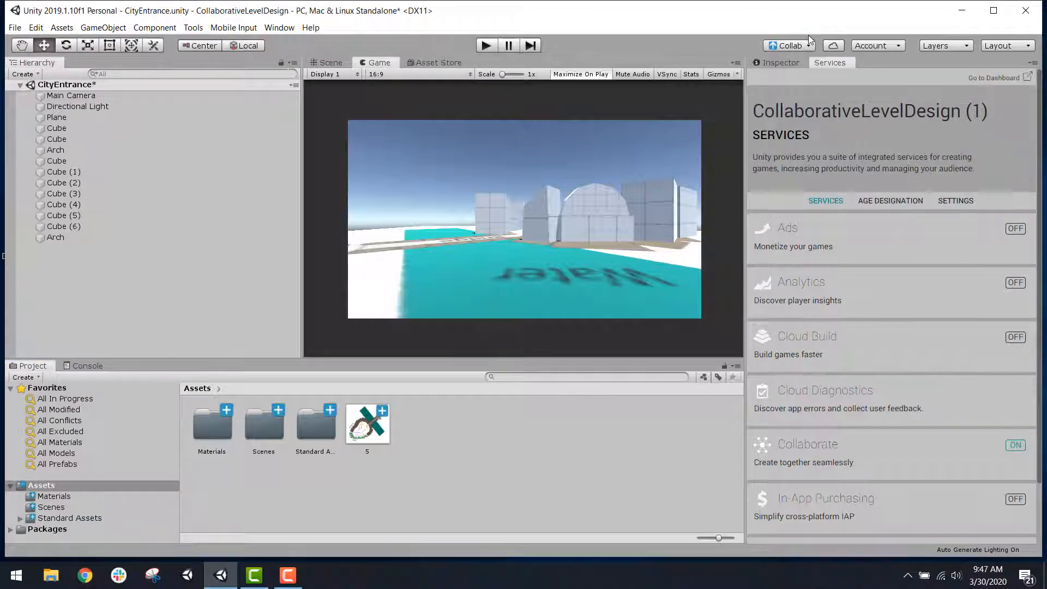
Step: Review the list of Collaborate changes waiting for publication, including the materials, scenes and Standard Assets files
click(807, 46)
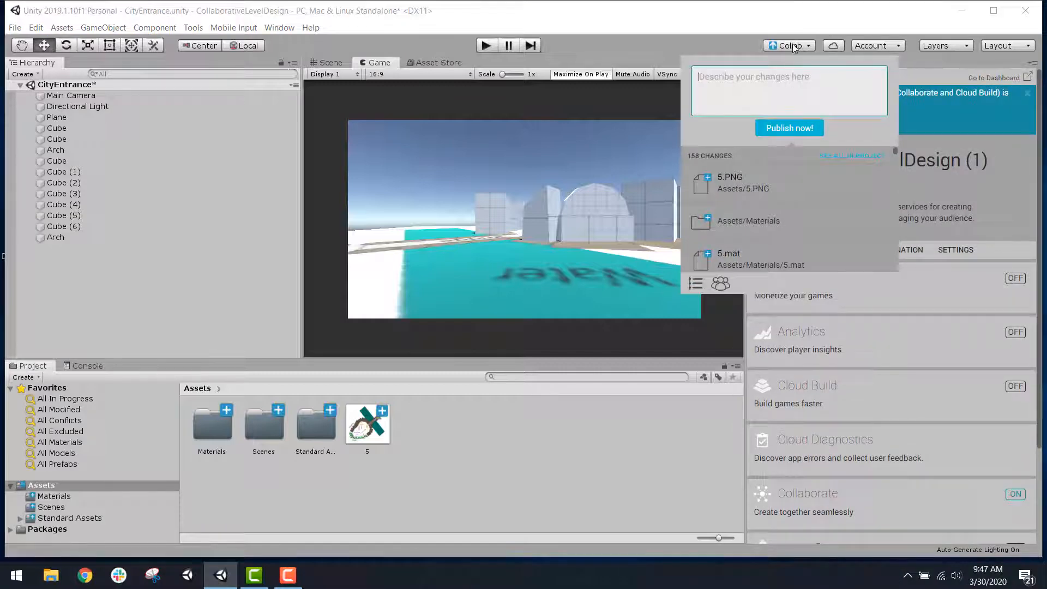
click(795, 47)
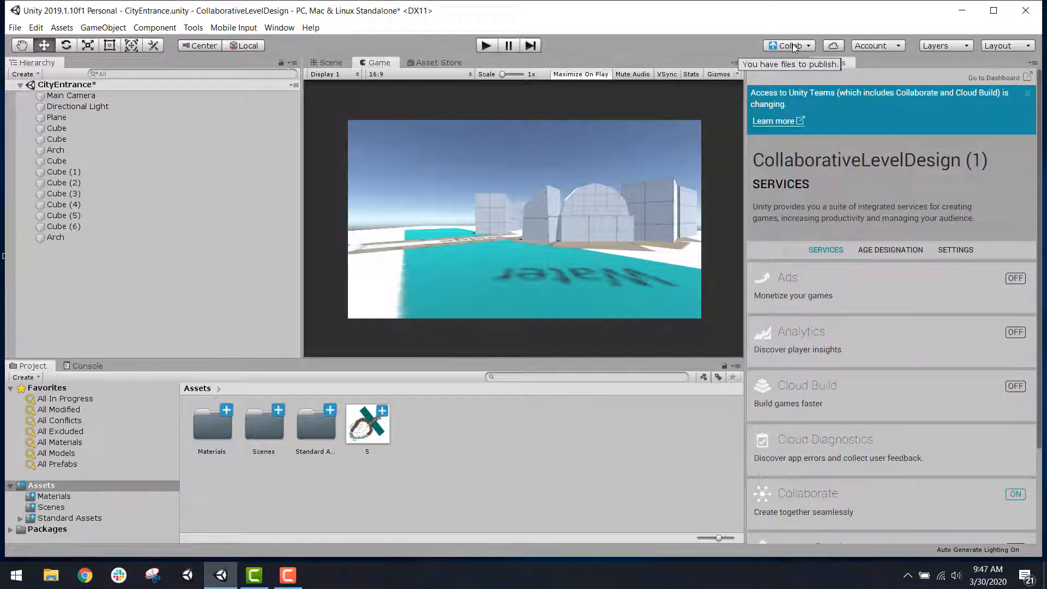
click(795, 46)
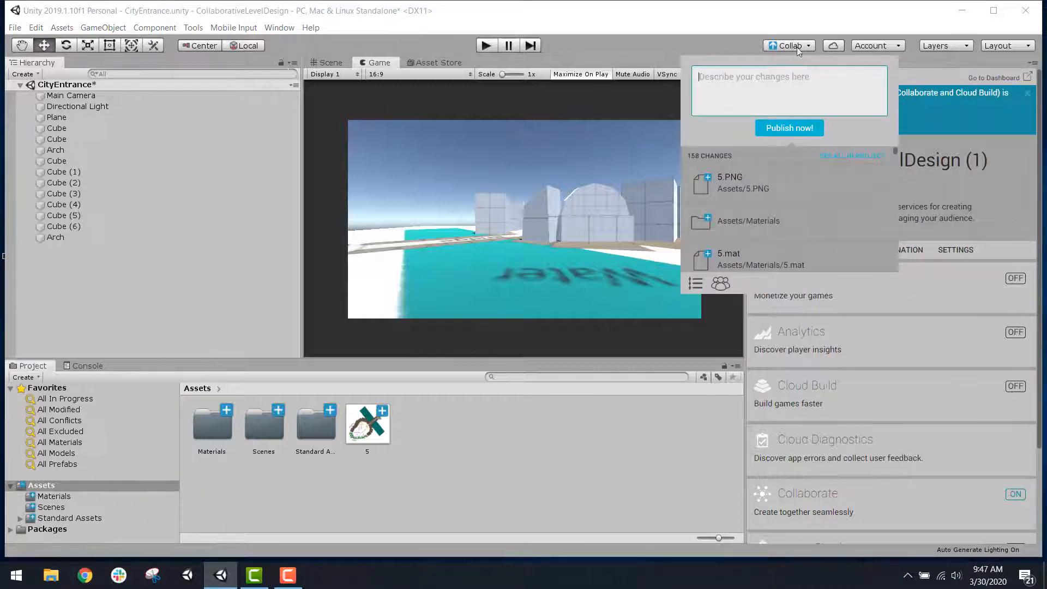
scroll(799, 192, down, 1)
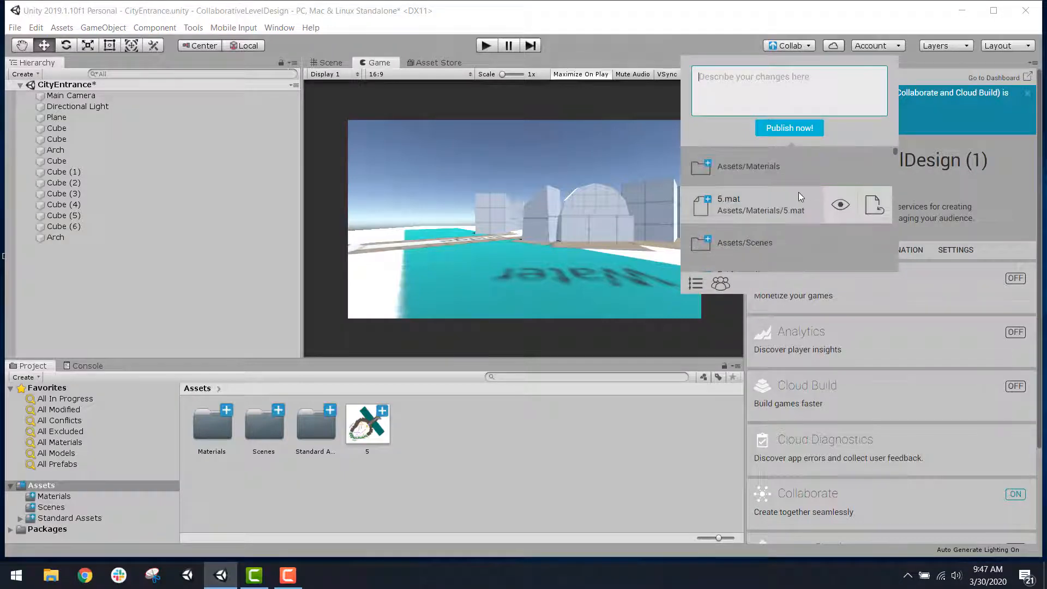
scroll(799, 192, down, 12)
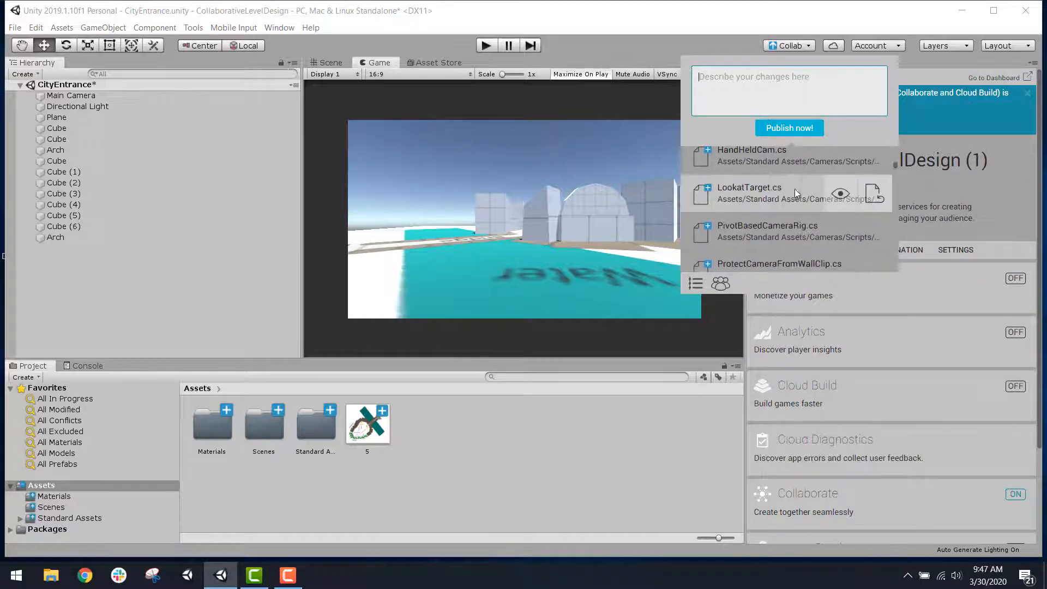
scroll(792, 234, up, 3)
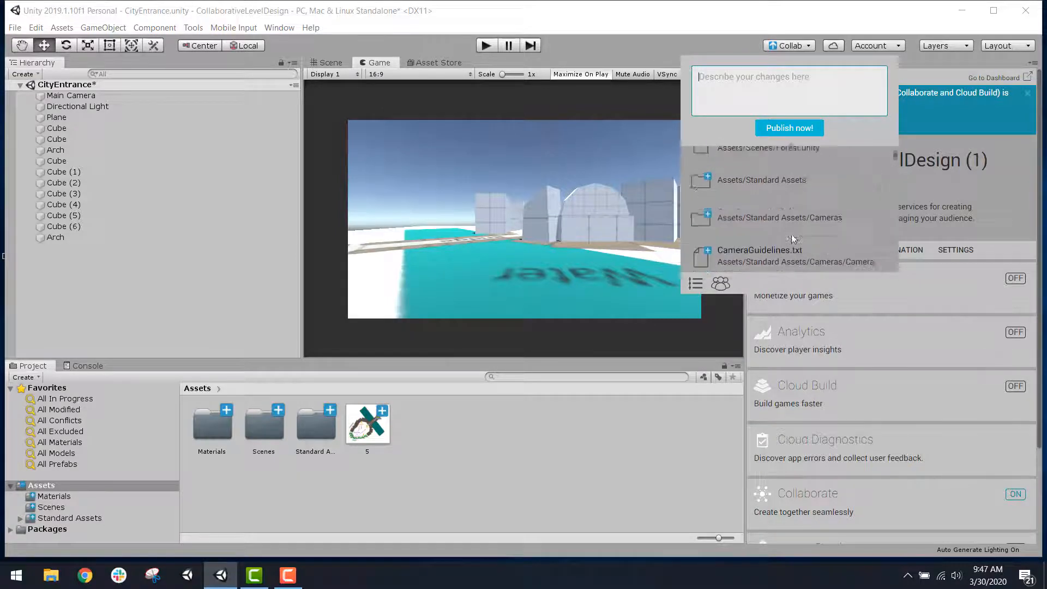
scroll(792, 239, up, 5)
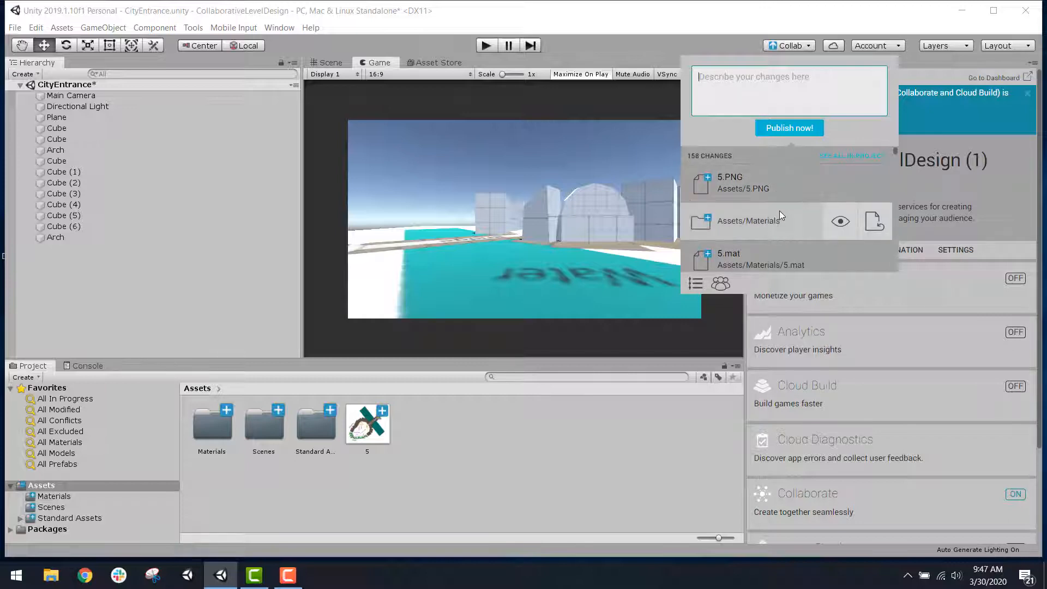
scroll(783, 234, down, 1)
scroll(778, 217, down, 3)
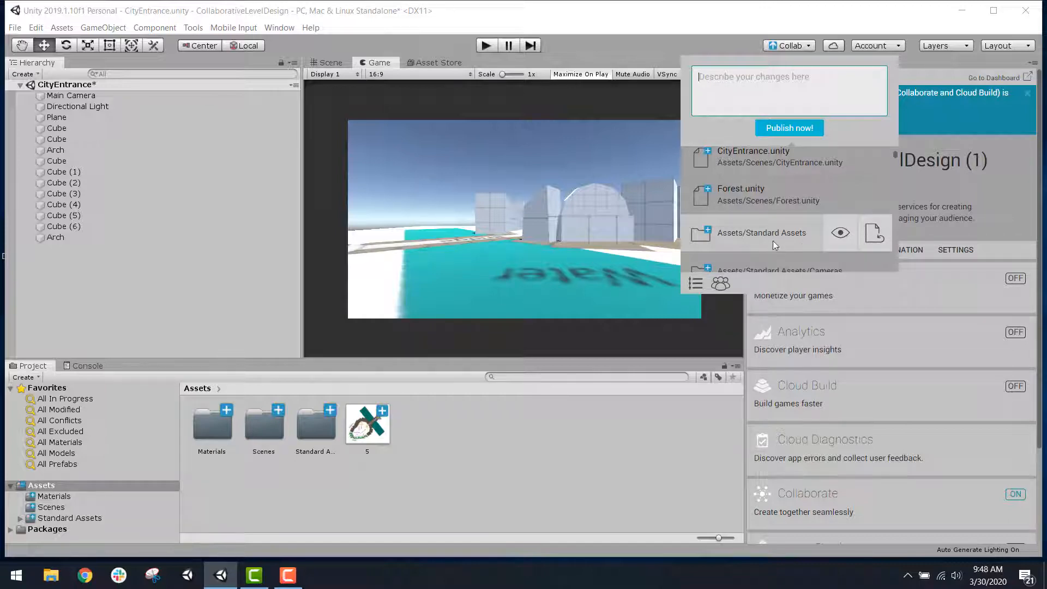
scroll(777, 240, down, 1)
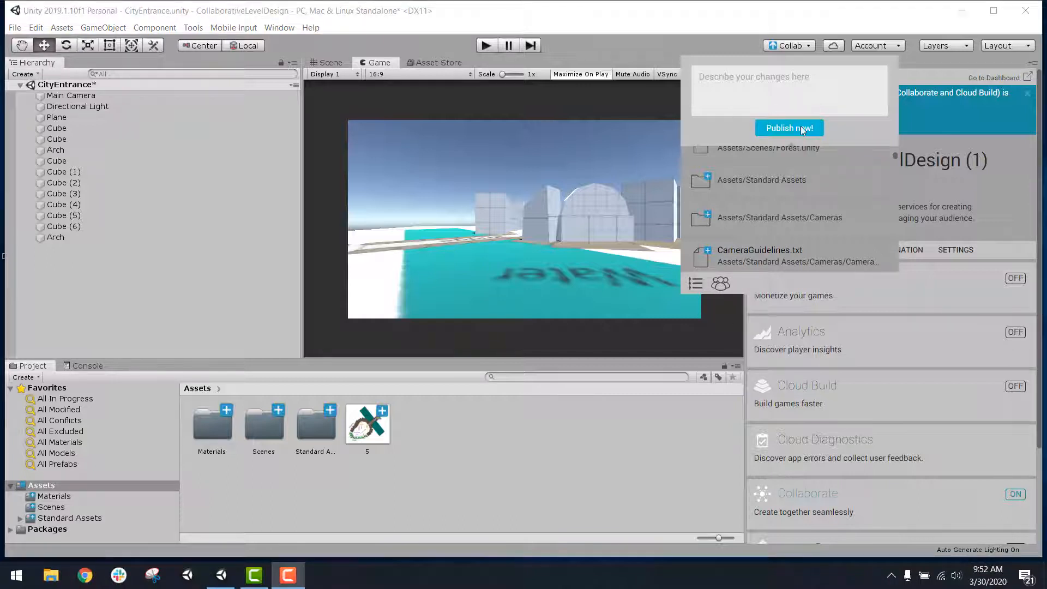
mouse_move(790, 182)
scroll(790, 182, up, 5)
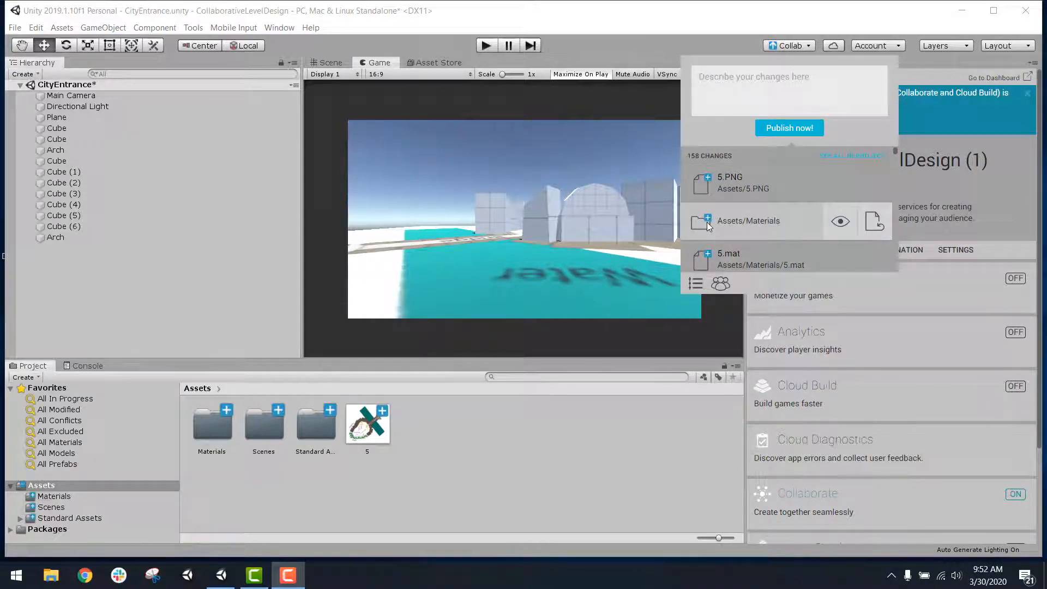
Step: Publish all changes with the description "First commit: added all files", saving the modified CityEntrance scene
click(777, 82)
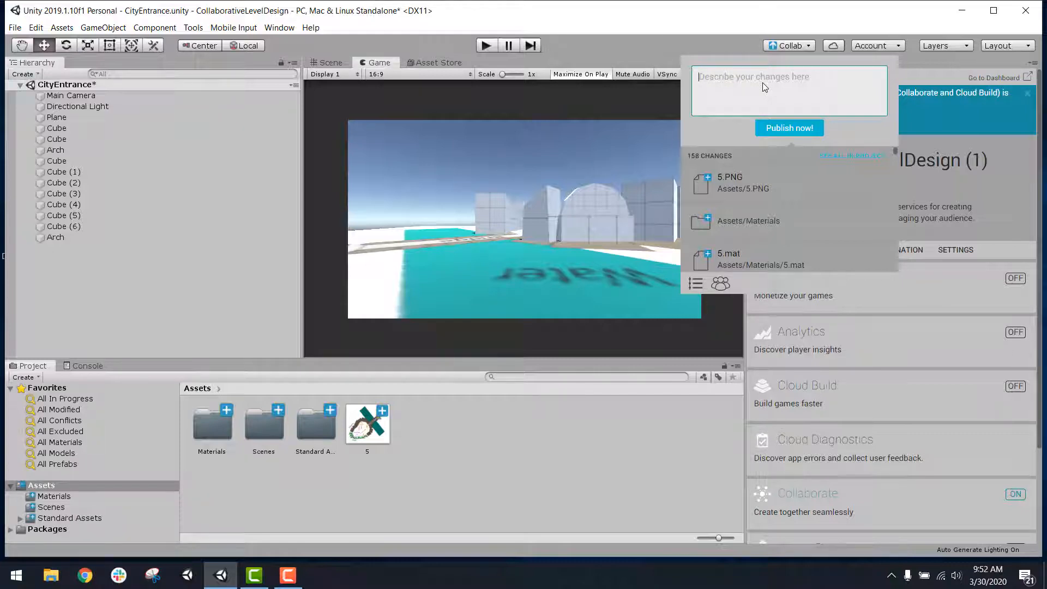
key(e)
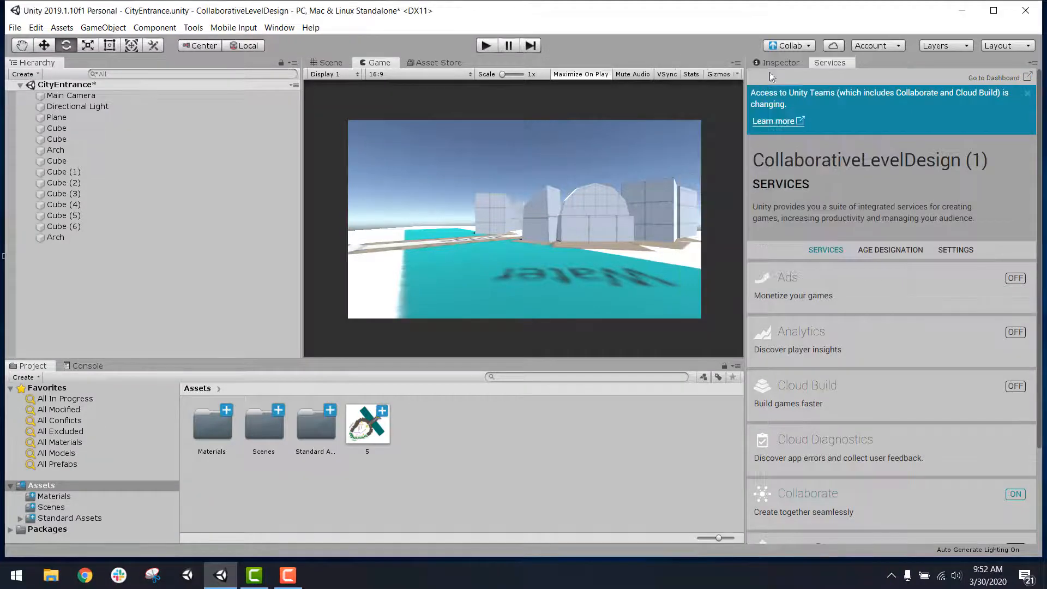
click(789, 45)
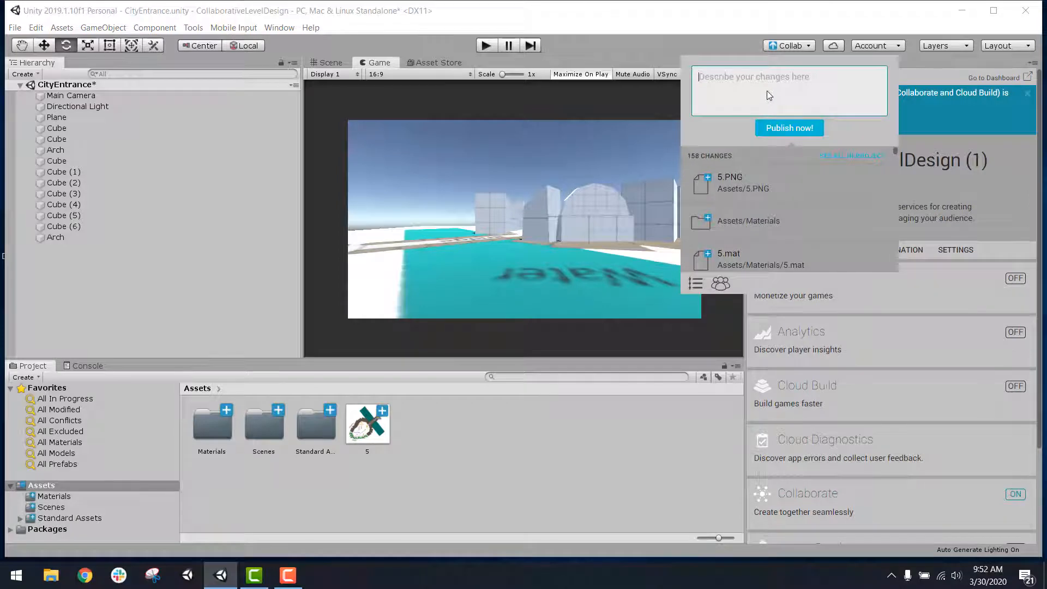
text(First commit: add)
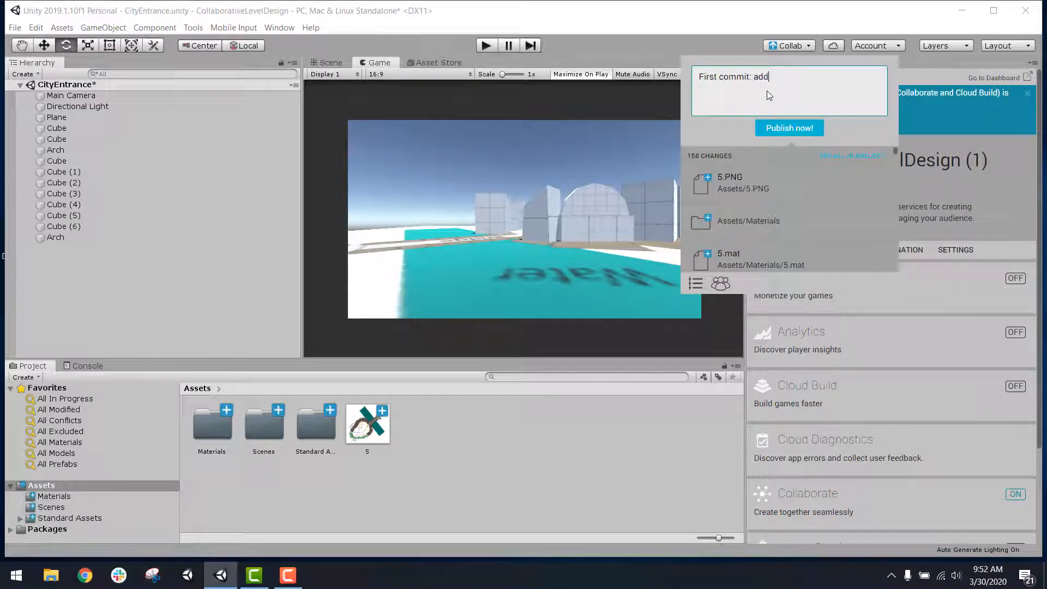
text(ed all files)
click(789, 134)
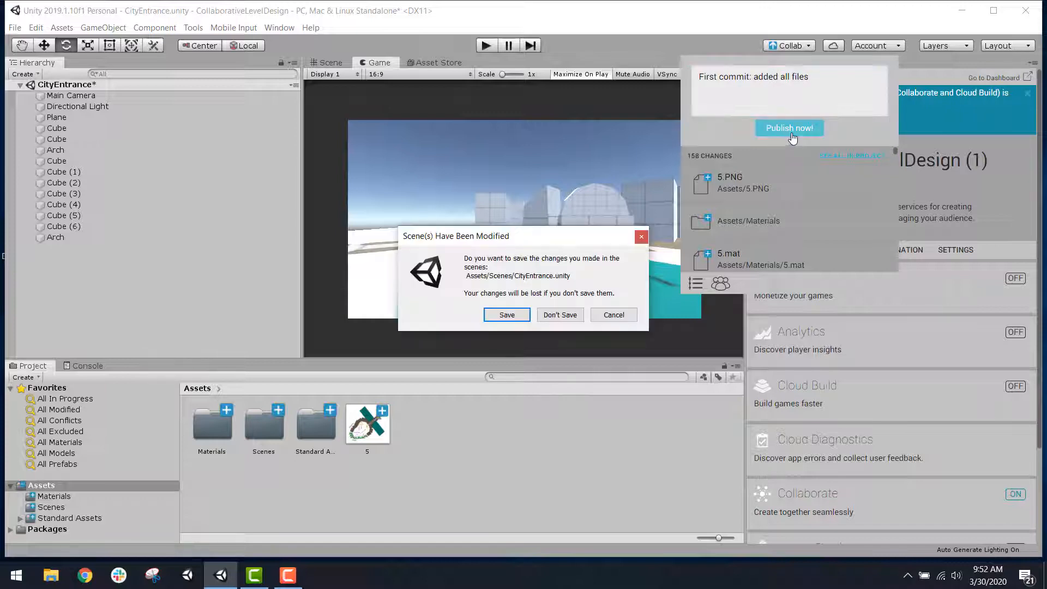
click(507, 315)
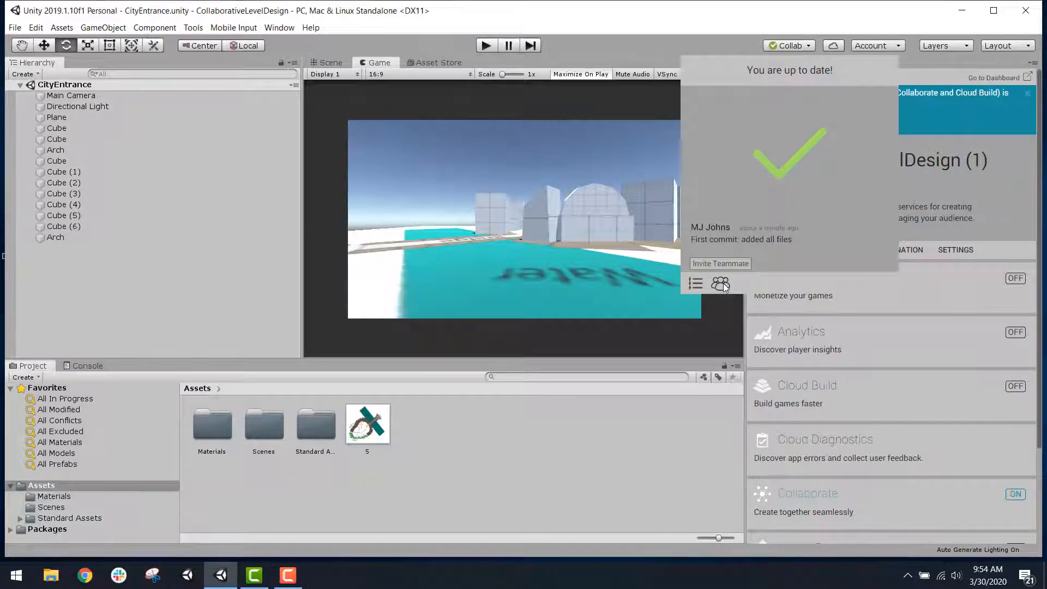
Step: Switch to the Unity Dashboard, add a teammate to the project by entering their e-mail address, and show the pending users
click(724, 285)
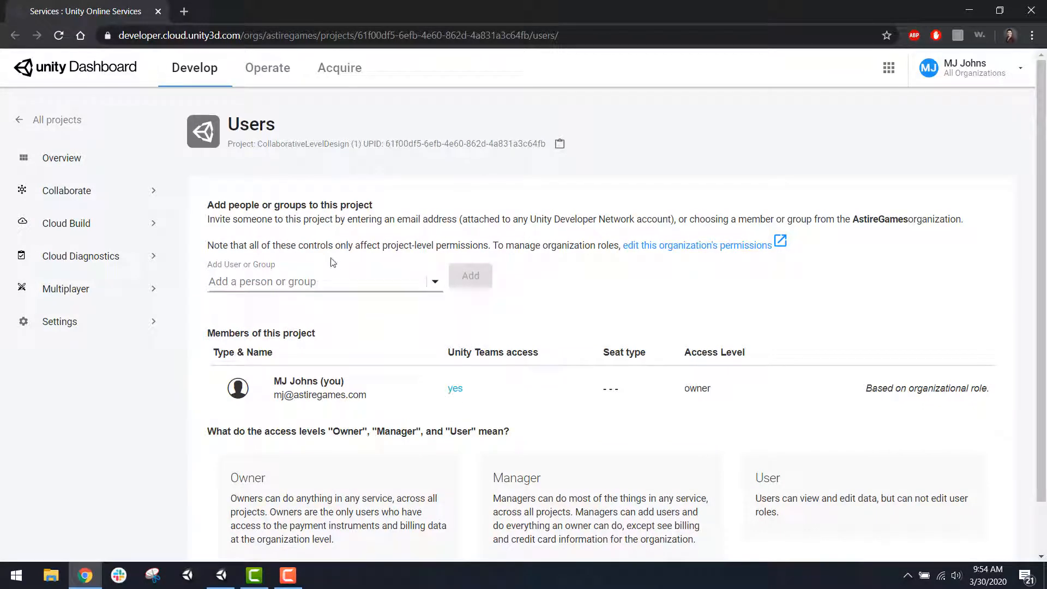
click(322, 269)
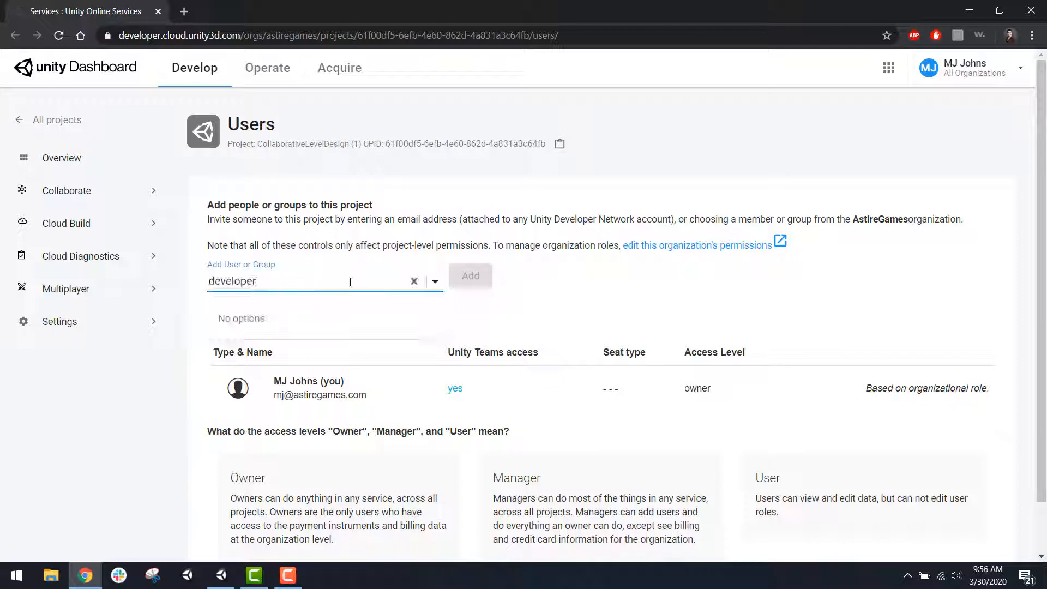
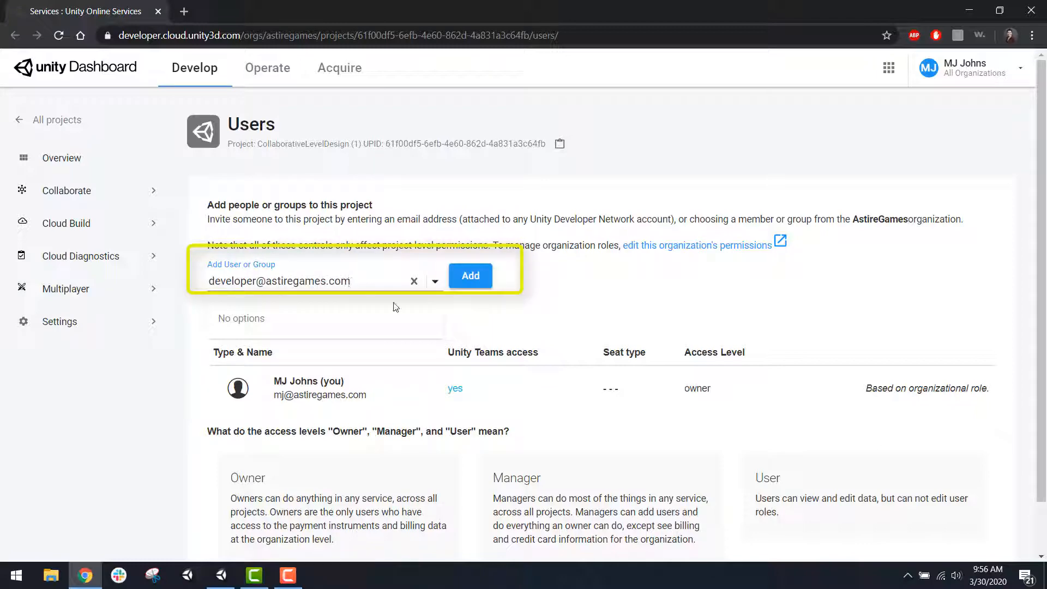
click(470, 283)
scroll(535, 328, down, 1)
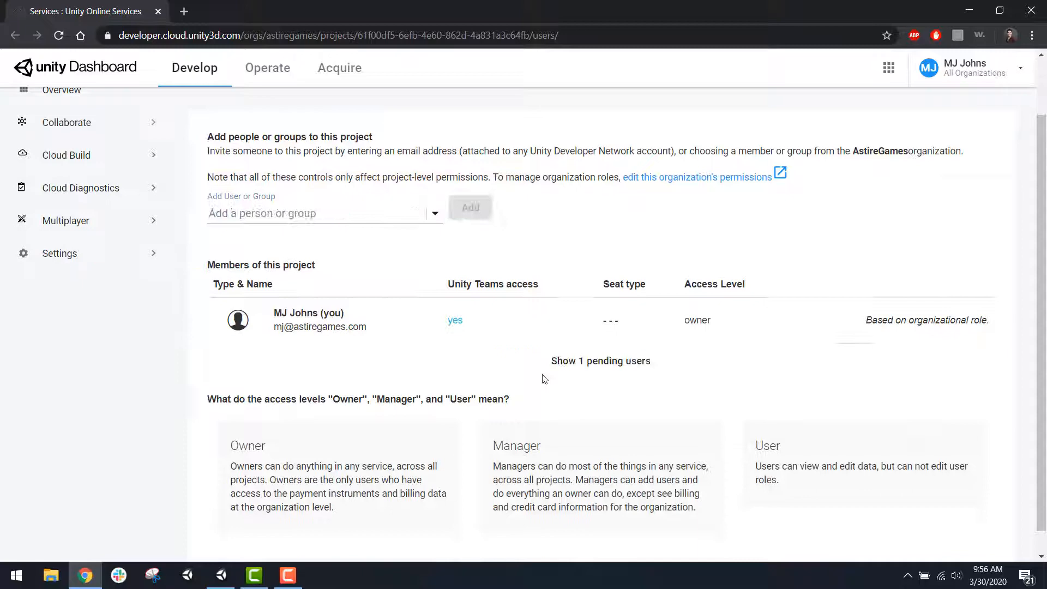
click(599, 372)
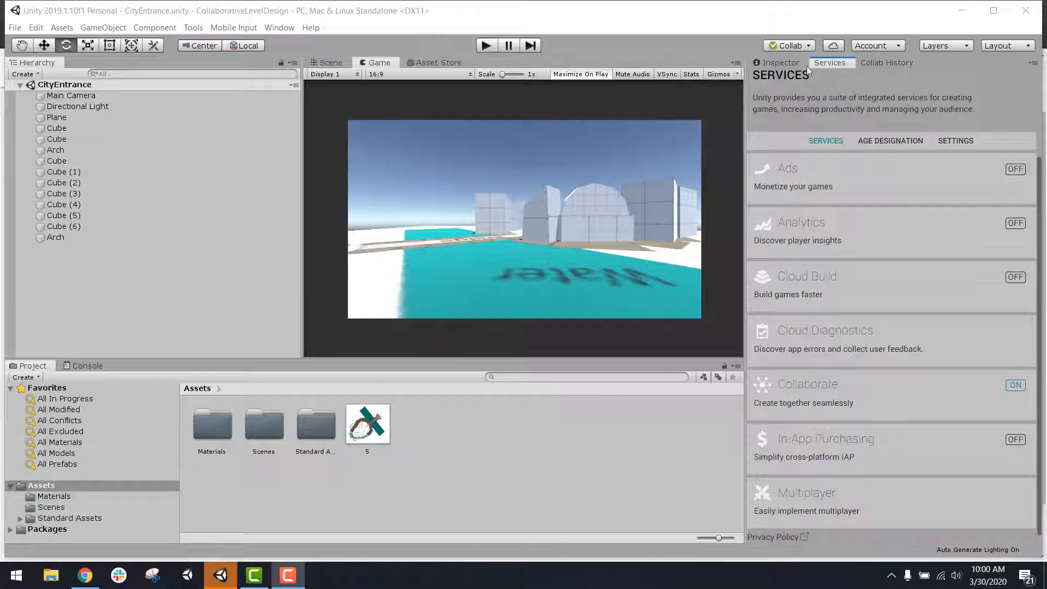
Step: Return to the Unity editor and open the project's Services window
click(275, 28)
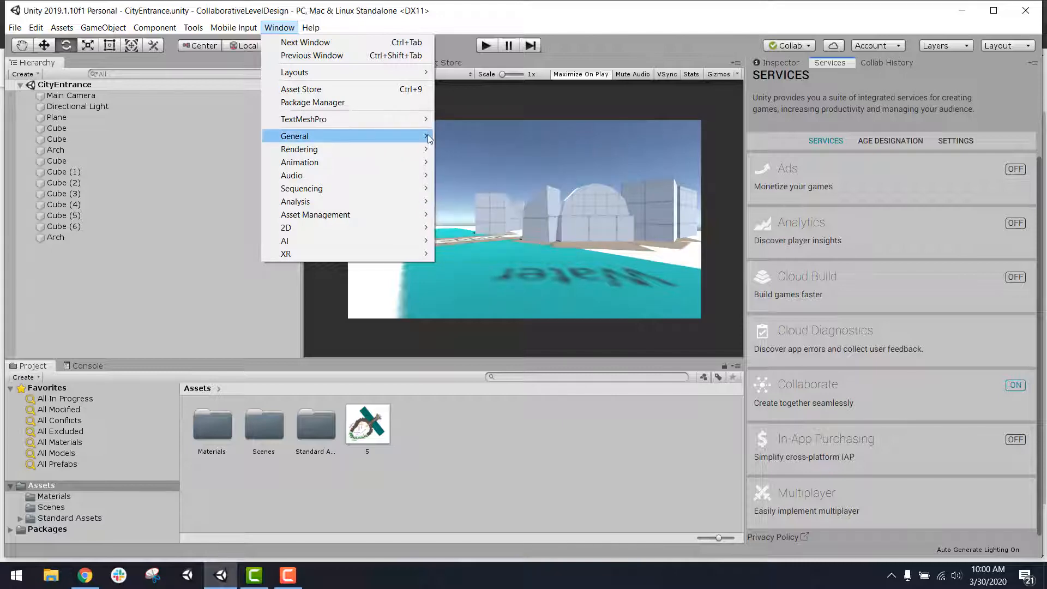
mouse_move(420, 136)
click(499, 235)
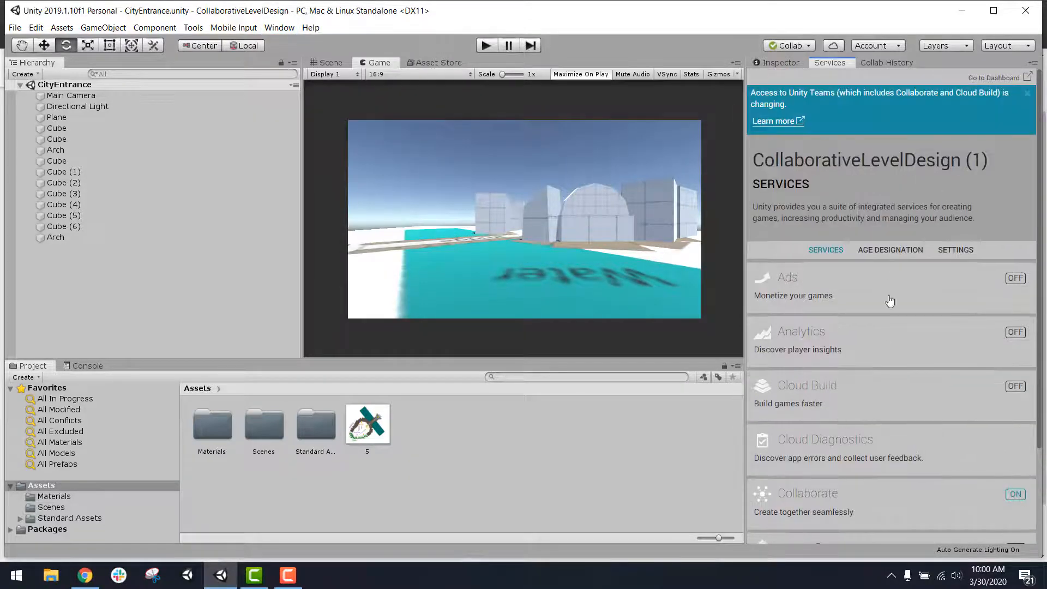
Step: Dismiss the Unity Teams notice, open the Collaborate service and view the history of published commits
click(1028, 93)
scroll(895, 256, down, 1)
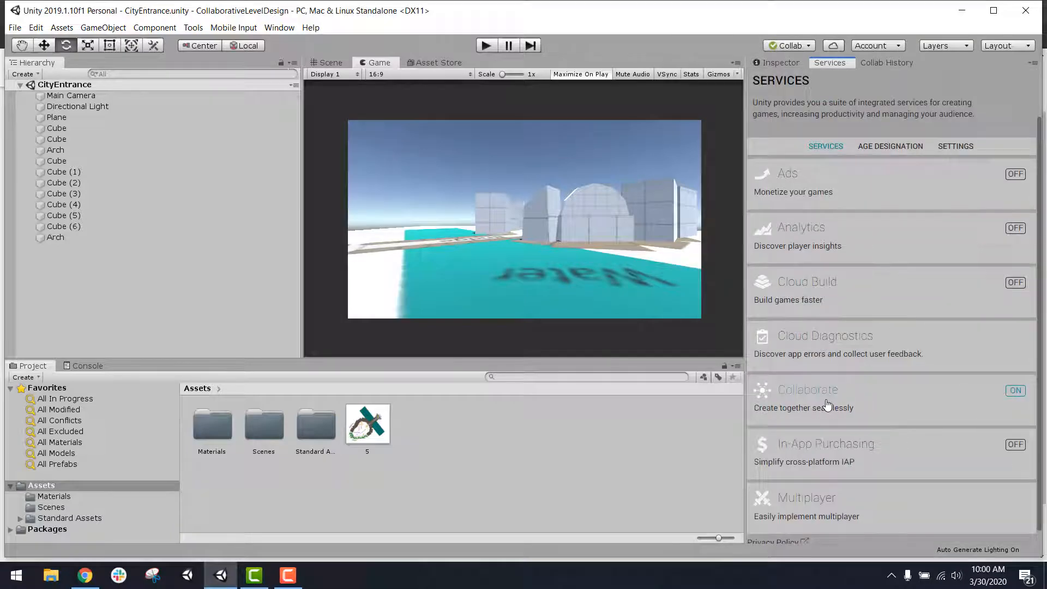
click(833, 402)
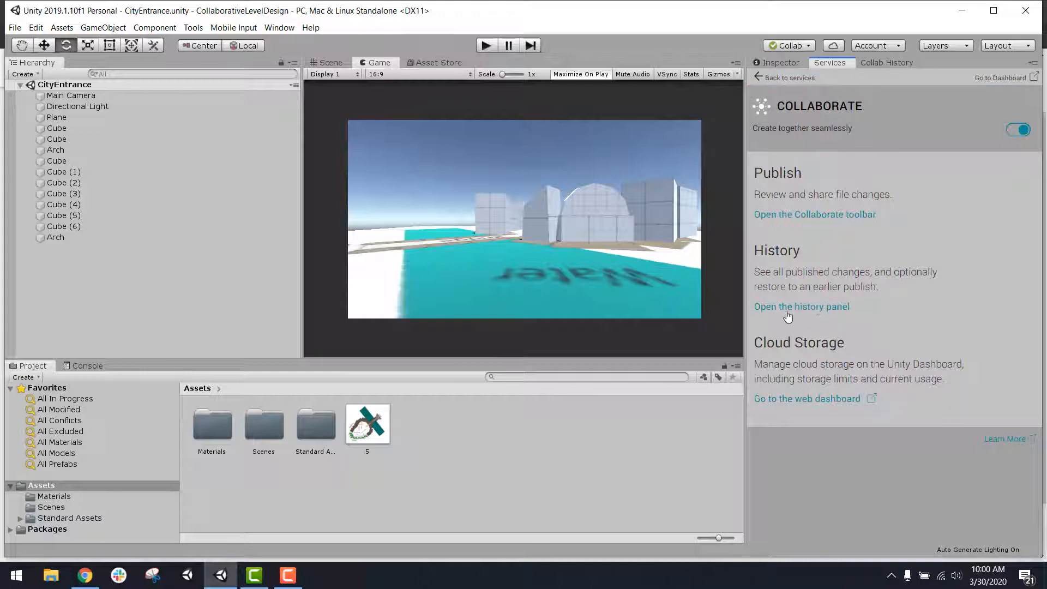
click(815, 309)
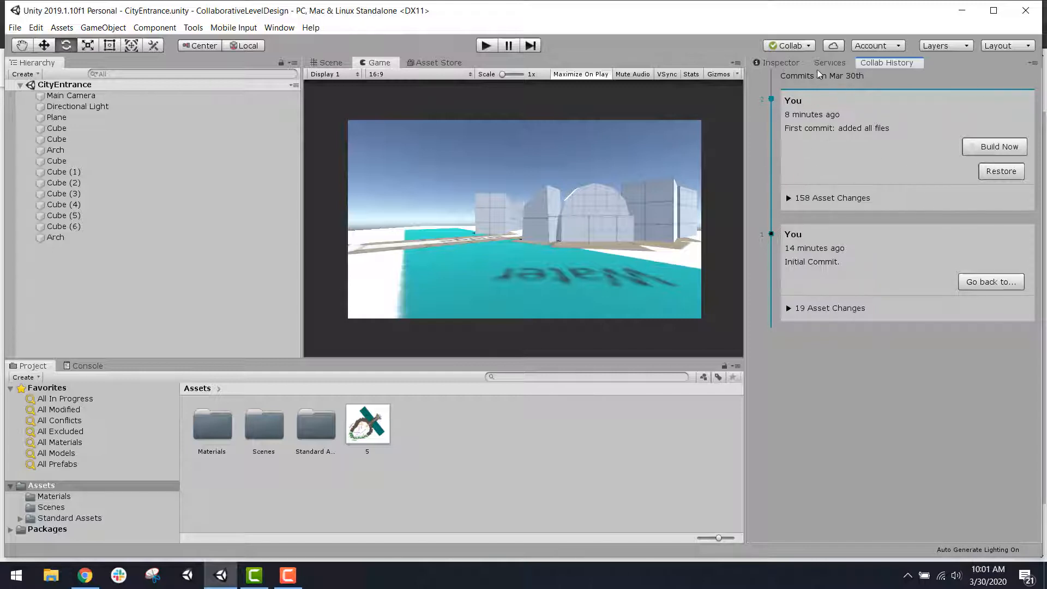
Step: Show the Inspector and the Scene view in the maximized editor, and check the project's Collaborate status
click(784, 63)
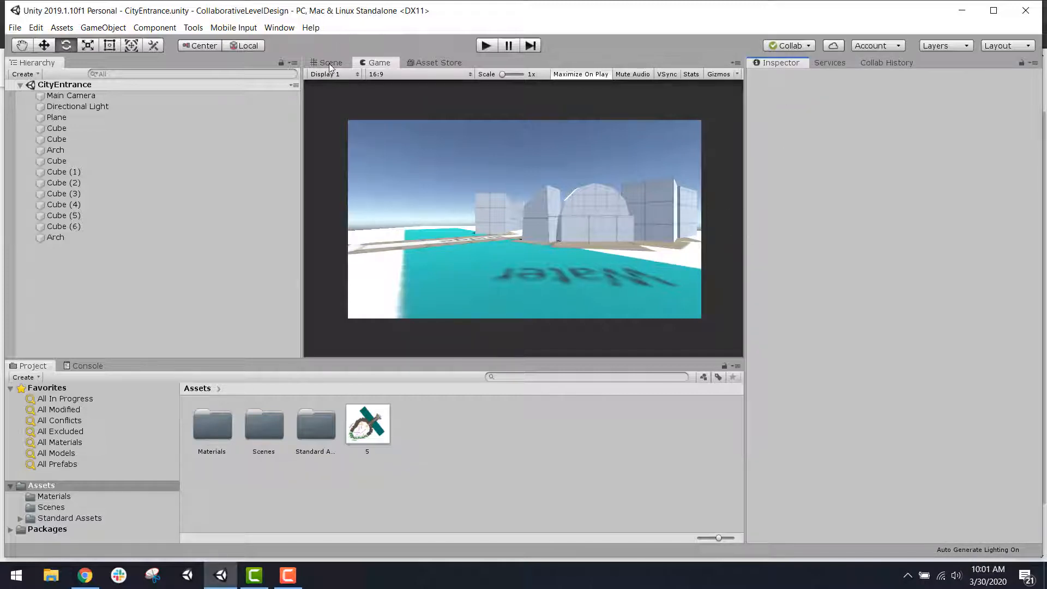
click(994, 10)
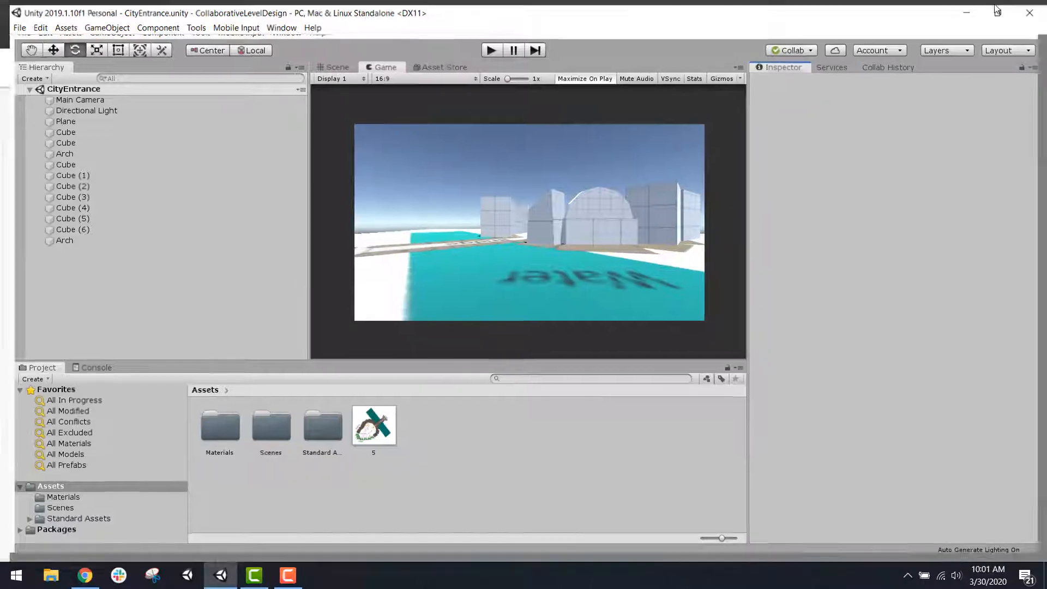
click(329, 58)
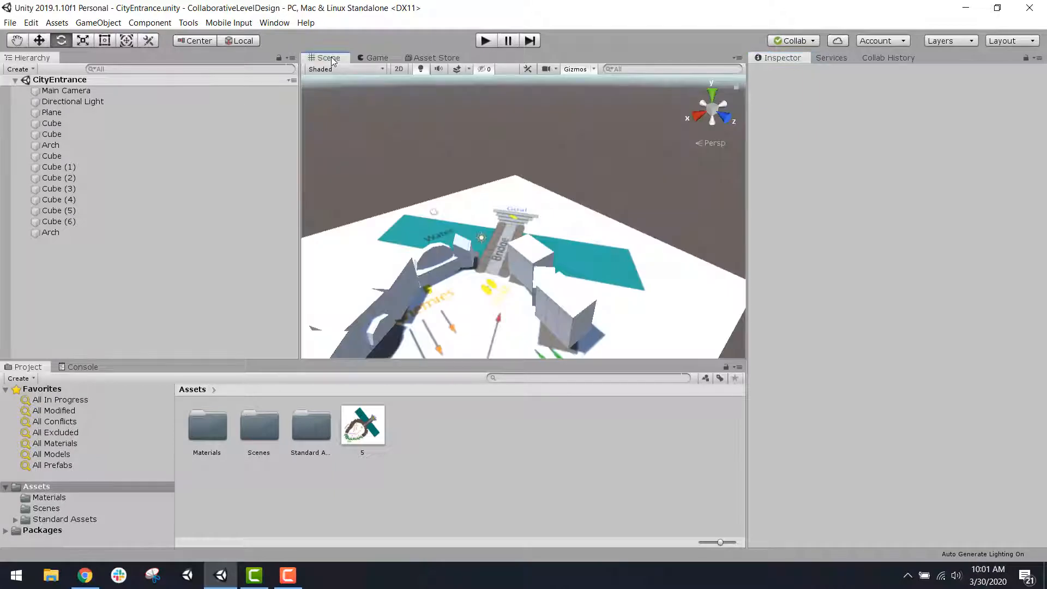
alt+drag(480, 262, 483, 331)
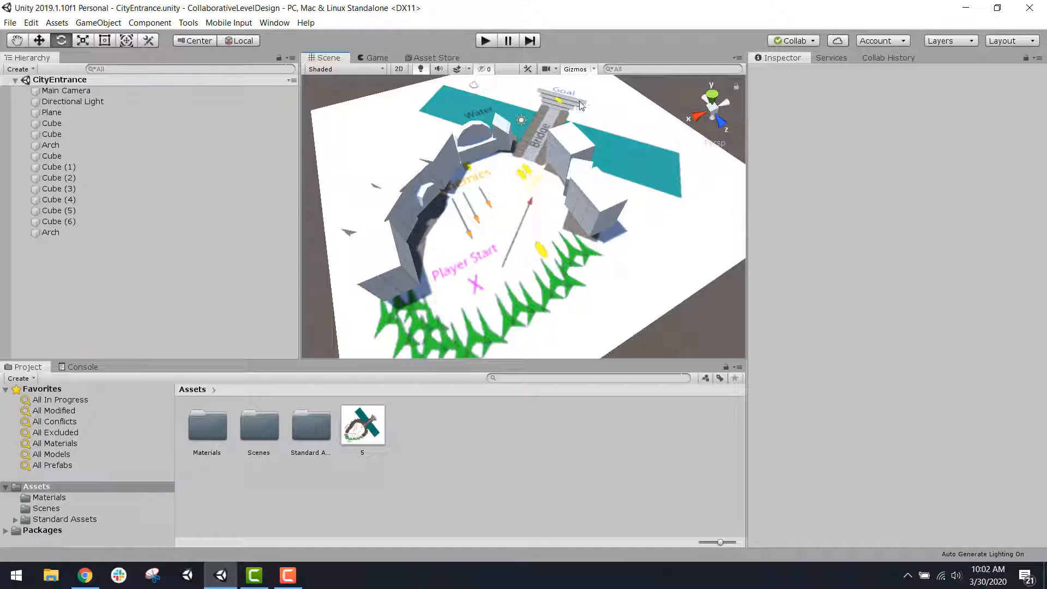
click(787, 41)
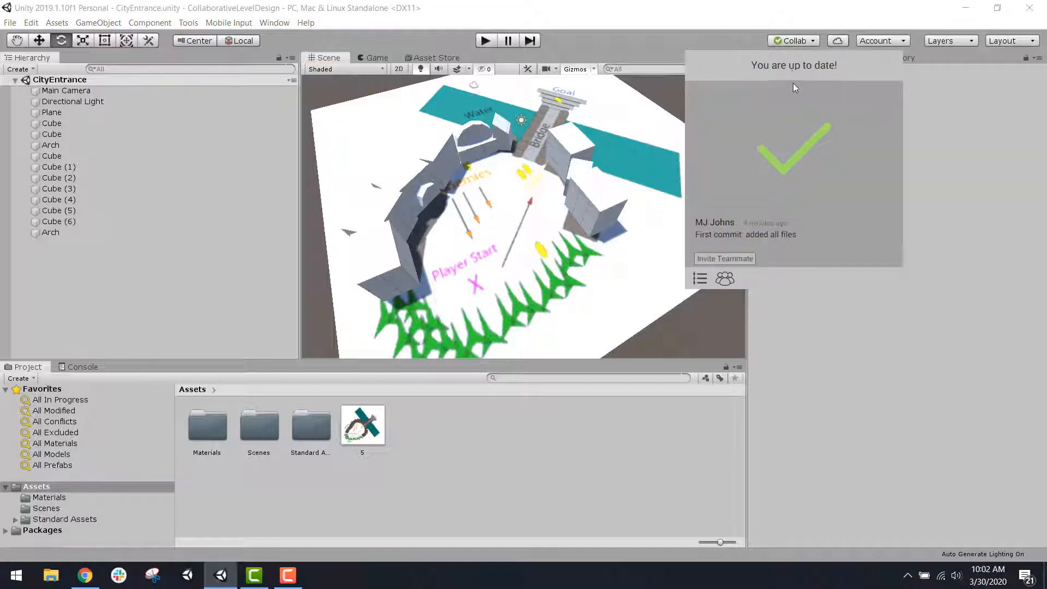
click(795, 40)
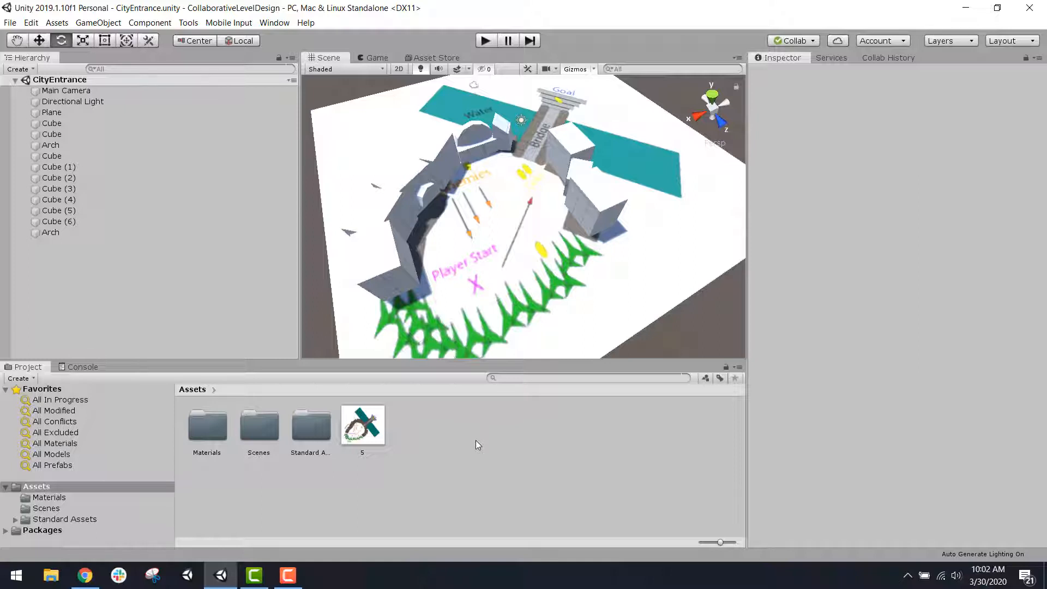
Step: Open the Bridge scene from the project's Scenes folder
click(259, 434)
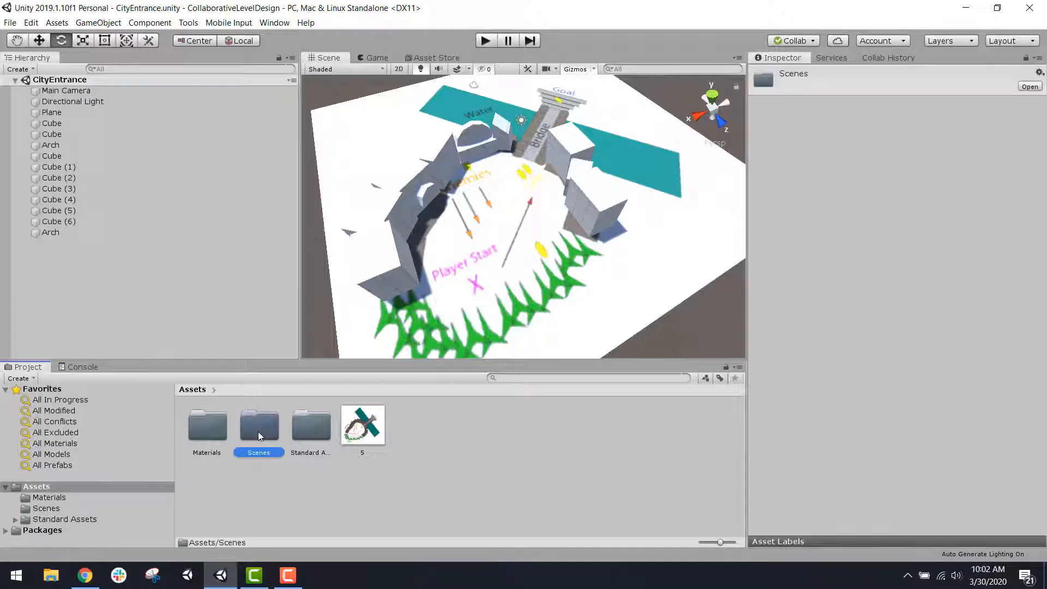
double_click(258, 432)
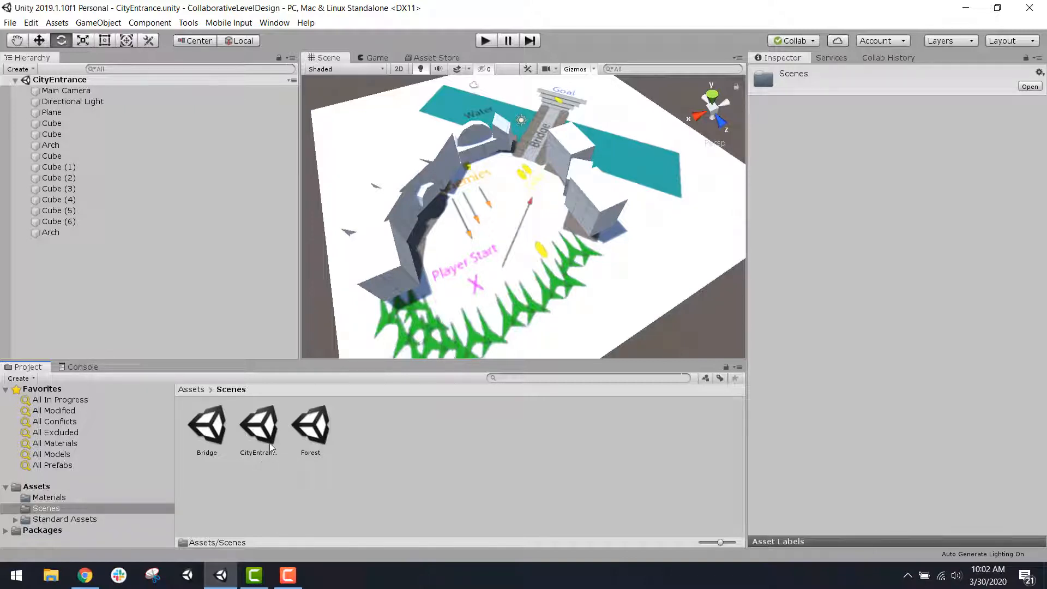
click(217, 431)
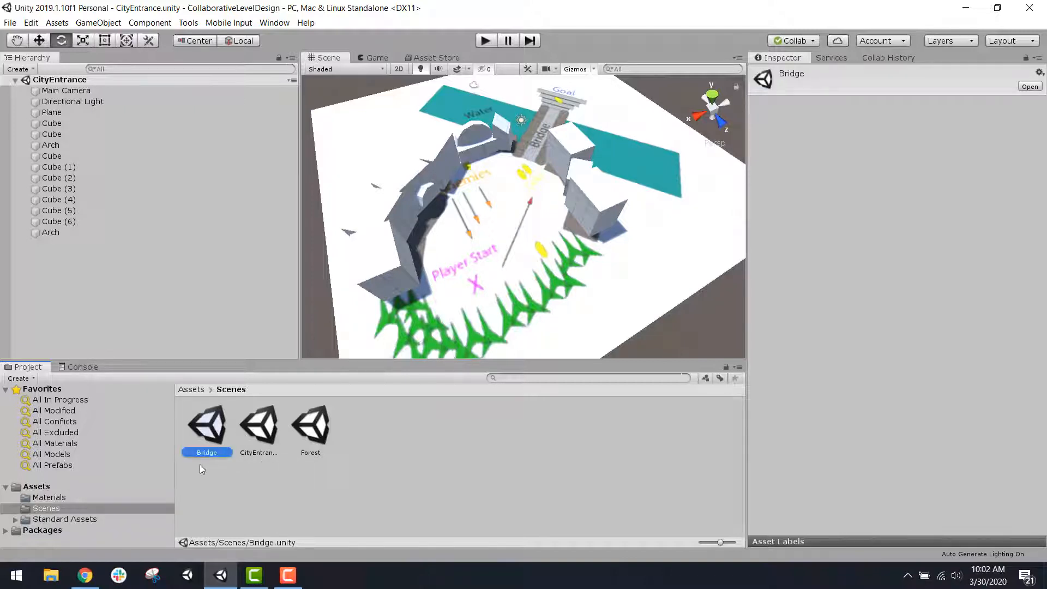
right_drag(494, 197, 491, 235)
middle_drag(508, 218, 499, 299)
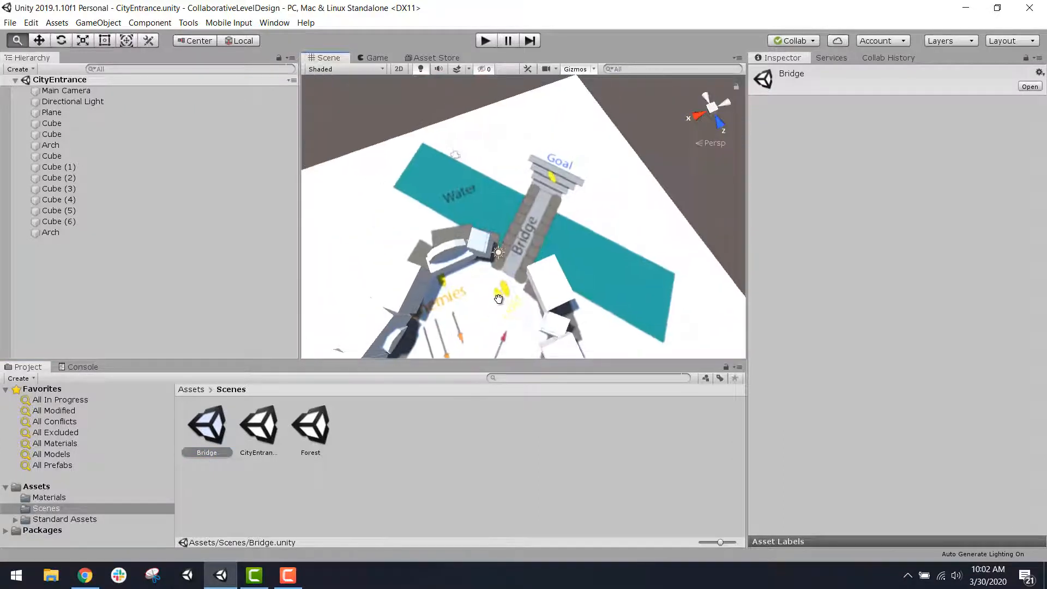
double_click(203, 431)
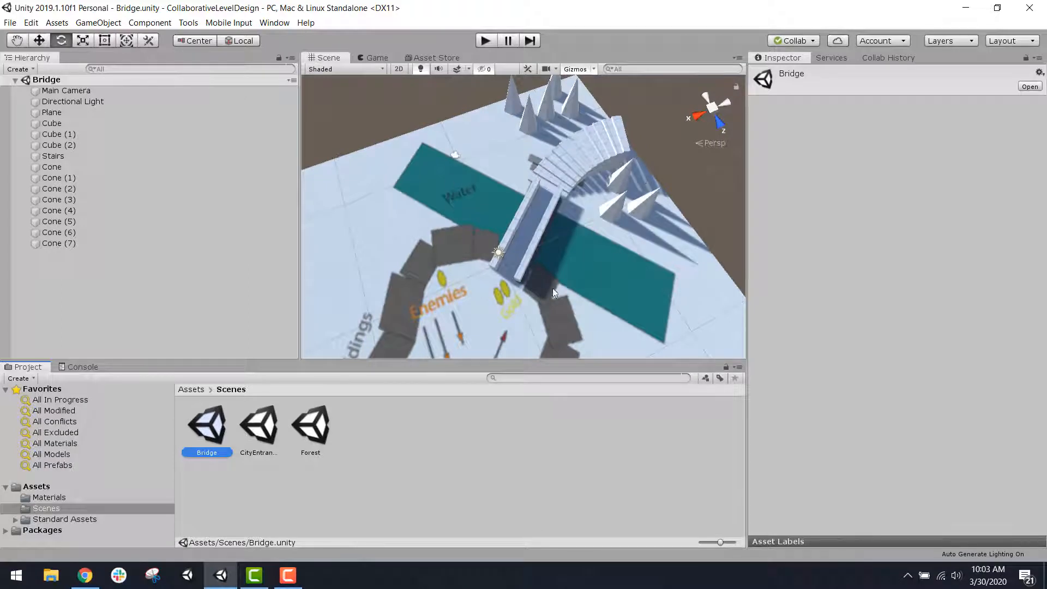
Step: Open the CityEntrance scene to view its layout, and open the Forest scene in its place
double_click(268, 433)
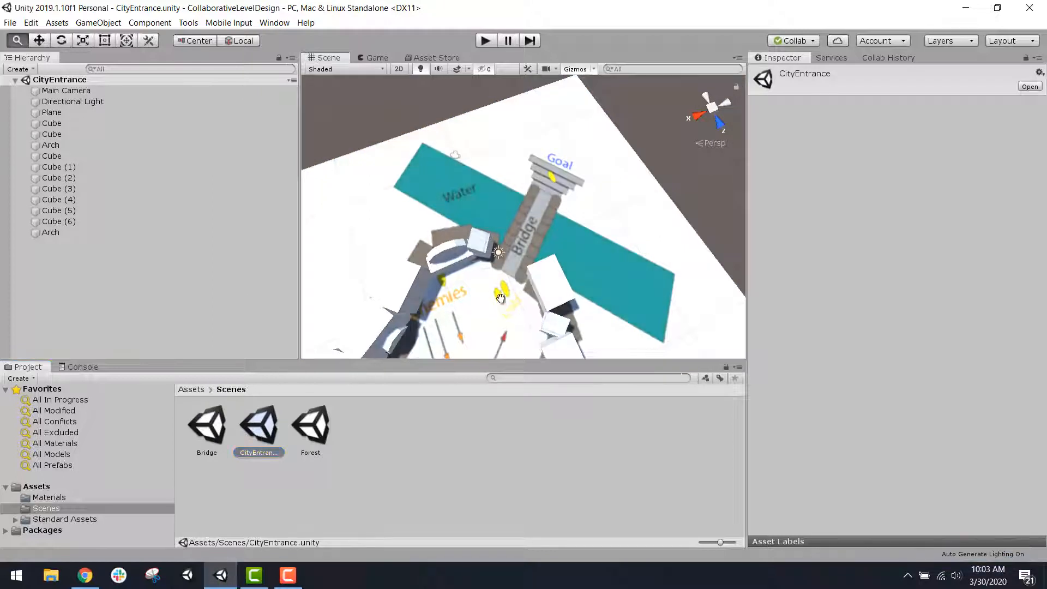
middle_drag(501, 297, 492, 211)
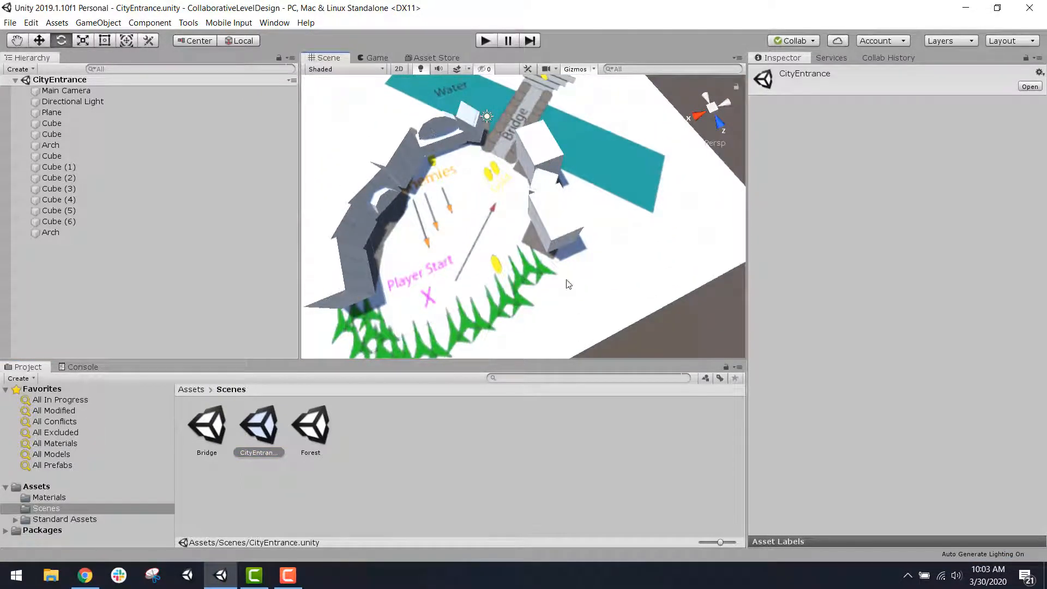
double_click(316, 433)
scroll(482, 203, up, 5)
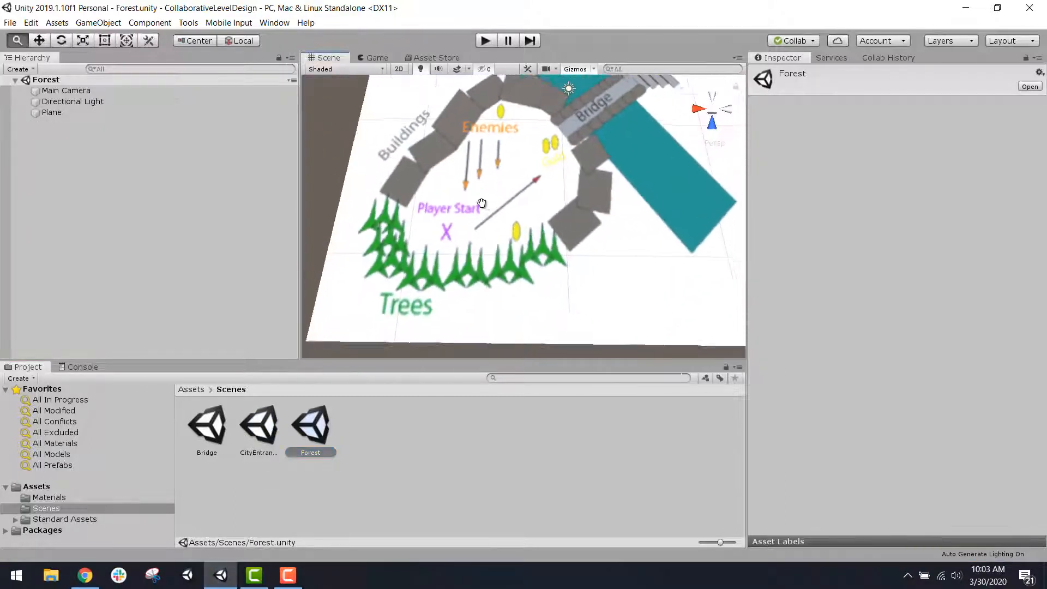
middle_drag(482, 203, 436, 179)
right_drag(451, 207, 368, 172)
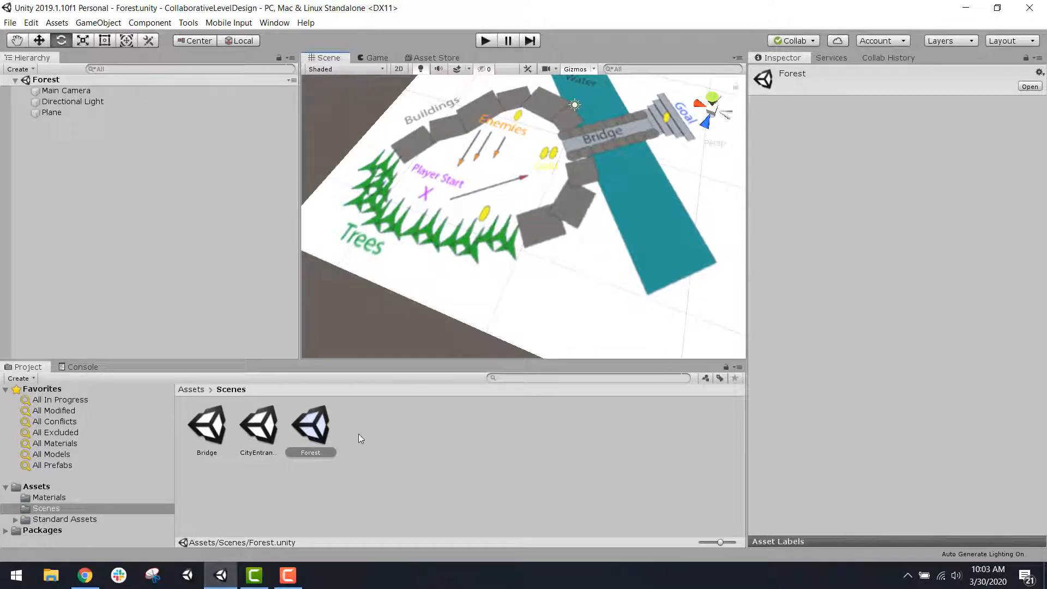
Step: Examine the level plan in the Forest scene, including the trees, buildings and bridge areas
click(267, 435)
click(234, 431)
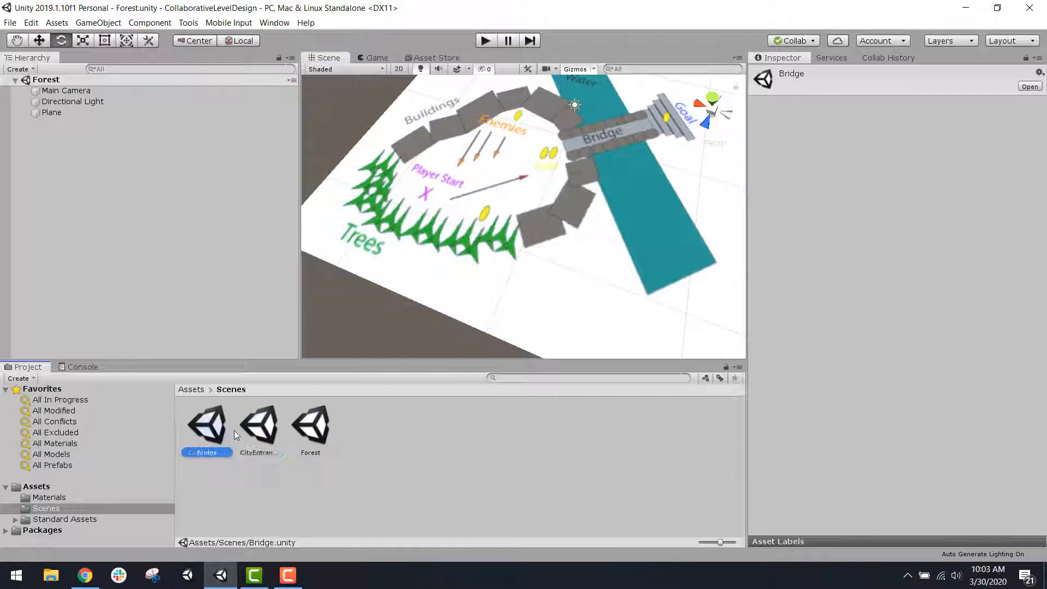
click(316, 428)
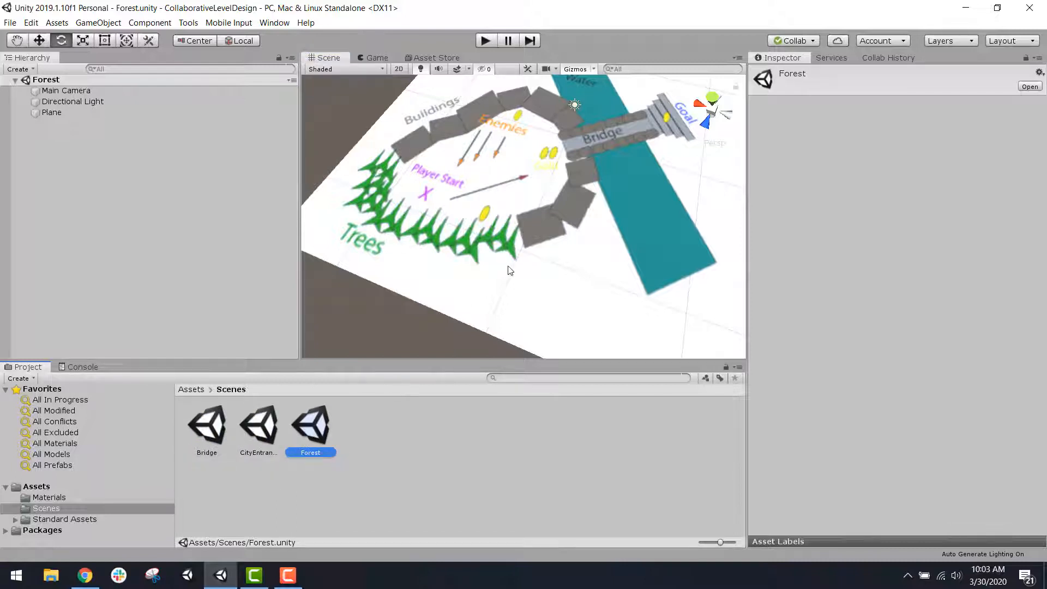
right_drag(507, 265, 560, 227)
scroll(571, 248, up, 3)
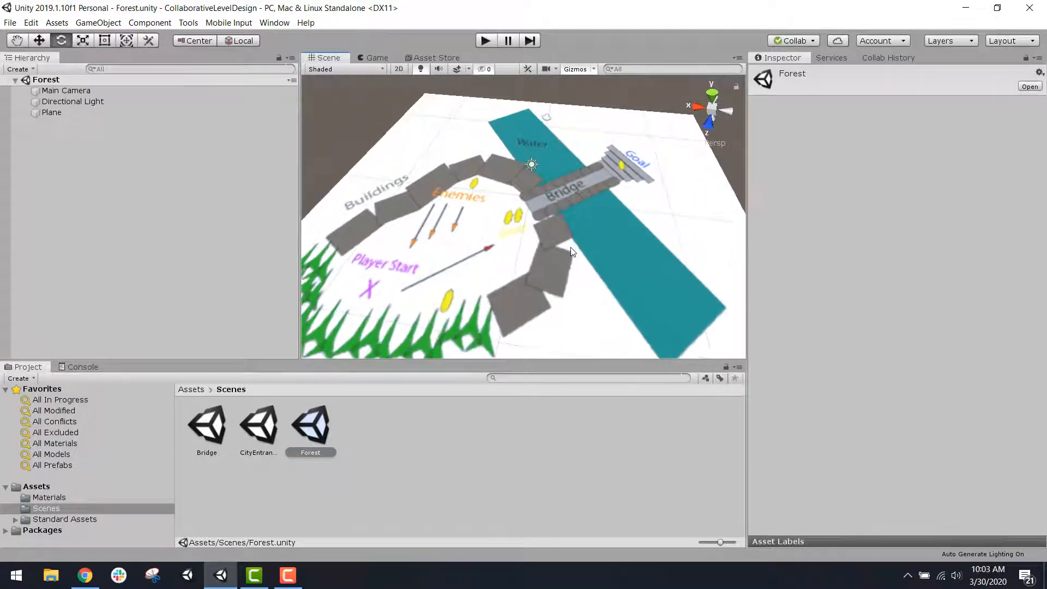
scroll(545, 267, down, 3)
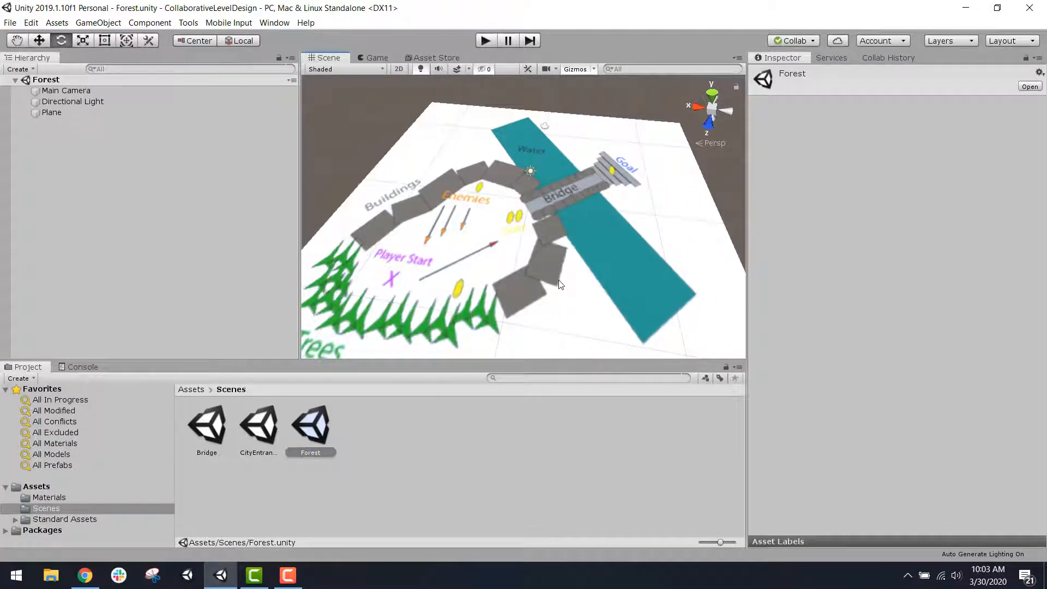
scroll(570, 279, up, 2)
right_drag(564, 290, 472, 340)
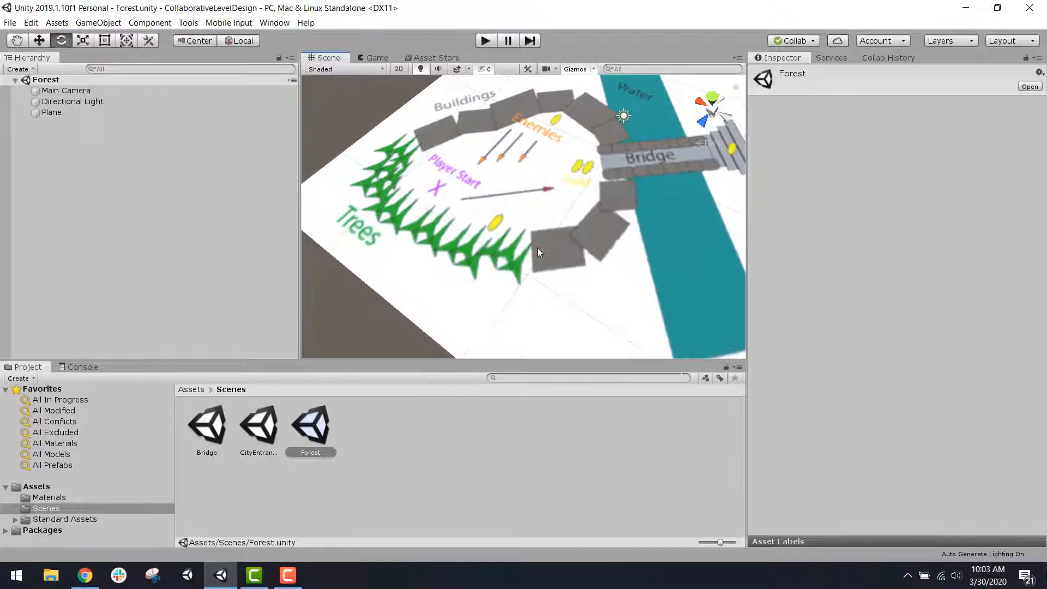
middle_drag(538, 250, 516, 278)
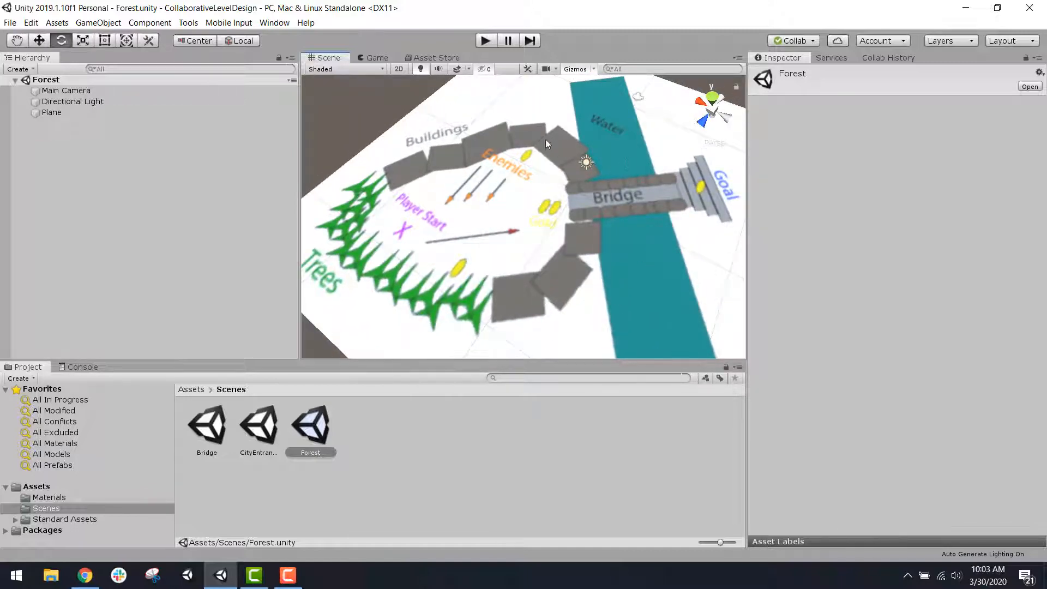
Step: Select the Forest scene's ground plane, inspect its position, rotation and scale, and deselect it
click(527, 319)
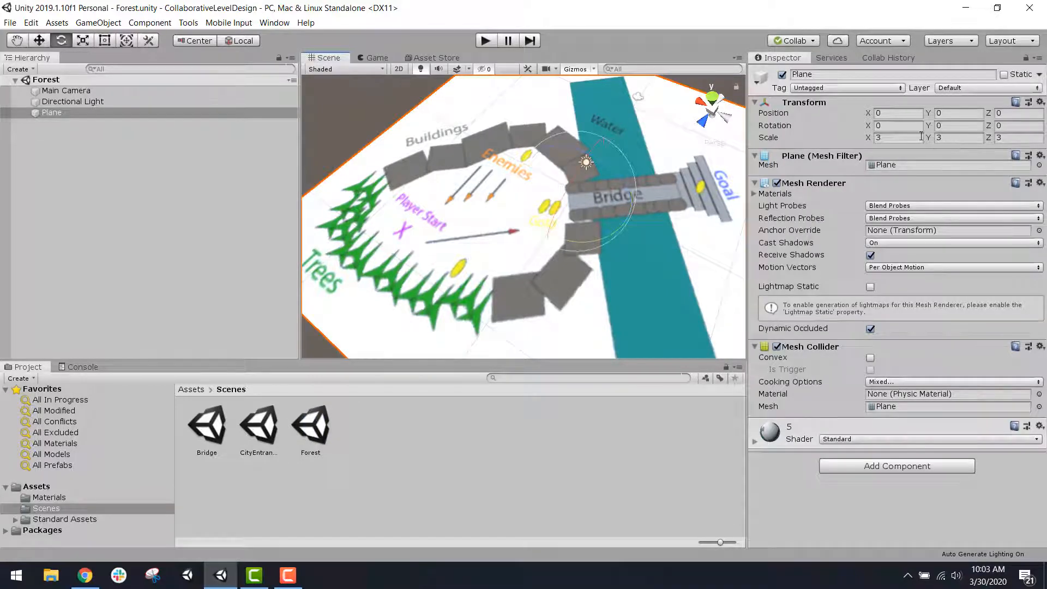
click(885, 112)
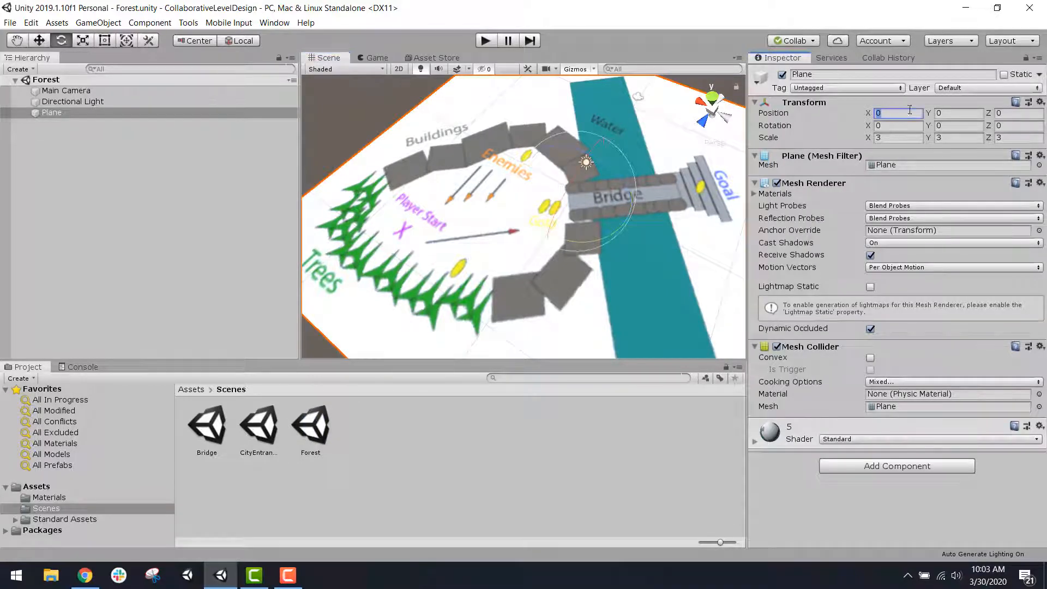
click(901, 139)
click(106, 112)
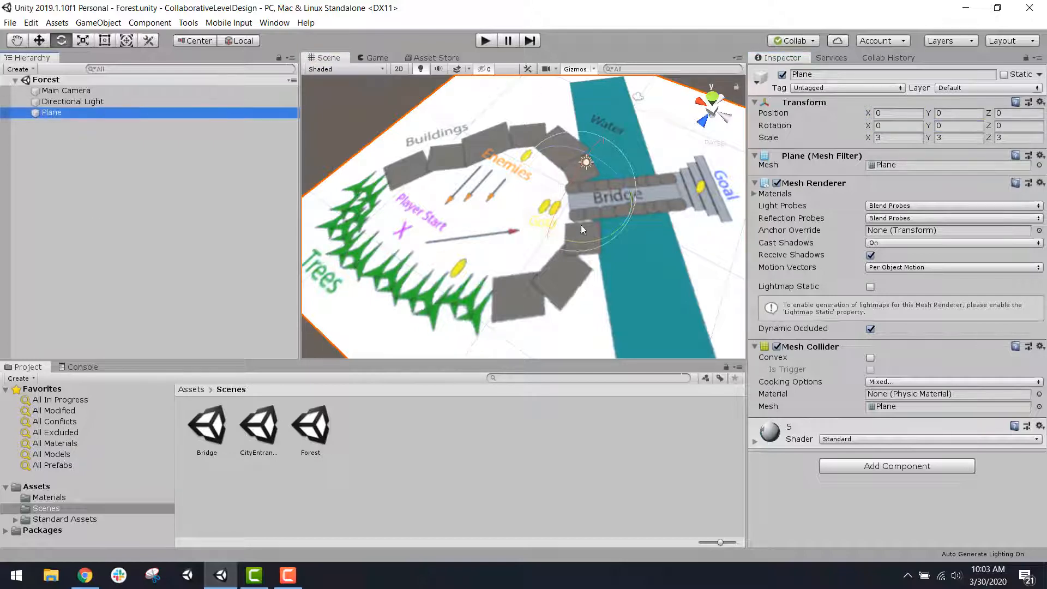
right_drag(581, 225, 666, 180)
scroll(631, 211, up, 2)
scroll(629, 212, down, 4)
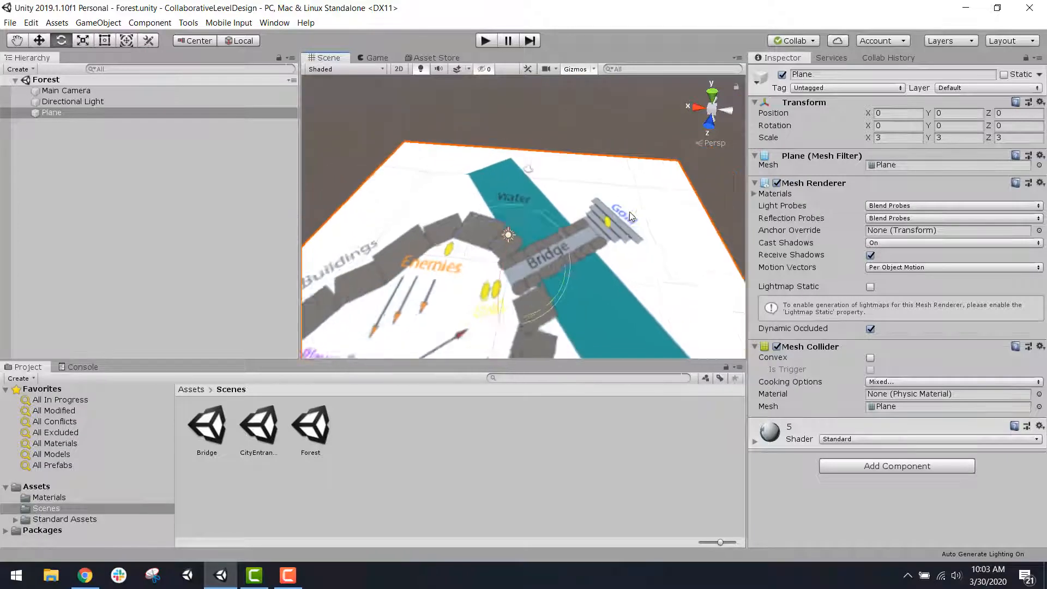
click(373, 500)
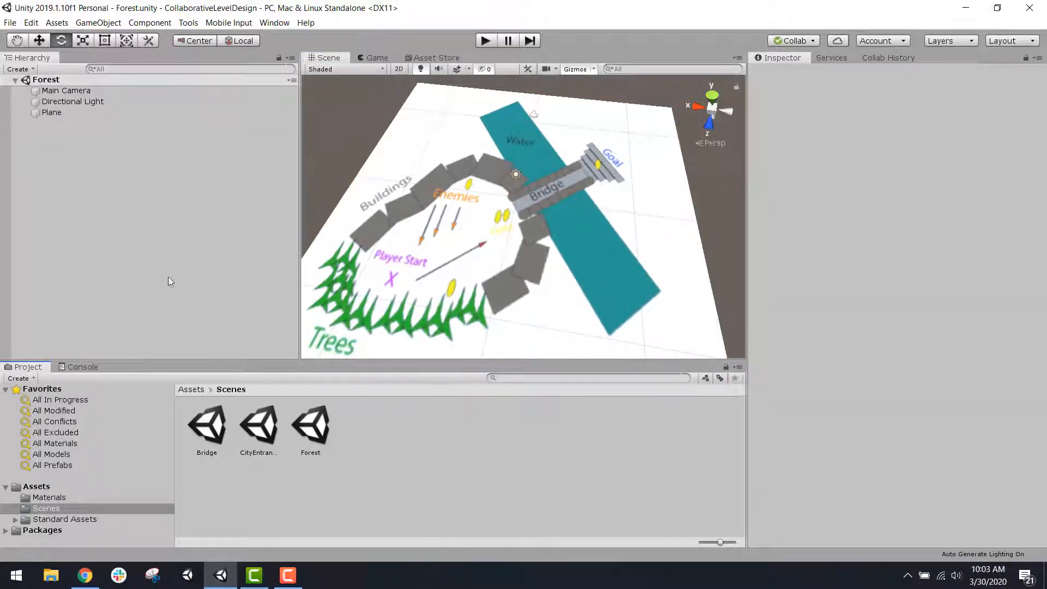
Step: Save the Forest scene and create a new empty scene
click(10, 23)
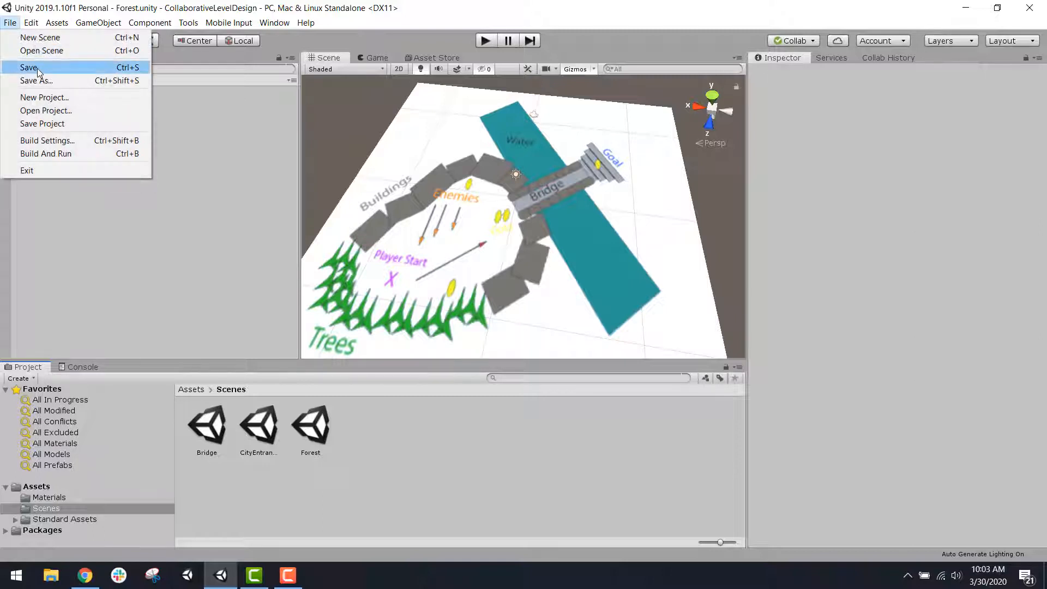
click(24, 67)
click(10, 22)
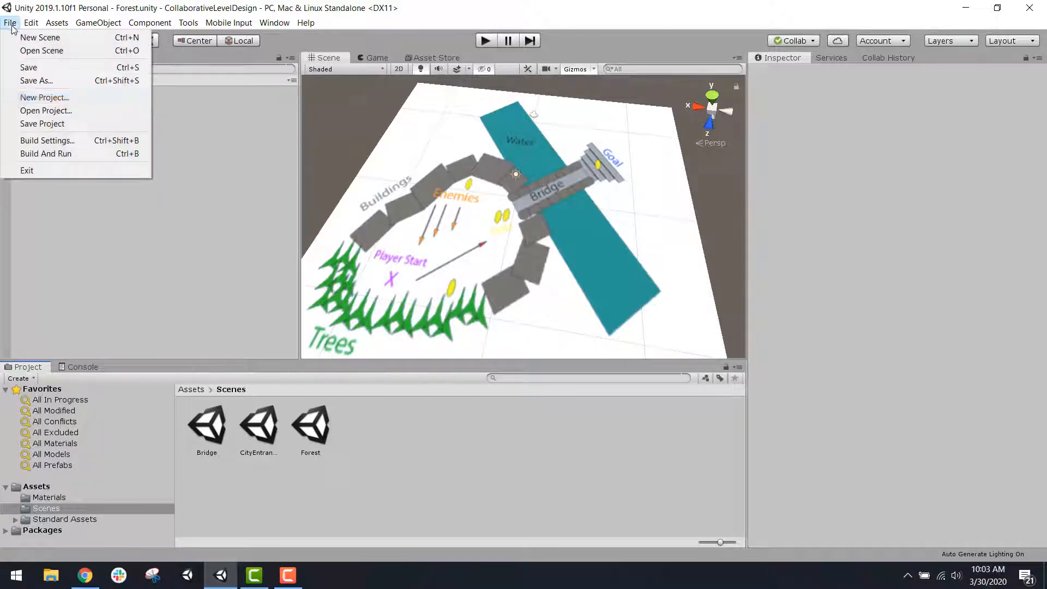
click(63, 38)
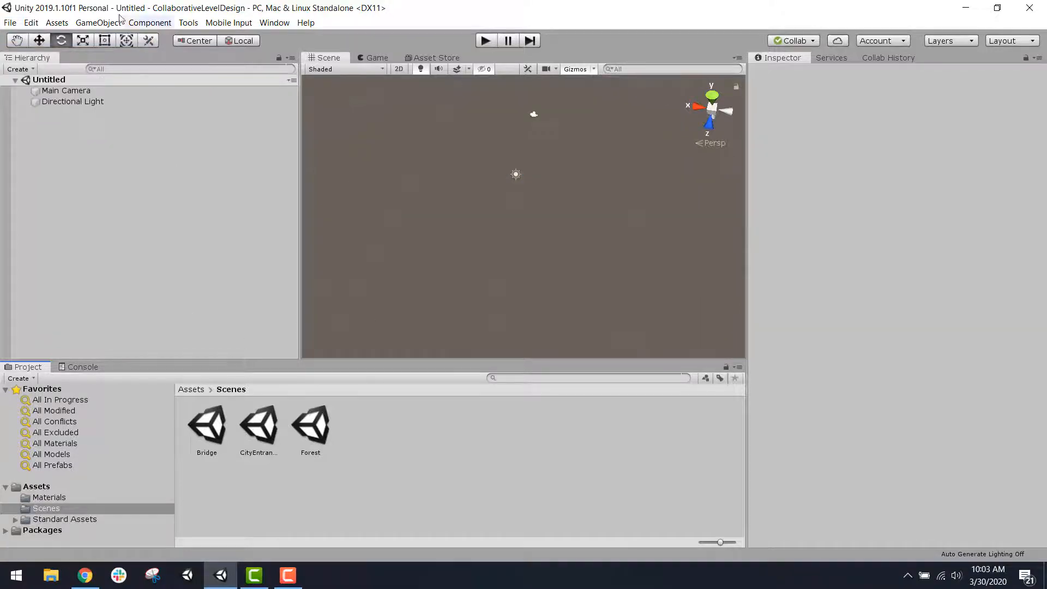
Step: Add a 3D Plane to the new scene and show the project's main Assets folder
click(98, 23)
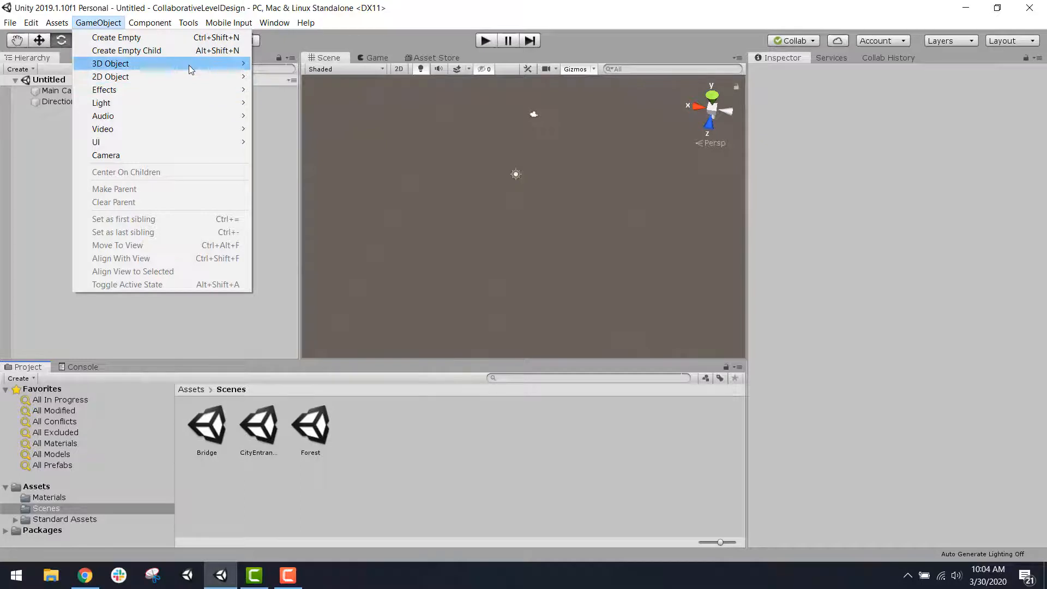
mouse_move(189, 64)
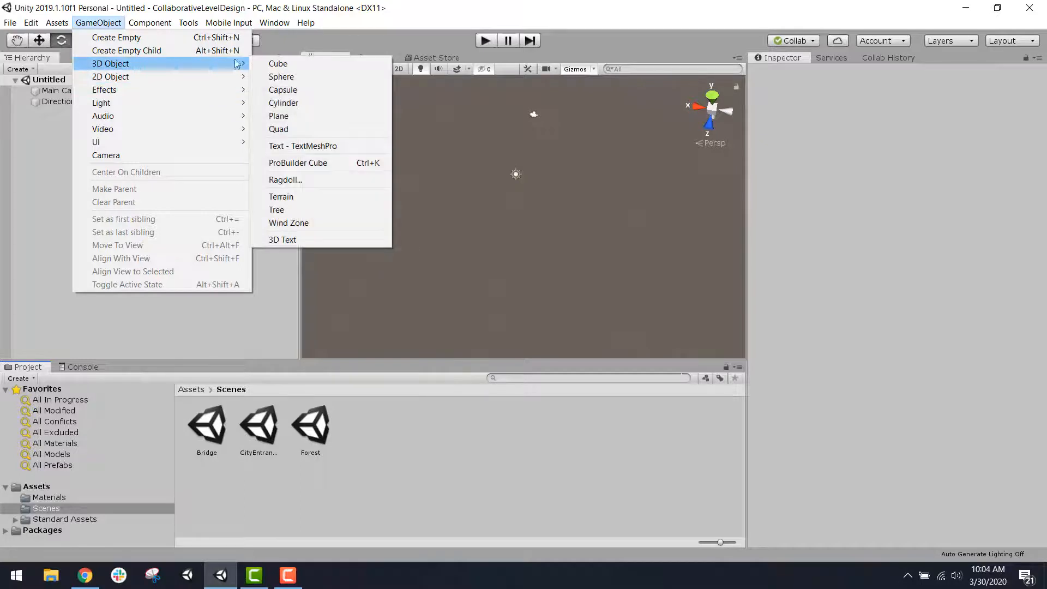
click(322, 117)
click(200, 389)
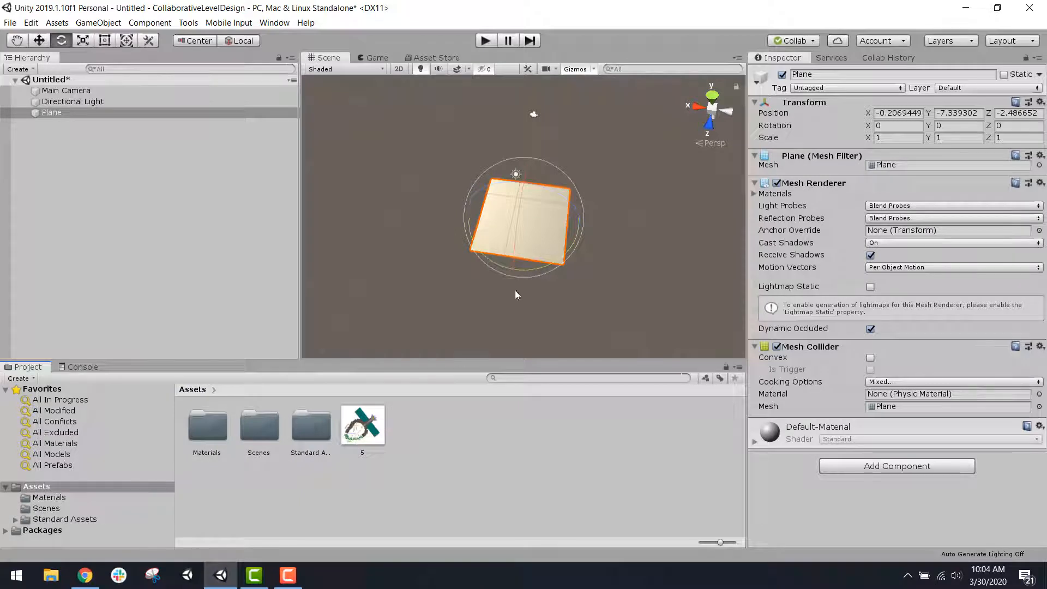
Step: Apply the level plan image "5" from the Assets folder to the new plane
scroll(533, 221, up, 5)
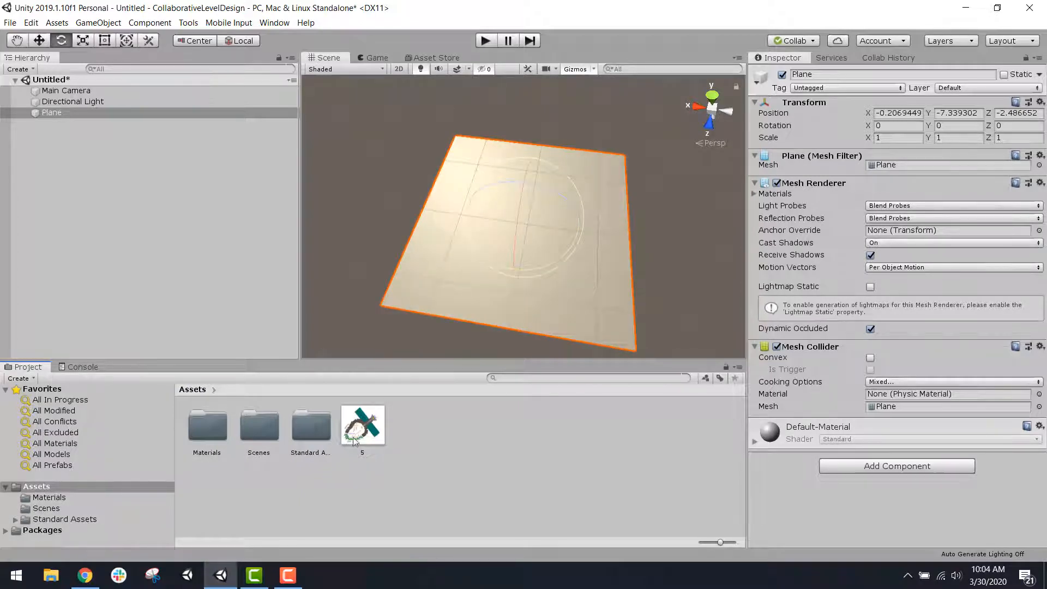
drag(375, 434, 576, 293)
scroll(591, 271, up, 3)
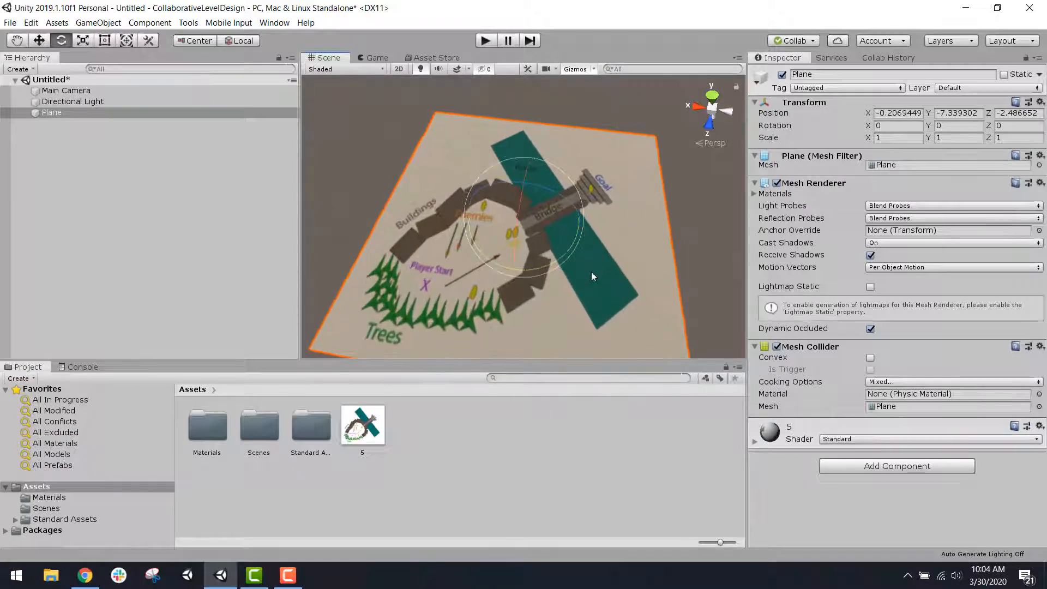
scroll(566, 313, up, 2)
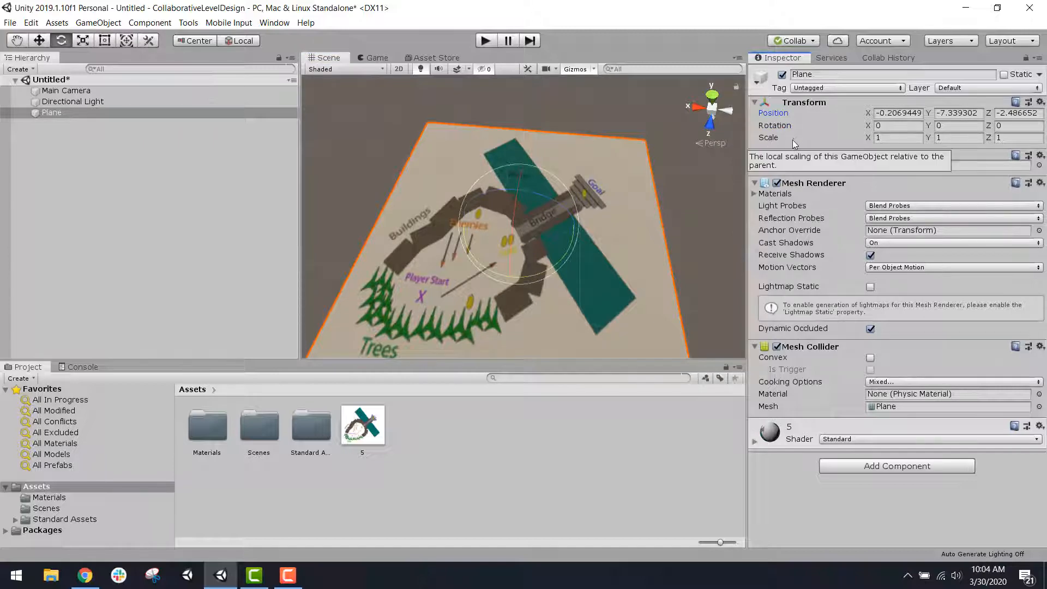
Step: Set the plane's position to 0, 0, 0 on the X, Y and Z axes
click(892, 115)
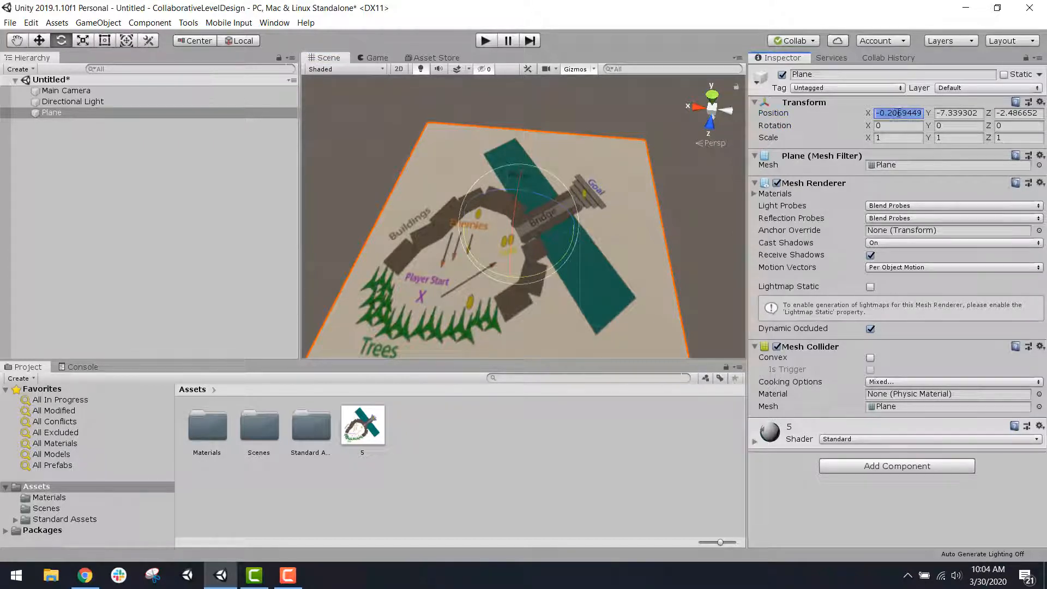
text(0)
click(950, 113)
text(0)
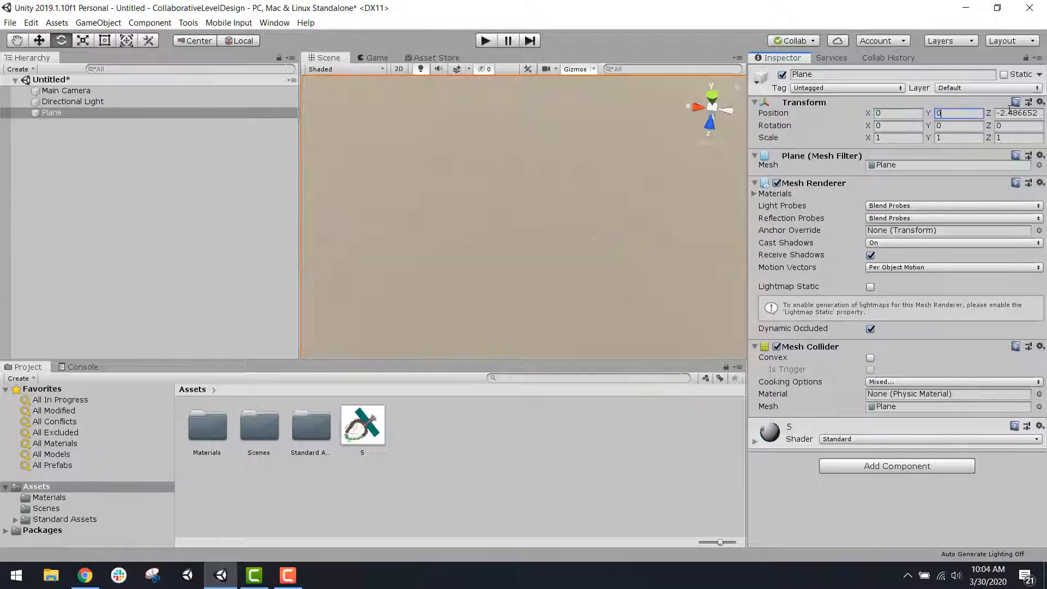
key(Tab)
text(0)
scroll(539, 223, down, 5)
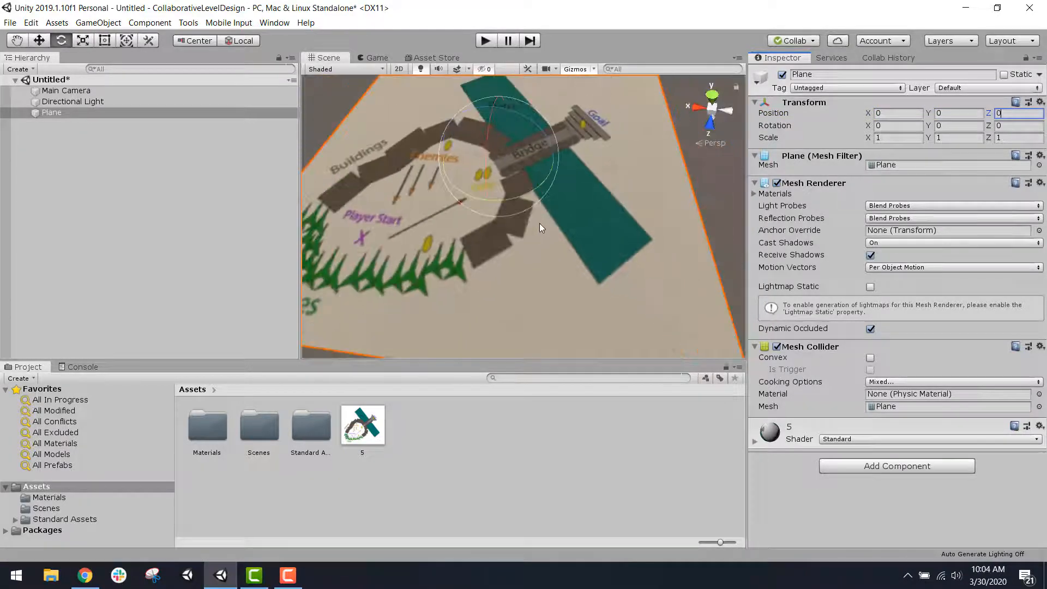
Step: Set the plane's scale to 3 on the X, Y and Z axes and deselect it
click(888, 137)
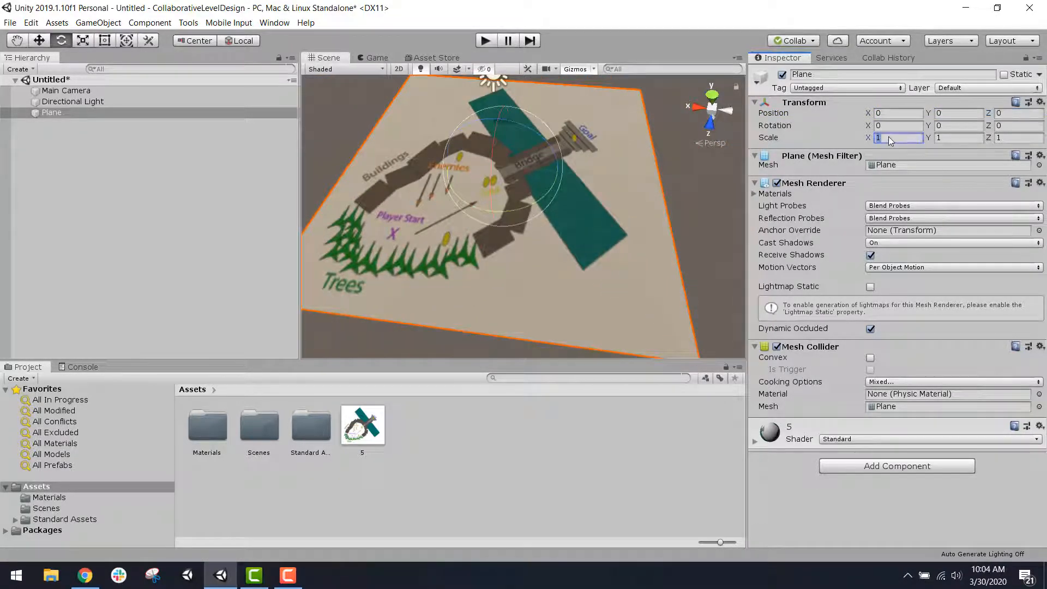
text(3)
key(Tab)
text(3)
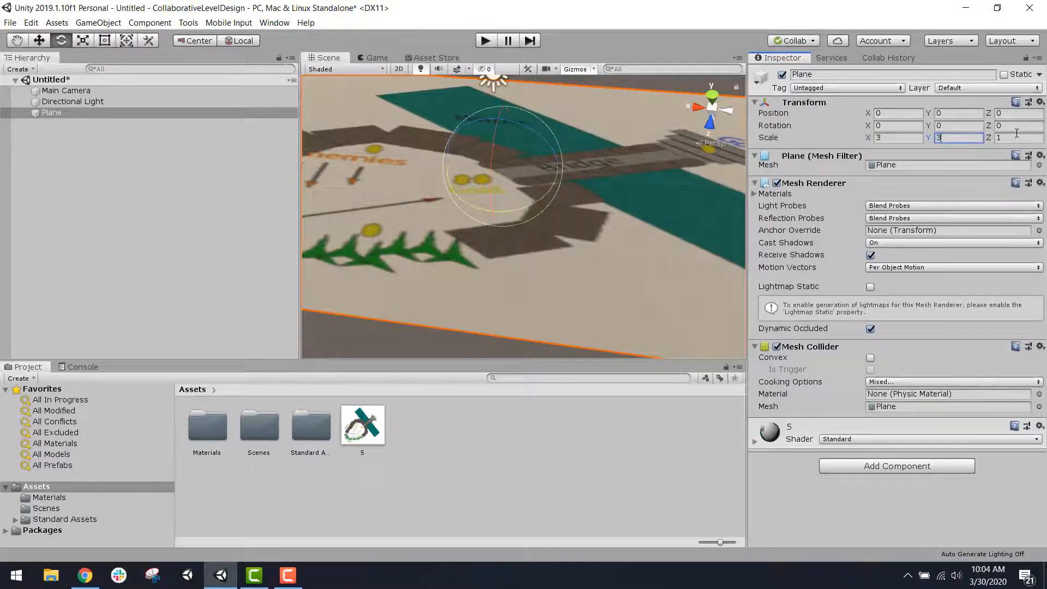
key(Tab)
text(3)
scroll(611, 220, down, 3)
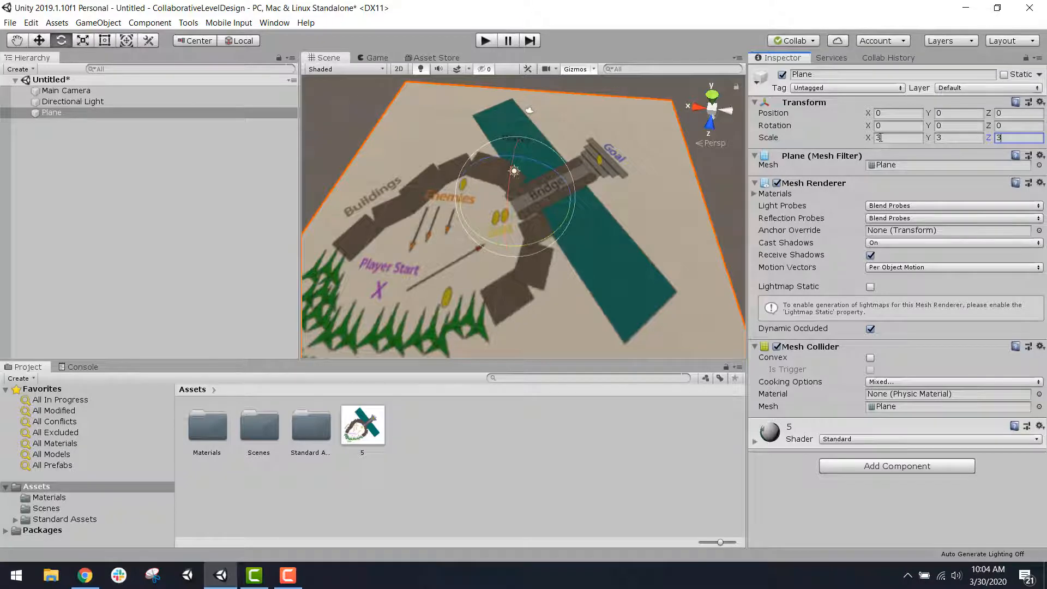
click(720, 195)
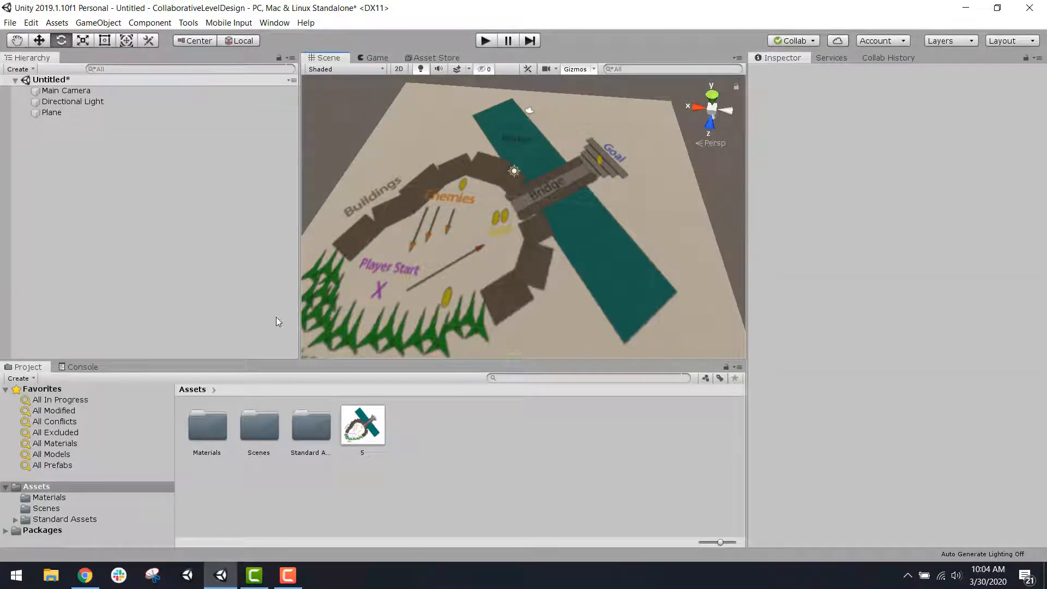
Step: Save the new scene as level1 in the project's Scenes folder
key(ctrl+s)
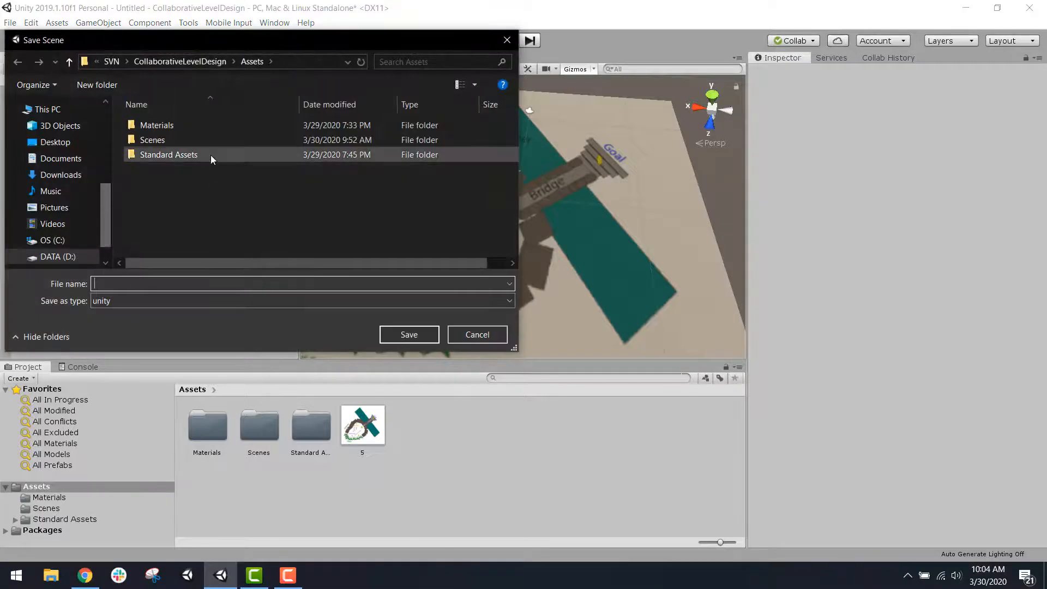
double_click(211, 140)
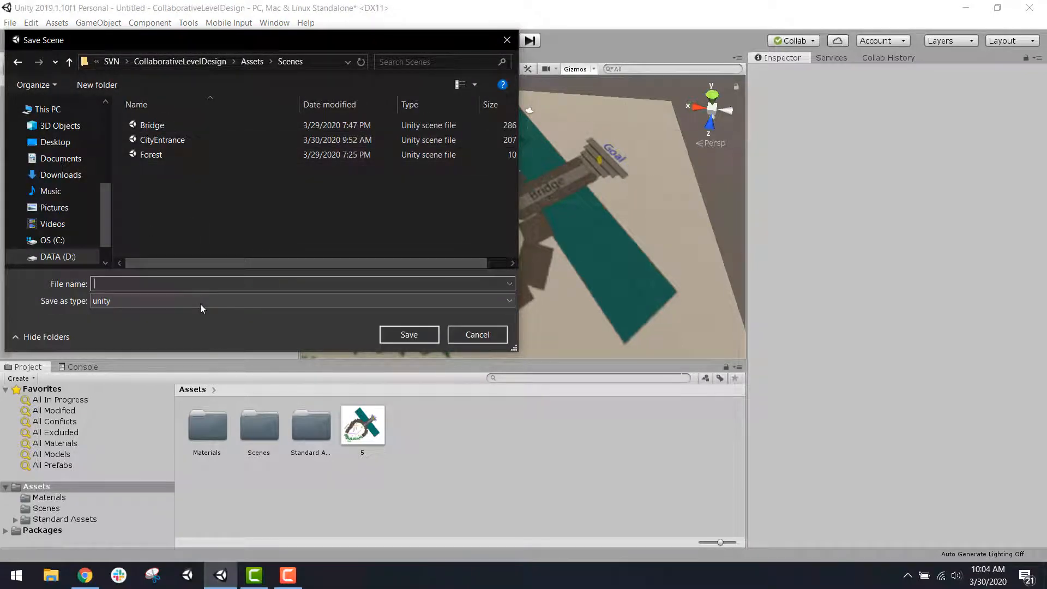
text(level1)
key(Return)
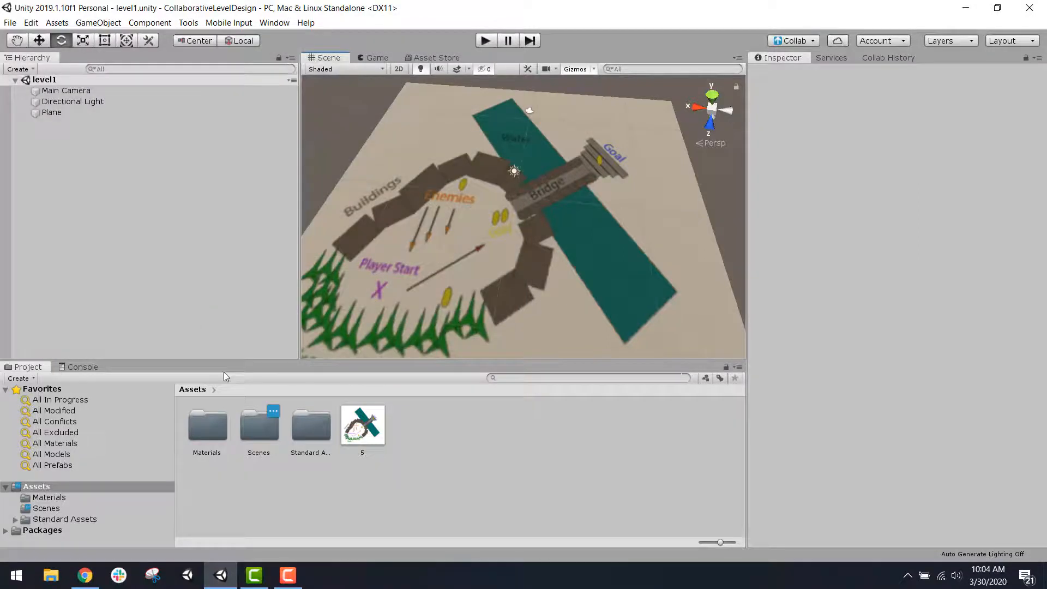
Step: Open the Bridge and CityEntrance scenes in turn and check each ground plane's position, rotation and scale
double_click(260, 425)
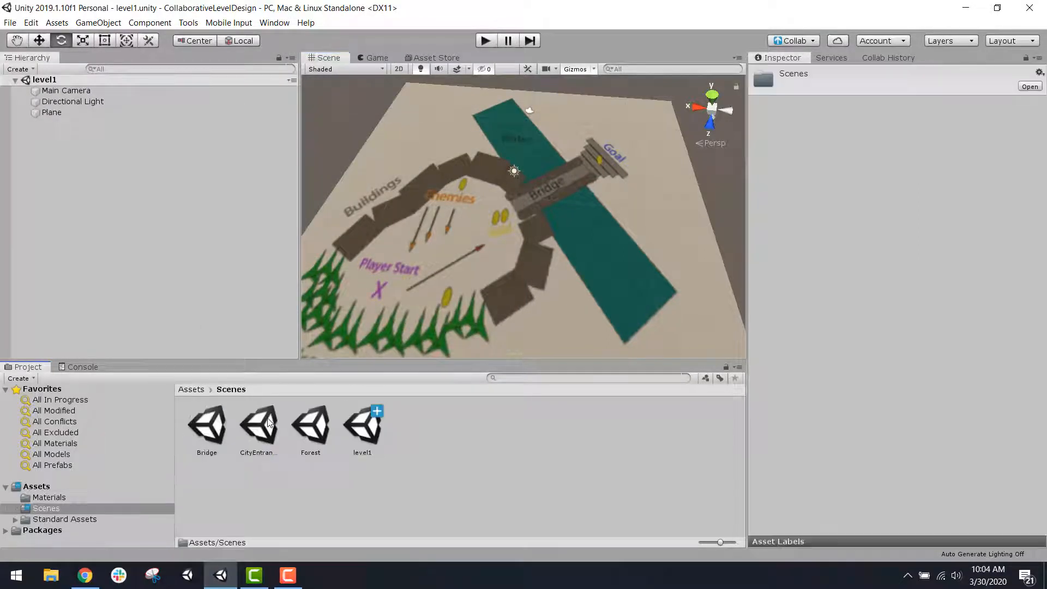
double_click(219, 429)
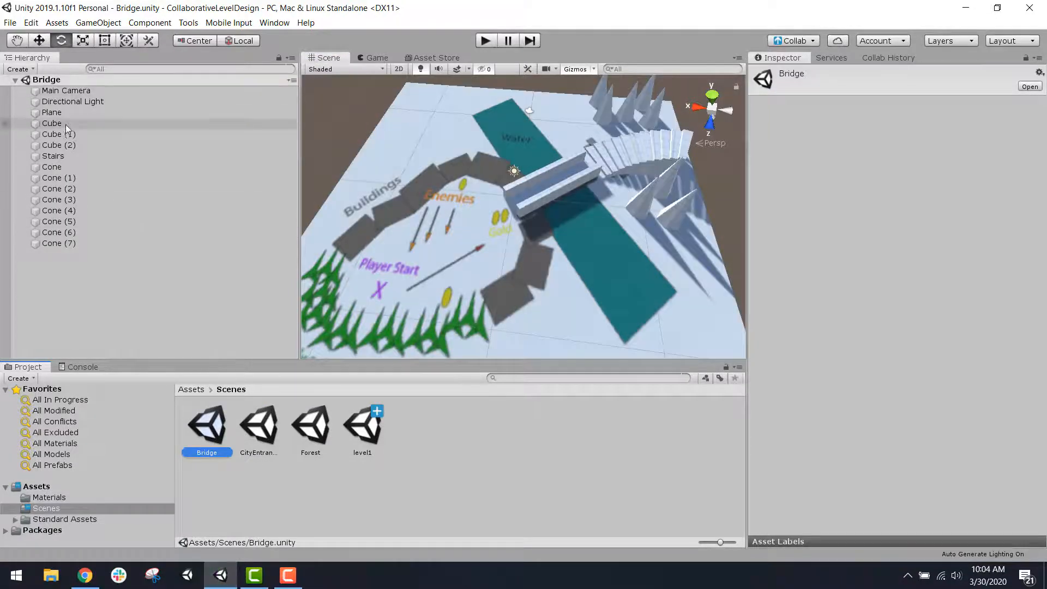
click(69, 112)
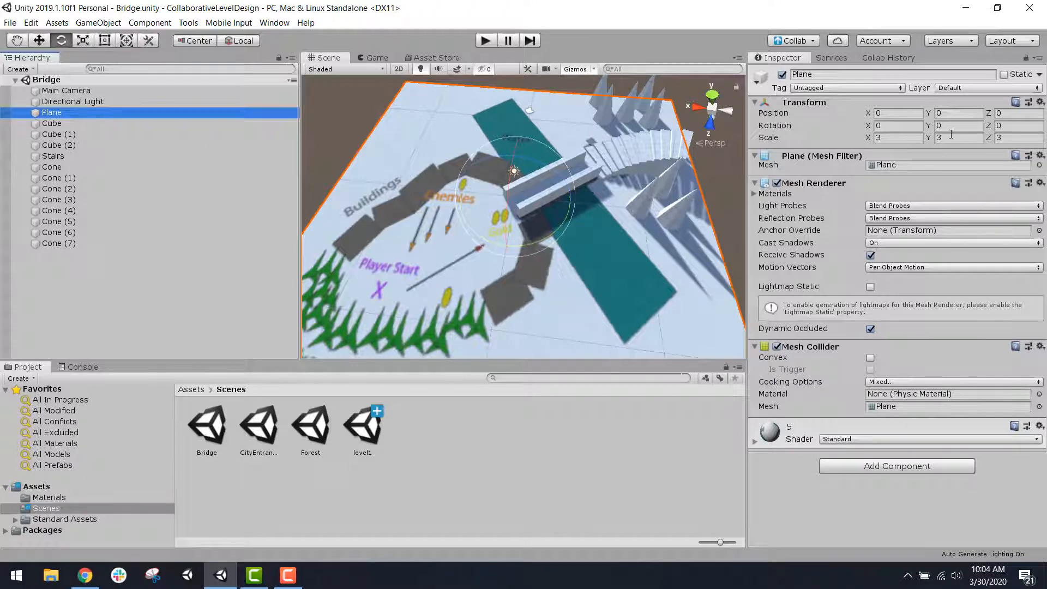
double_click(257, 429)
click(109, 114)
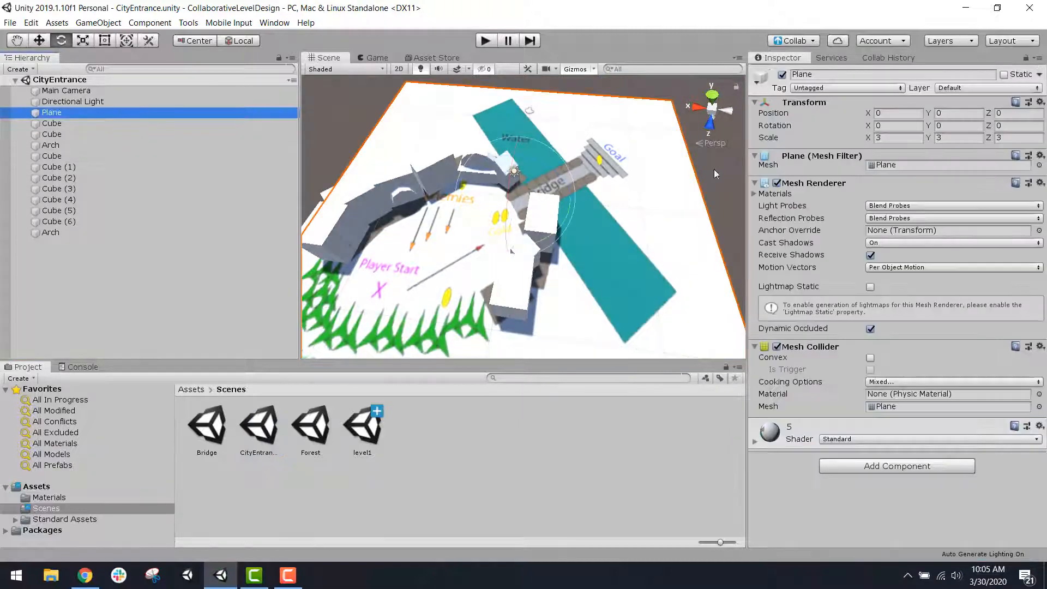
Step: Open the Forest scene and examine the trees and player start area of its level plan
double_click(308, 439)
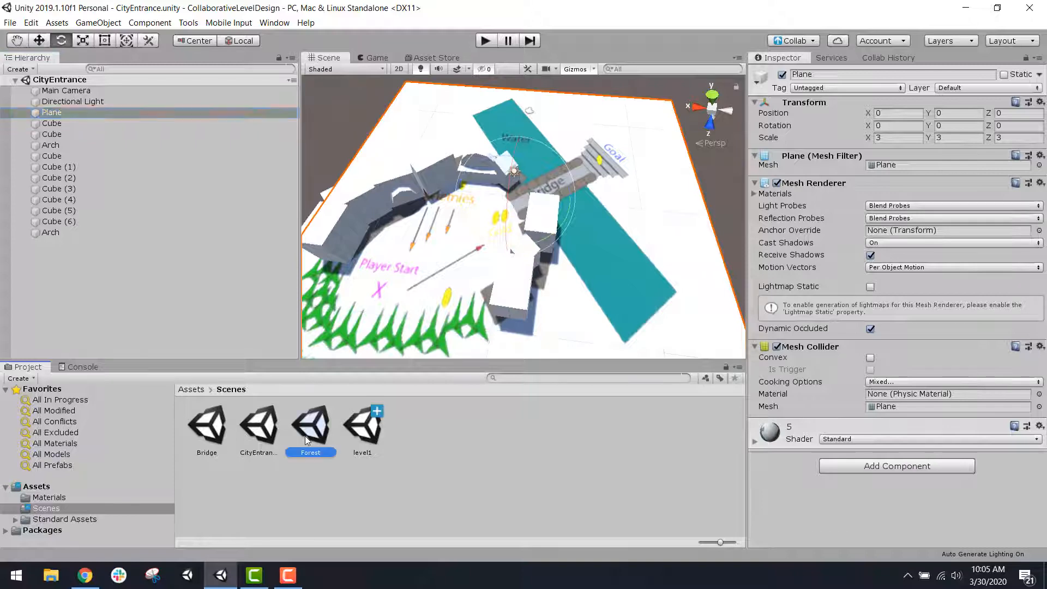
right_drag(447, 219, 370, 250)
scroll(370, 250, up, 8)
middle_drag(440, 219, 596, 181)
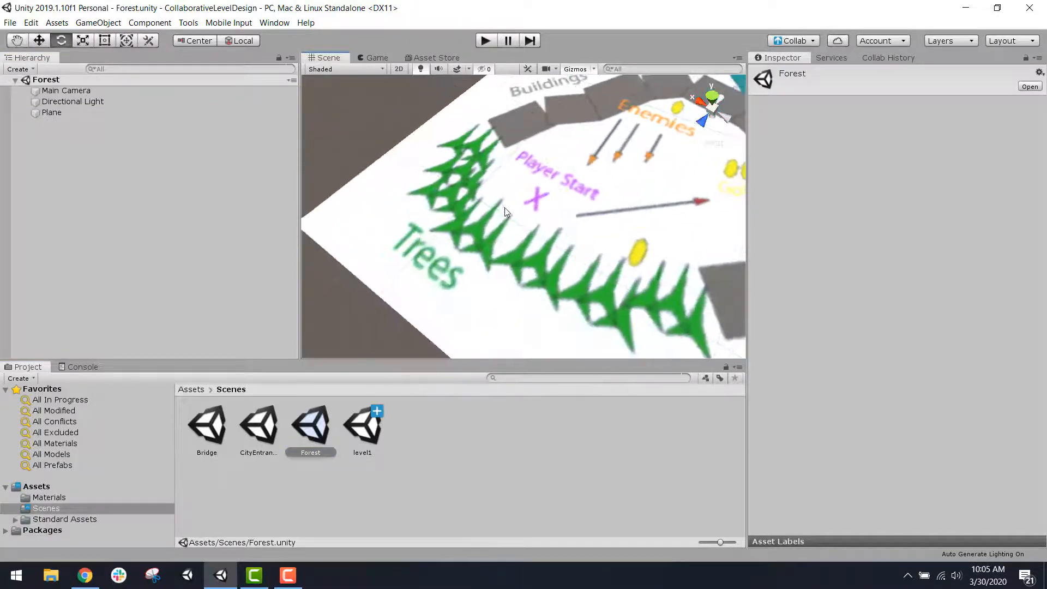
scroll(627, 234, down, 4)
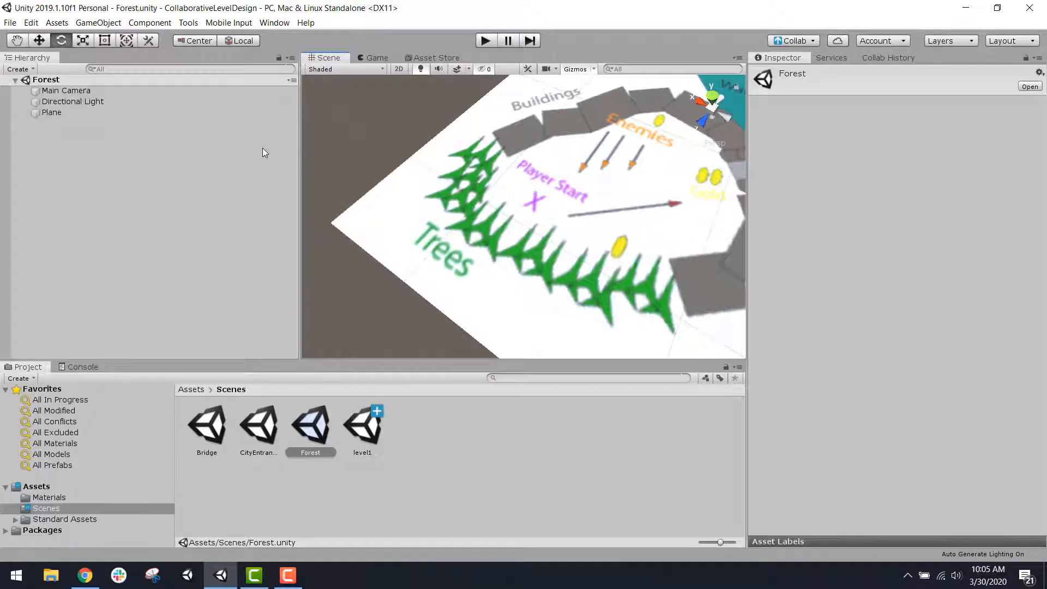
right_drag(578, 228, 663, 169)
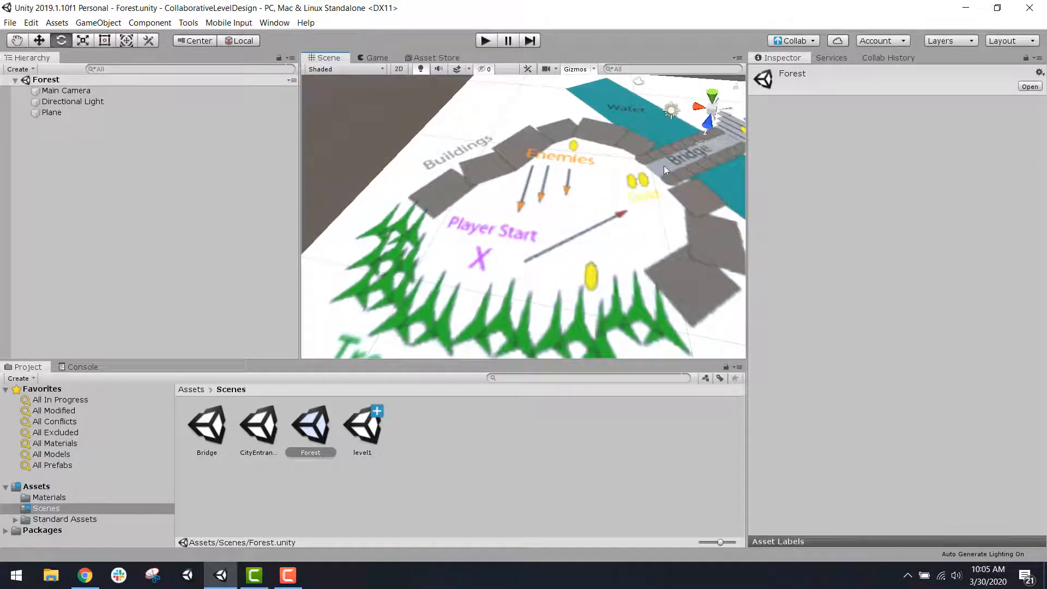
Step: Find the ProBuilder package in the Package Manager, review its version and description, and close the package window
click(267, 23)
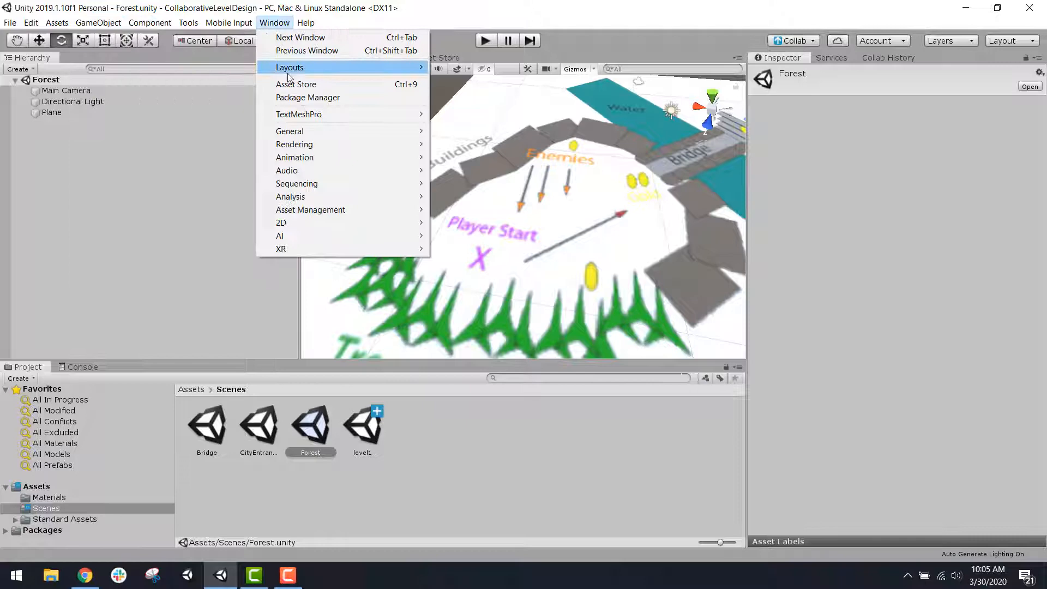
click(307, 98)
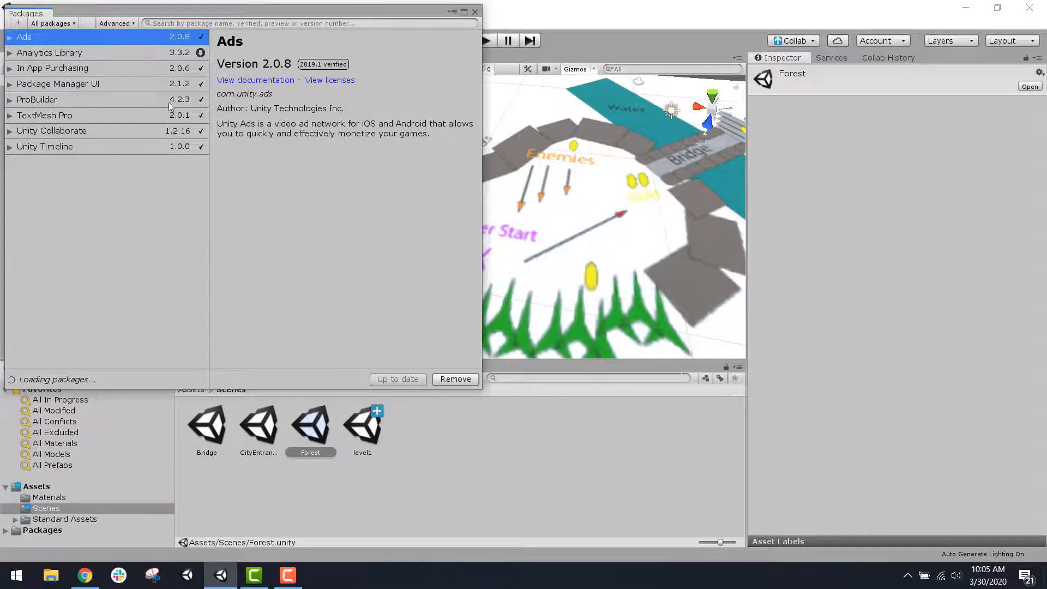
scroll(98, 261, down, 4)
scroll(98, 266, down, 2)
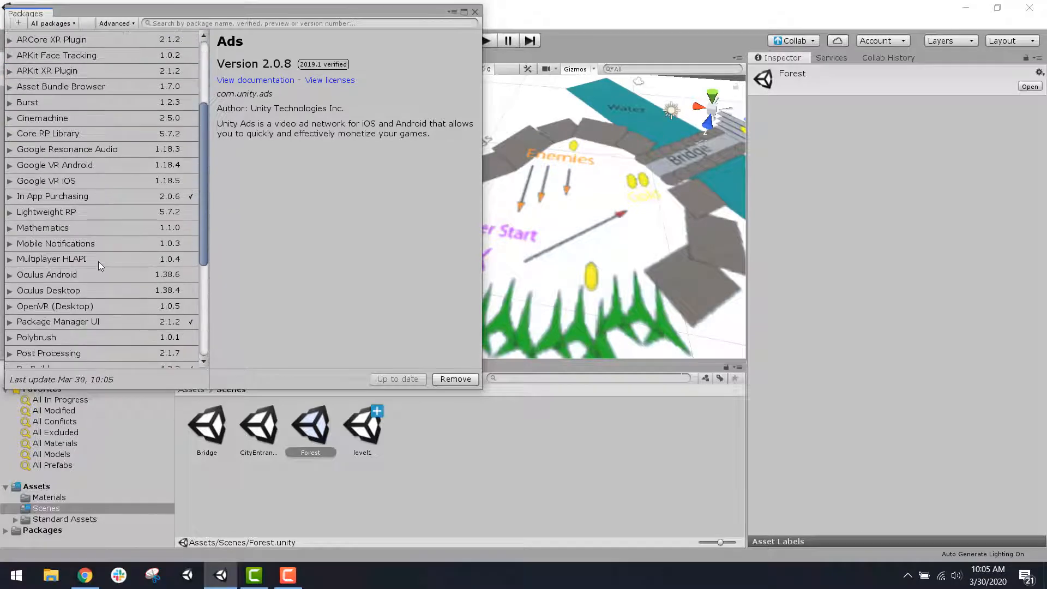
scroll(87, 285, down, 1)
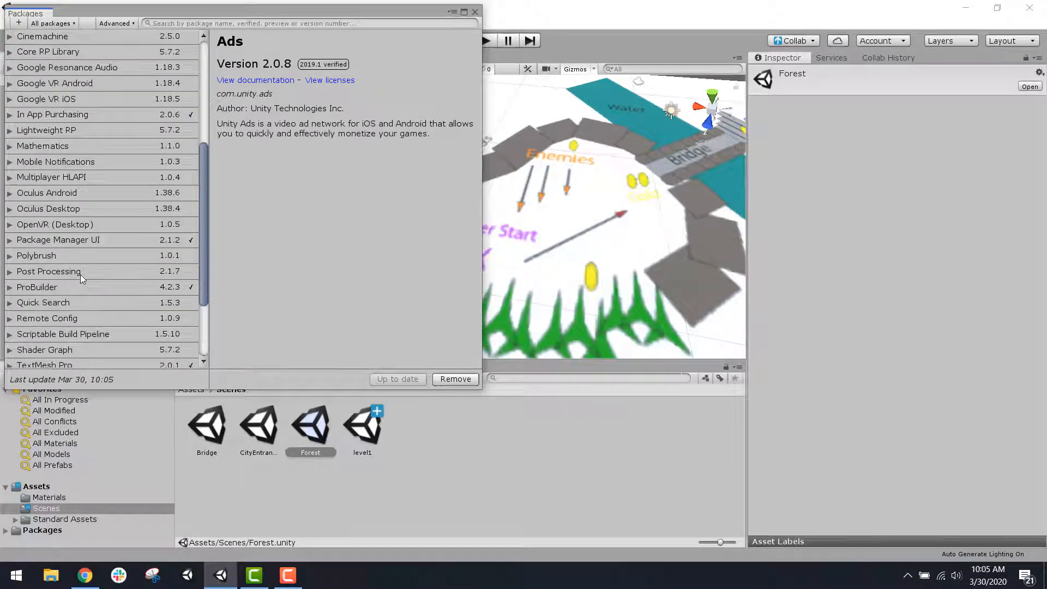
click(77, 286)
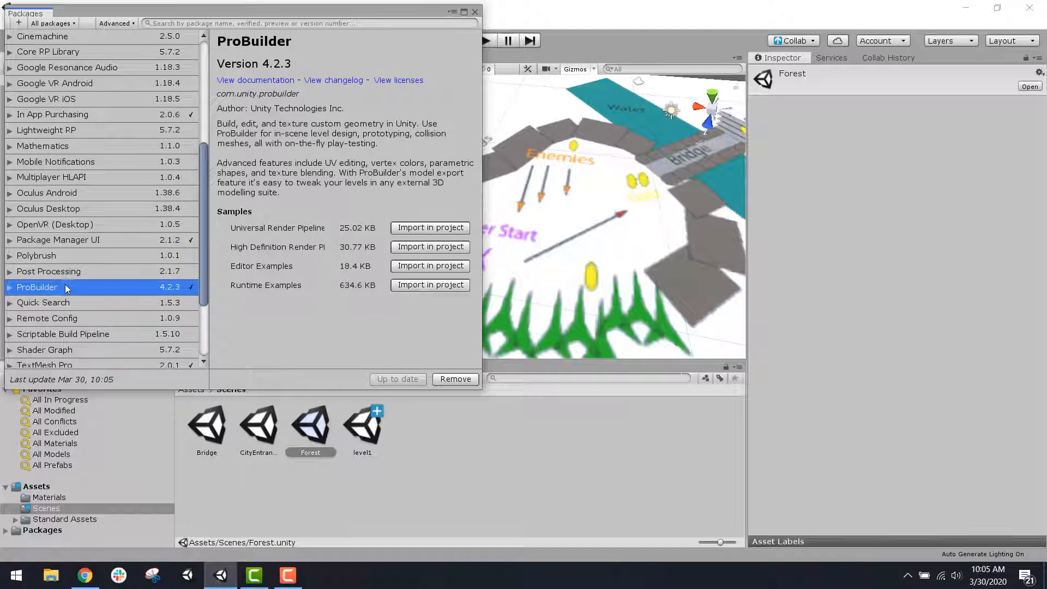
drag(247, 10, 297, 76)
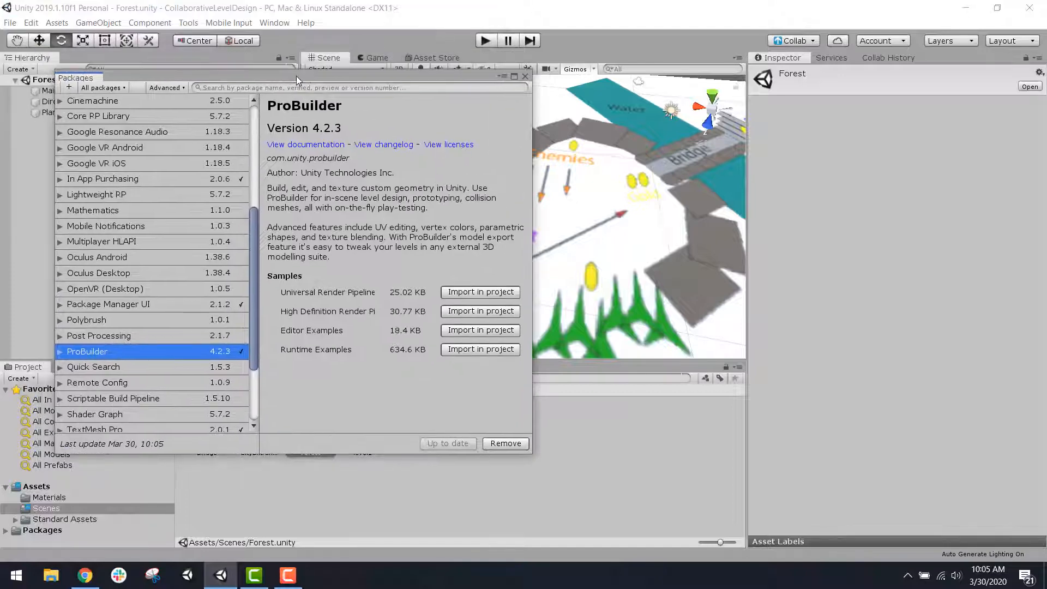
click(270, 23)
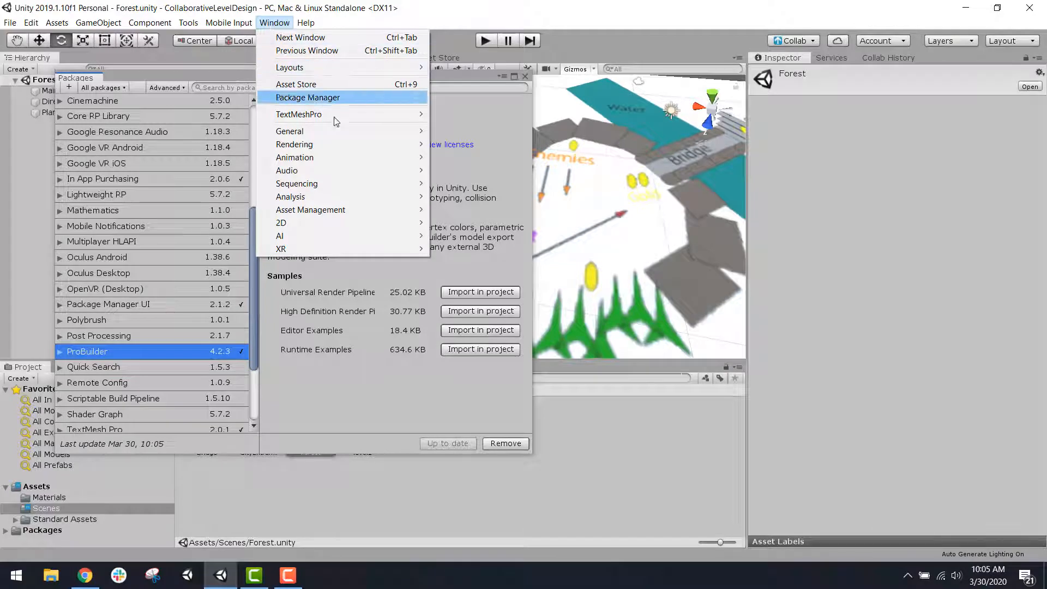
click(379, 97)
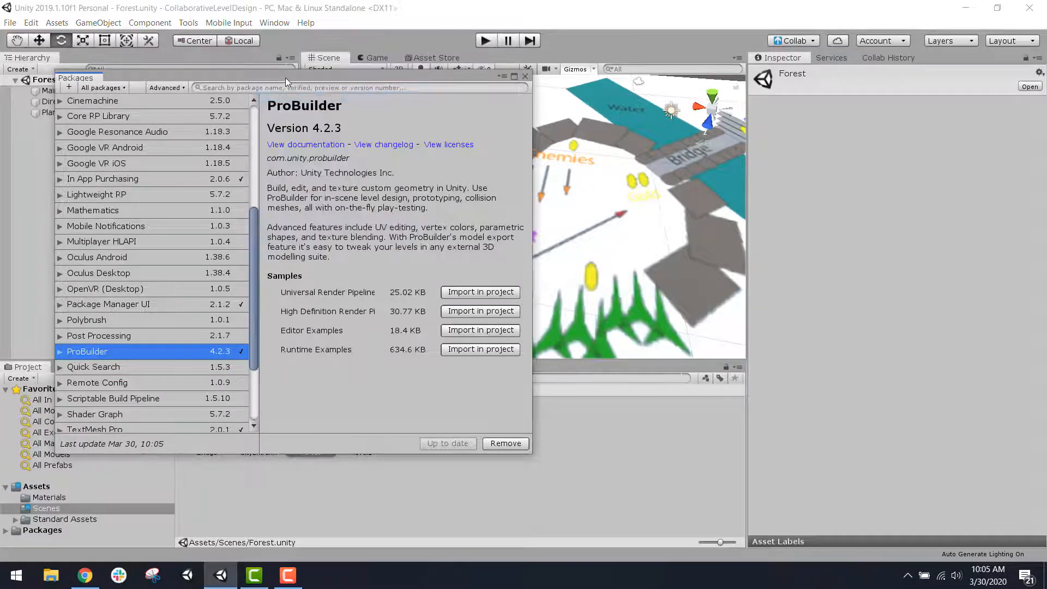
scroll(170, 277, down, 1)
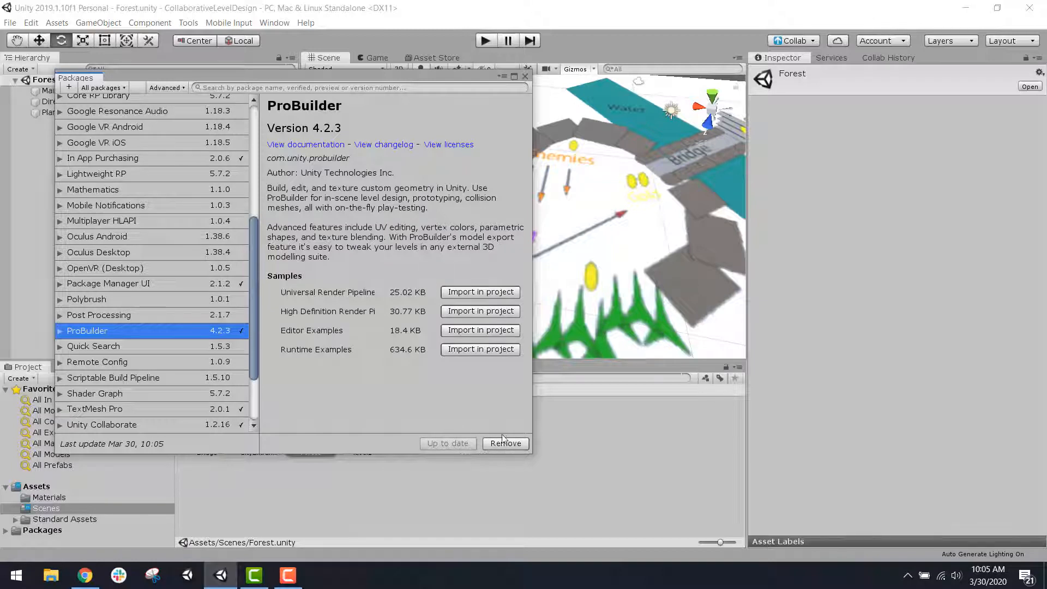
click(523, 79)
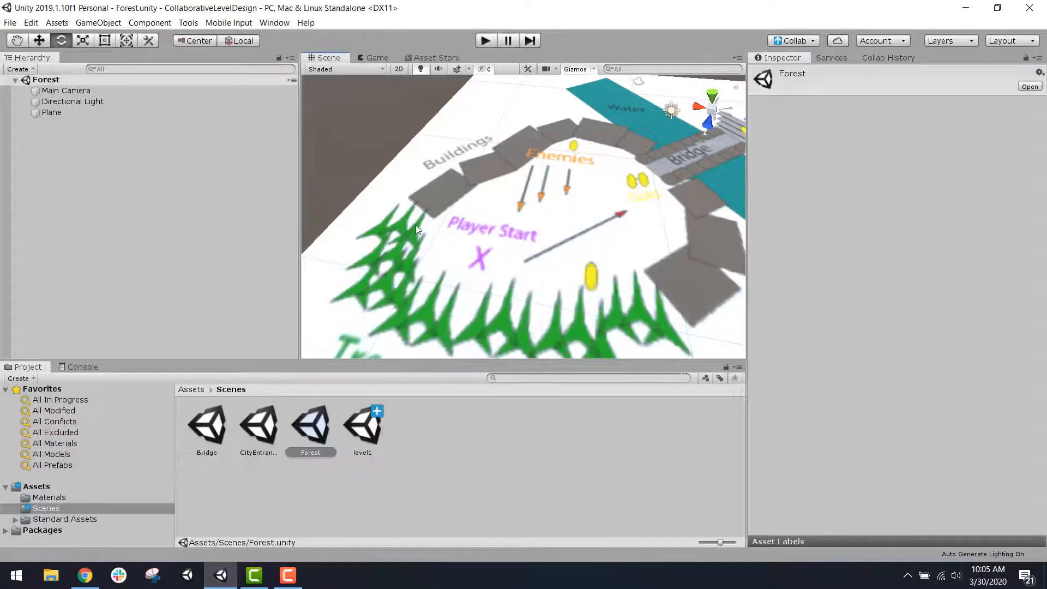
Step: Look over the available ProBuilder commands and dismiss them without choosing one
right_drag(436, 261, 435, 240)
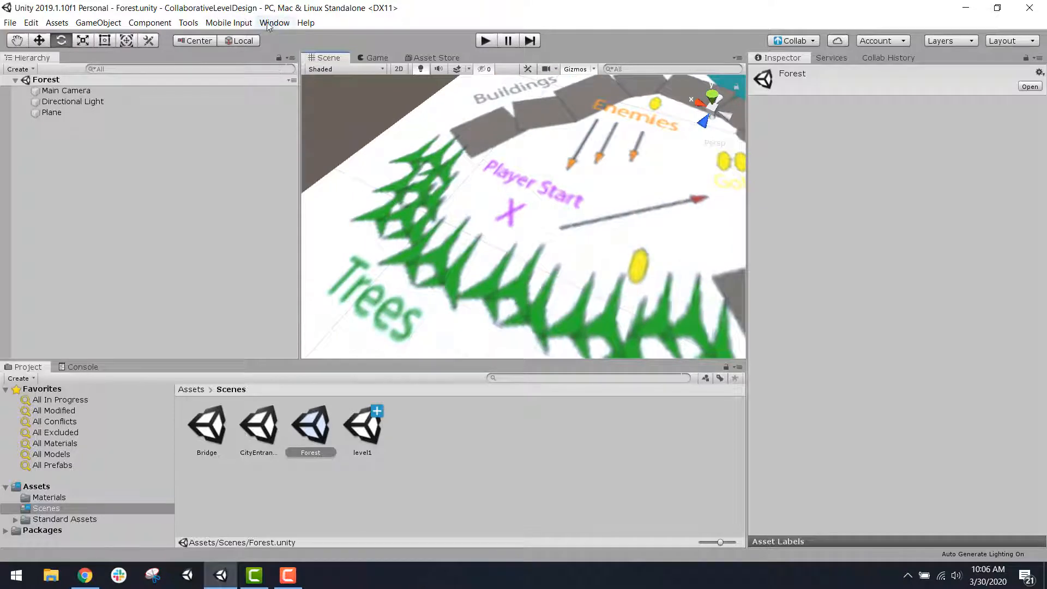
click(184, 23)
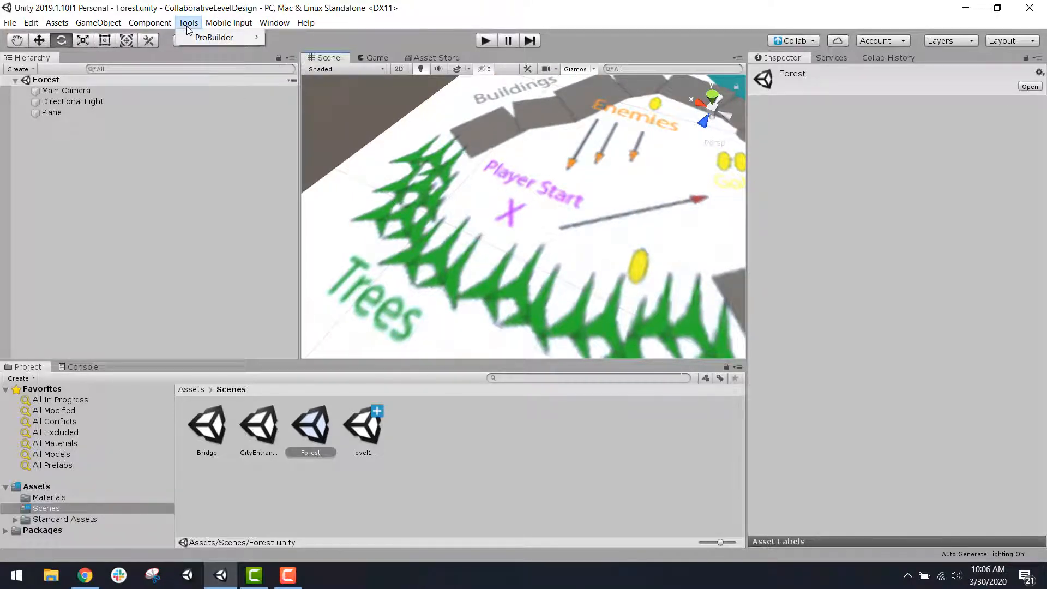
mouse_move(204, 40)
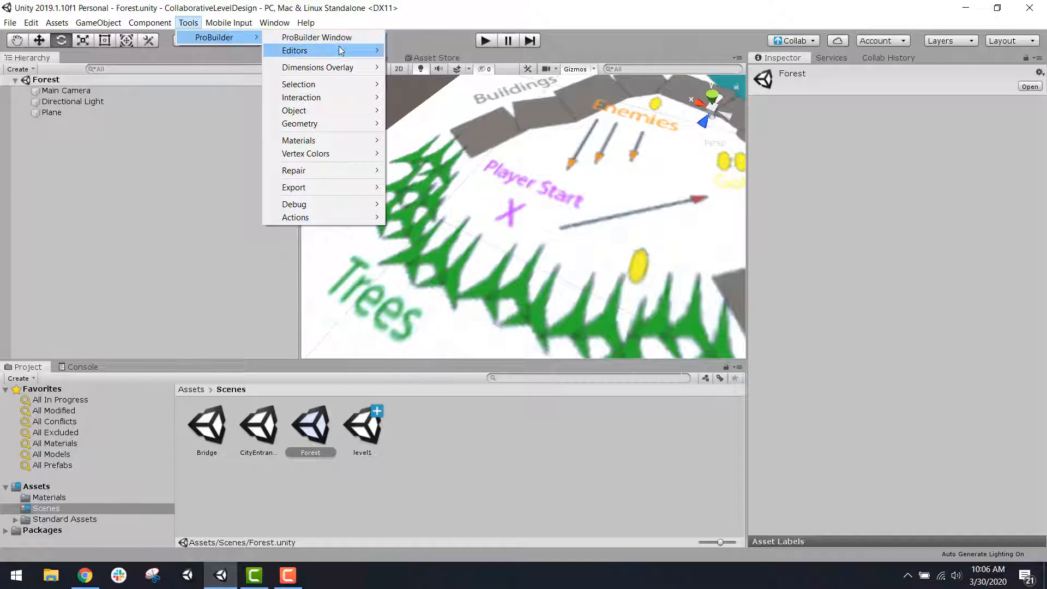
click(426, 8)
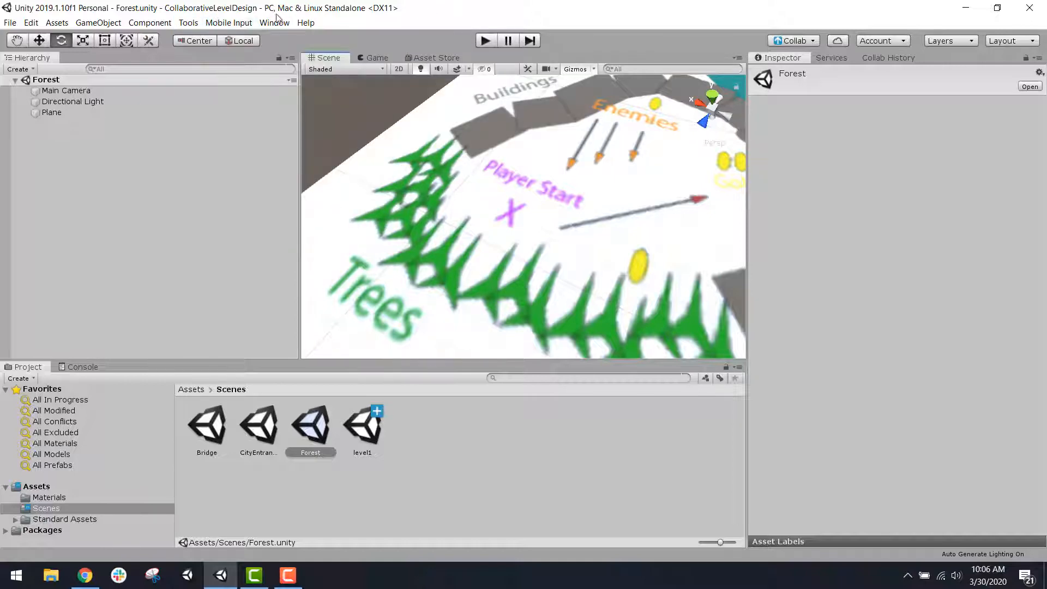
Step: Review the pending Collab changes and dismiss the list without publishing
click(809, 40)
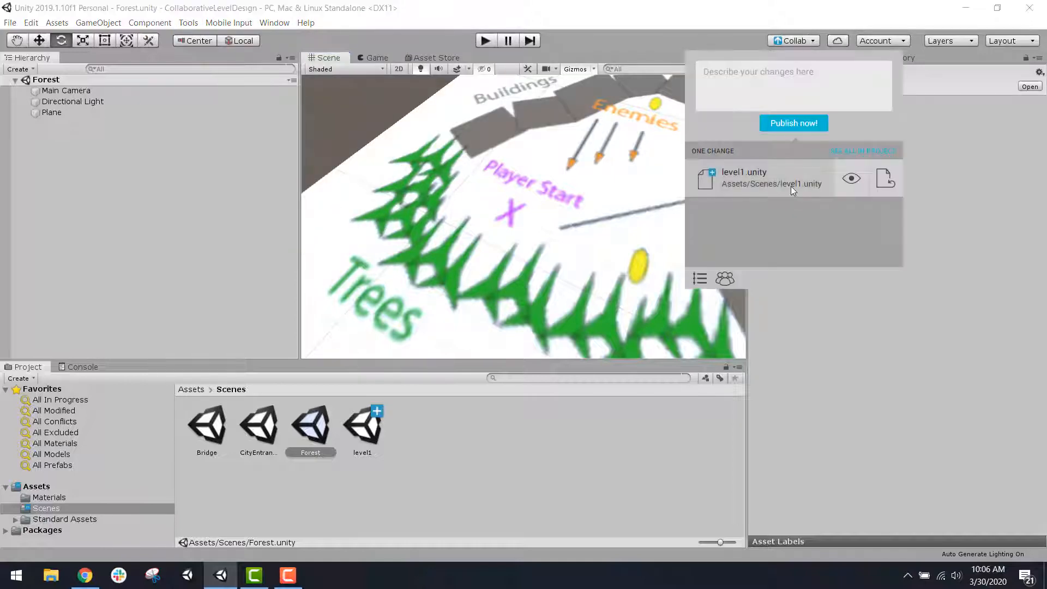
click(746, 41)
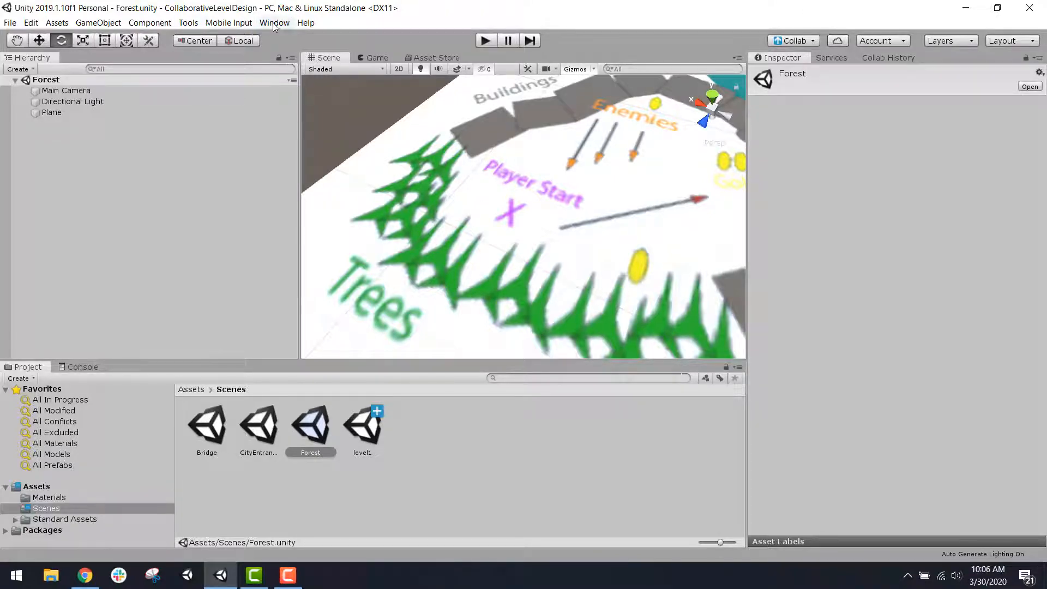
Step: Open the ProBuilder window and place it clear of the Scene view
click(183, 24)
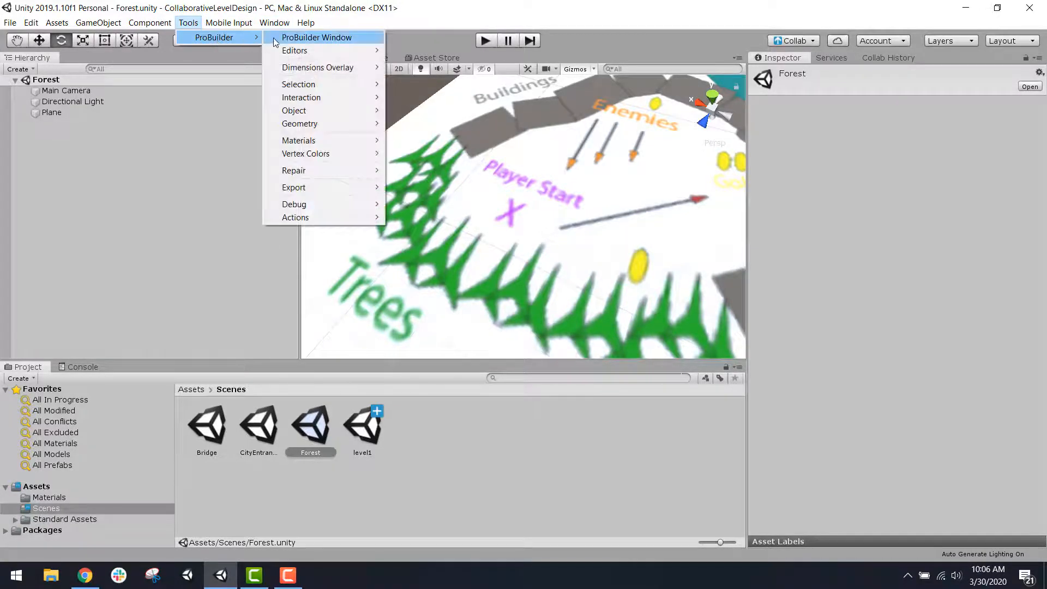
click(274, 38)
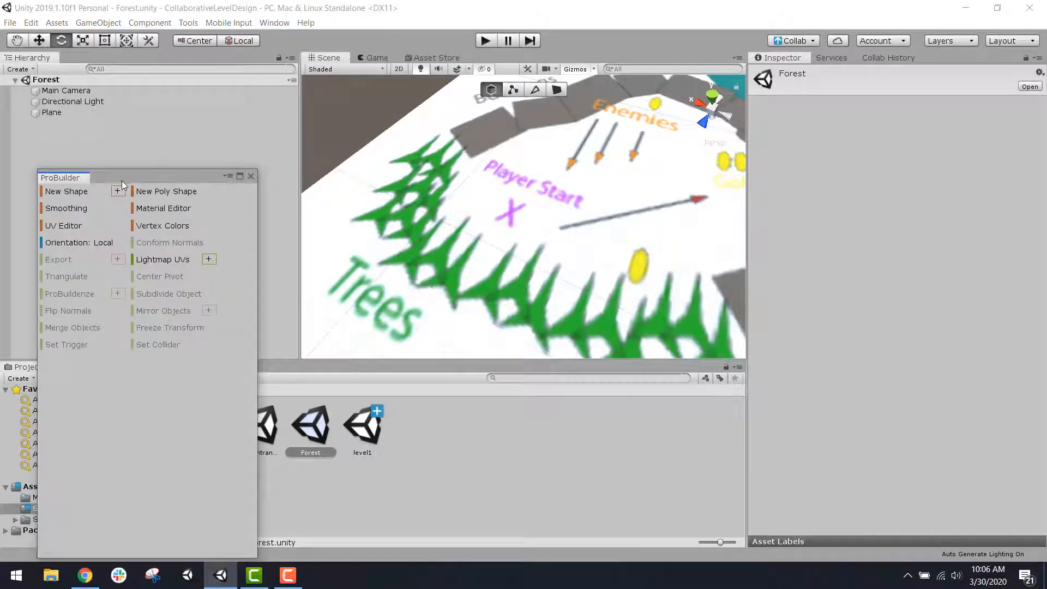
drag(136, 179, 172, 116)
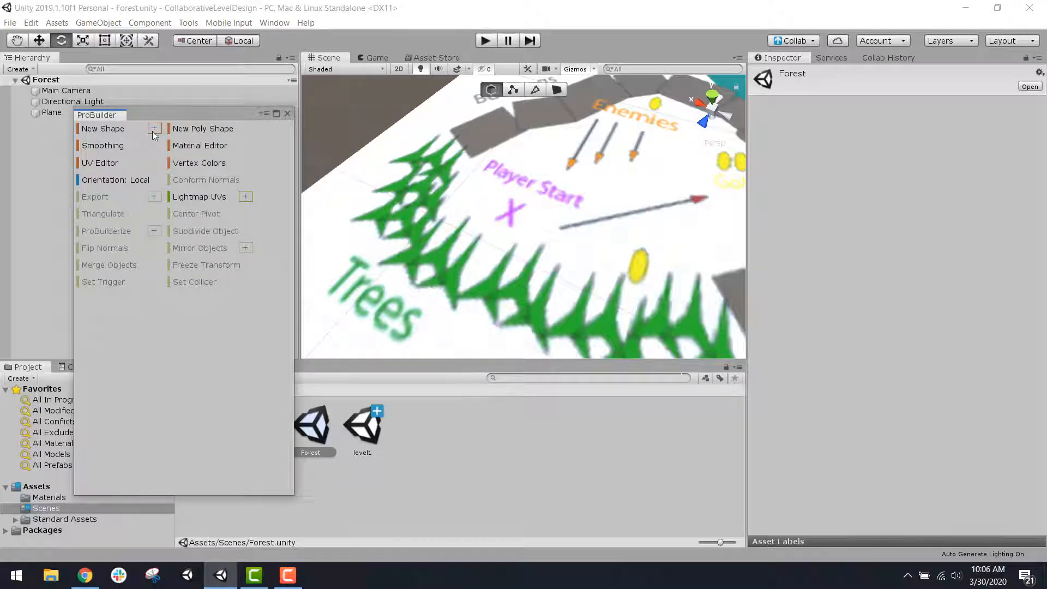
Step: Start a new ProBuilder Cube preview and move it onto the ground plane near Player Start, at X 6.88, Y -0.16, Z 8.32
click(155, 128)
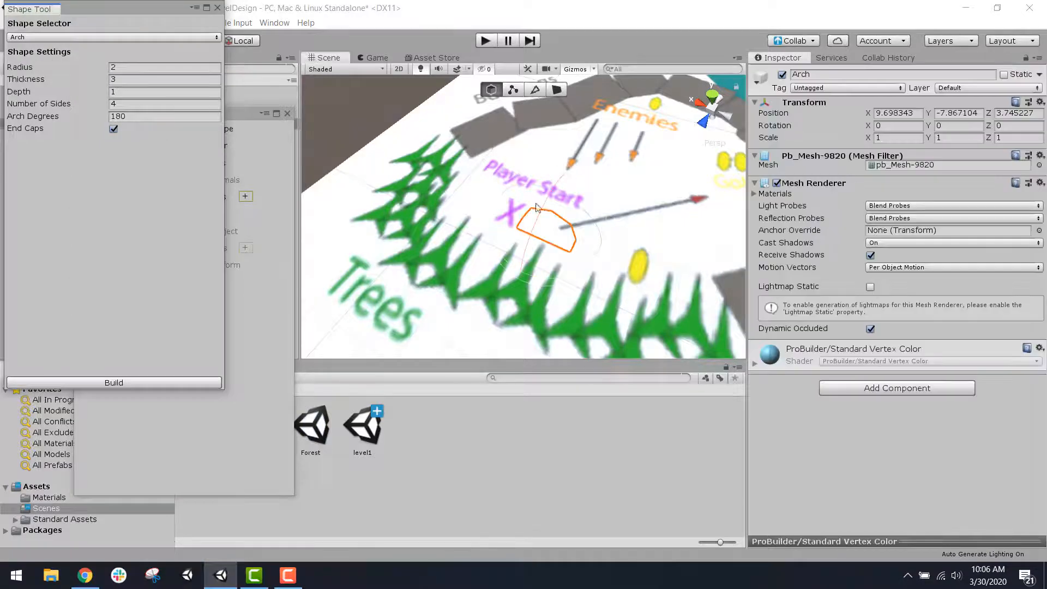
click(76, 36)
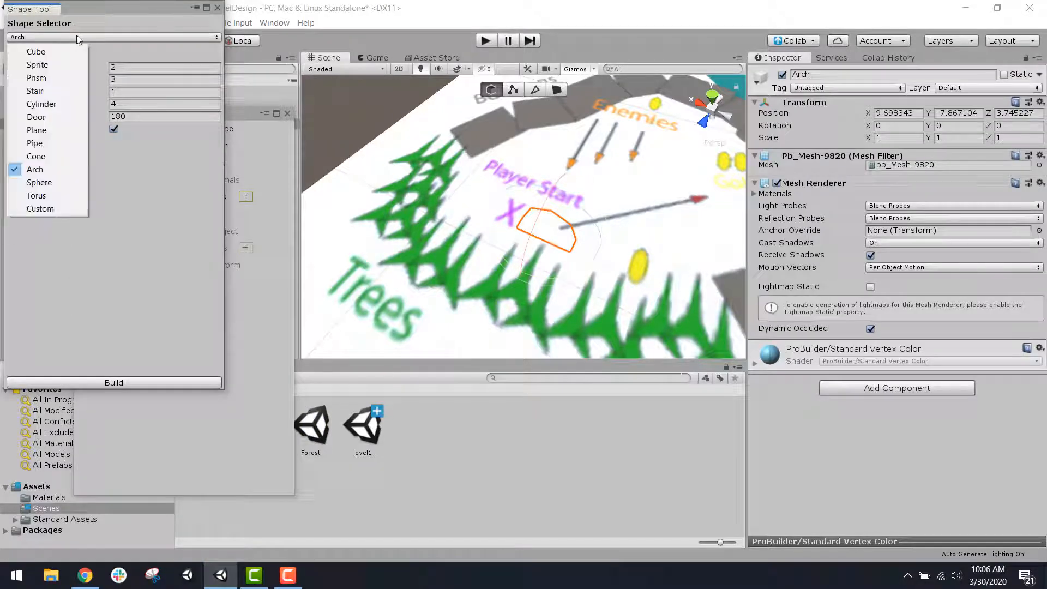
click(50, 51)
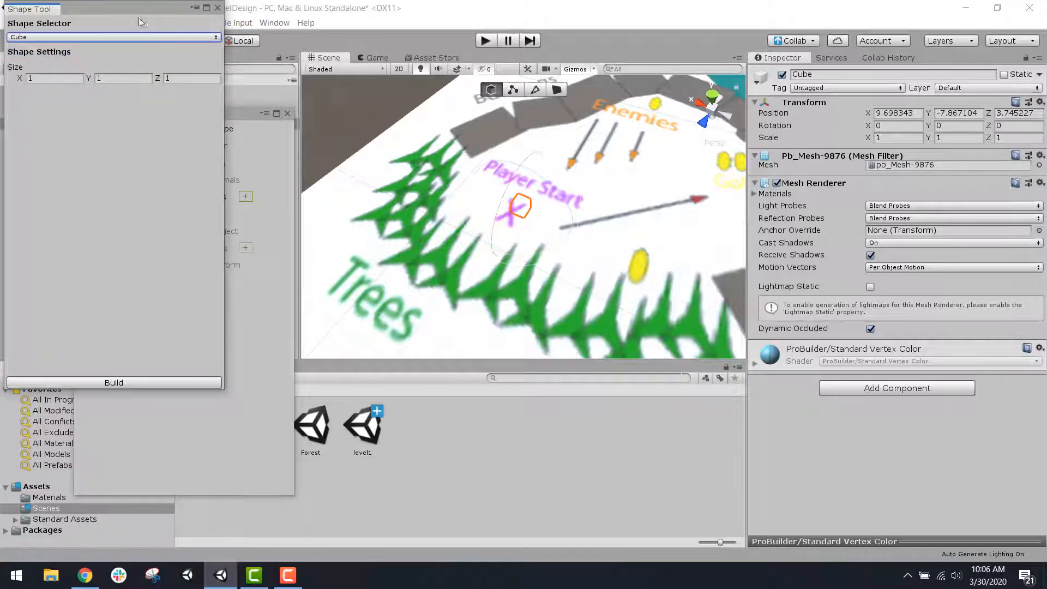
drag(165, 7, 210, 98)
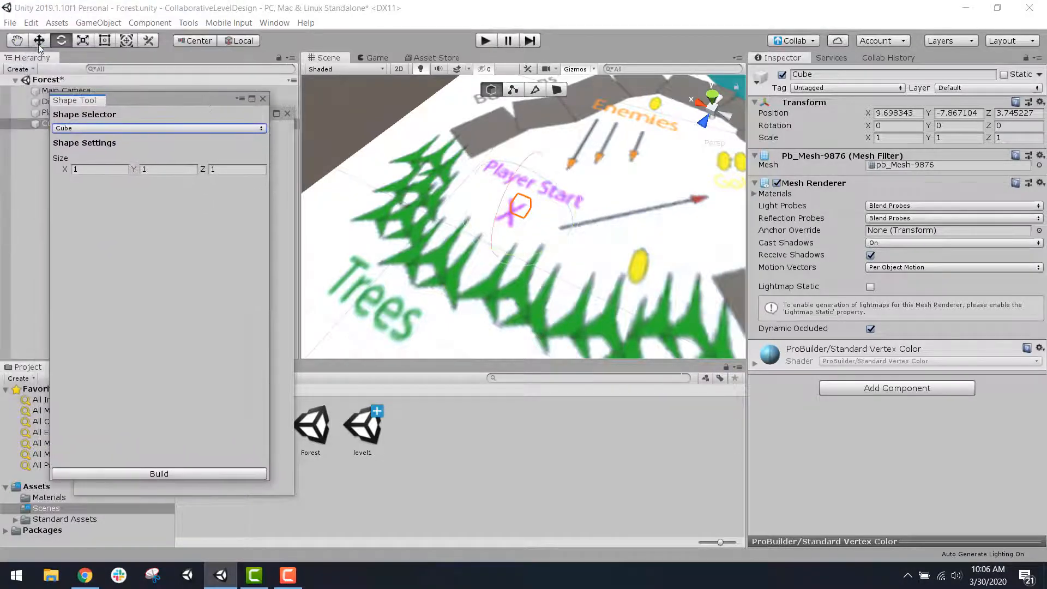
click(38, 40)
drag(521, 166, 446, 213)
drag(427, 161, 484, 177)
Step: Switch the previewed shape to Stair and examine the curved staircase from several angles
click(233, 129)
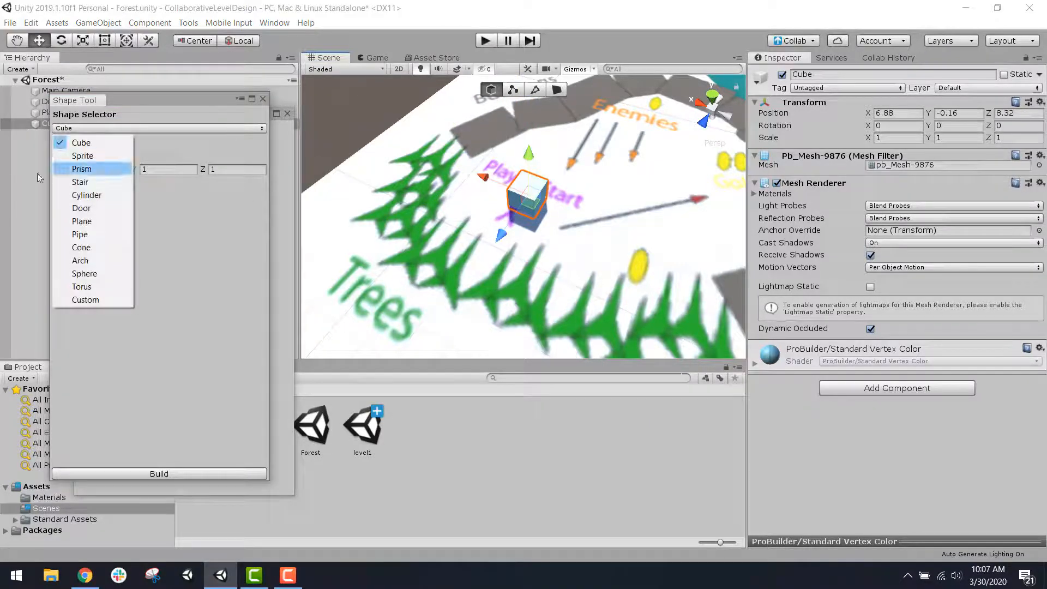
click(38, 155)
scroll(637, 162, down, 10)
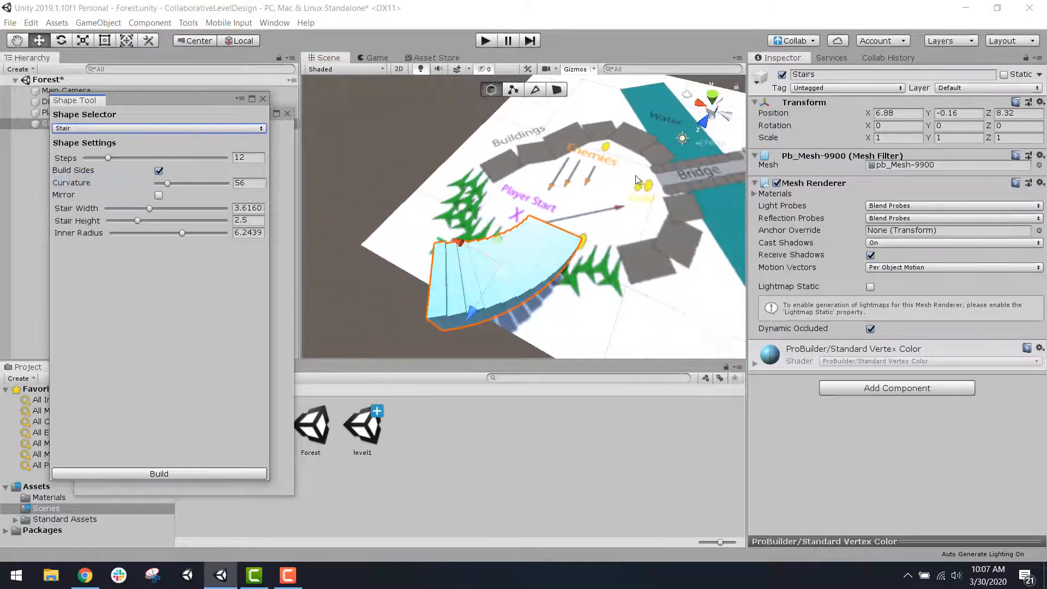
alt+drag(639, 171, 425, 222)
alt+right_drag(426, 223, 682, 213)
alt+middle_drag(682, 213, 521, 212)
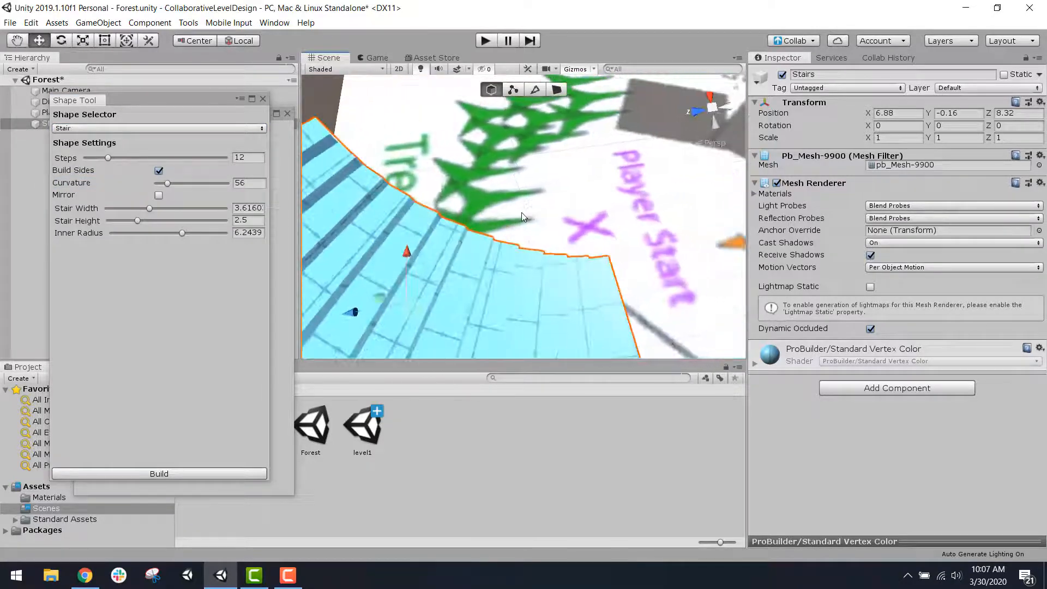
scroll(521, 211, down, 3)
Step: Switch the previewed shape to Cone and inspect it beside the trees and Player Start marking
click(113, 129)
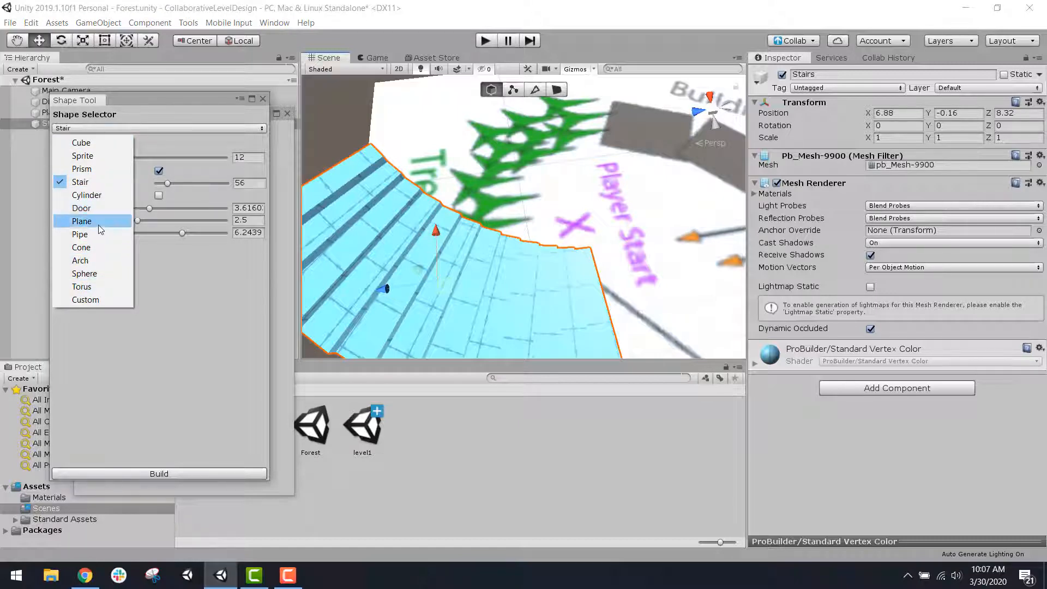
click(106, 252)
scroll(441, 242, down, 3)
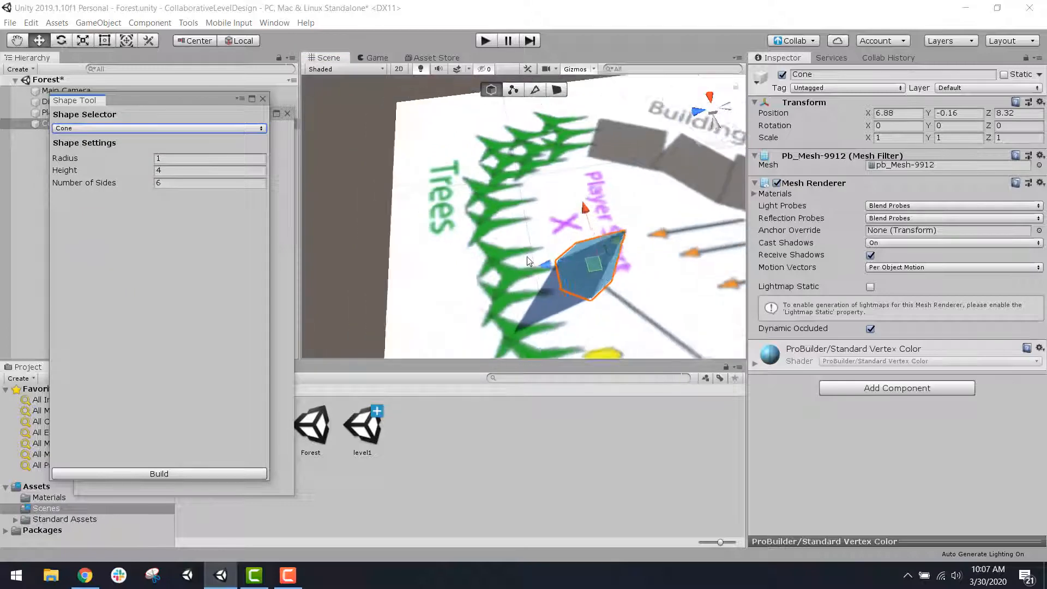
alt+drag(518, 240, 465, 108)
middle_drag(465, 108, 483, 139)
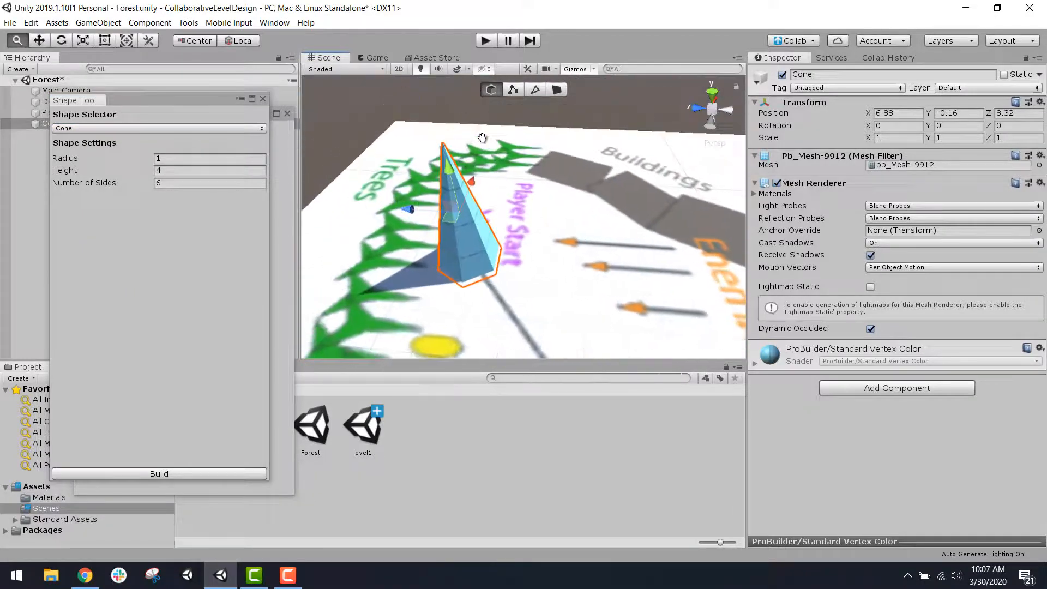
scroll(540, 247, up, 3)
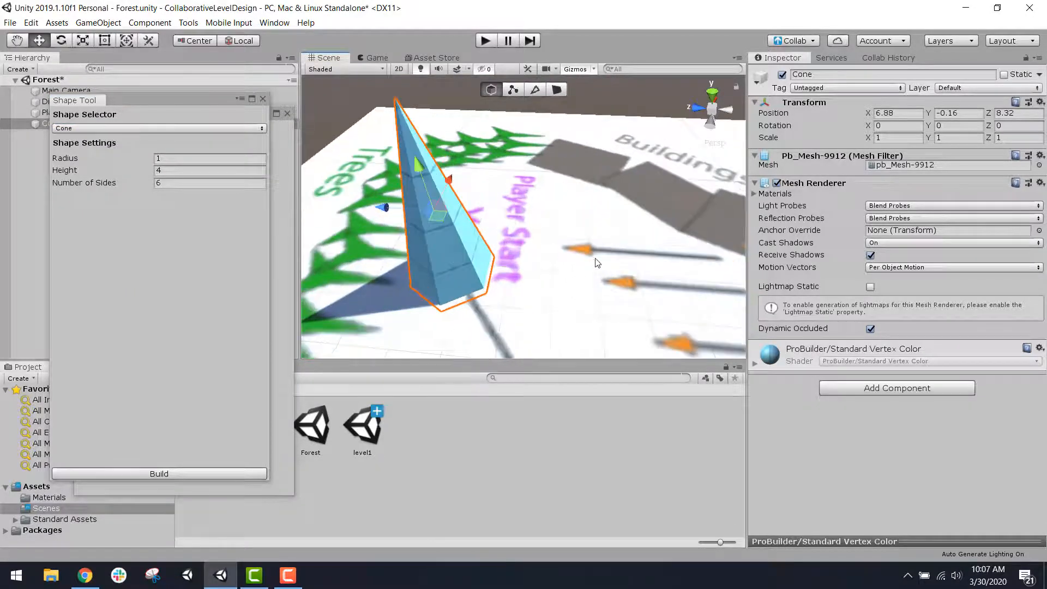
alt+drag(594, 257, 547, 251)
scroll(549, 253, up, 4)
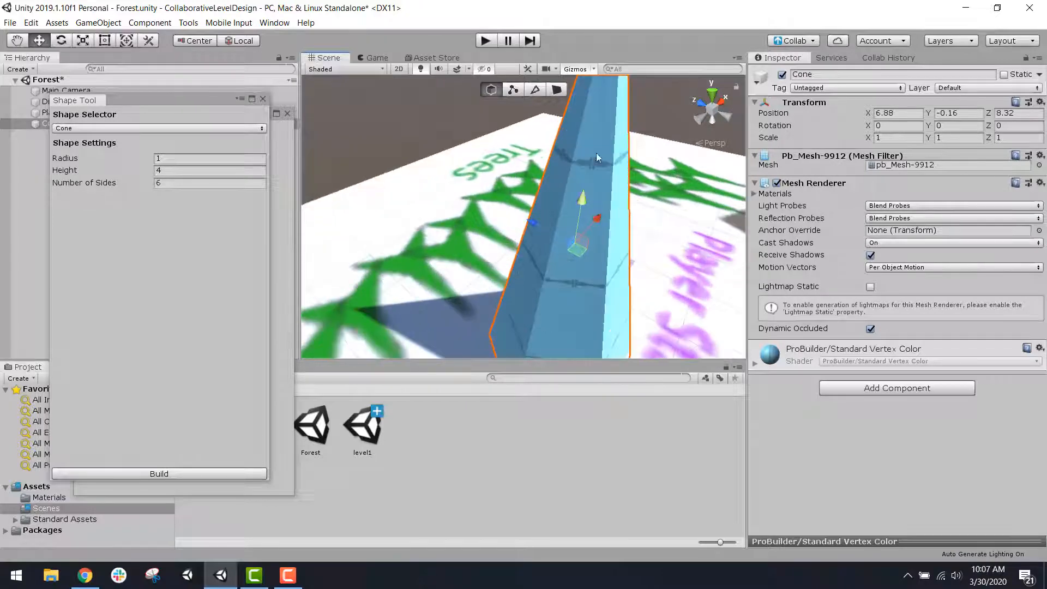
scroll(587, 132, down, 4)
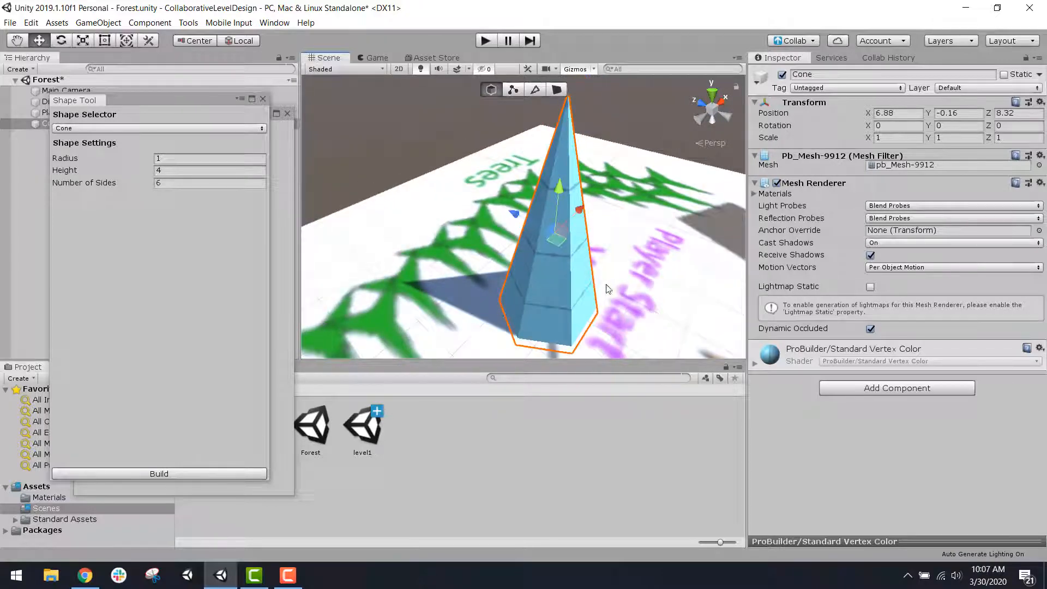
Step: Set the previewed cone's height to 5 and its number of sides to 3
click(196, 171)
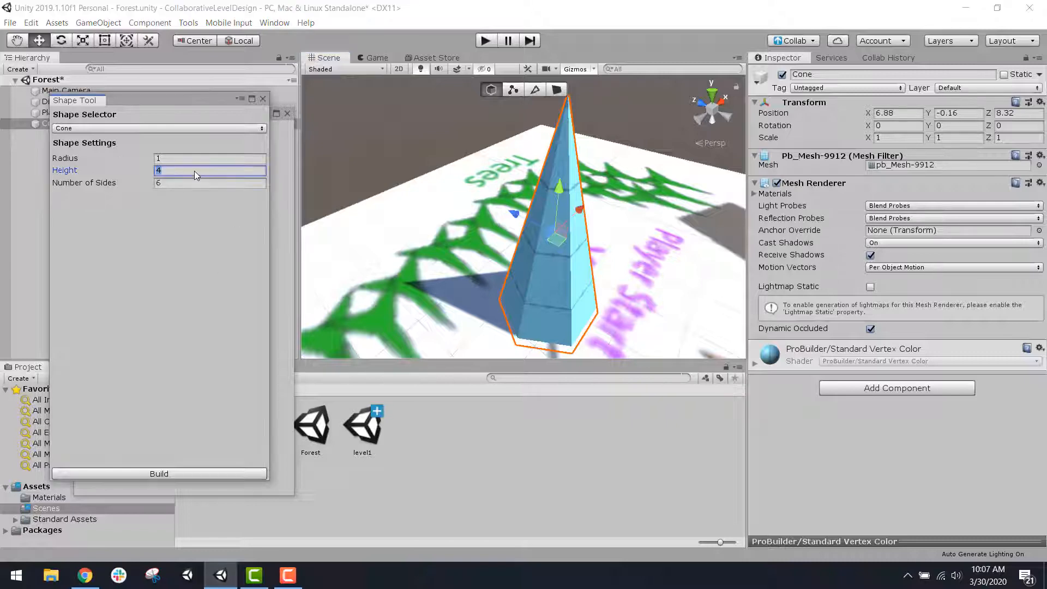
text(5)
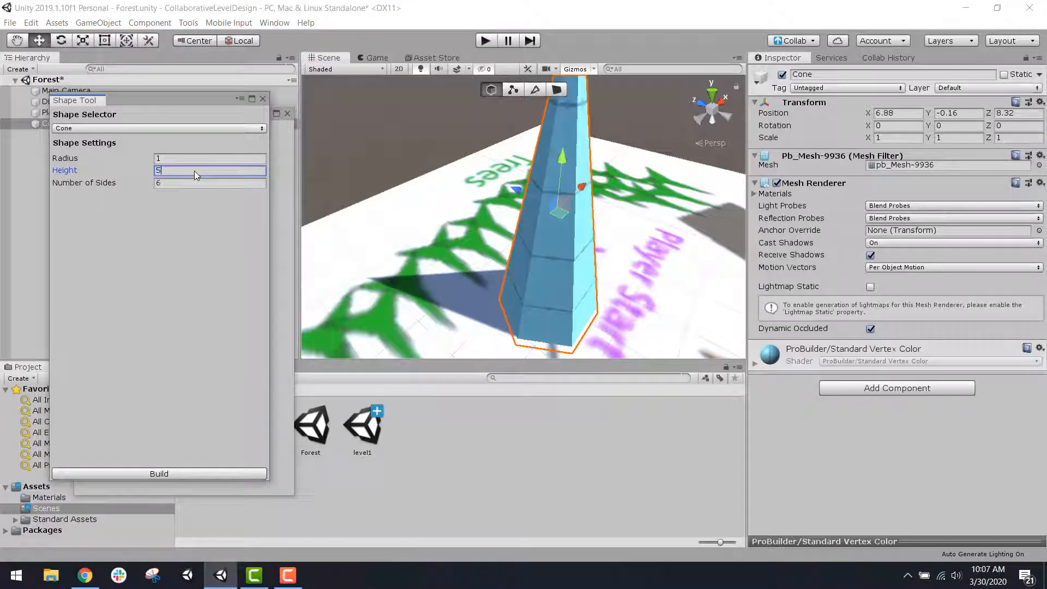
click(184, 182)
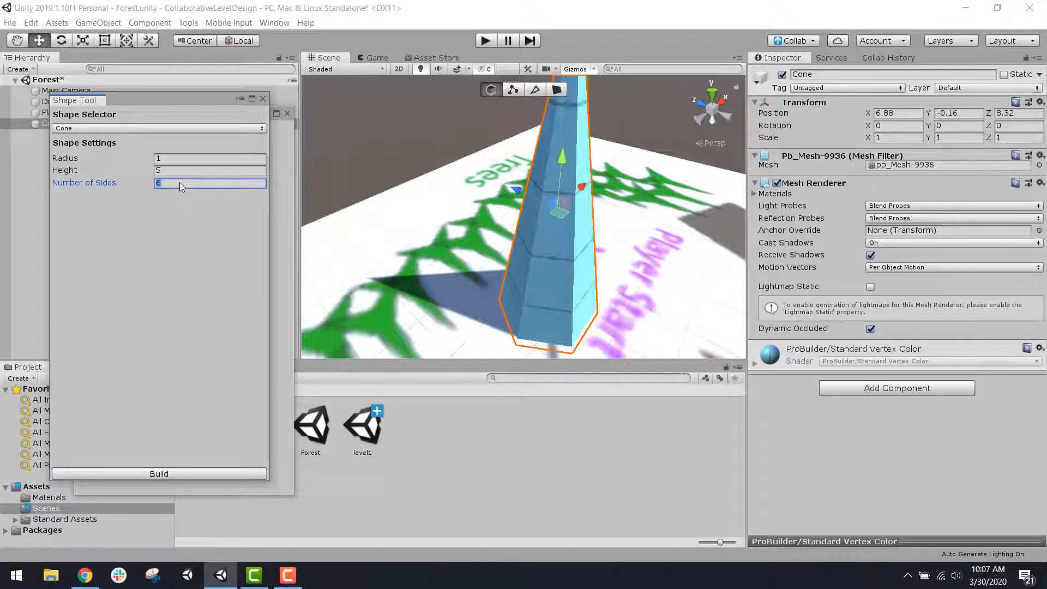
text(3)
scroll(409, 205, down, 5)
alt+drag(409, 210, 396, 245)
Step: Set the previewed cone to 6 sides and a height of 4, and close the Shape Tool without building it
click(185, 183)
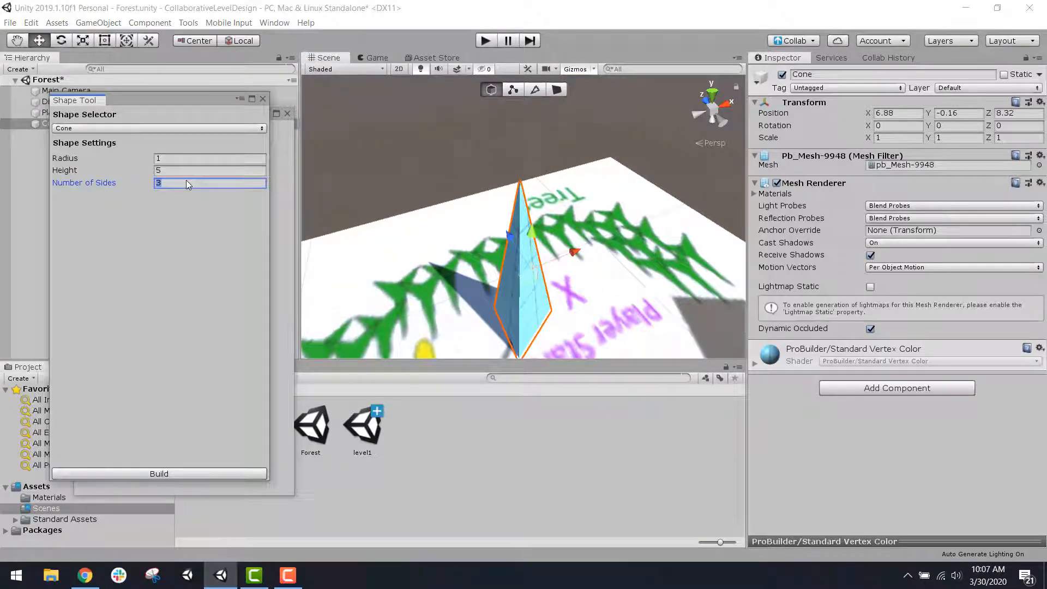
text(6)
click(191, 172)
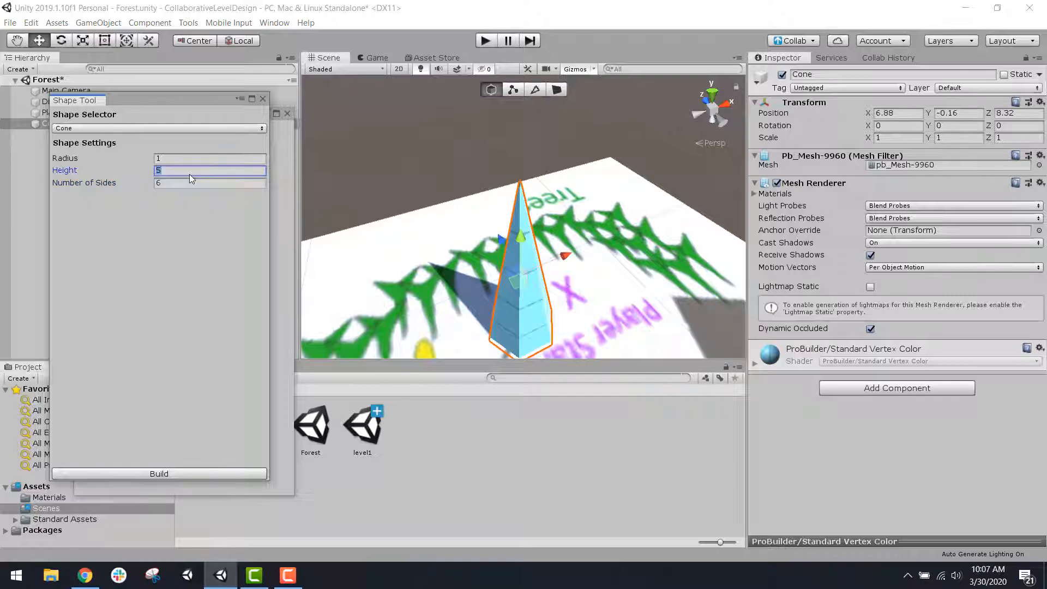
text(4)
alt+drag(415, 256, 583, 226)
scroll(584, 253, up, 5)
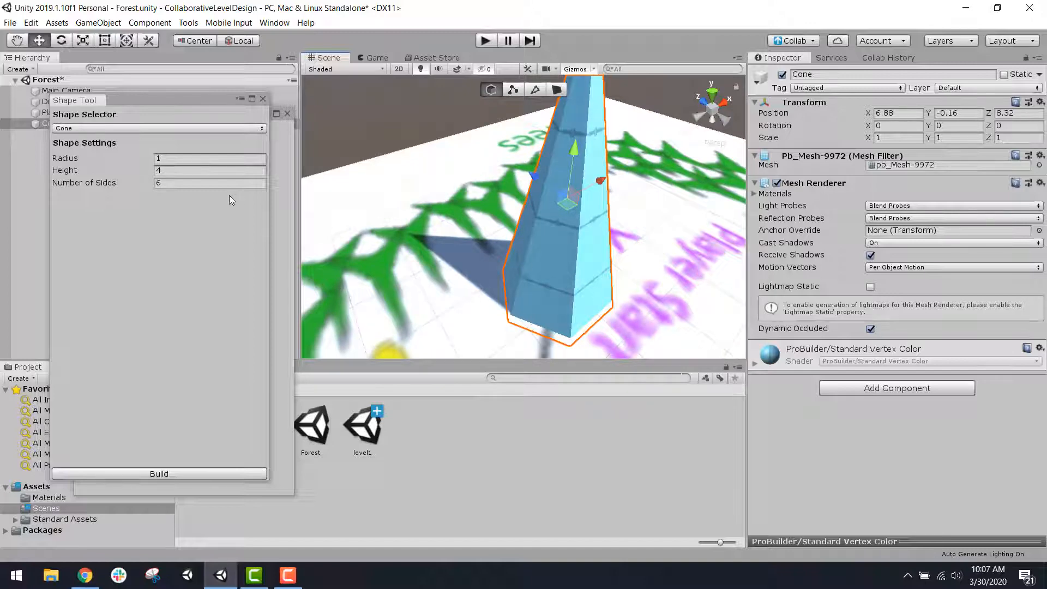
click(263, 100)
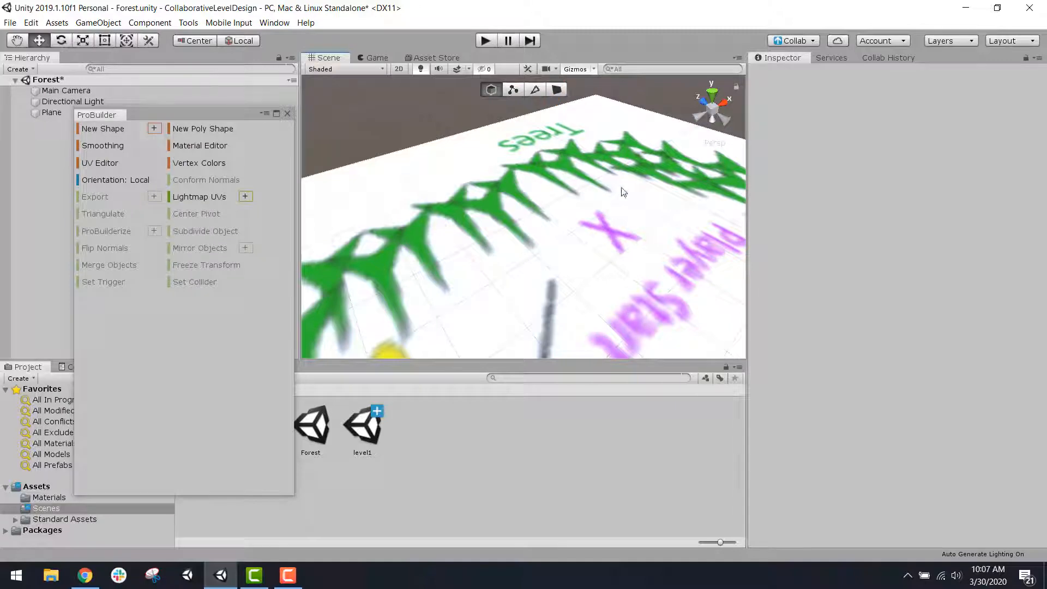
Step: Start a new cone preview and move it onto the ground plane between the trees and Player Start, at X 5.79, Y 1.57, Z 9.1
click(153, 129)
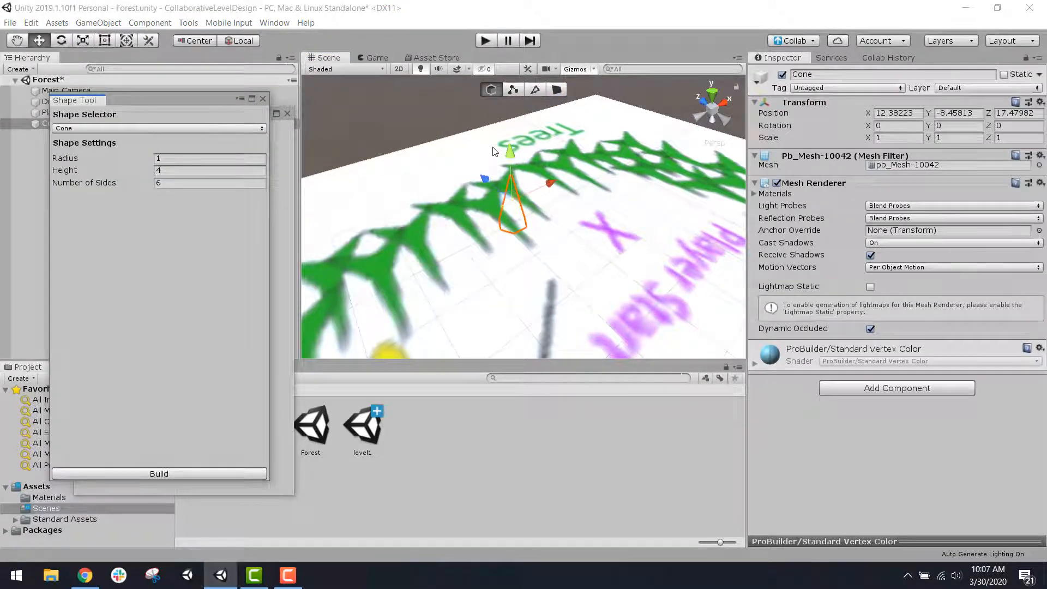
drag(511, 154, 511, 73)
scroll(495, 114, down, 4)
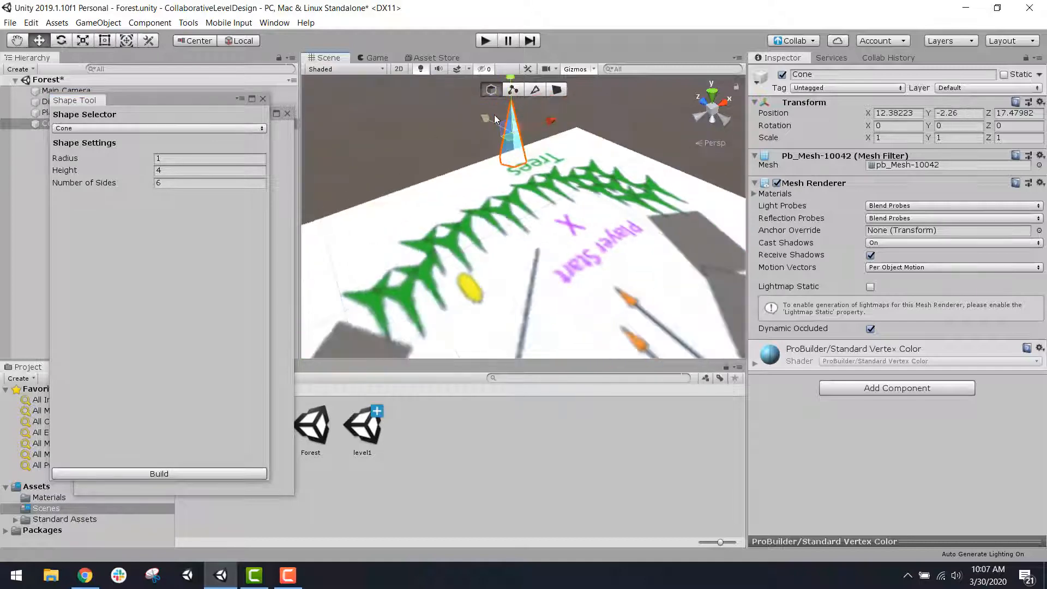
middle_drag(495, 112, 485, 136)
drag(485, 135, 487, 195)
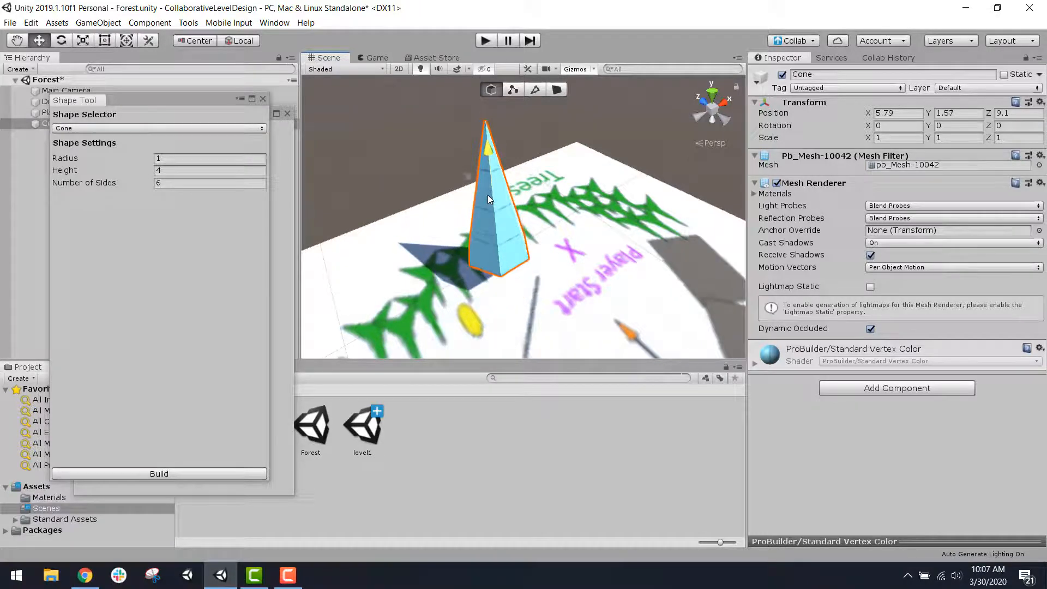
scroll(541, 220, up, 5)
middle_drag(543, 222, 620, 246)
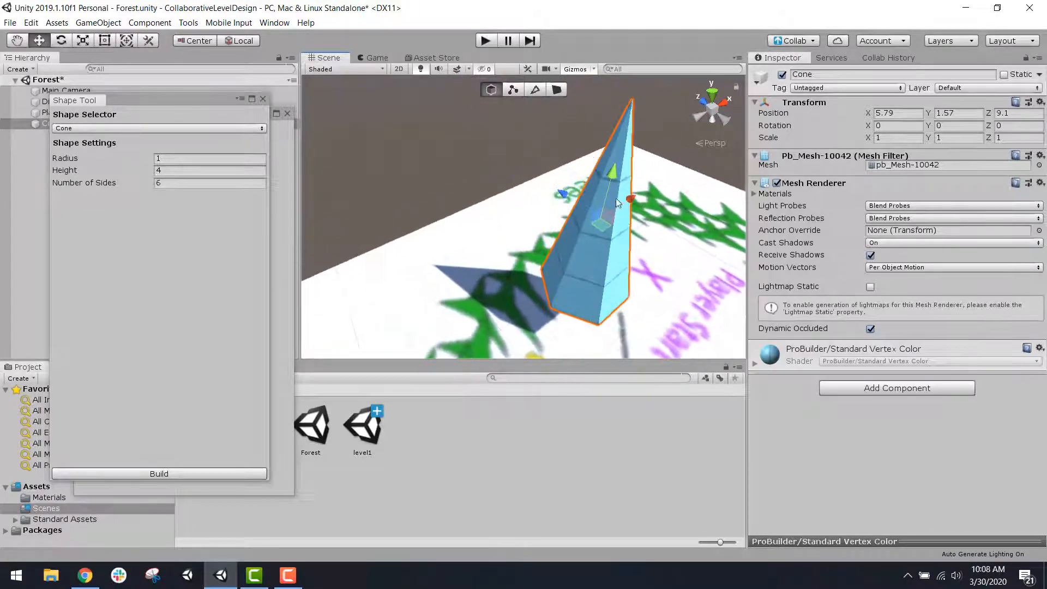
Step: Build the cone with radius 1, height 4 and 6 sides, and close the Shape Tool
click(181, 474)
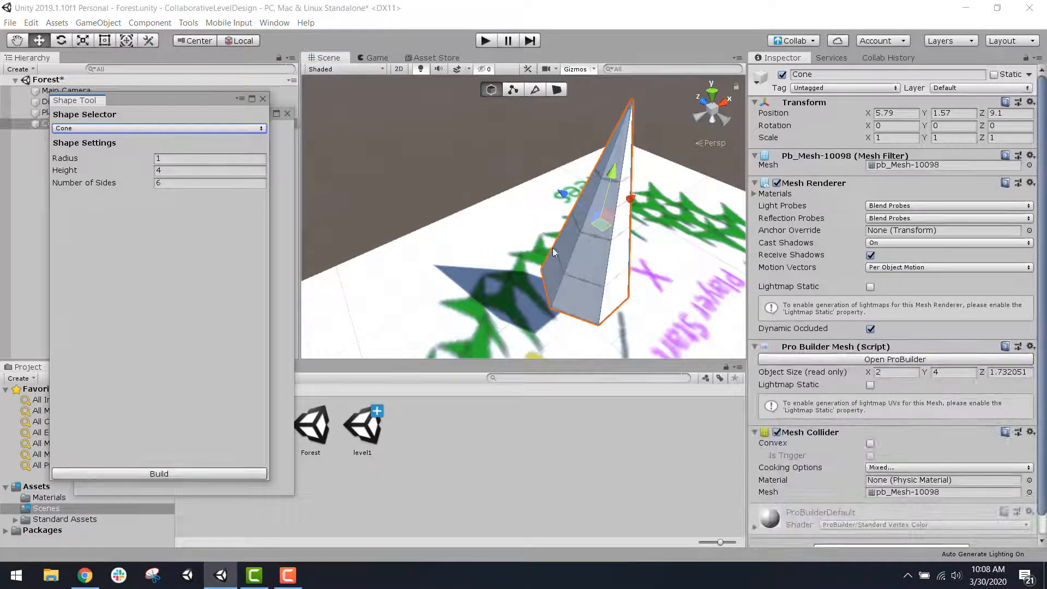
scroll(693, 198, up, 2)
middle_drag(692, 198, 654, 217)
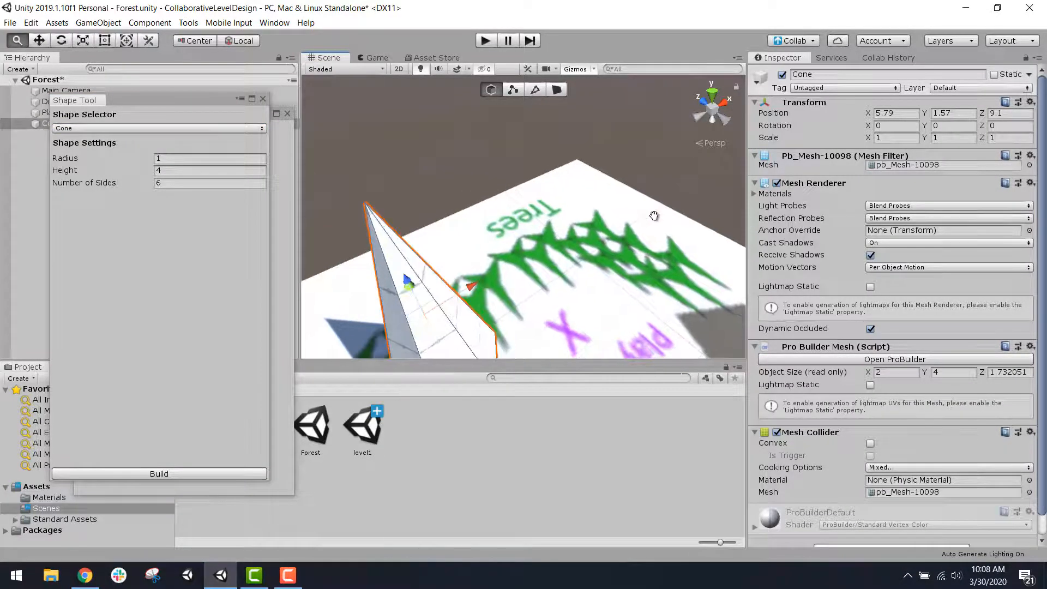
click(263, 98)
Step: Uncover the Hierarchy's object list, frame the cone in the Scene view and switch ProBuilder to vertex selection
drag(244, 111, 211, 133)
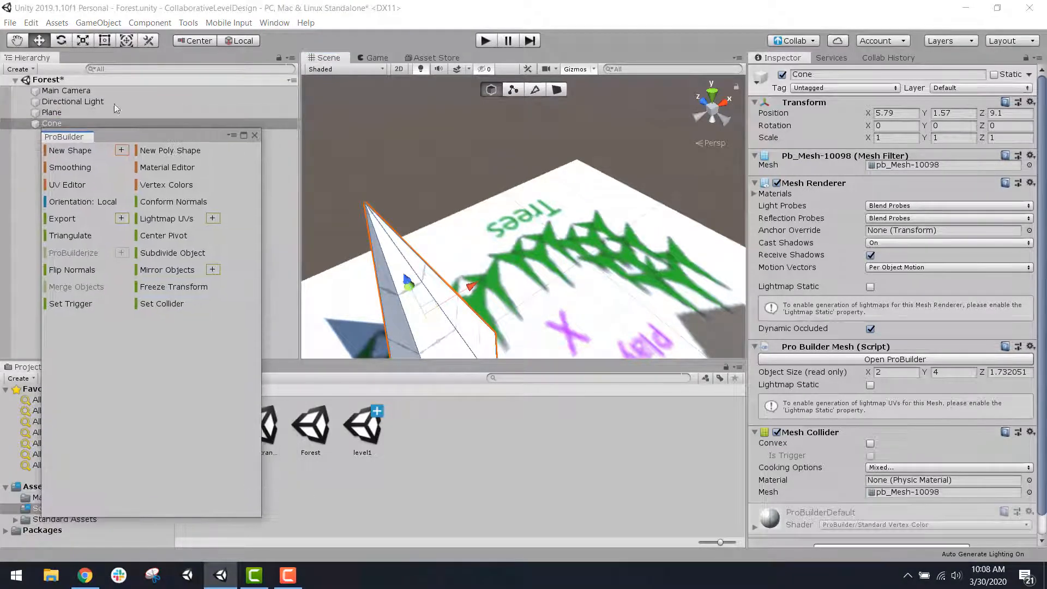
key(f)
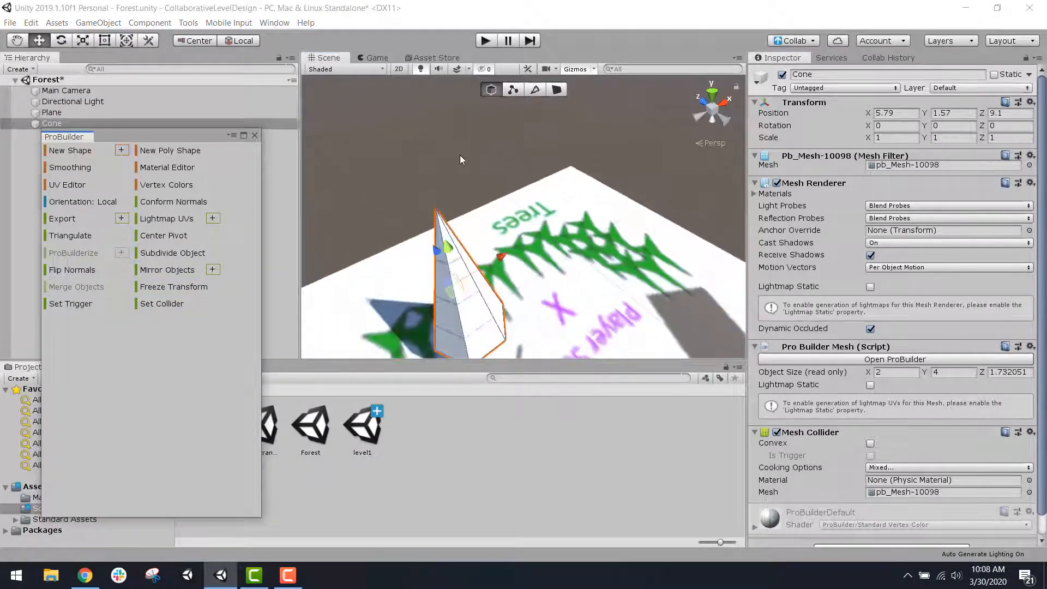
scroll(594, 154, up, 3)
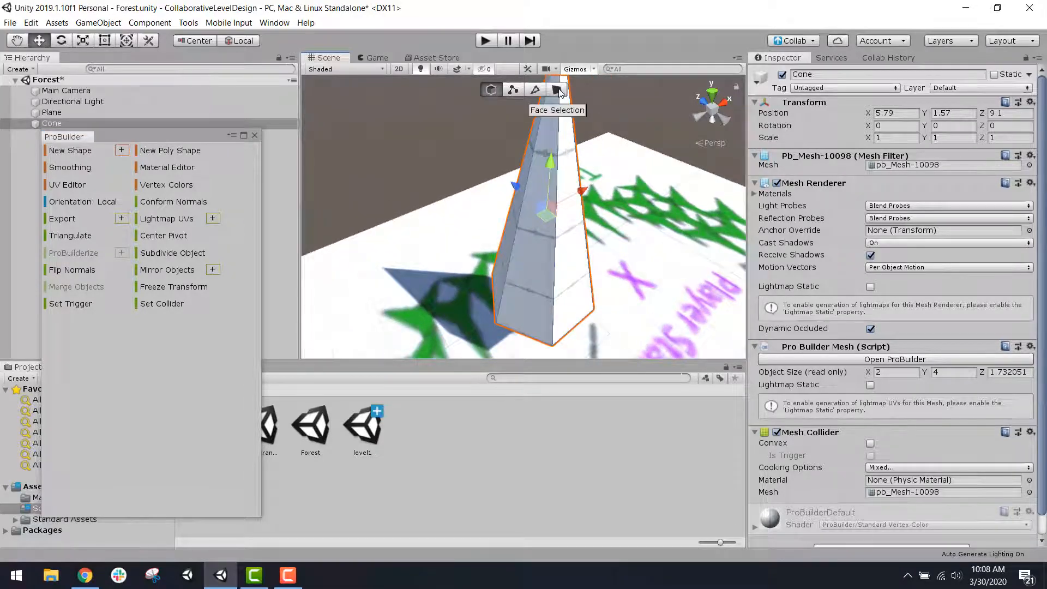
click(511, 89)
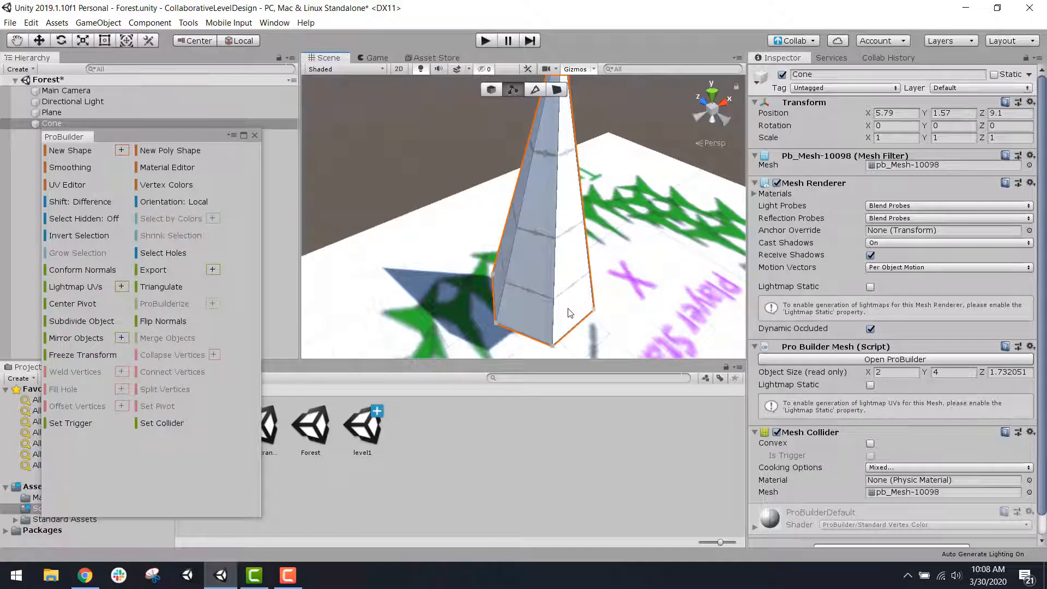
Step: Try pulling a base vertex of the cone outward along the ground, and undo the vertex moves
click(553, 342)
scroll(553, 336, down, 3)
drag(506, 269, 525, 290)
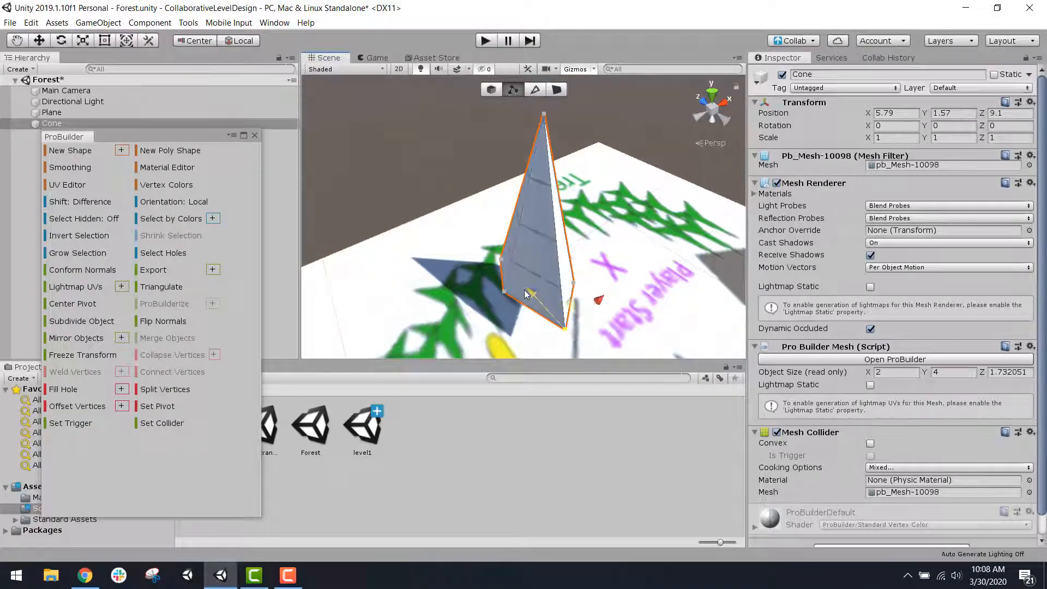
drag(597, 300, 580, 310)
middle_drag(593, 259, 571, 265)
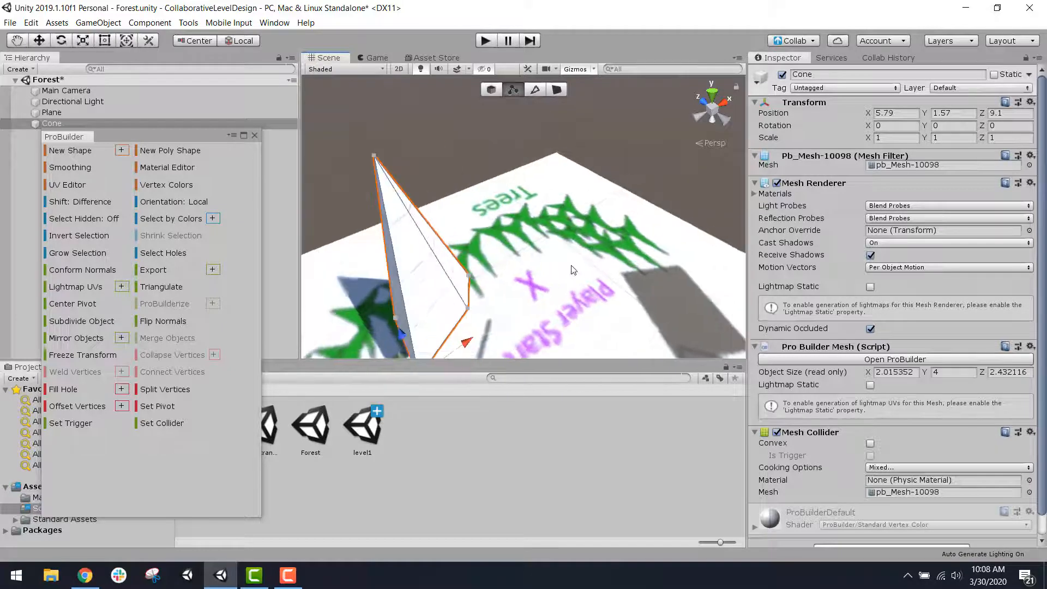
alt+drag(573, 270, 578, 251)
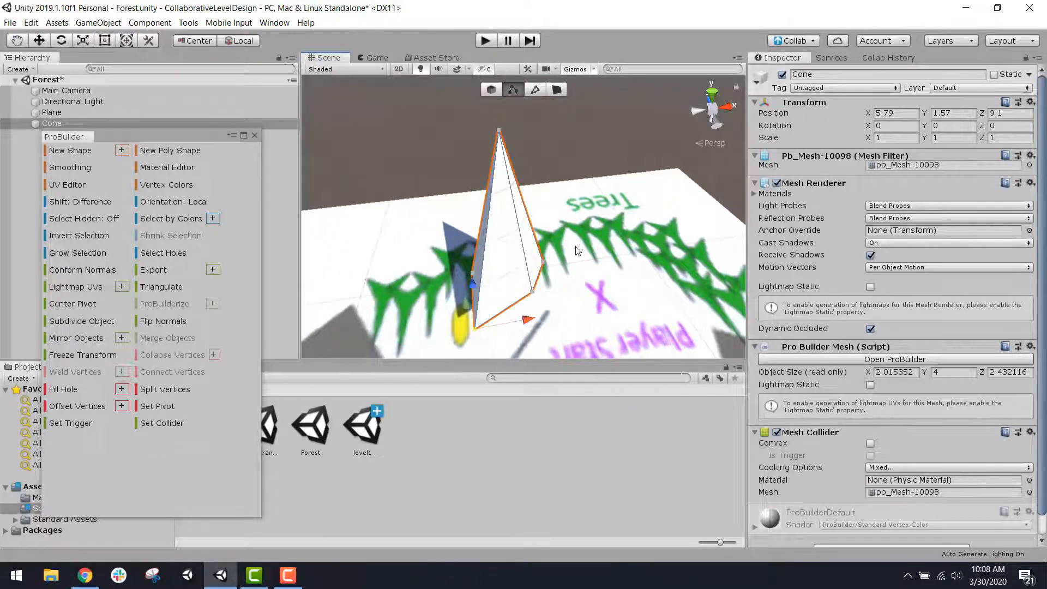
key(ctrl+z)
key(ctrl+z)
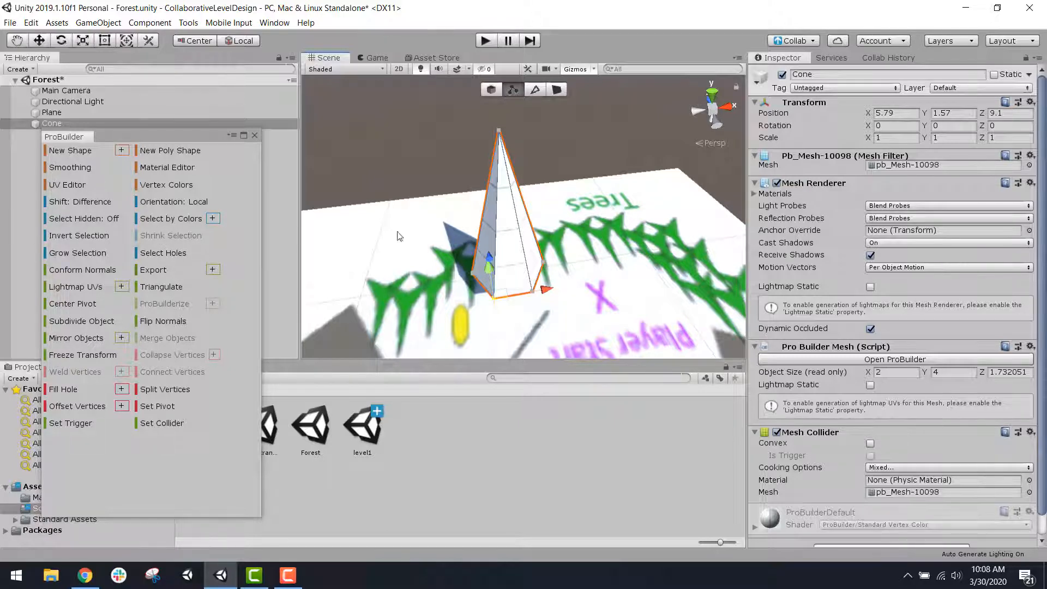
Step: In object selection, move the cone onto the end of the drawn tree row at X 2.92, Y -0.3, Z 10.36, and close the ProBuilder window
click(491, 92)
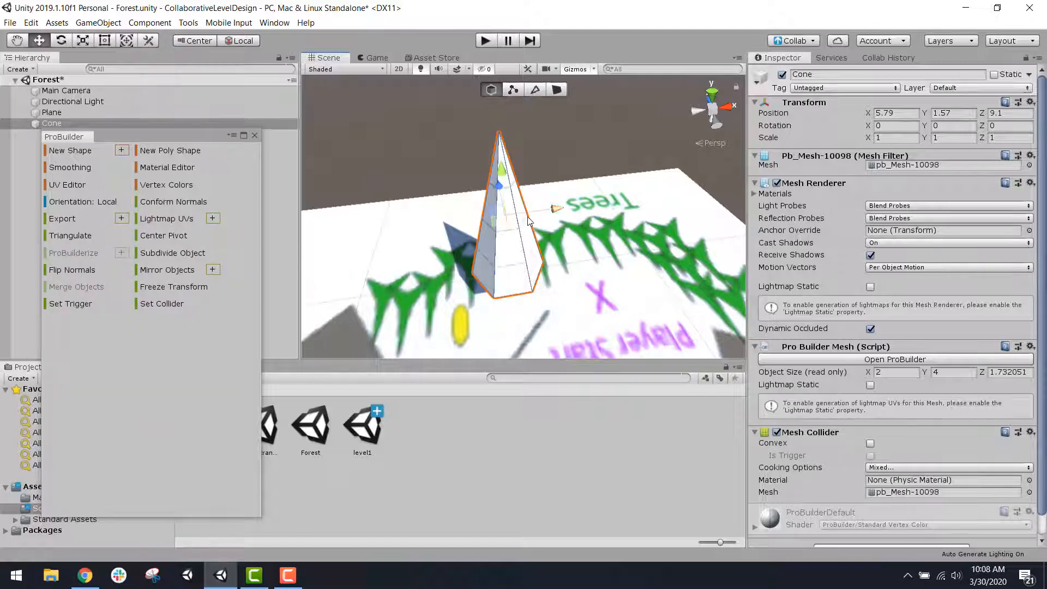
scroll(506, 168, down, 2)
drag(506, 167, 483, 178)
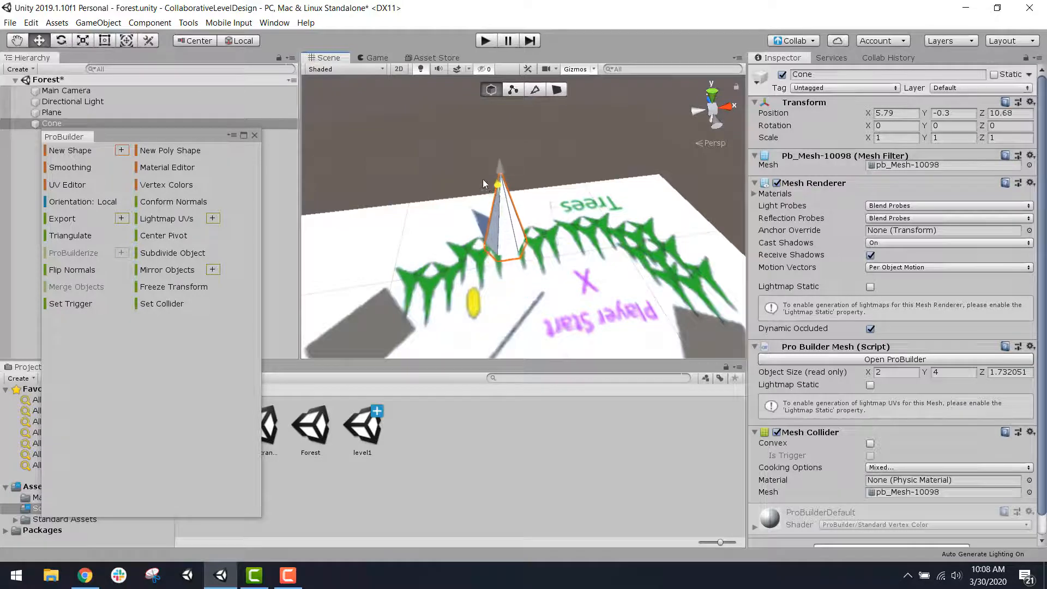
drag(532, 215, 475, 226)
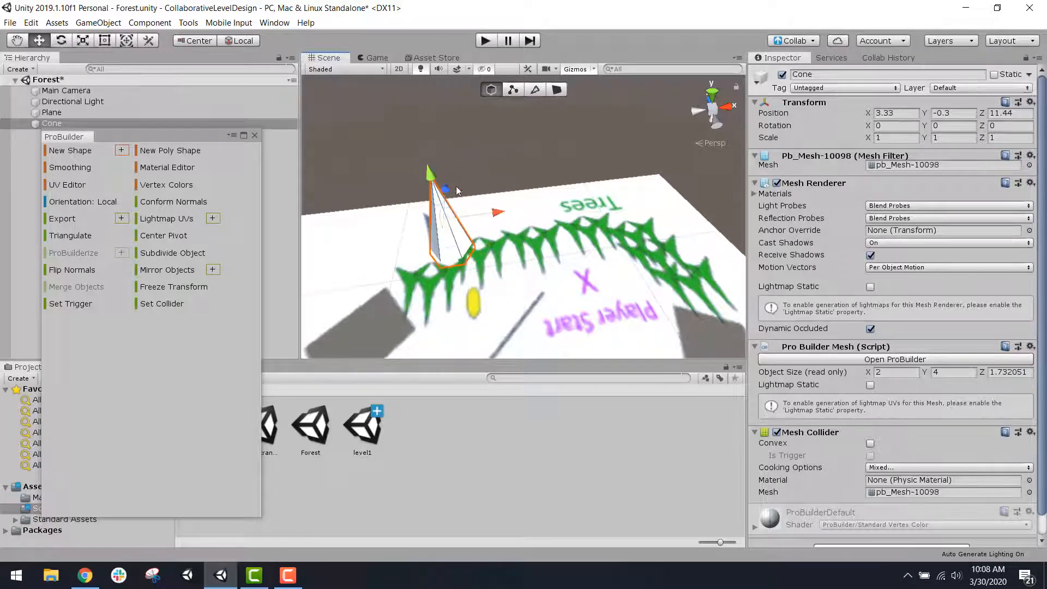
drag(446, 185, 451, 209)
drag(495, 237, 489, 239)
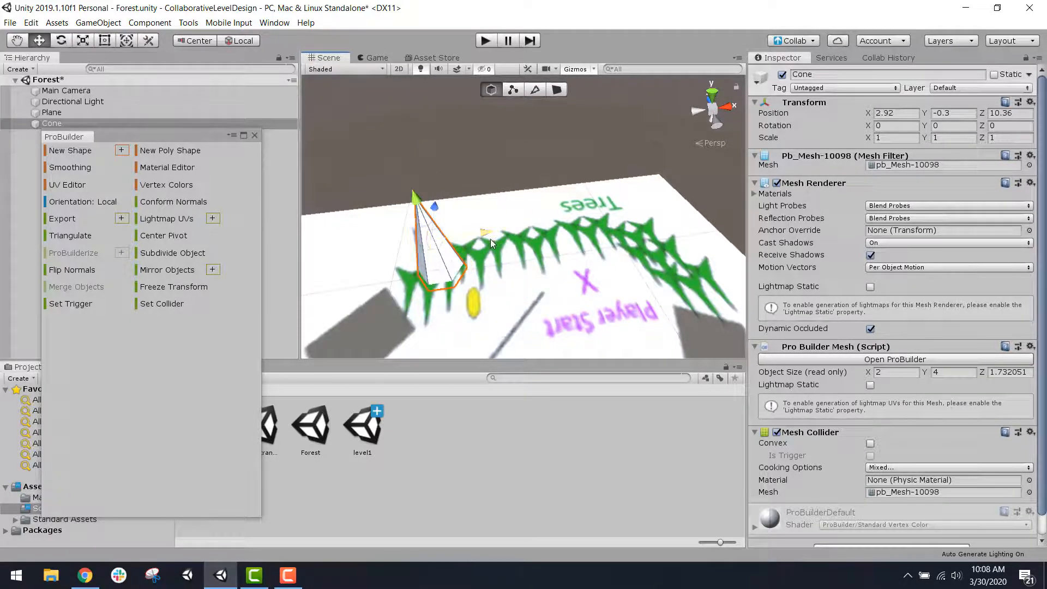
click(254, 136)
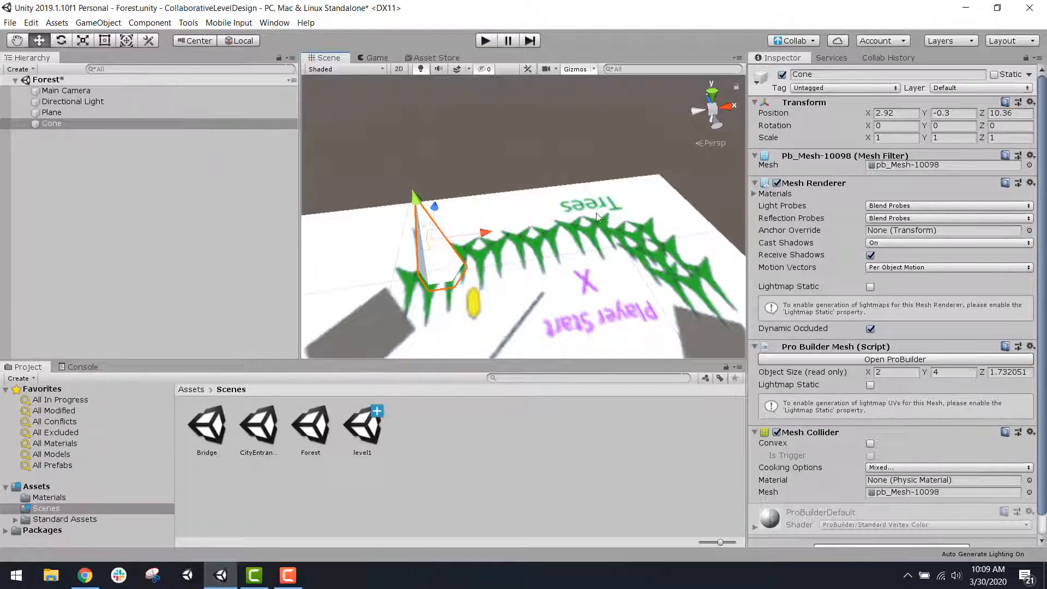
Step: Examine the cone's placement against the drawn trees from several angles and frame it in the Scene view
alt+drag(392, 218, 307, 210)
middle_drag(386, 134, 513, 220)
scroll(490, 195, up, 3)
scroll(608, 213, up, 2)
scroll(641, 213, down, 1)
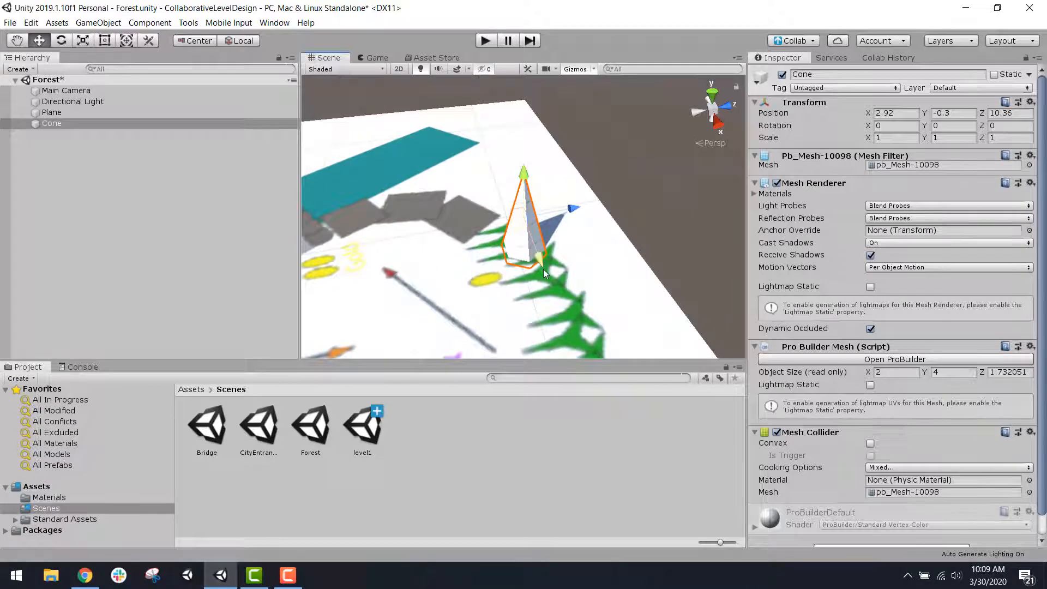
alt+drag(573, 275, 648, 261)
middle_drag(648, 262, 314, 266)
scroll(555, 240, down, 2)
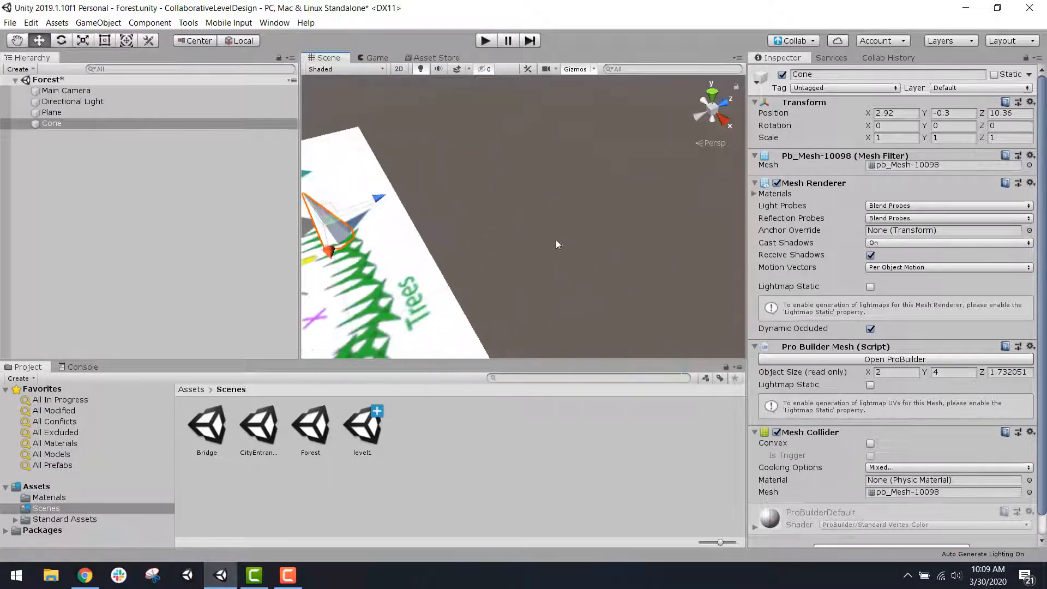
middle_drag(597, 241, 572, 251)
scroll(572, 252, down, 2)
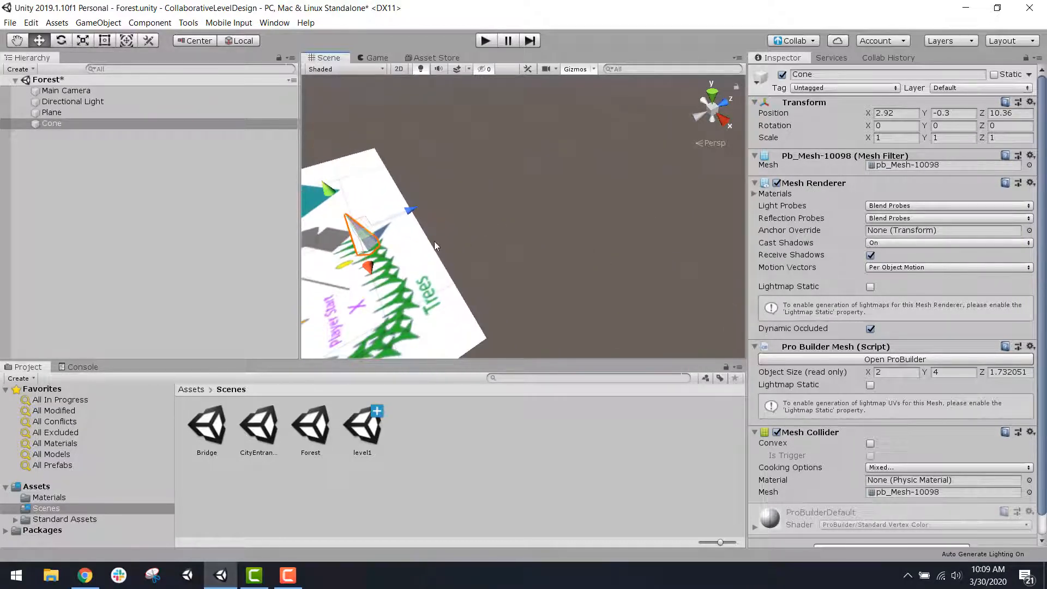
click(160, 123)
key(f)
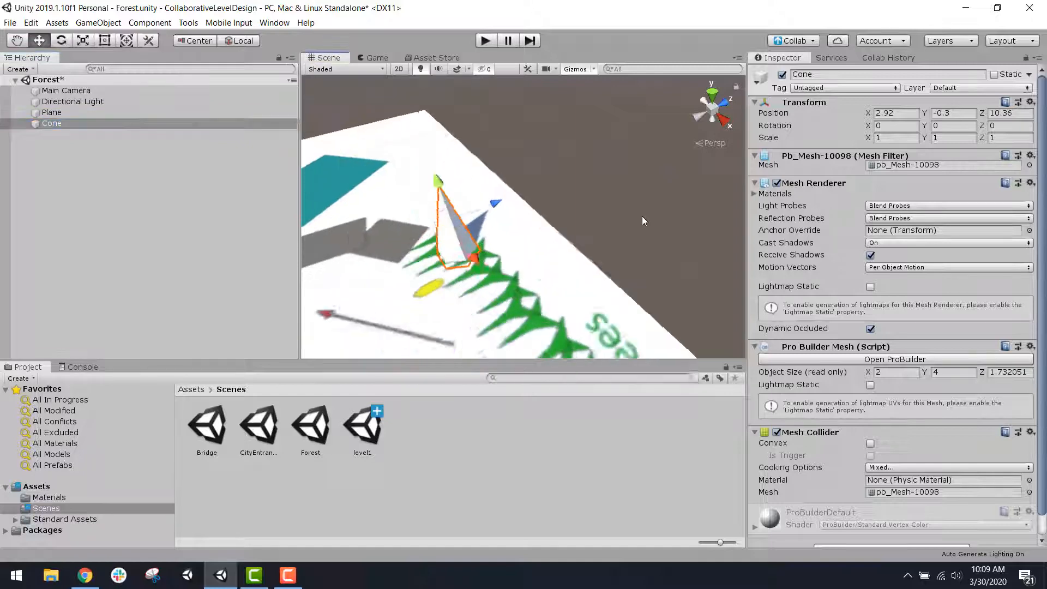
Step: Reposition the cone at the end of the tree row, at X 2.07, Y -0.3, Z 9.38
alt+drag(492, 280, 289, 256)
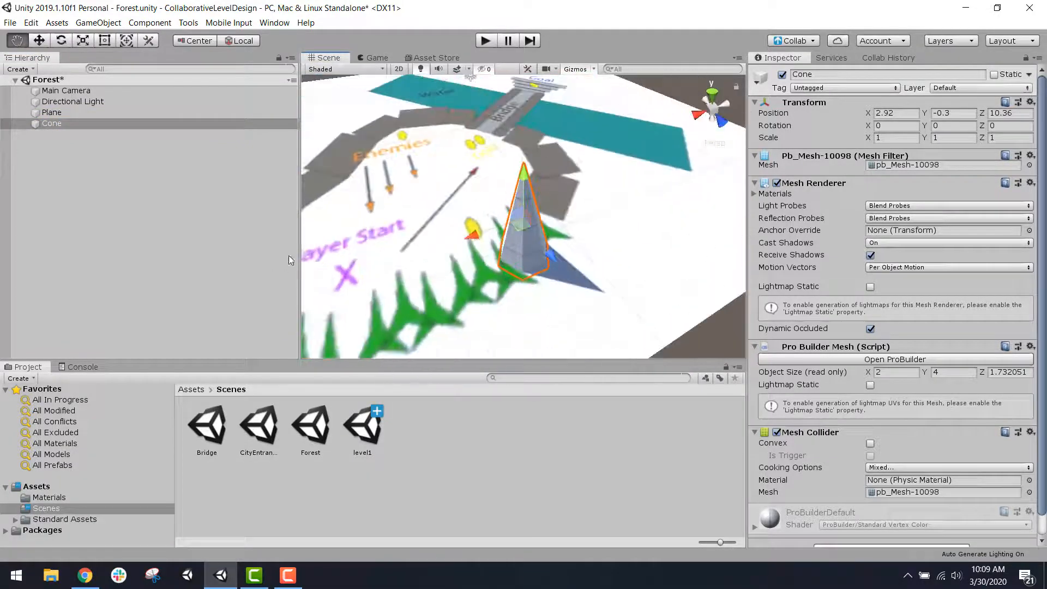
alt+drag(473, 232, 592, 218)
alt+drag(690, 218, 367, 192)
drag(558, 202, 562, 204)
alt+drag(700, 241, 562, 266)
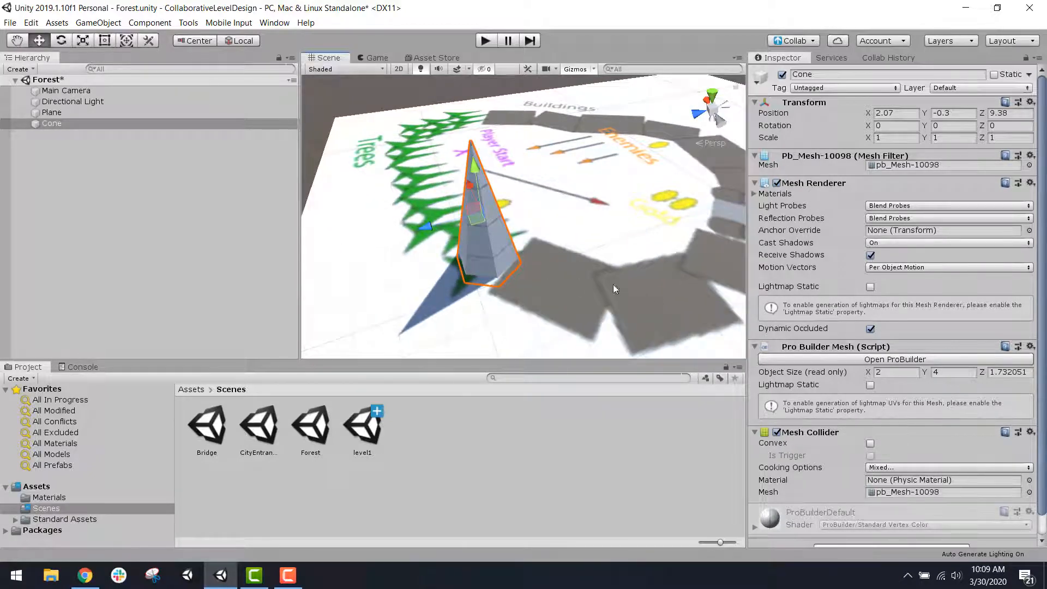
Step: Duplicate the cone and place the copy beside it on the tree outlines at X 3.1, Y -0.3, Z 10.79
alt+drag(548, 180, 780, 274)
key(ctrl+d)
alt+drag(585, 198, 655, 159)
scroll(489, 219, up, 3)
scroll(527, 242, up, 3)
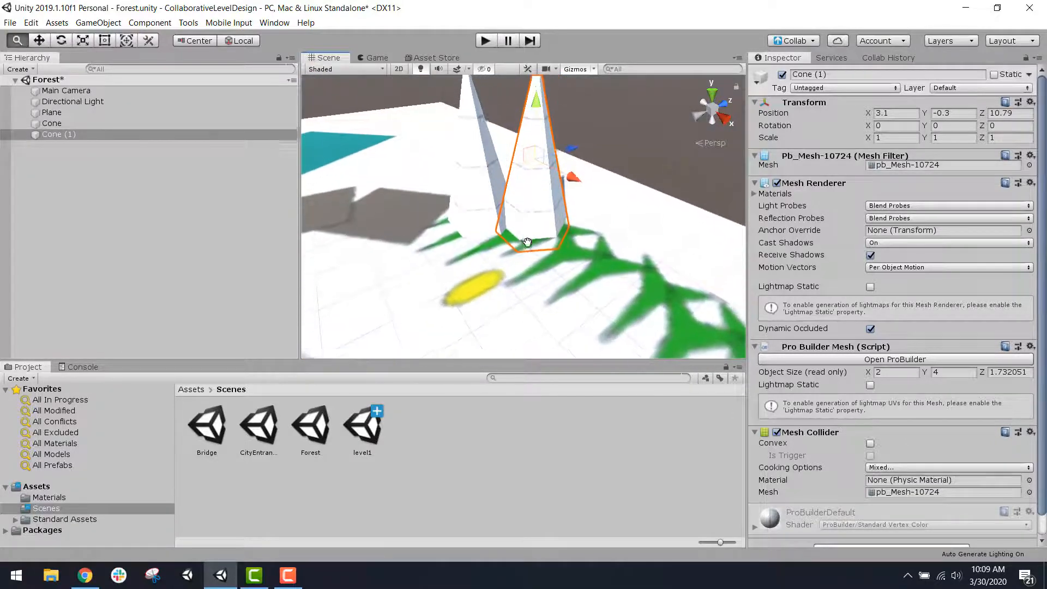
Step: Duplicate the second cone and place the third along the tree row at X 4.44, Y -0.3, Z 10.22
alt+drag(527, 242, 600, 253)
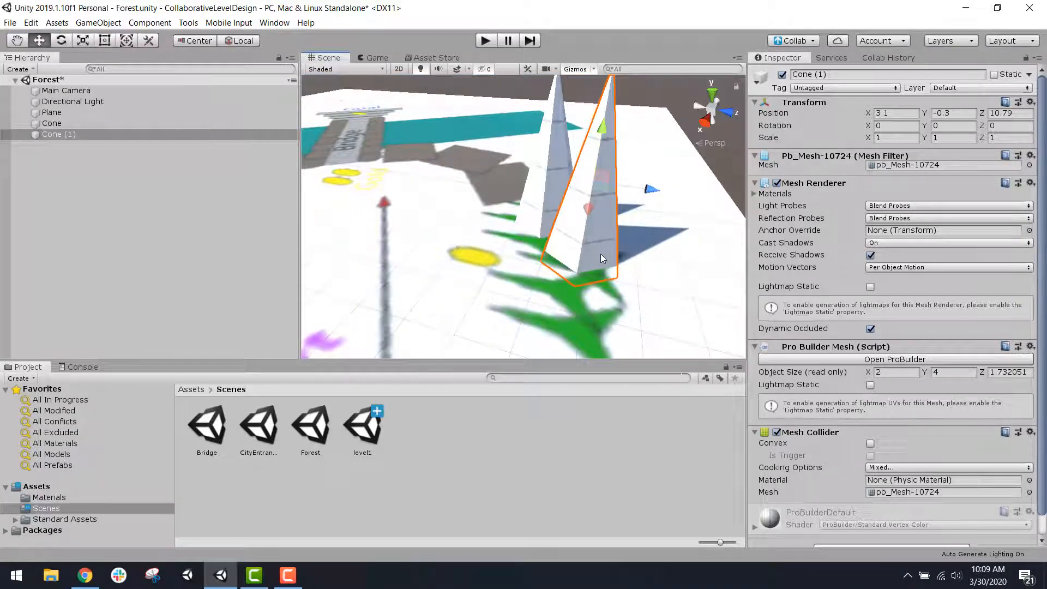
key(ctrl+d)
drag(590, 215, 605, 230)
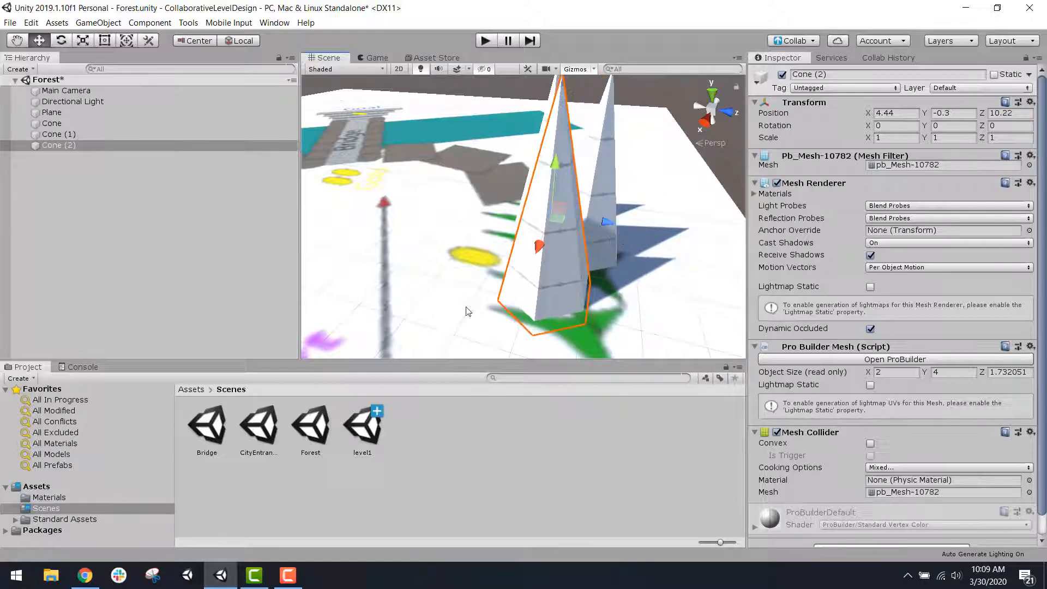
Step: Duplicate the three cones together and move the copies along the drawn tree row, behind Player Start
alt+drag(441, 310, 663, 262)
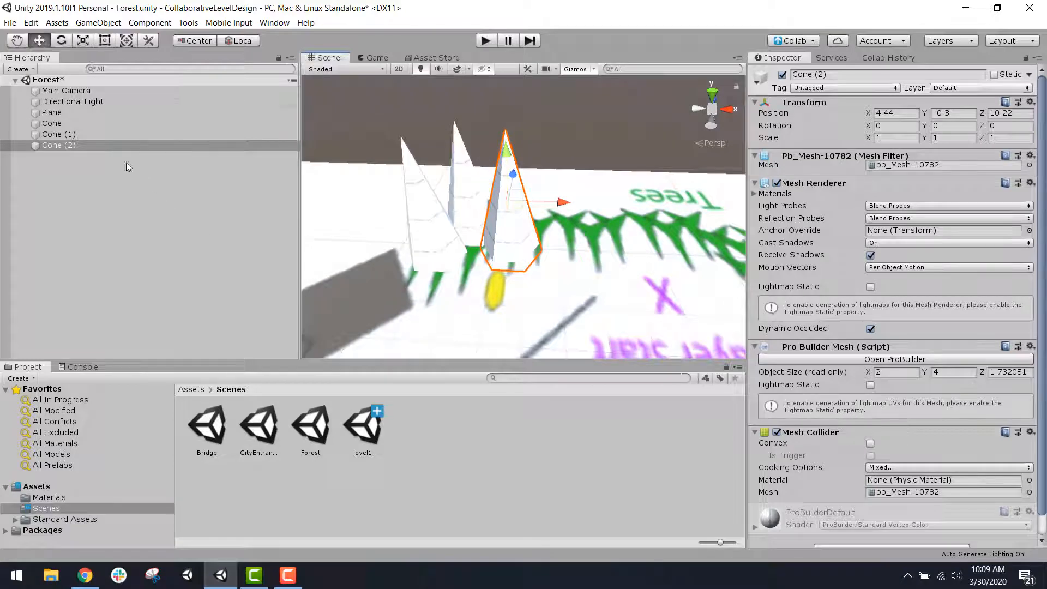
shift+click(71, 124)
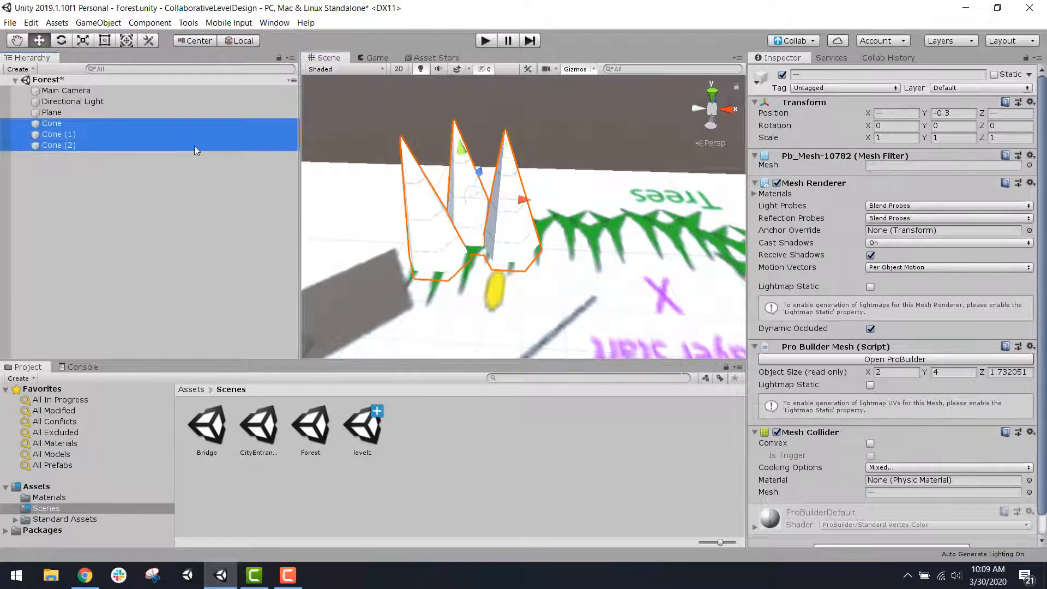
key(ctrl+d)
drag(533, 204, 672, 208)
alt+drag(664, 250, 515, 257)
middle_drag(514, 257, 457, 215)
drag(533, 237, 599, 224)
drag(566, 284, 559, 248)
alt+drag(456, 304, 512, 179)
scroll(620, 255, down, 3)
scroll(562, 249, down, 3)
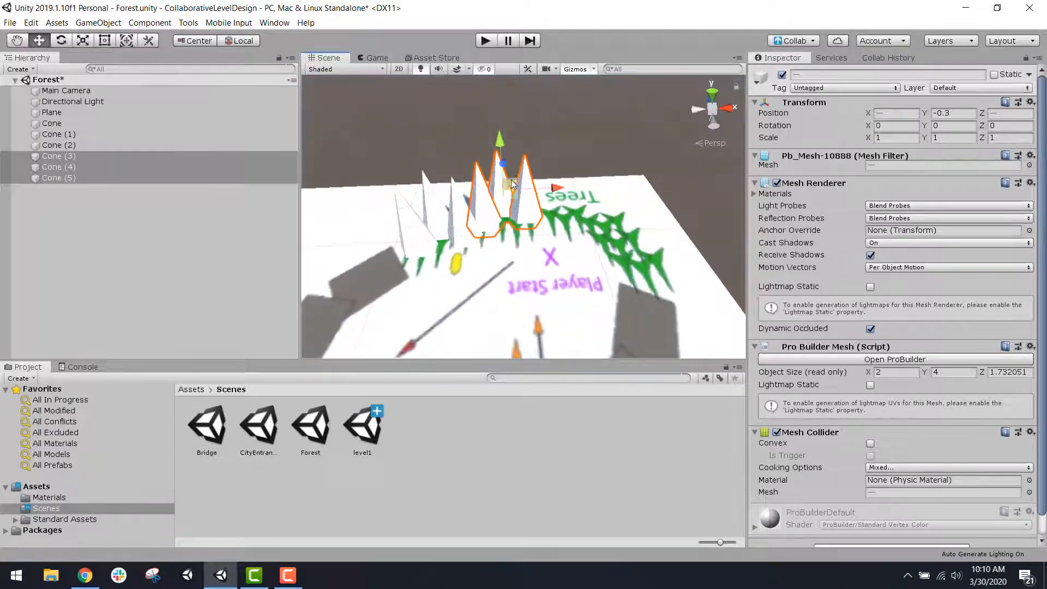
Step: Duplicate the second group of three cones, move the copies toward the tree row's corner and rotate them to about 33.688 on Y
scroll(524, 263, up, 3)
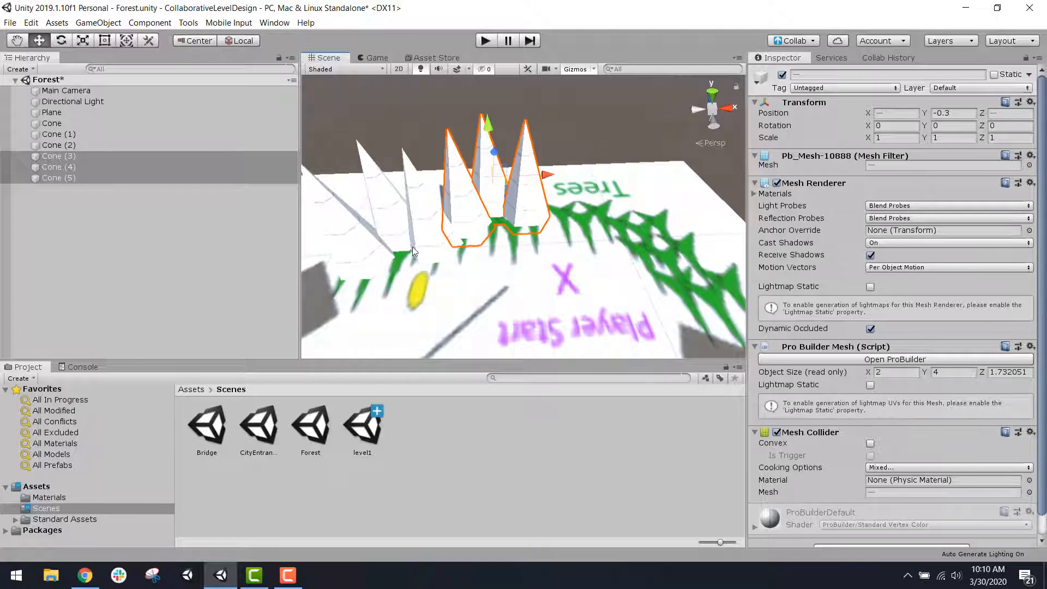
key(ctrl+d)
drag(543, 175, 590, 168)
click(64, 42)
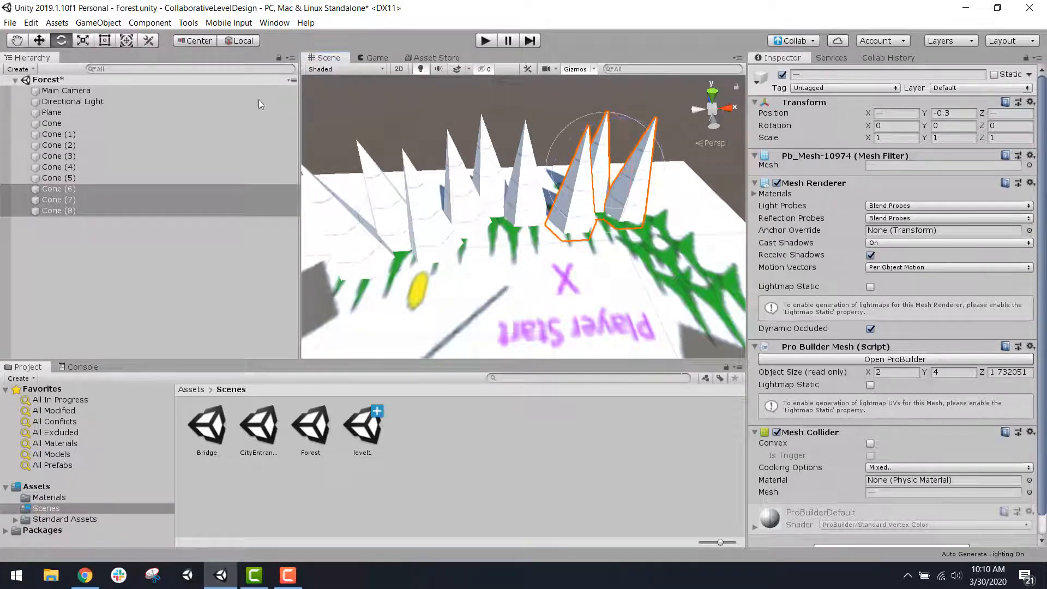
drag(643, 213, 541, 235)
Step: Duplicate the rotated group of three cones and move the copies farther around the corner of the tree row
key(ctrl+d)
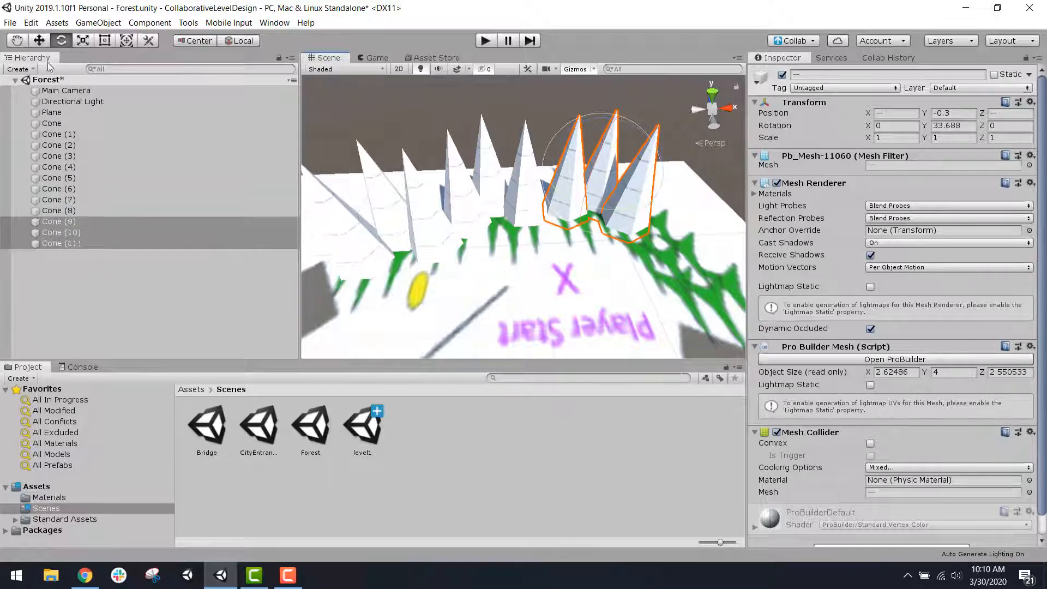
click(39, 40)
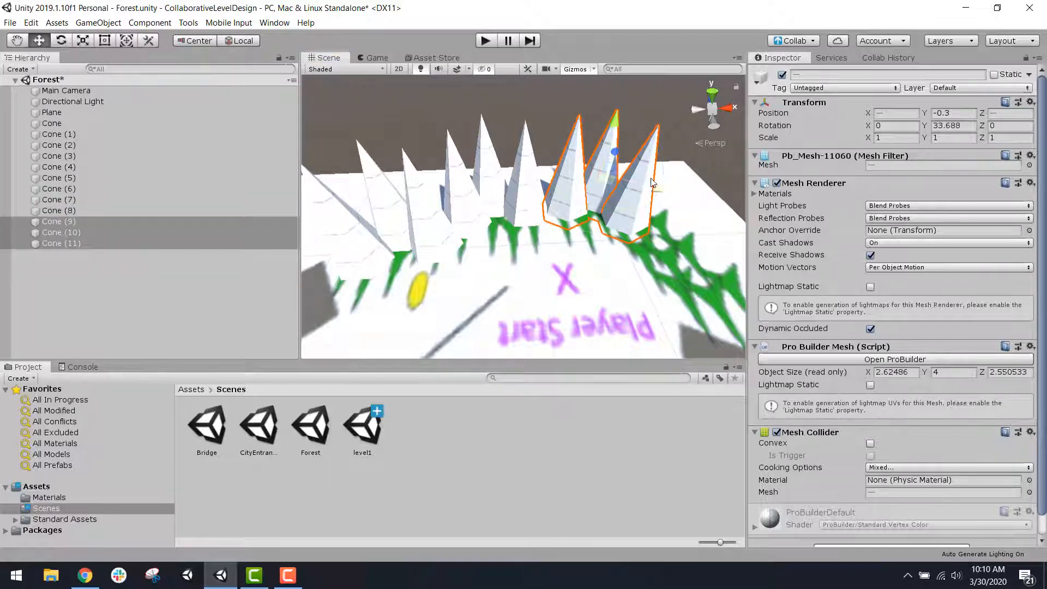
drag(653, 186, 700, 224)
scroll(700, 223, down, 3)
scroll(691, 232, up, 1)
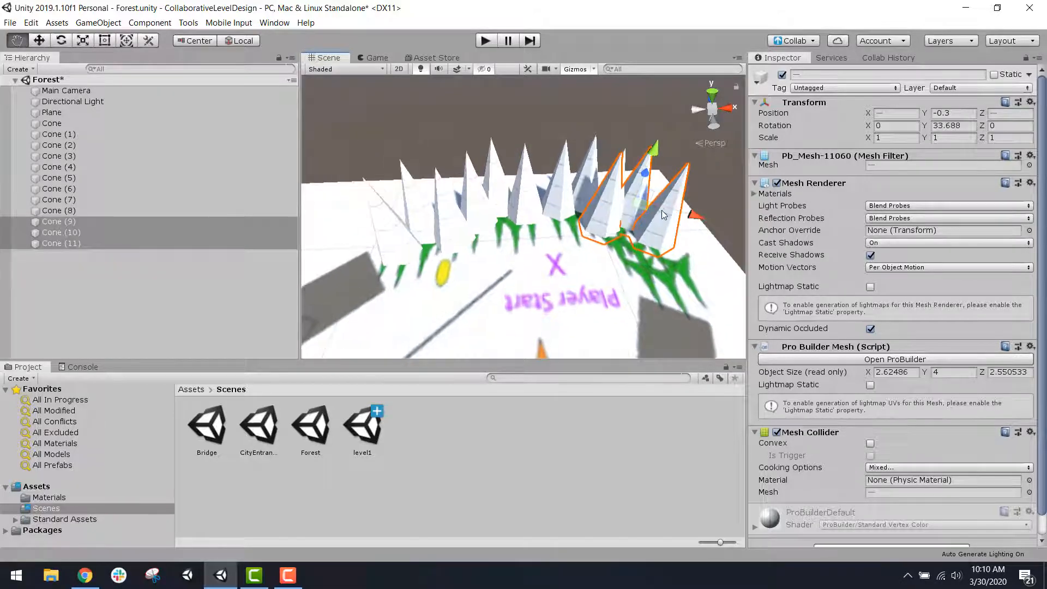
middle_drag(662, 210, 558, 213)
drag(574, 224, 594, 229)
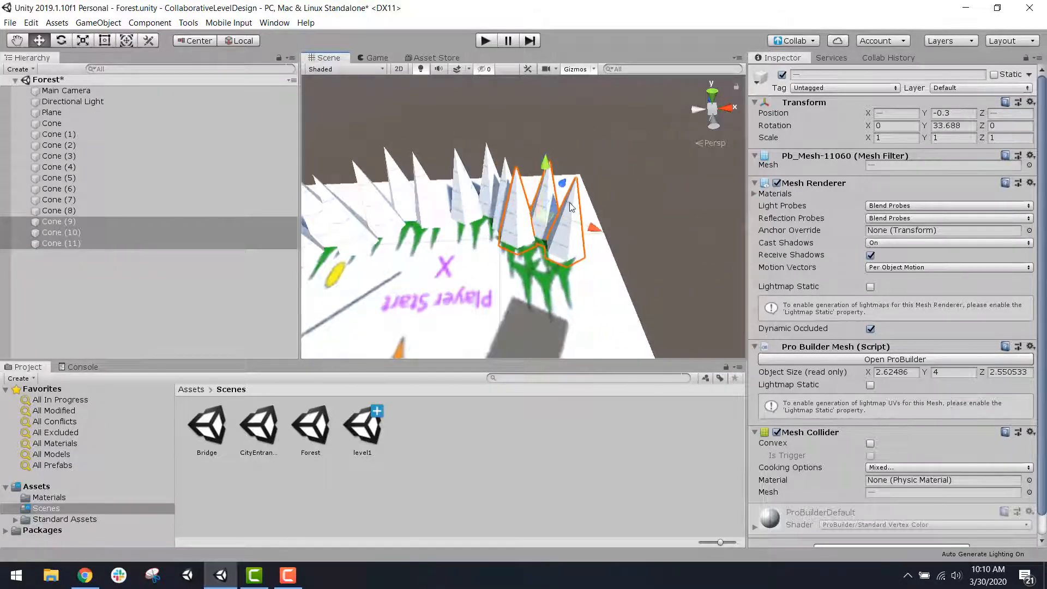
Step: Rotate the newest three cones to about 82.397 on Y and shift them outward toward the plane's edge
click(61, 40)
drag(568, 258, 484, 298)
click(37, 39)
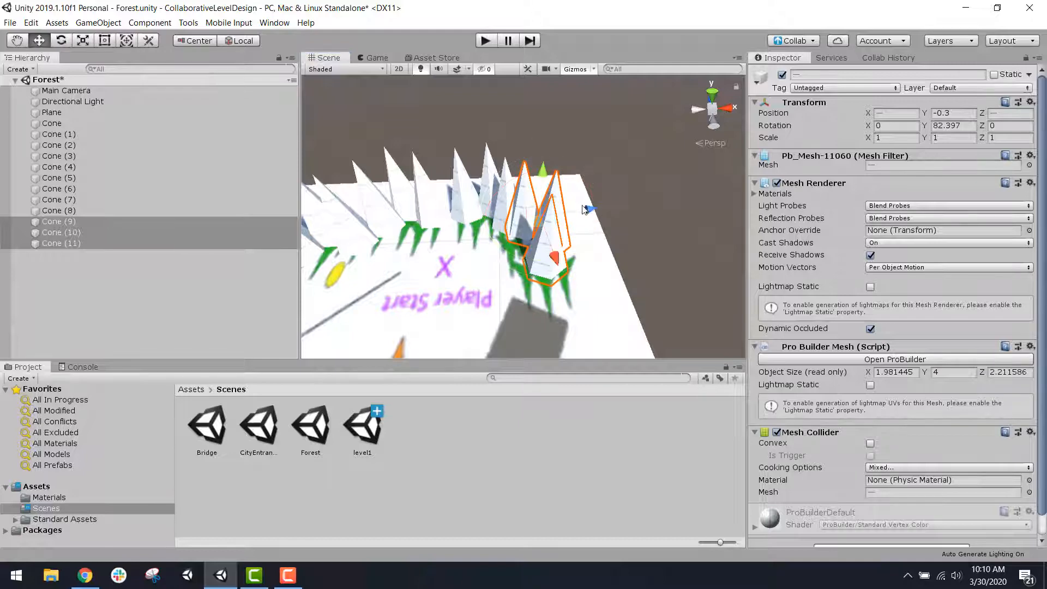
drag(585, 210, 598, 212)
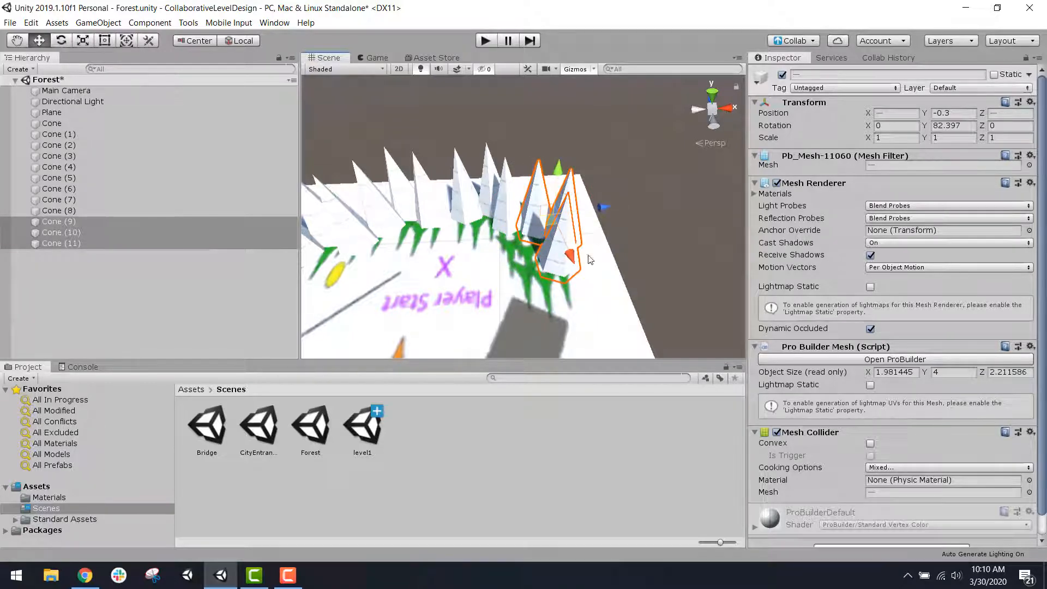
Step: Duplicate the newest three cones and move the copies to the end of the tree row, next to the building outline
alt+drag(534, 313, 679, 289)
key(ctrl+d)
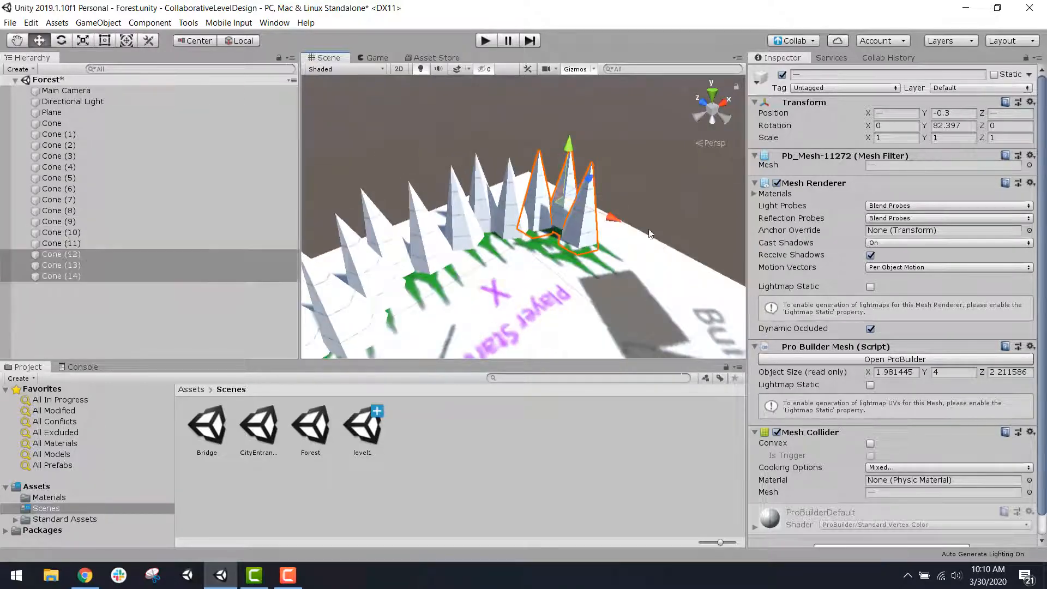
drag(616, 223, 657, 220)
click(656, 220)
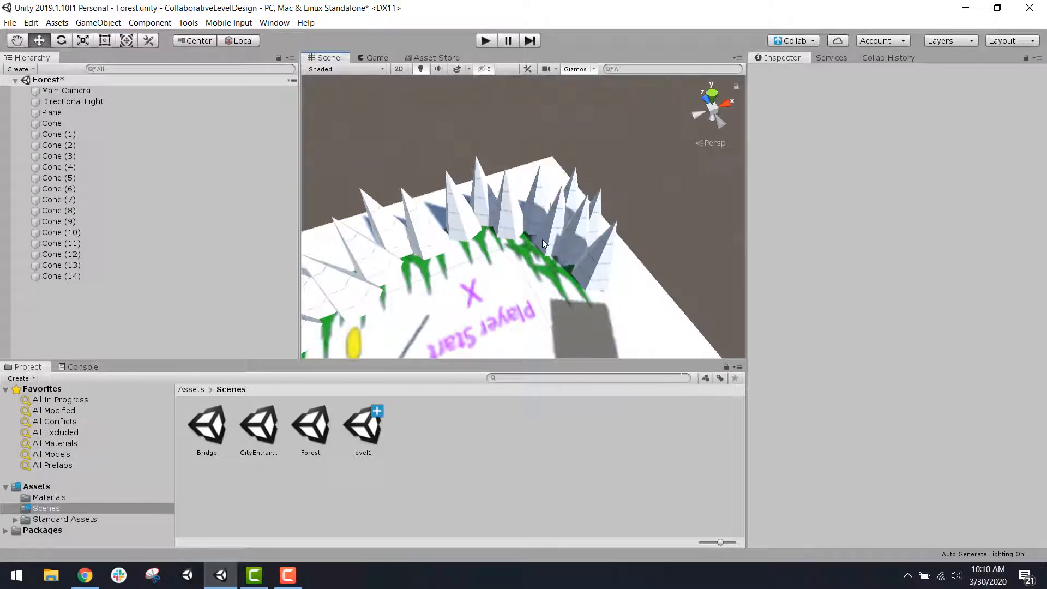
Step: Leave all objects deselected, check the finished cone row, and save the Forest scene
click(542, 239)
click(666, 233)
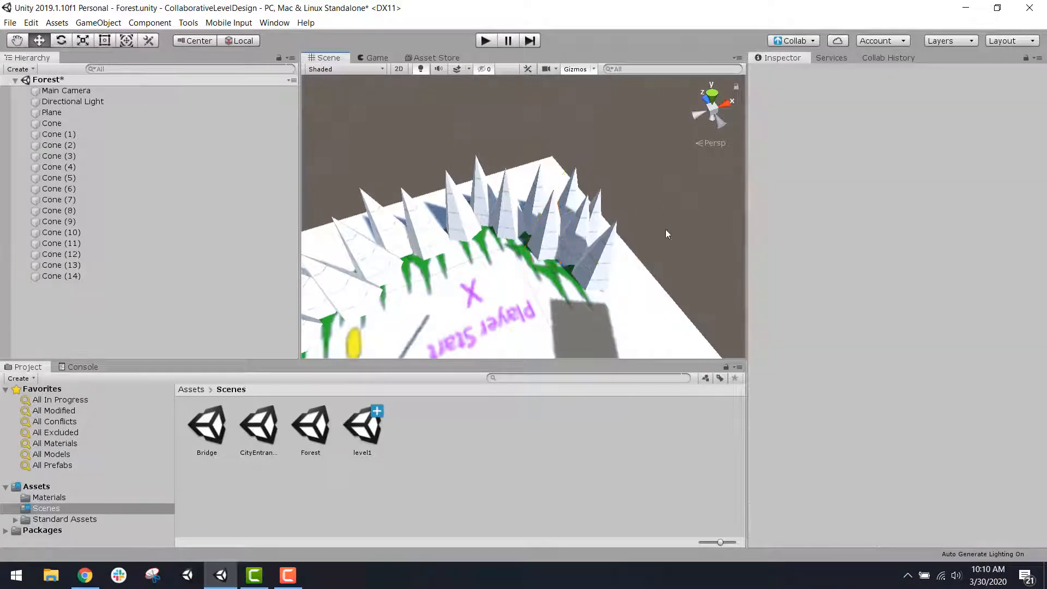
alt+drag(665, 233, 346, 159)
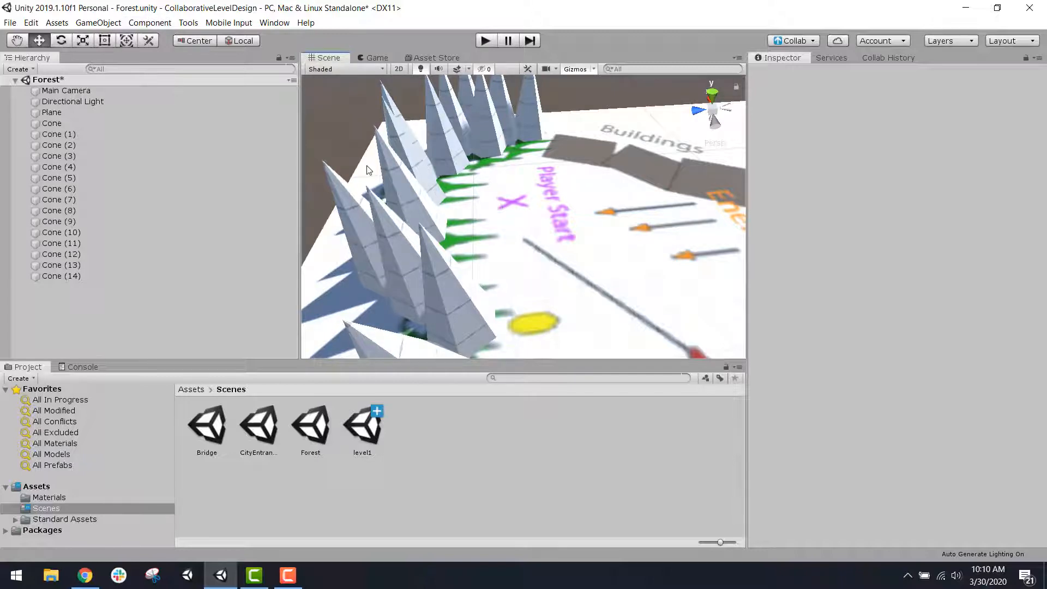
key(ctrl+s)
scroll(646, 228, down, 2)
Step: Try to revert the newly created level1.unity file in the Collab list of changes
click(794, 40)
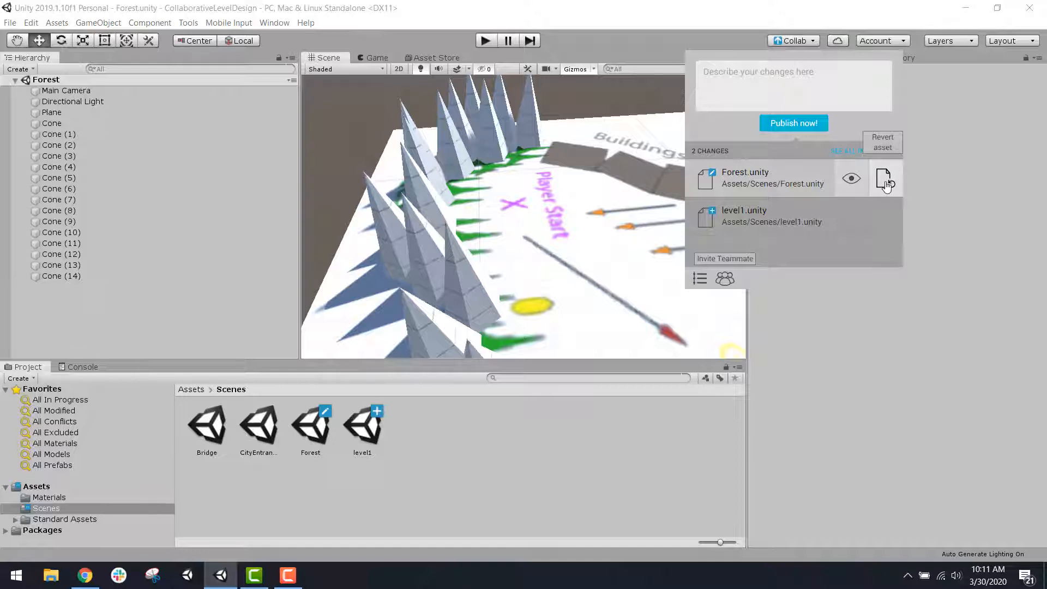
click(884, 218)
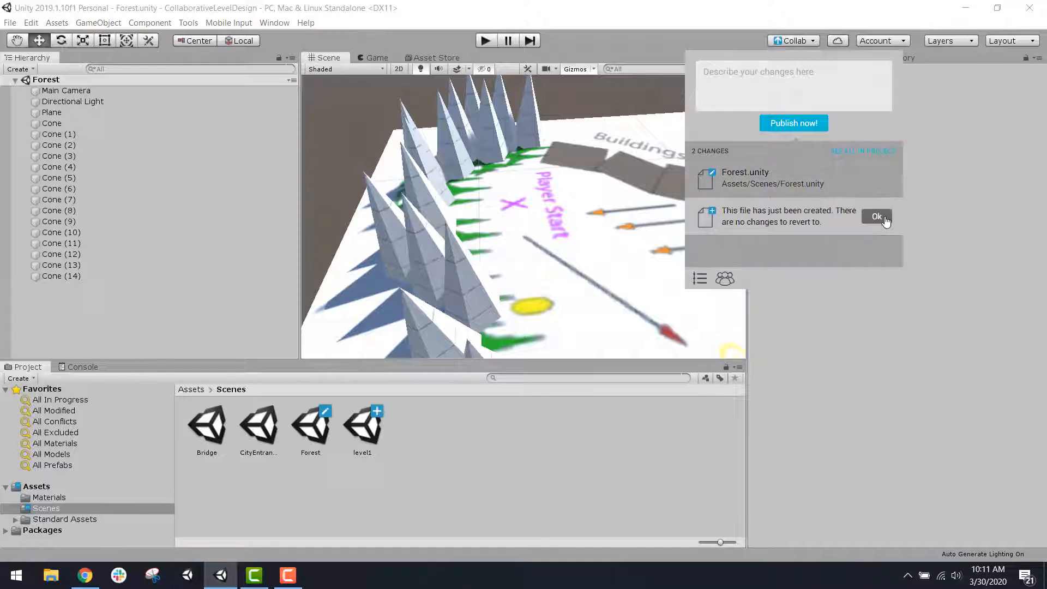
click(875, 216)
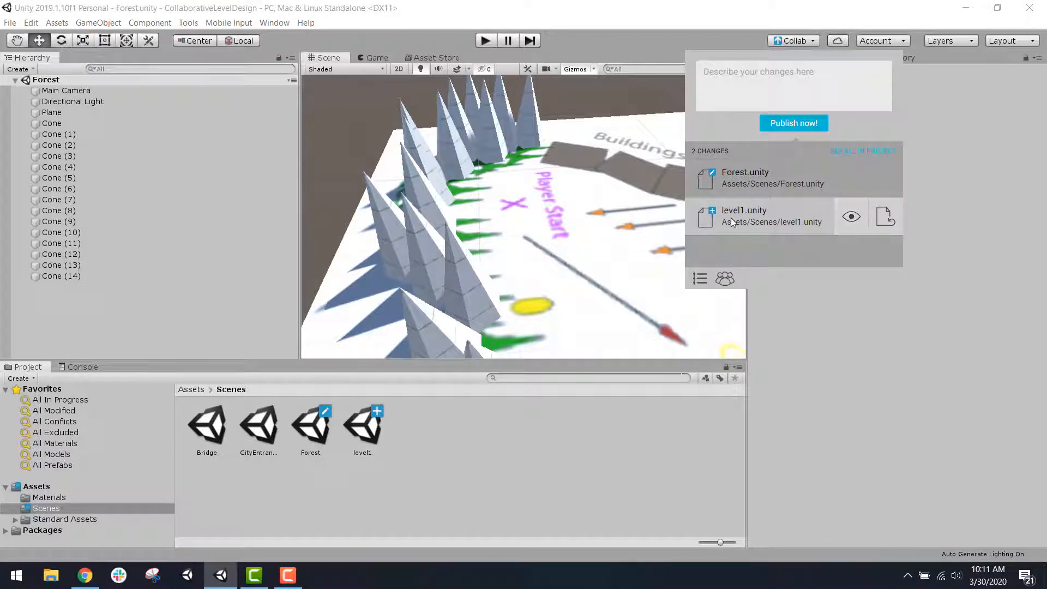
click(883, 221)
click(877, 218)
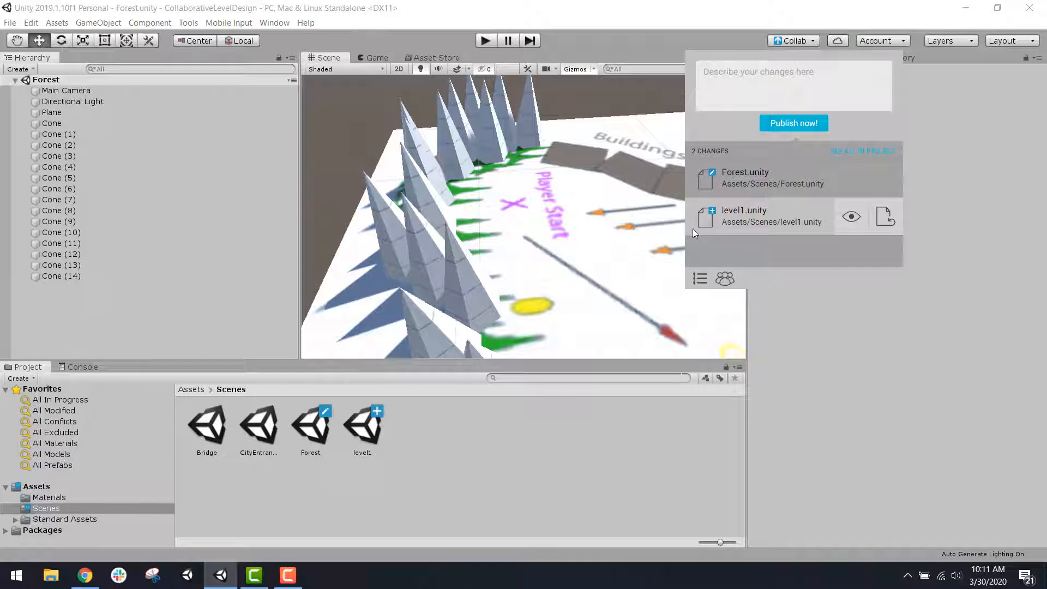
click(571, 34)
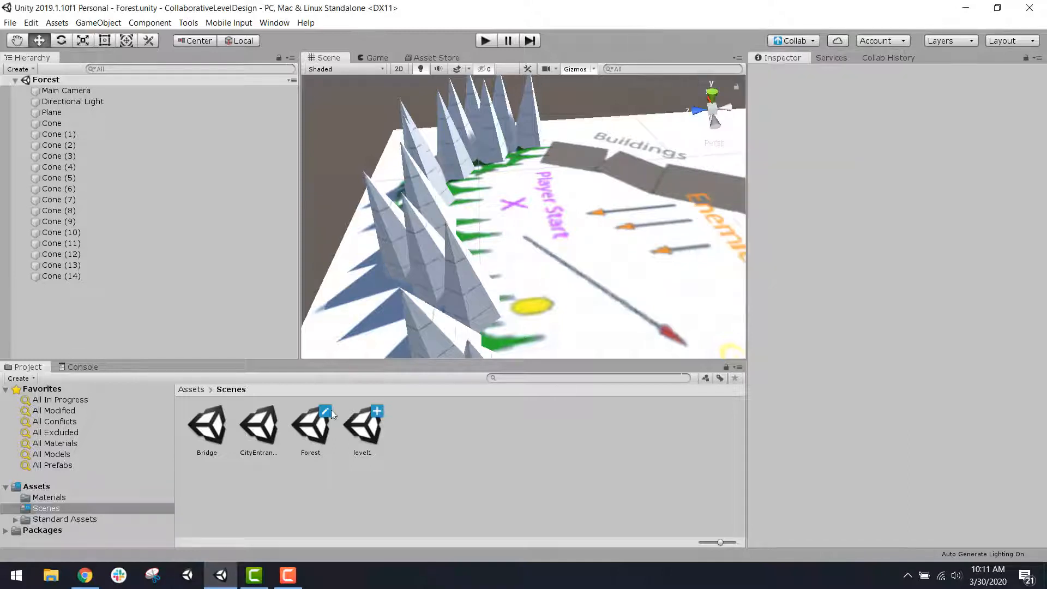
Step: Delete the level1 scene from the project's Scenes folder
click(358, 430)
key(Delete)
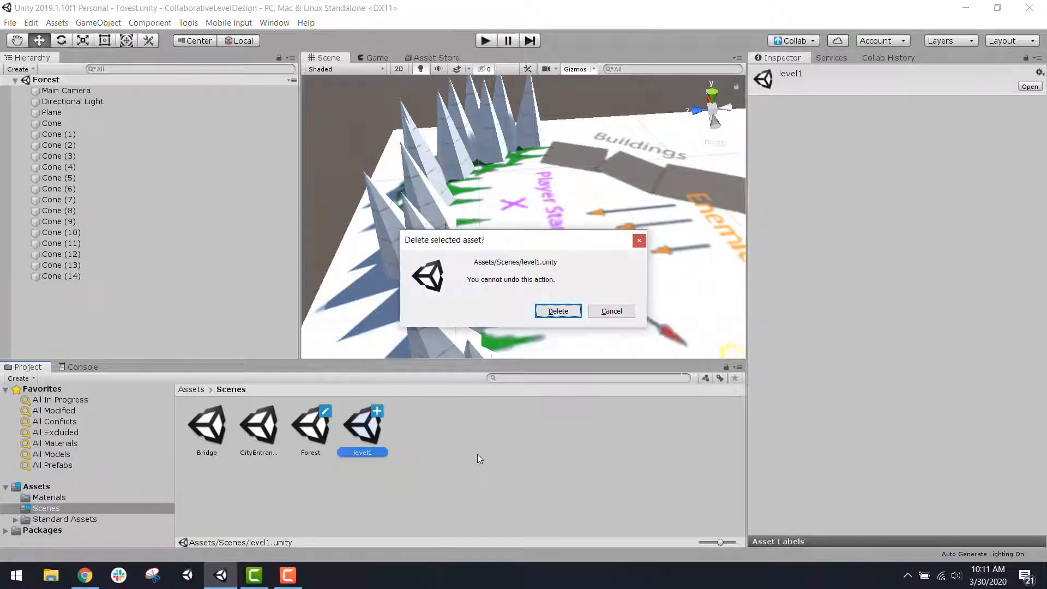
click(557, 311)
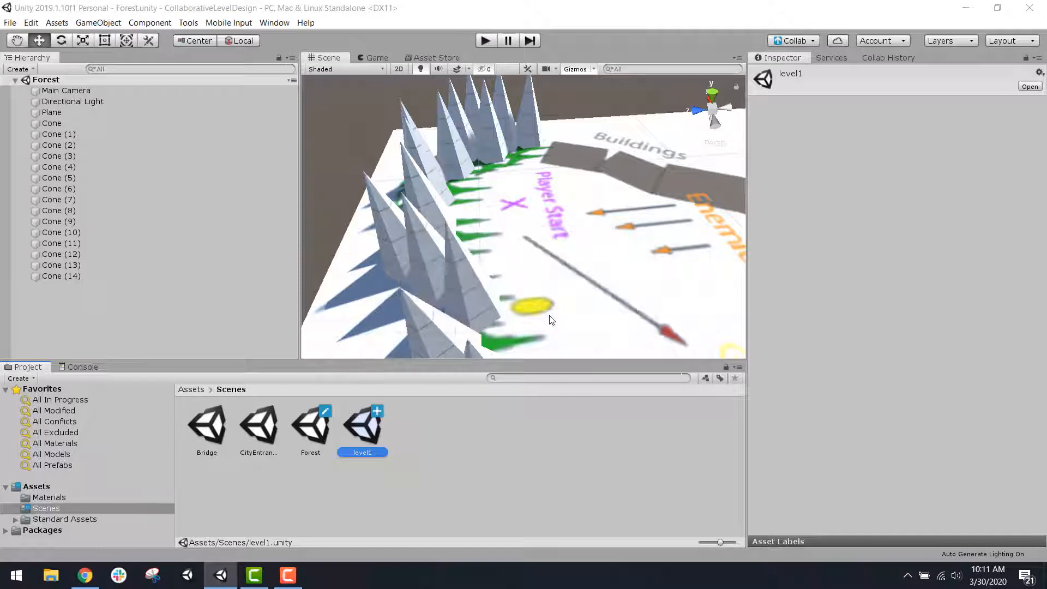
Step: Publish the Forest.unity change through Collab with the description "updated whitebox for forest"
click(813, 41)
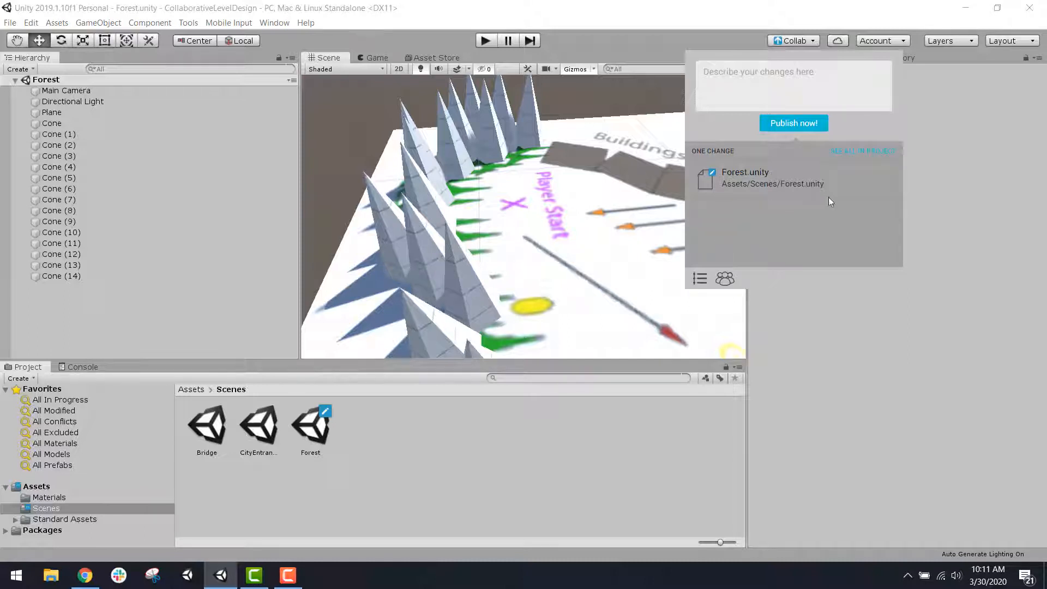
mouse_move(758, 189)
click(756, 71)
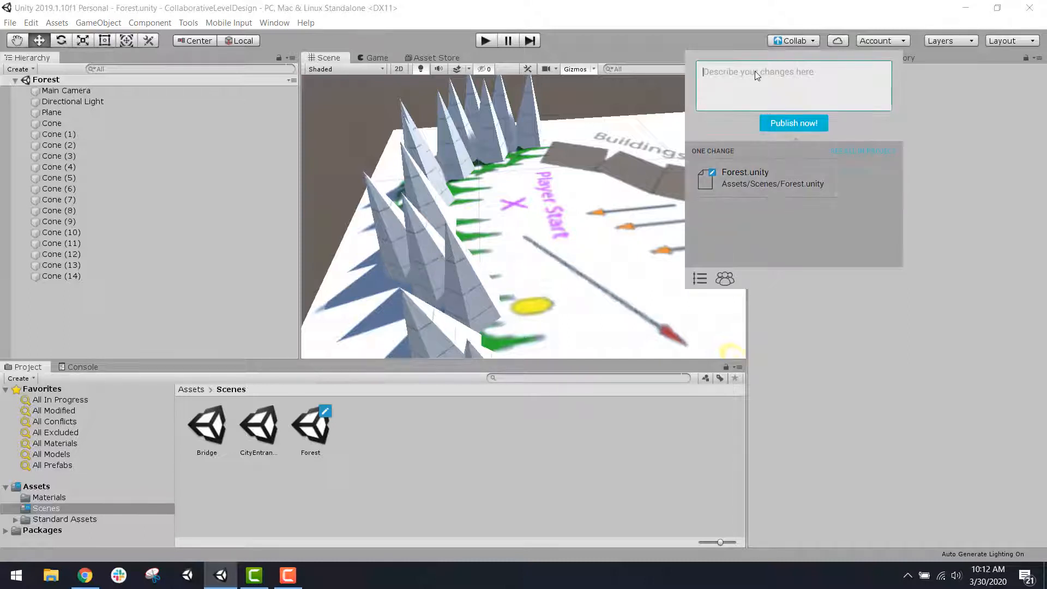
text(updated whitebox for forest)
click(788, 123)
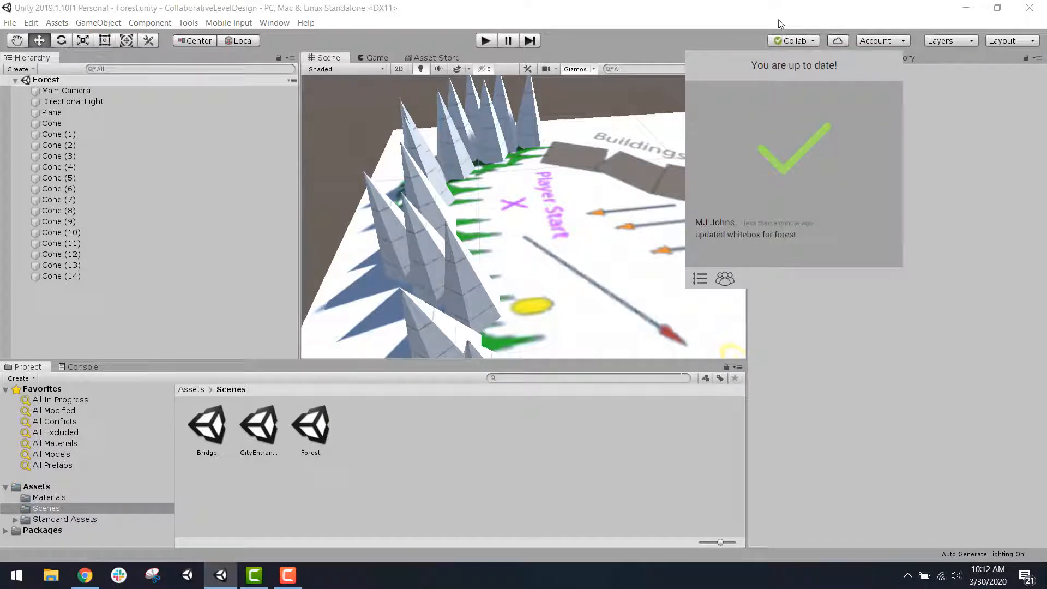
click(745, 31)
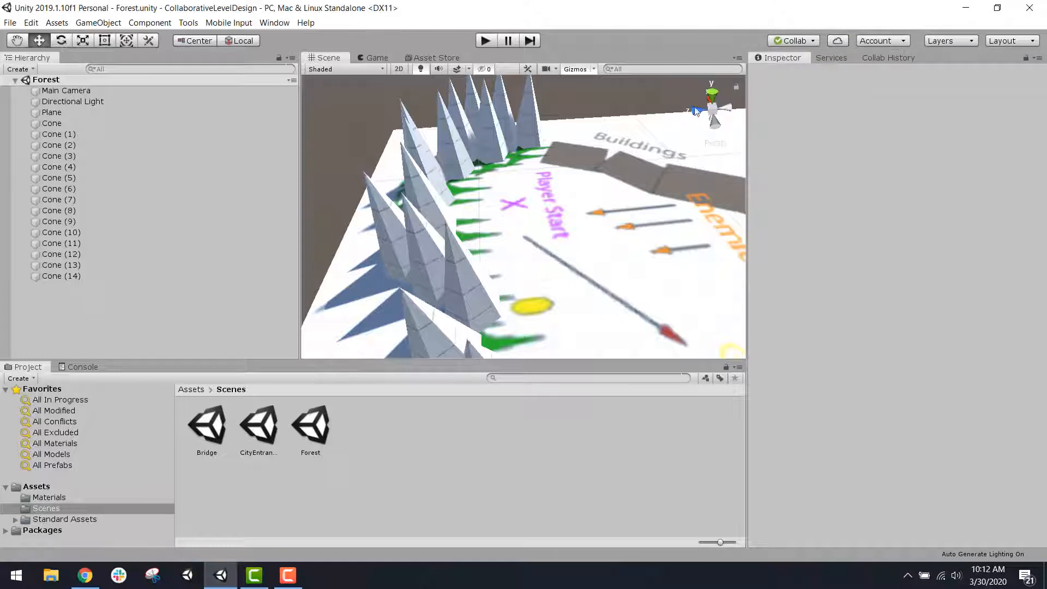
Step: Open the CityEntrance, Forest and Bridge scenes in turn and examine the blocked-out geometry in each
scroll(555, 265, down, 3)
scroll(555, 265, down, 1)
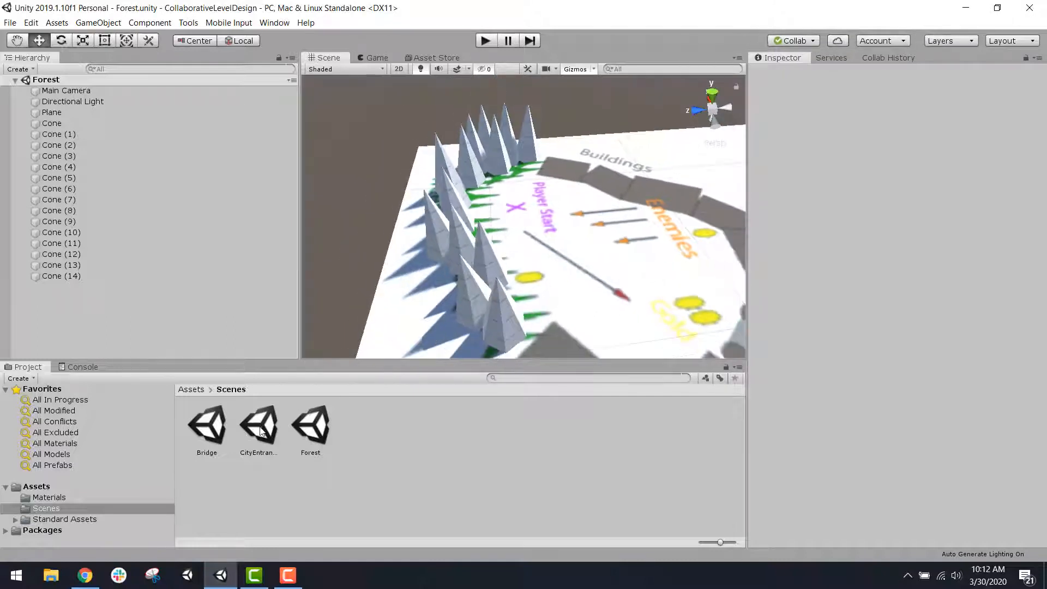
double_click(264, 427)
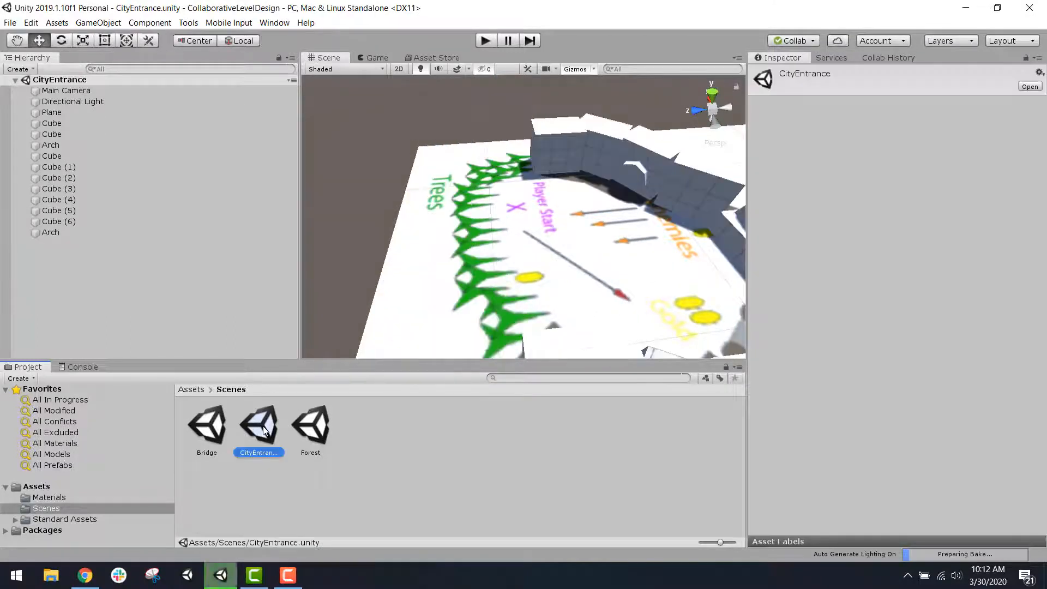
scroll(567, 249, down, 5)
middle_drag(567, 249, 475, 215)
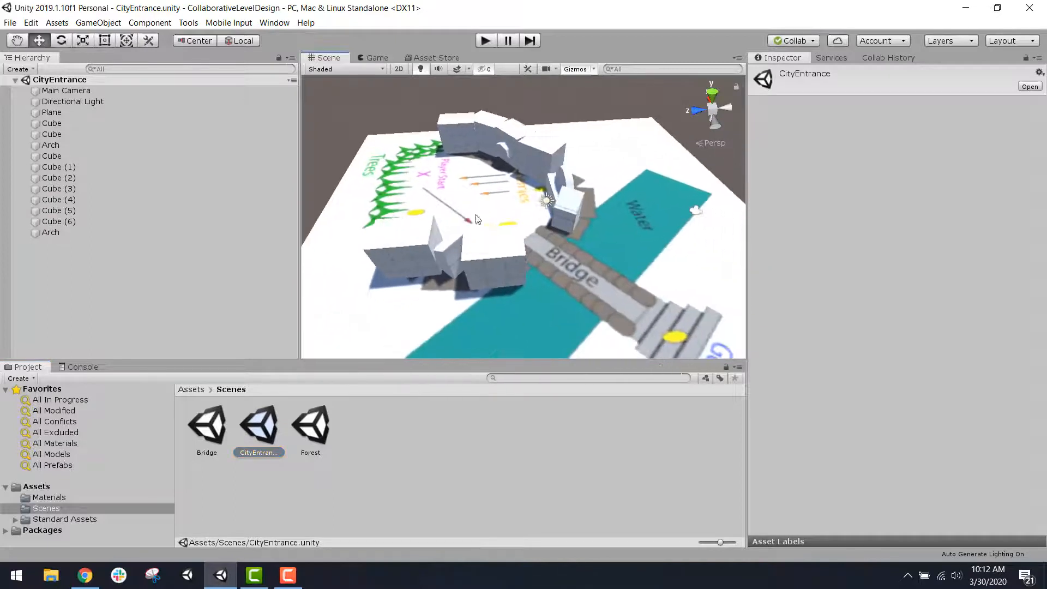
double_click(311, 434)
double_click(213, 432)
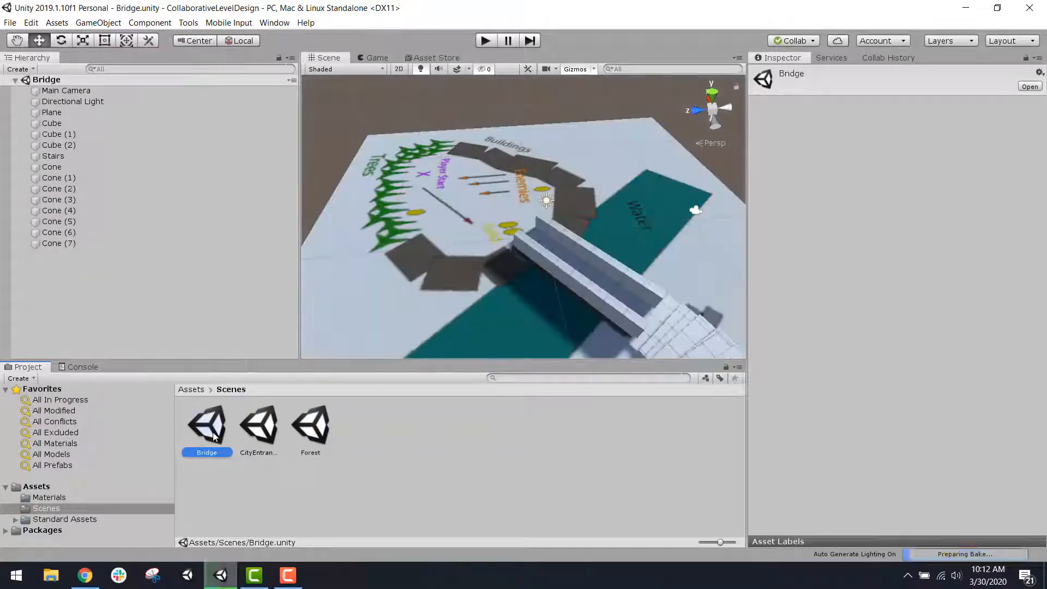
scroll(552, 281, down, 6)
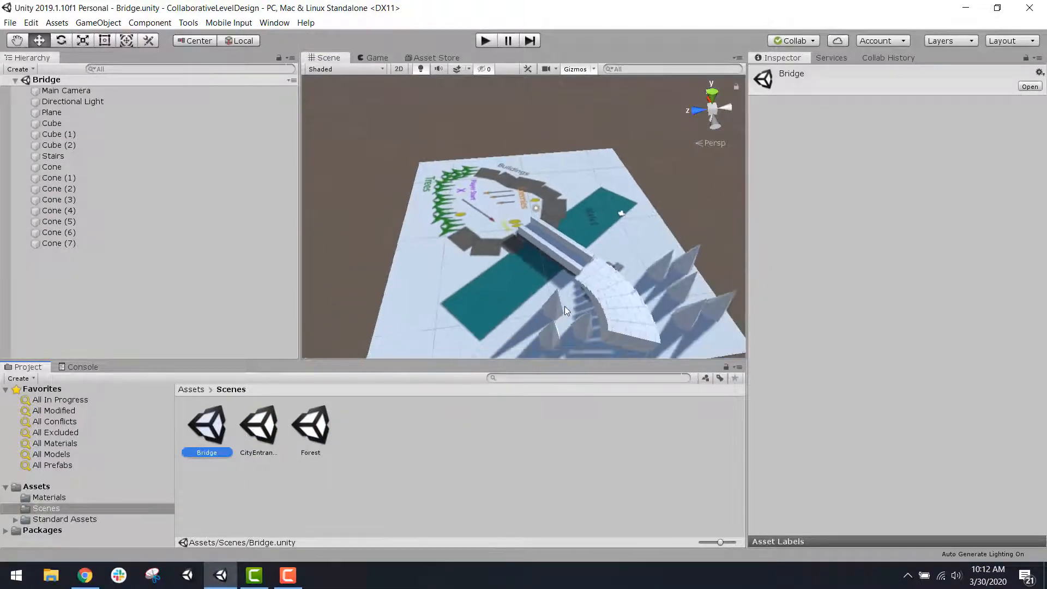
scroll(565, 310, down, 2)
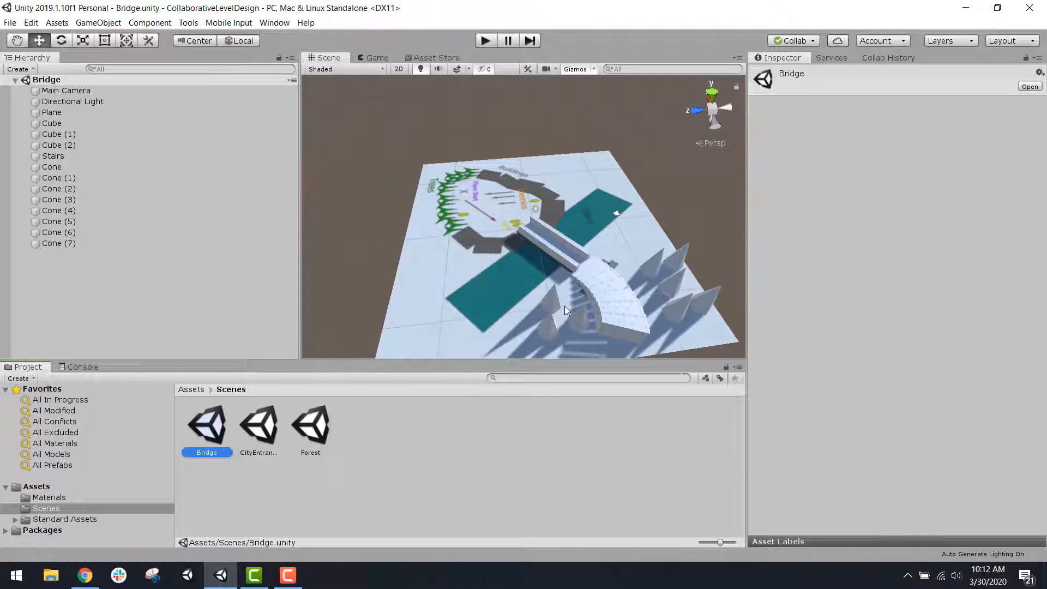
click(410, 449)
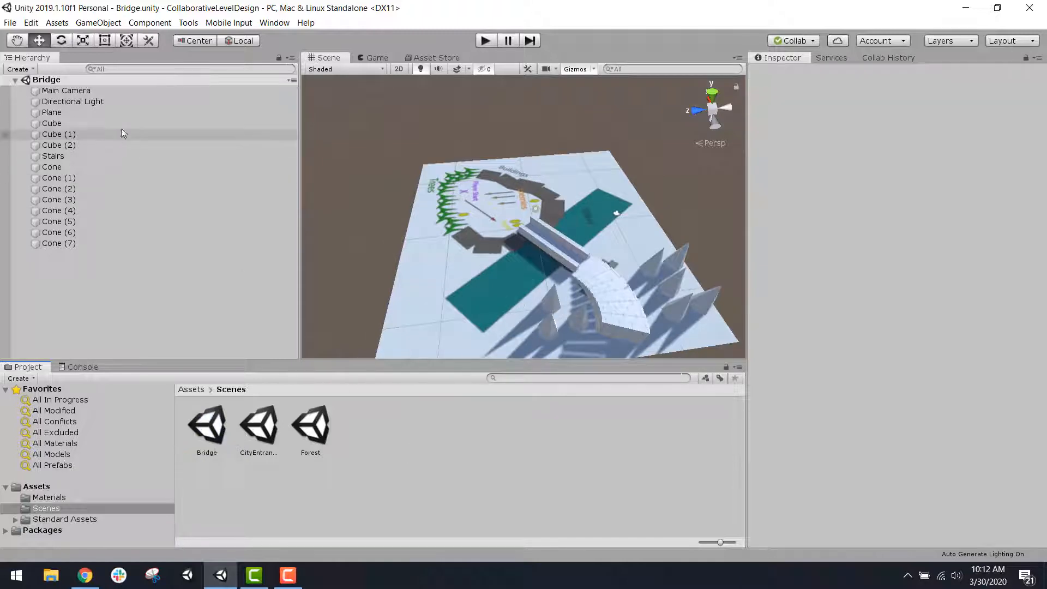
click(10, 22)
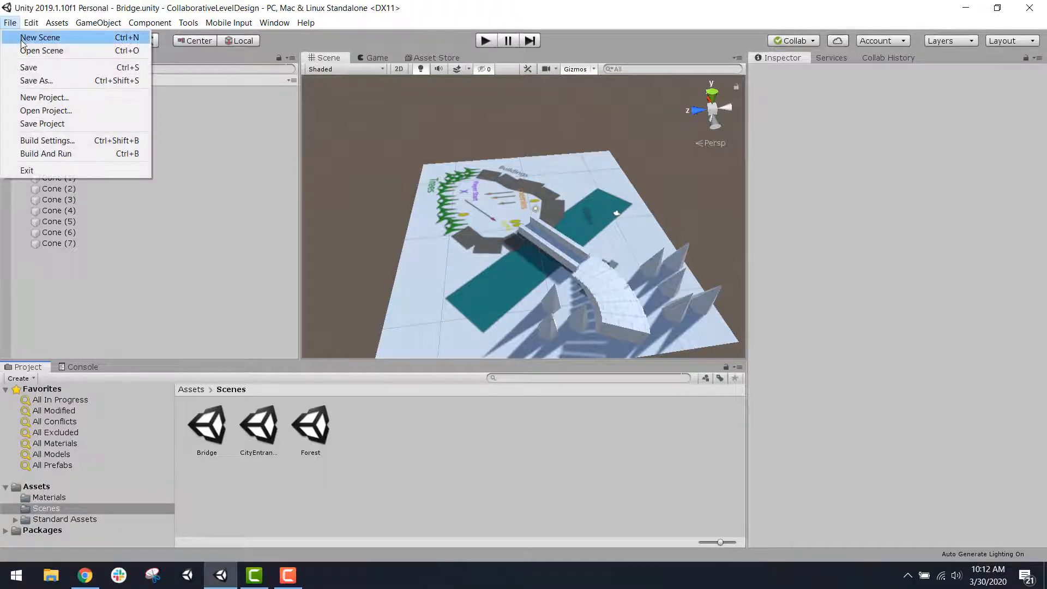
click(48, 42)
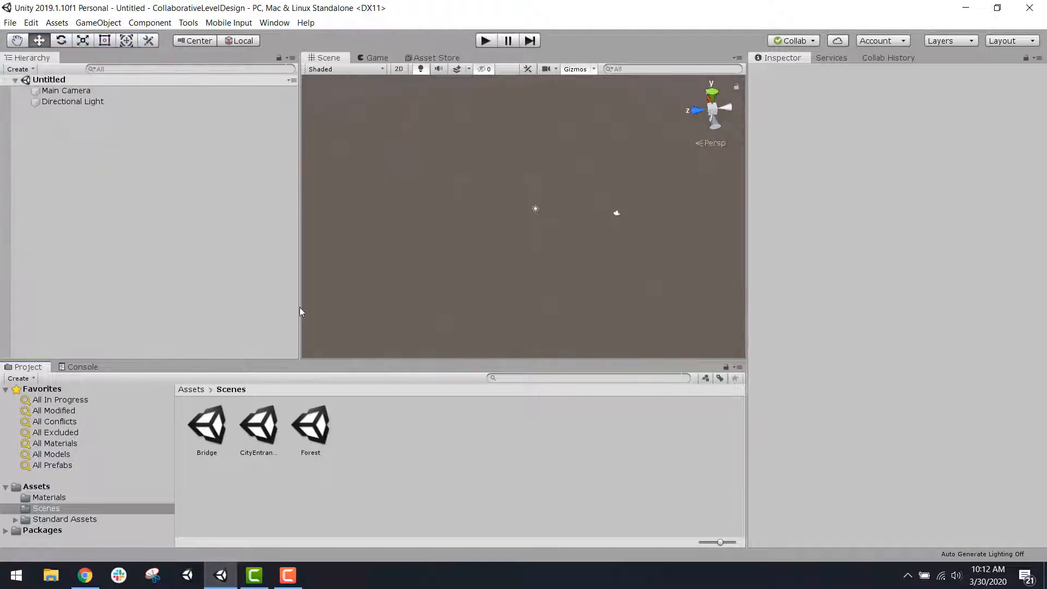
click(11, 22)
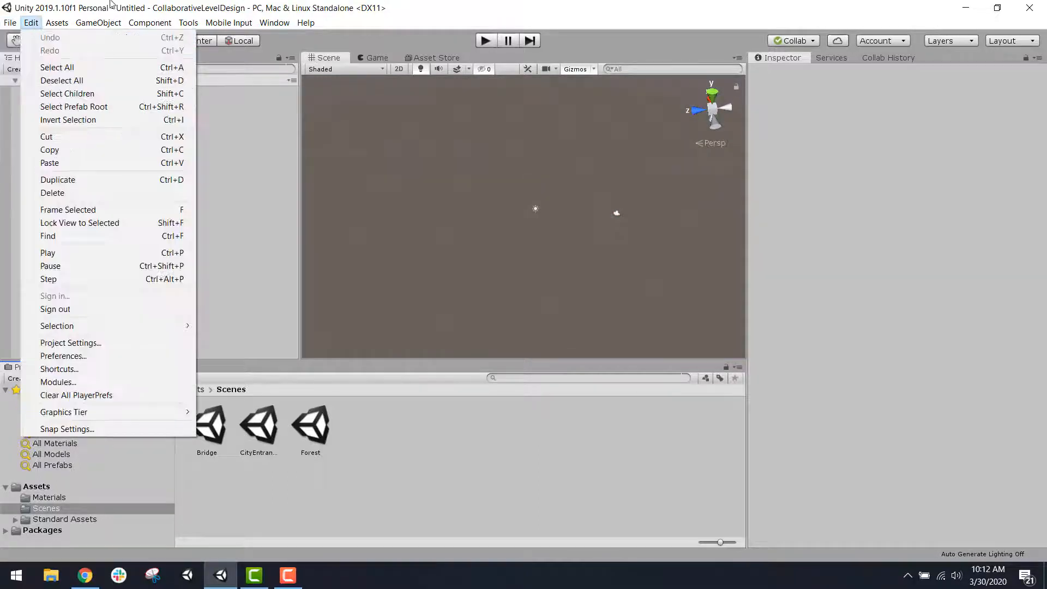
click(112, 8)
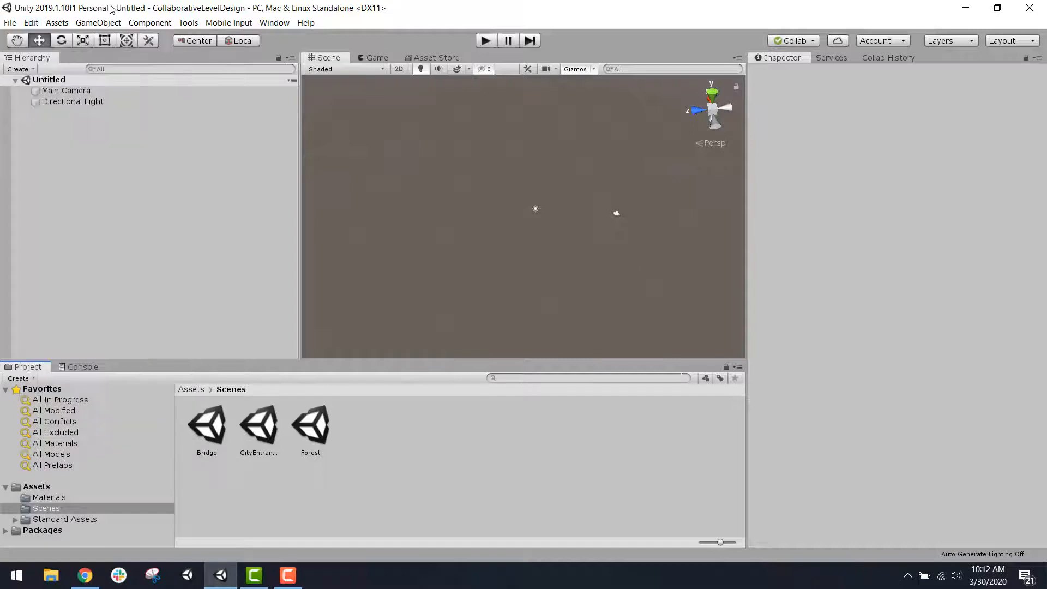
Step: Open the Bridge scene and save a copy of it as MergedWhitebox in the Scenes folder
double_click(208, 428)
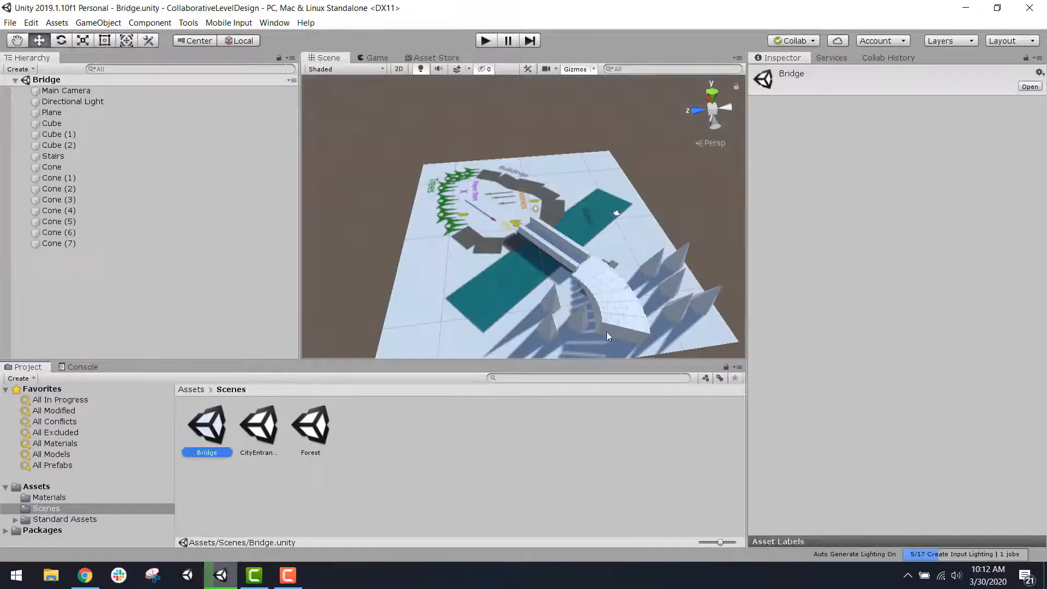
middle_drag(597, 324, 565, 295)
alt+drag(565, 294, 638, 317)
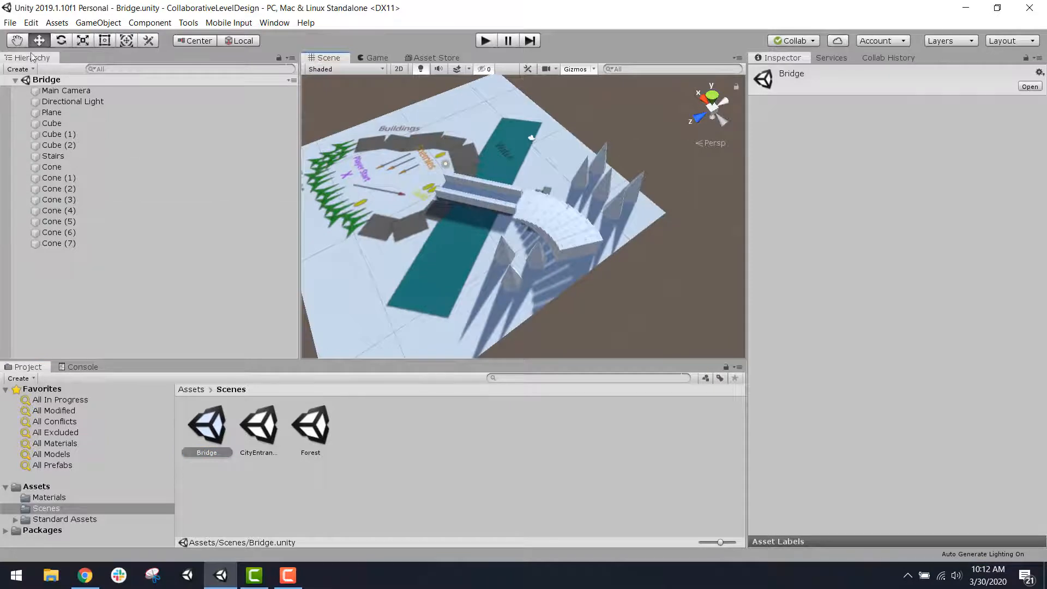
click(9, 23)
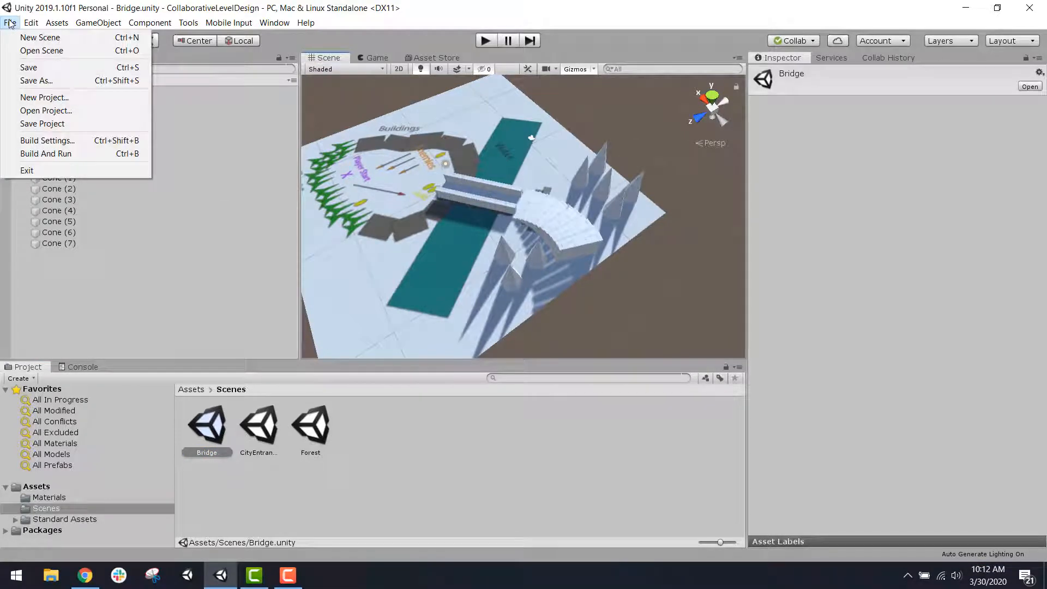
click(55, 82)
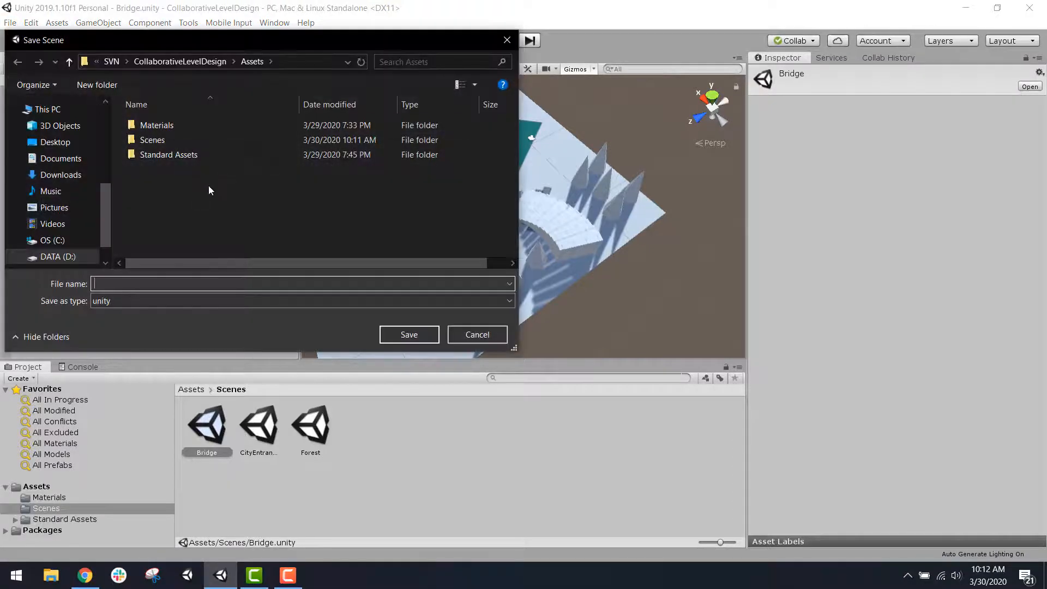
double_click(191, 141)
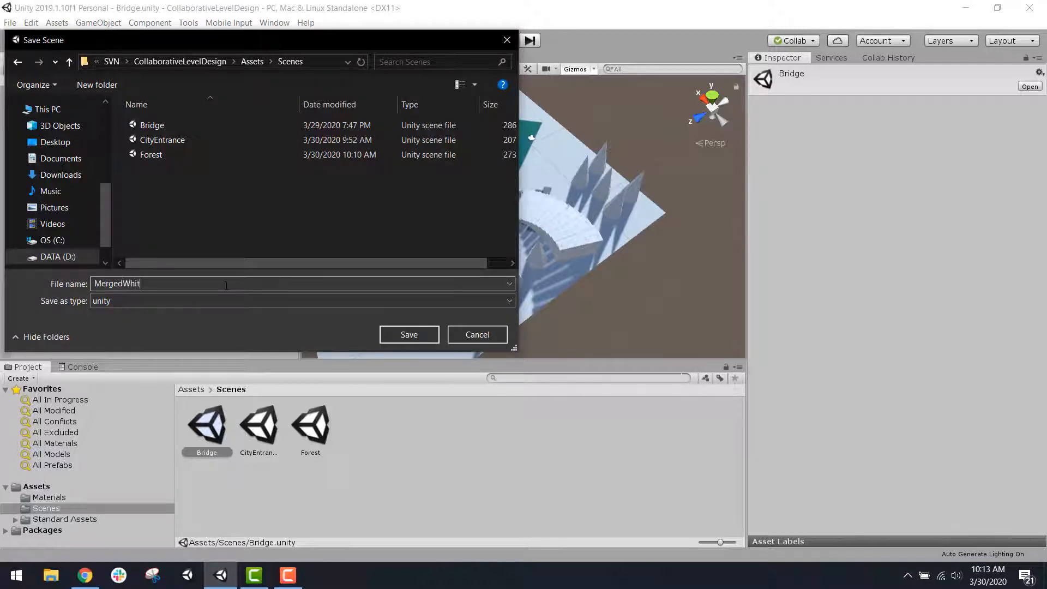
key(Return)
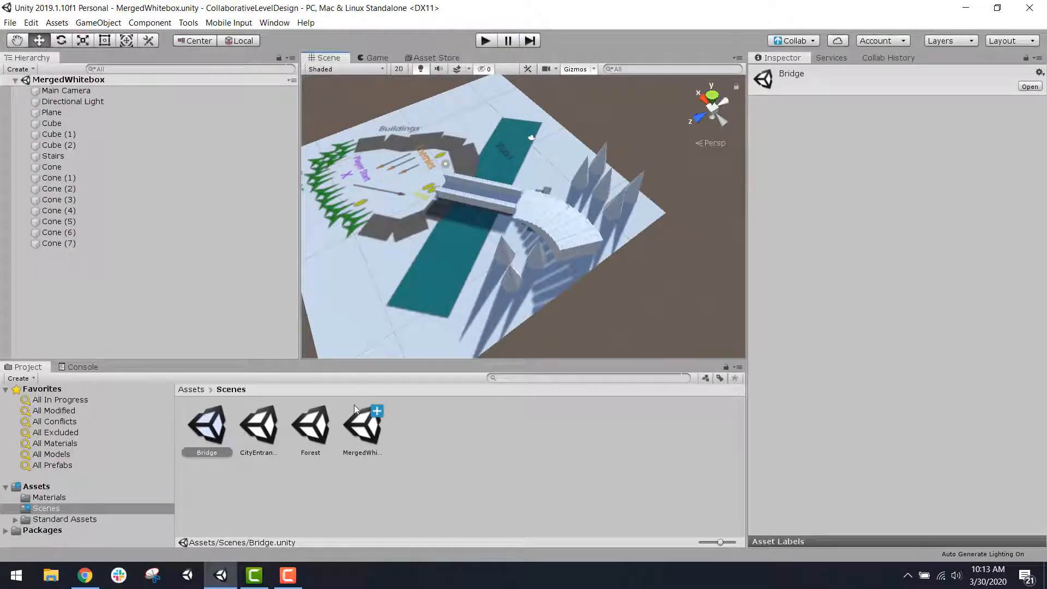
Step: Examine the MergedWhitebox scene and compare it with the CityEntrance and Bridge scenes
click(365, 431)
middle_drag(468, 207, 556, 263)
alt+drag(552, 240, 642, 204)
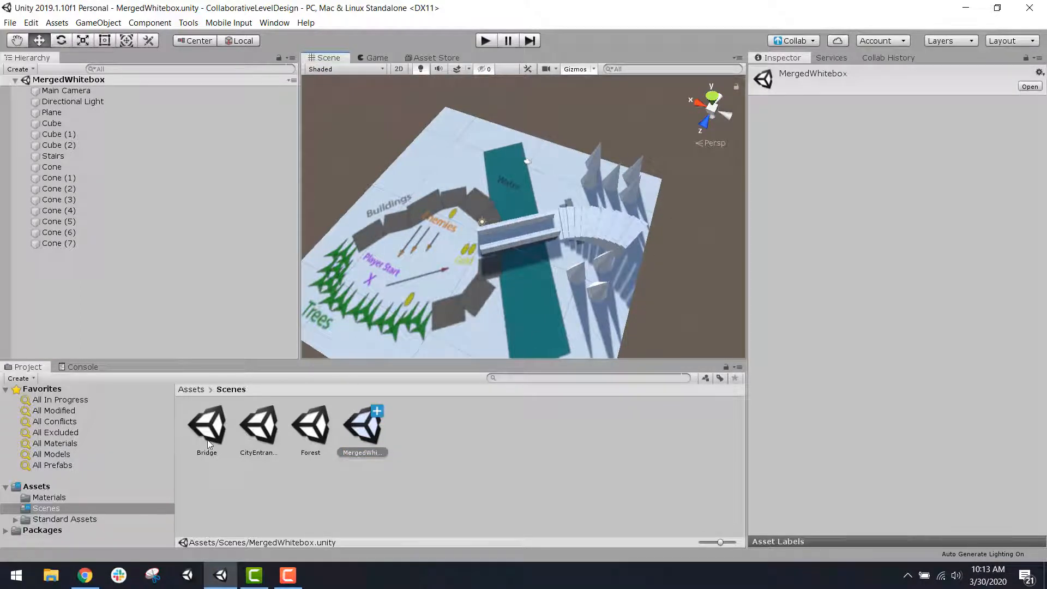
double_click(259, 428)
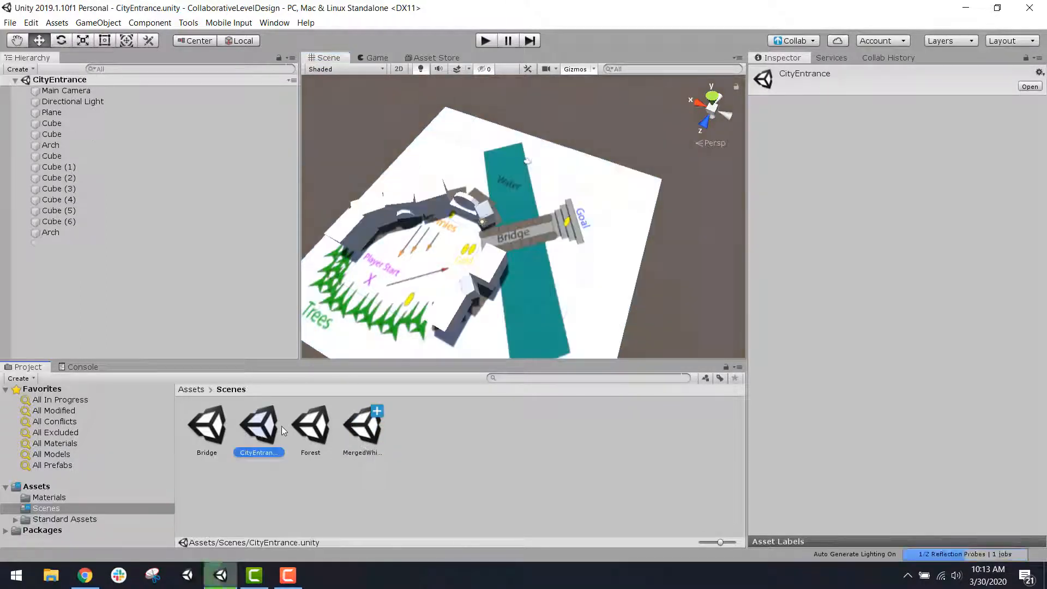
click(212, 434)
double_click(212, 434)
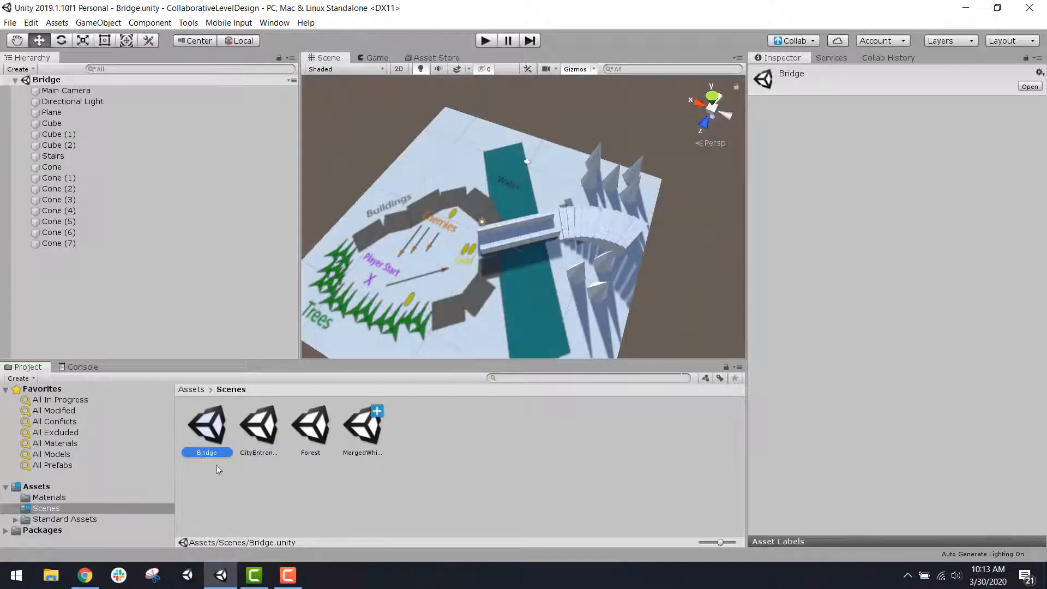
double_click(262, 438)
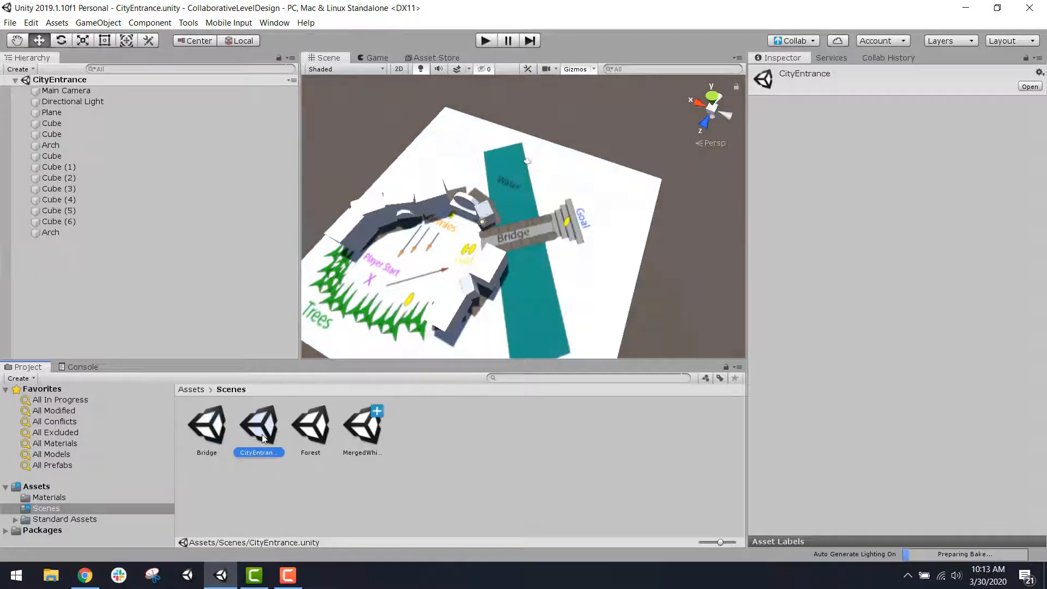
double_click(370, 432)
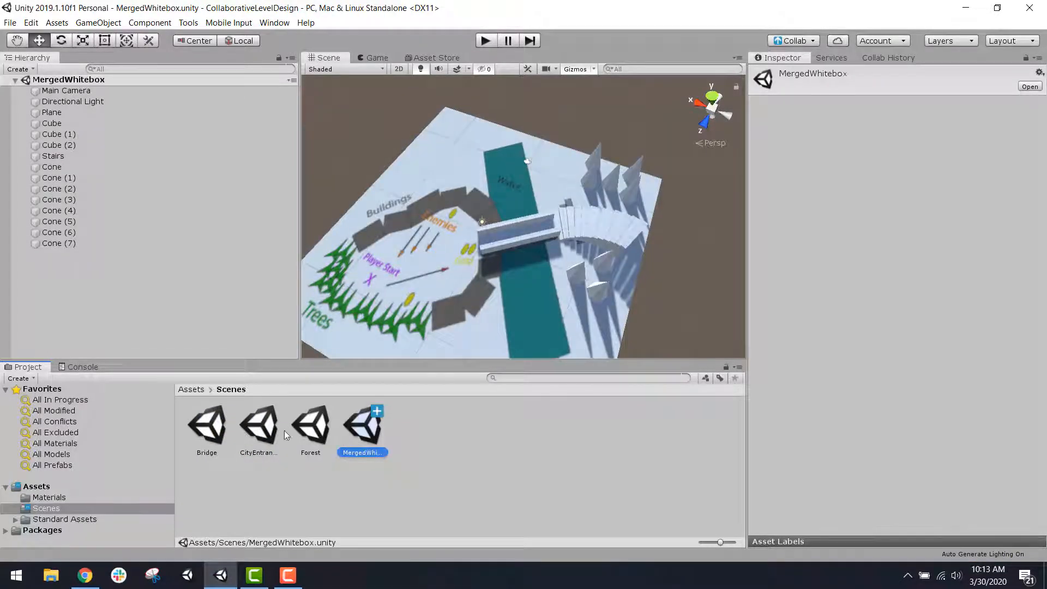
Step: Open the CityEntrance scene and add an empty game object named CityEntrance
double_click(255, 431)
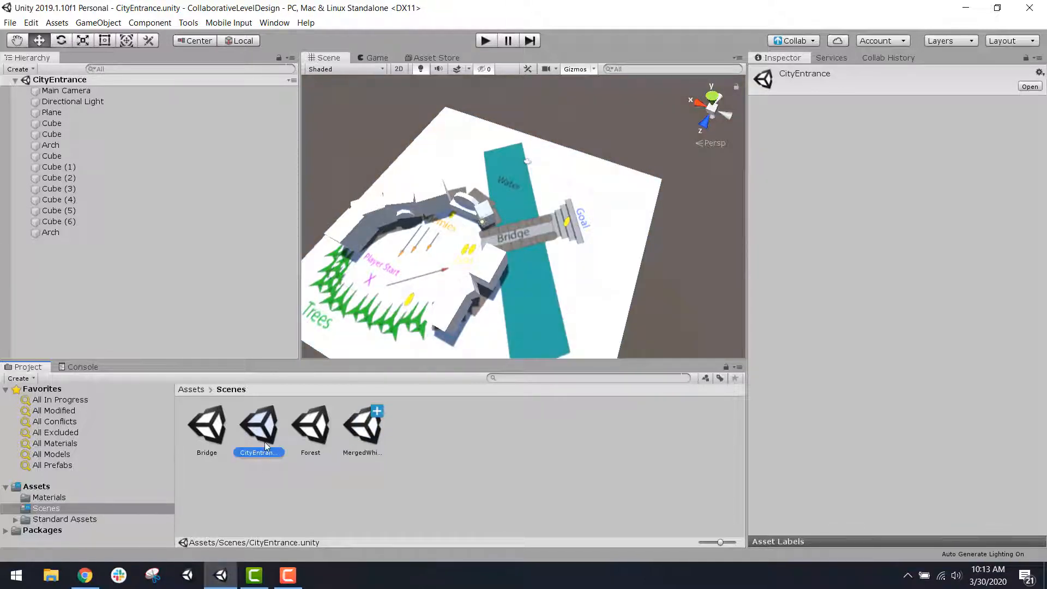
click(64, 113)
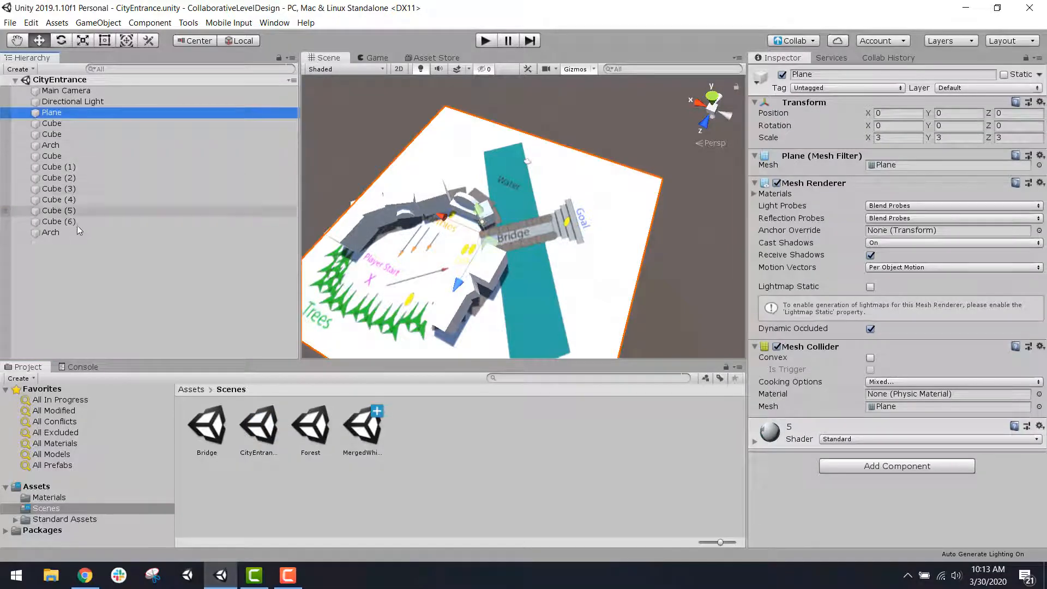
click(87, 90)
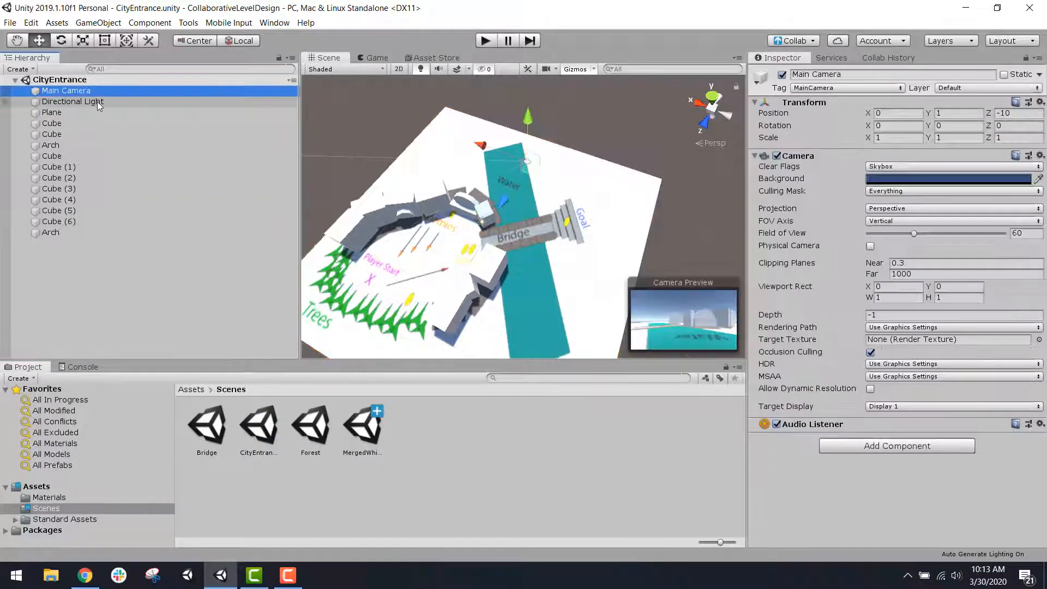
click(97, 101)
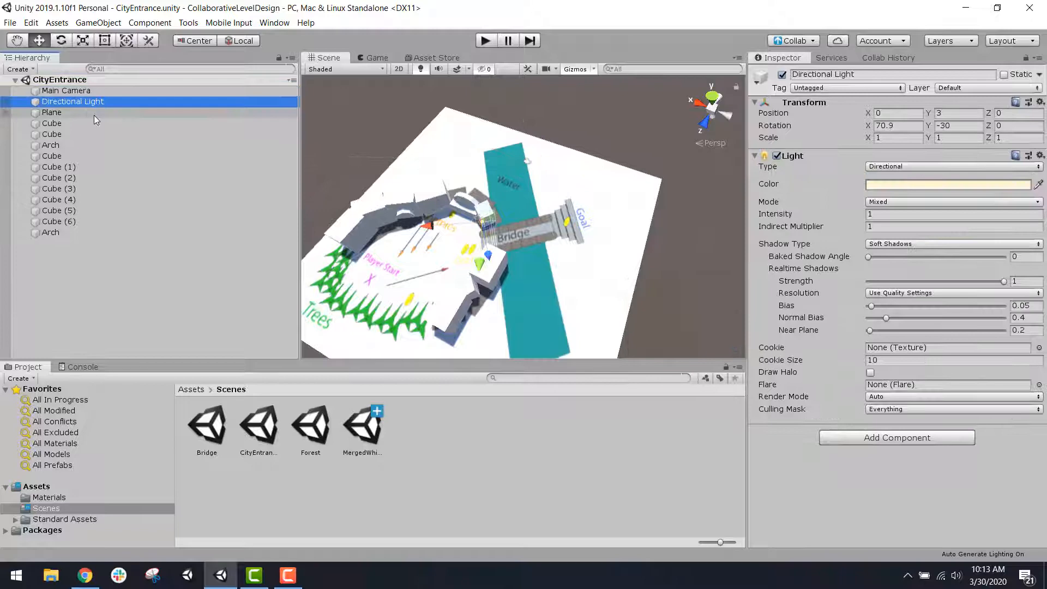
click(123, 329)
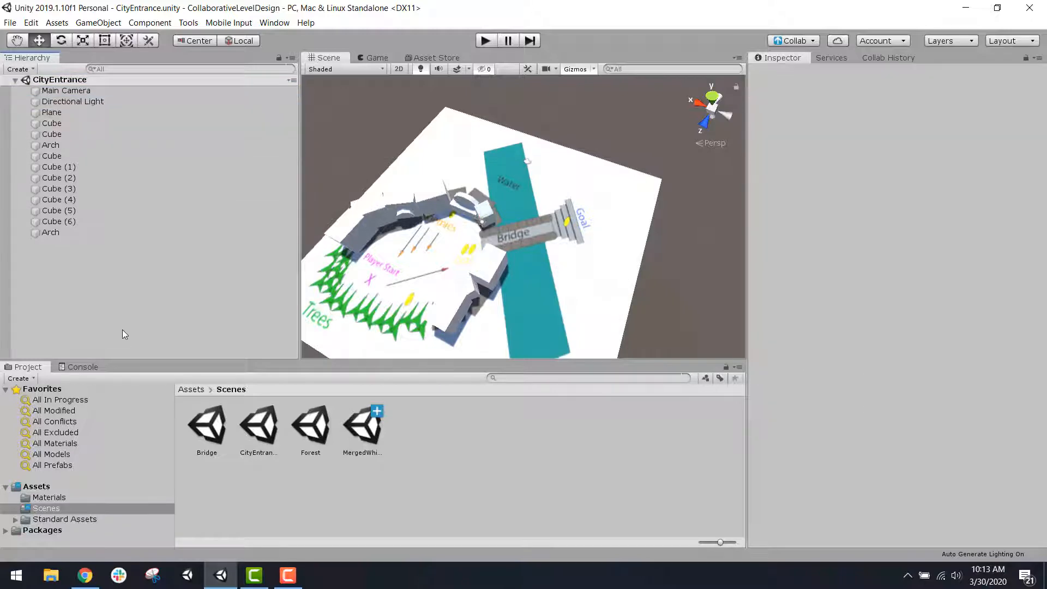
click(91, 25)
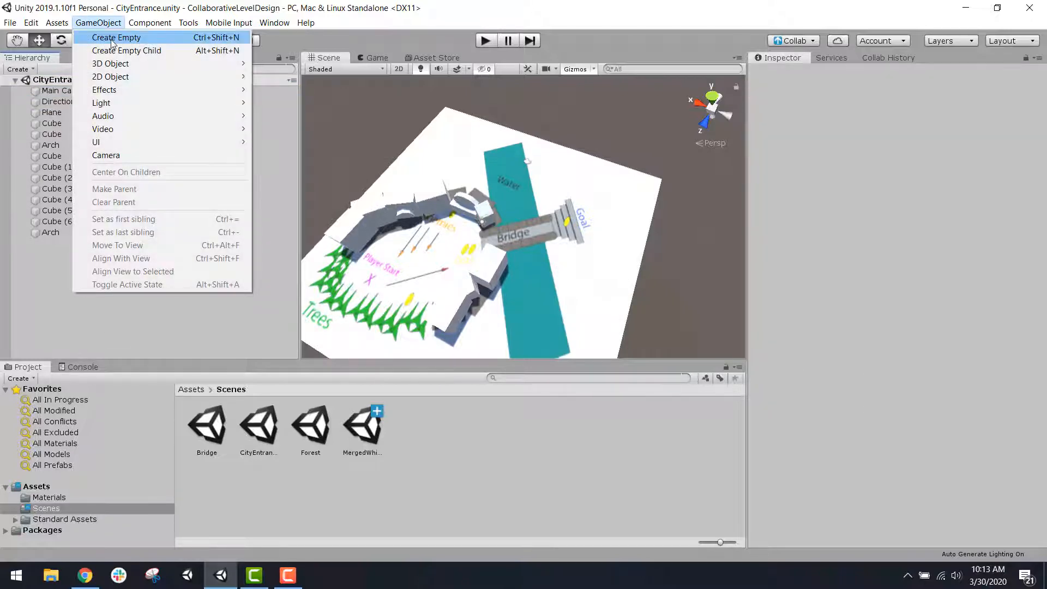
click(112, 43)
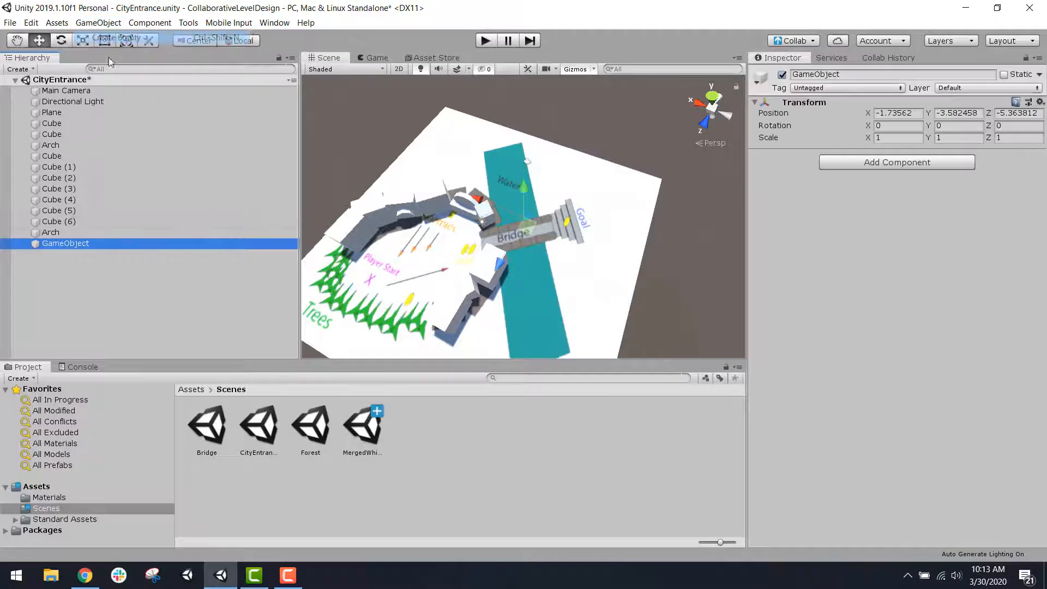
click(79, 241)
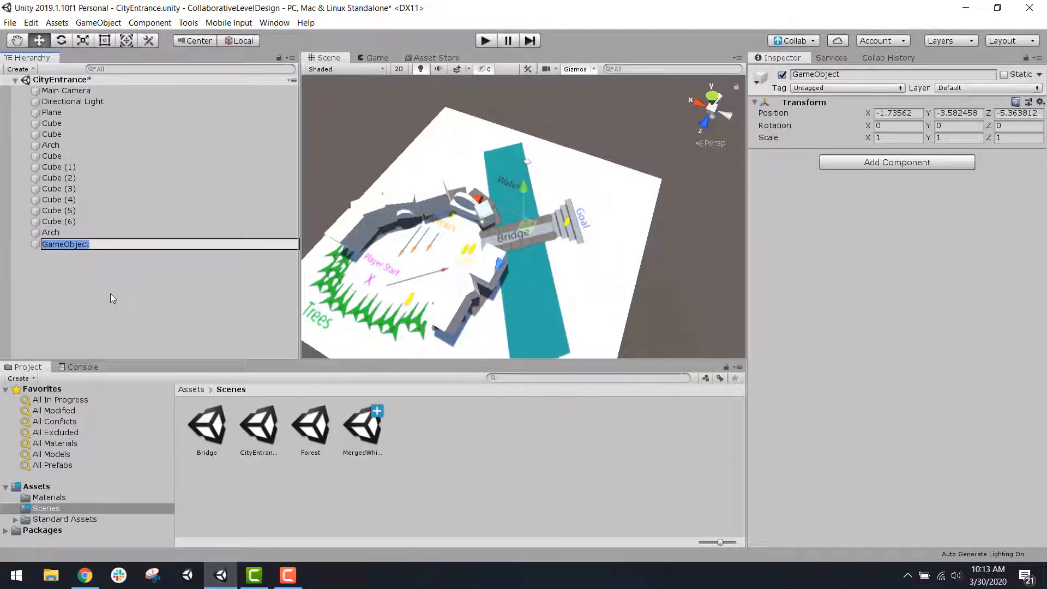
text(Cit)
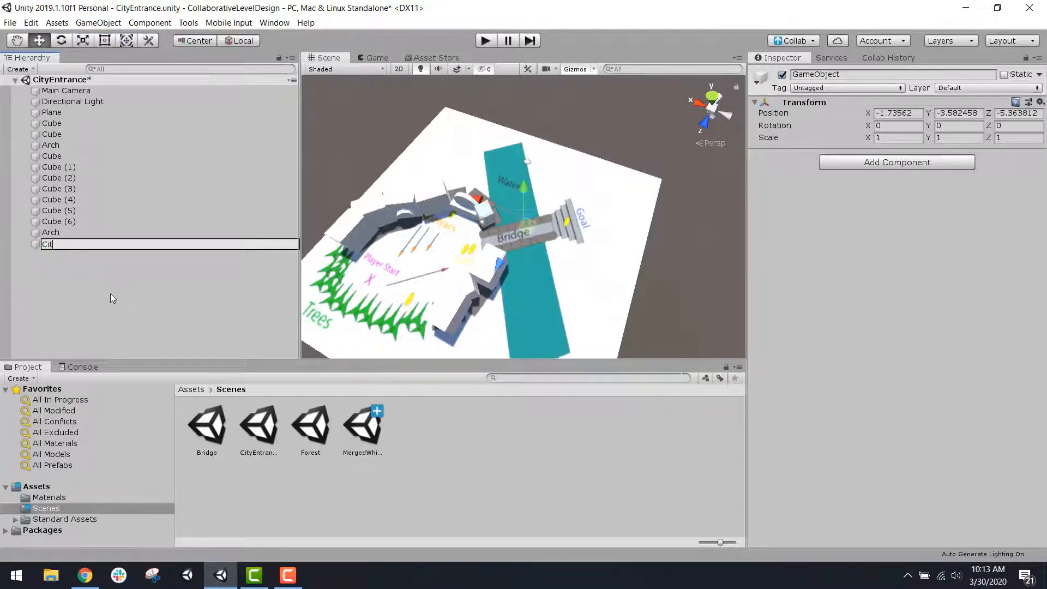
text(yEntrance)
key(Return)
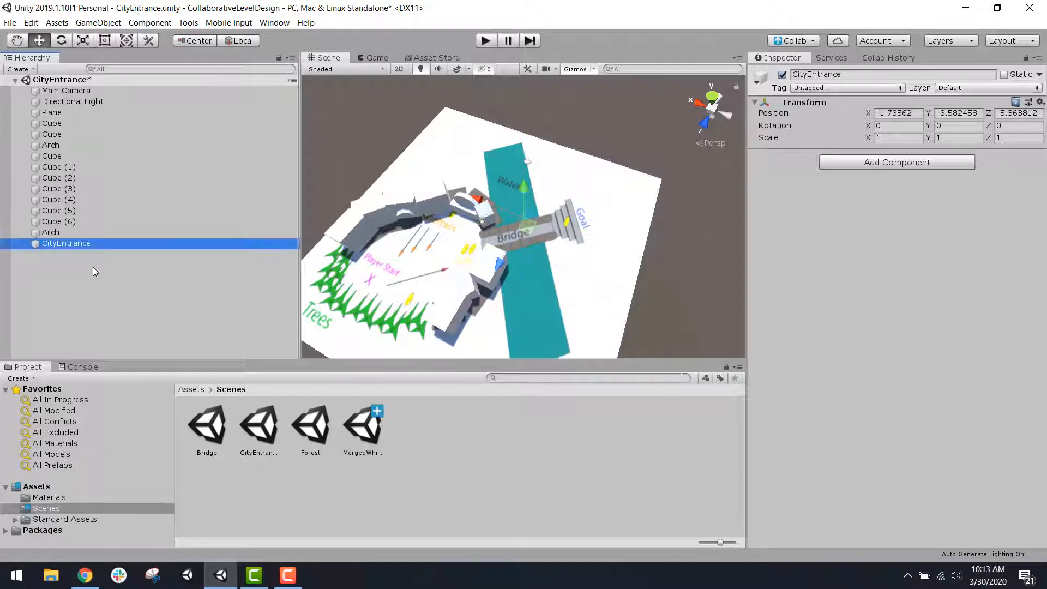
Step: Parent all the building cubes and both arches under the CityEntrance object
click(86, 232)
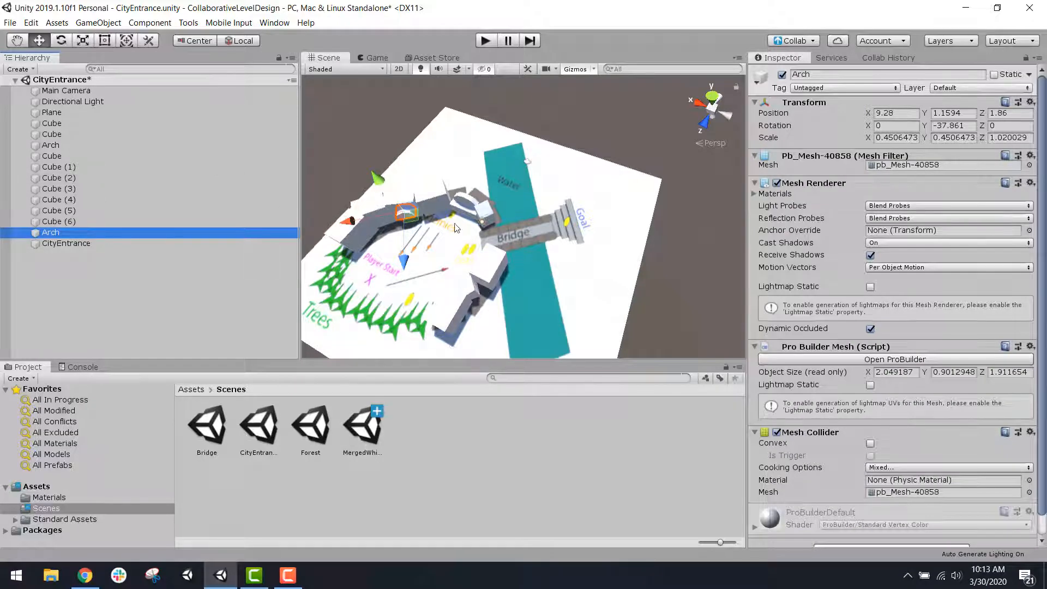
shift+click(71, 123)
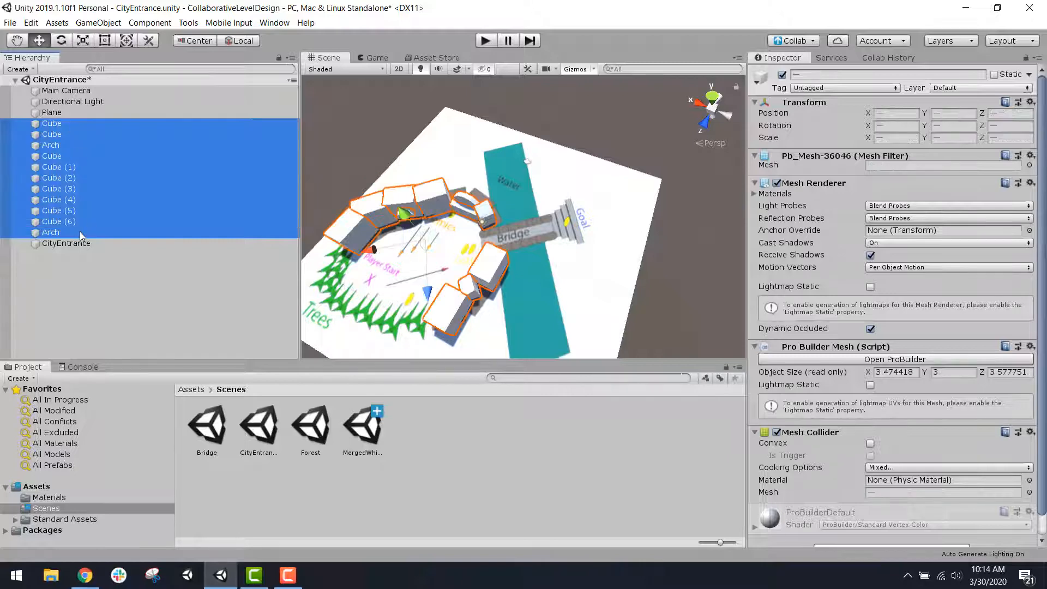
drag(75, 233, 81, 249)
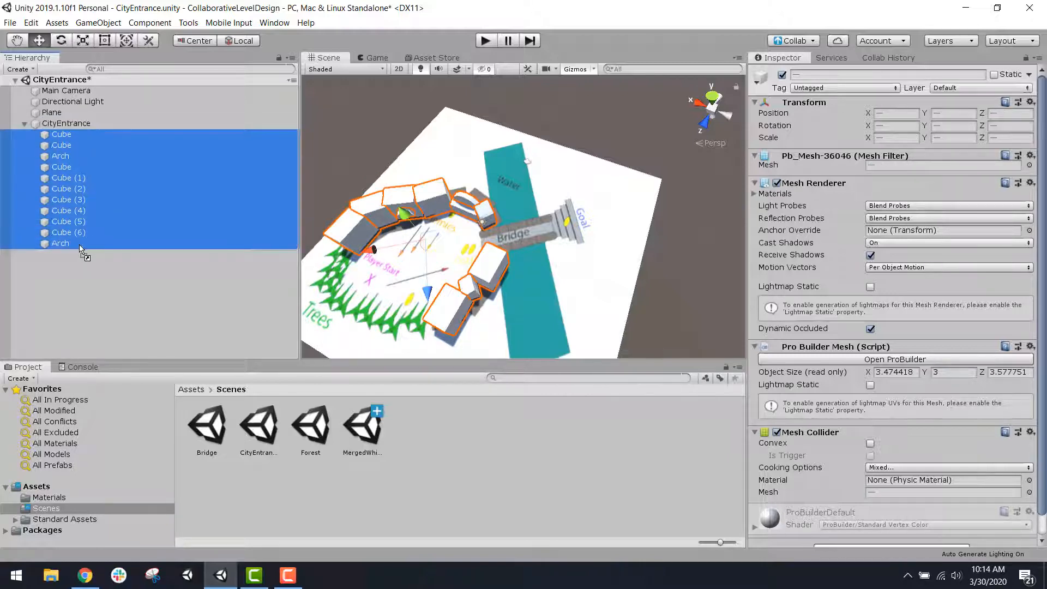
click(78, 126)
Step: Examine the plane, the CityEntrance parent object and its child cubes and arches in the scene
click(75, 112)
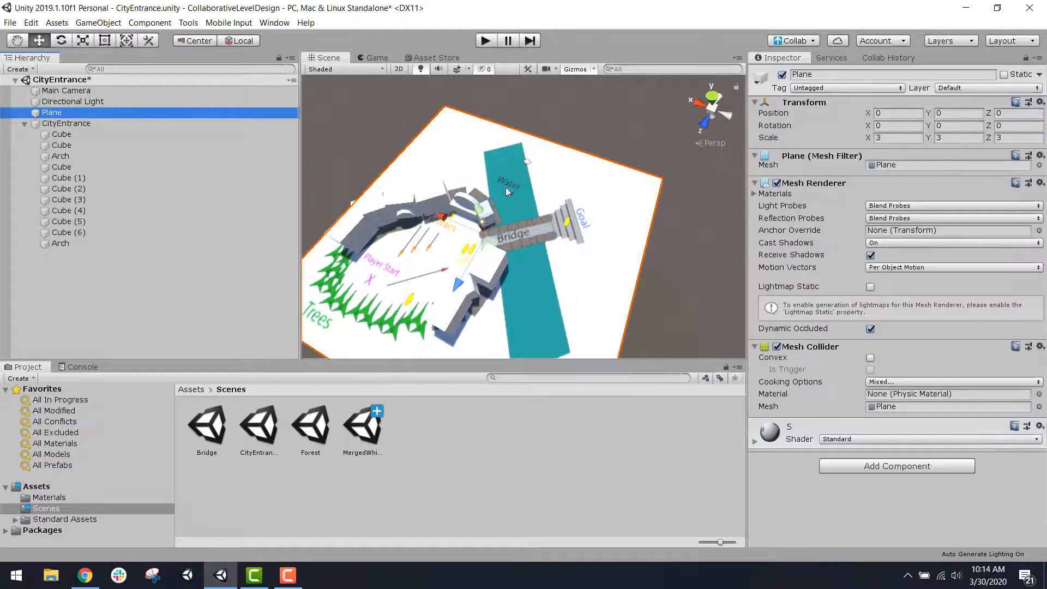
middle_drag(535, 172, 663, 97)
scroll(624, 180, up, 8)
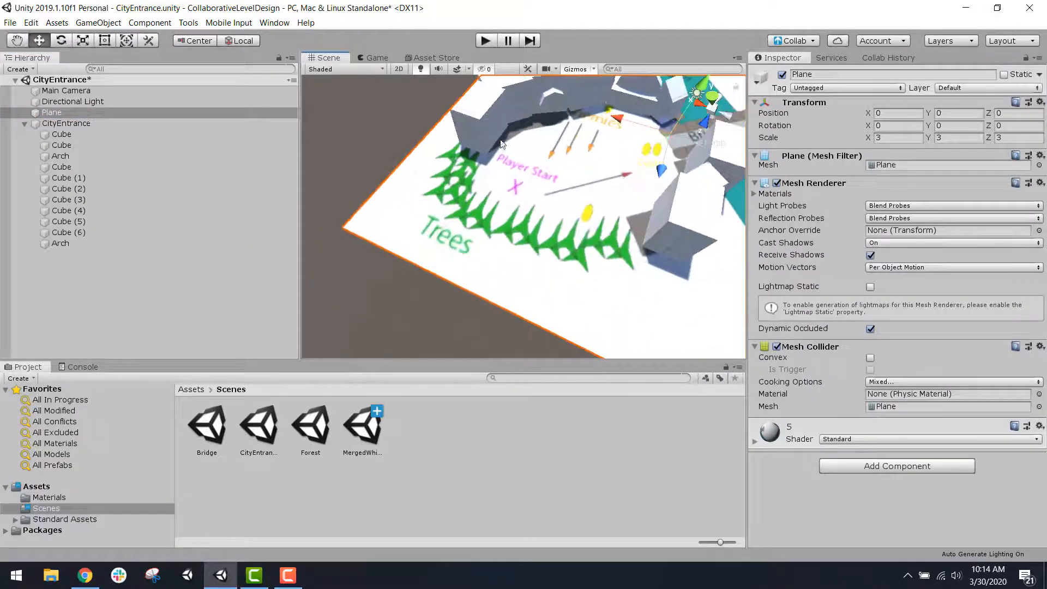
drag(664, 128, 669, 126)
key(ctrl+z)
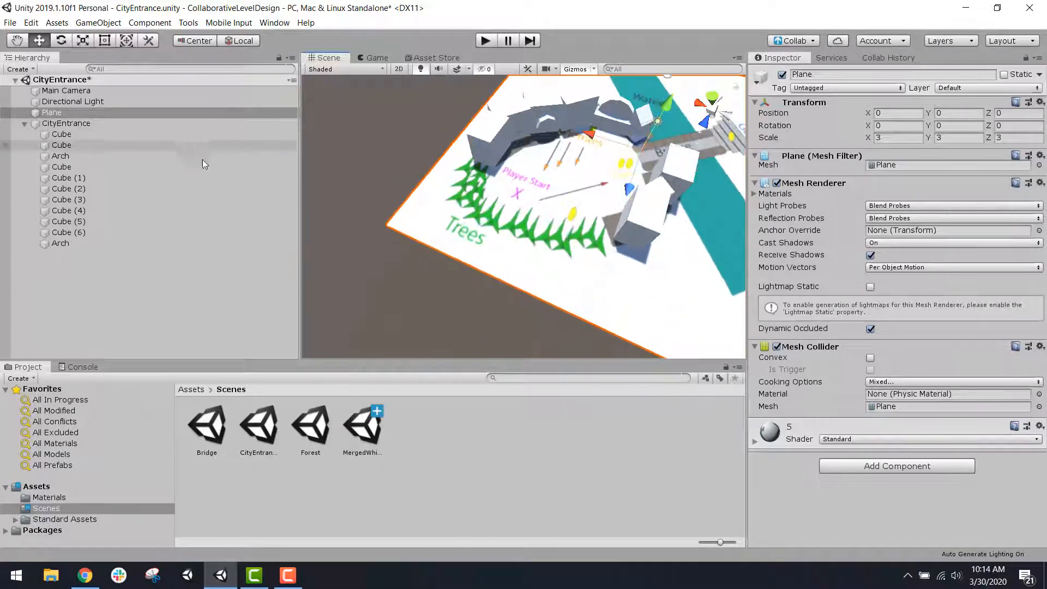
click(74, 112)
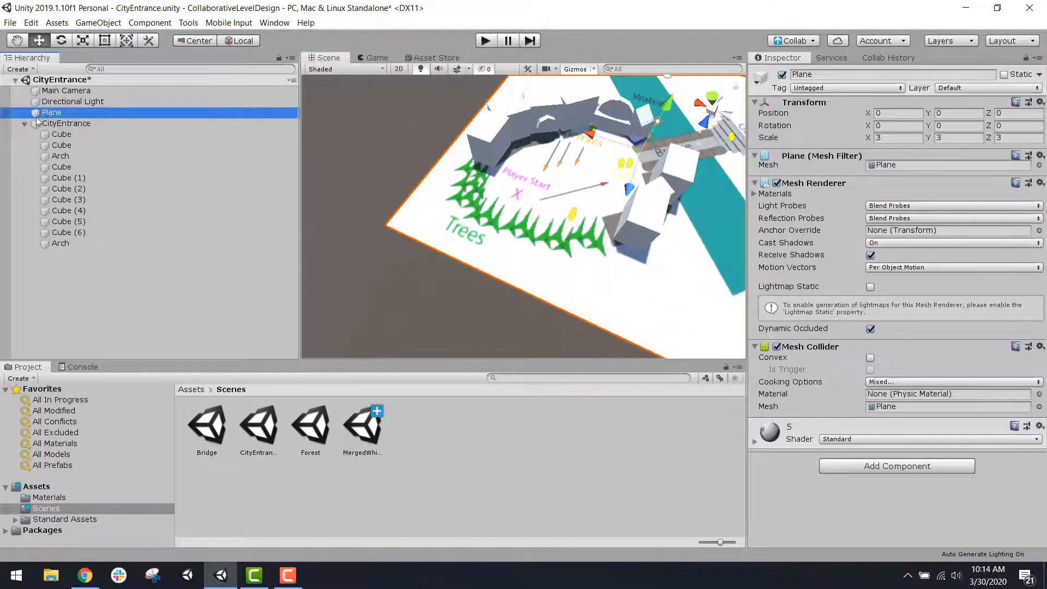
click(73, 126)
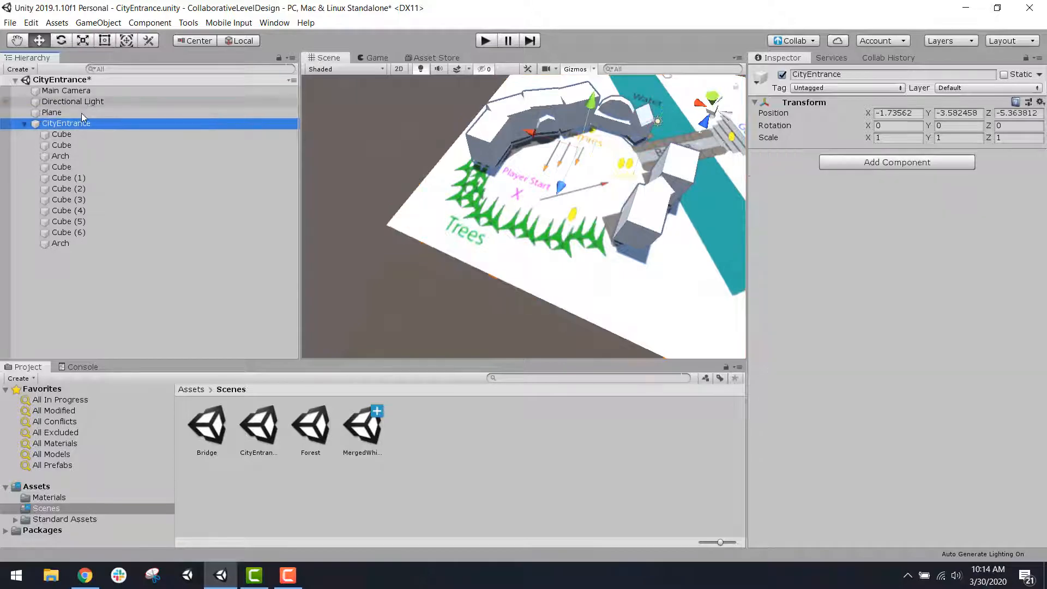
click(77, 114)
click(68, 124)
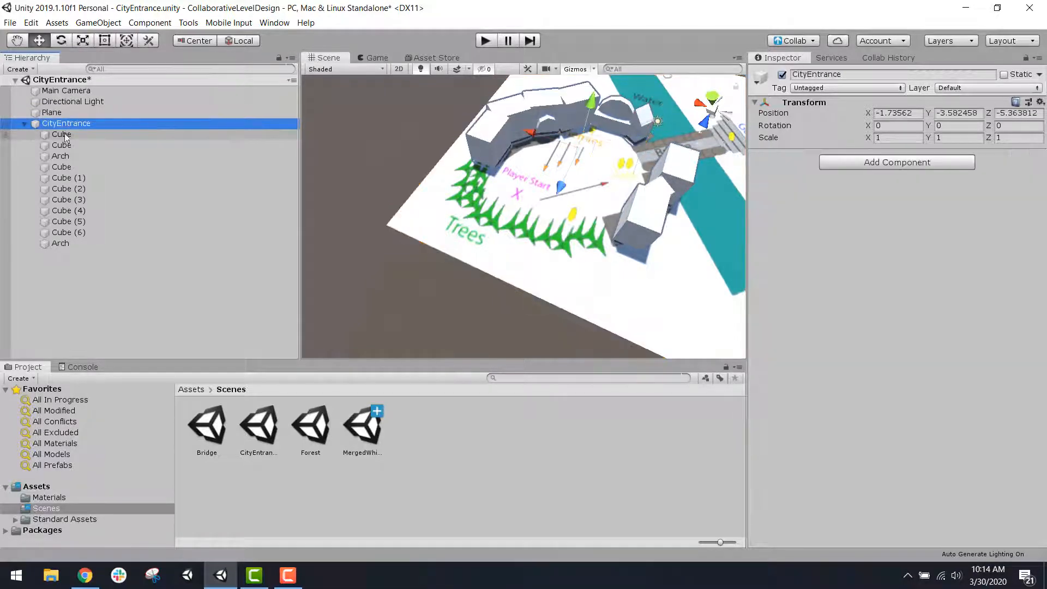
click(65, 136)
click(70, 158)
click(72, 190)
click(75, 222)
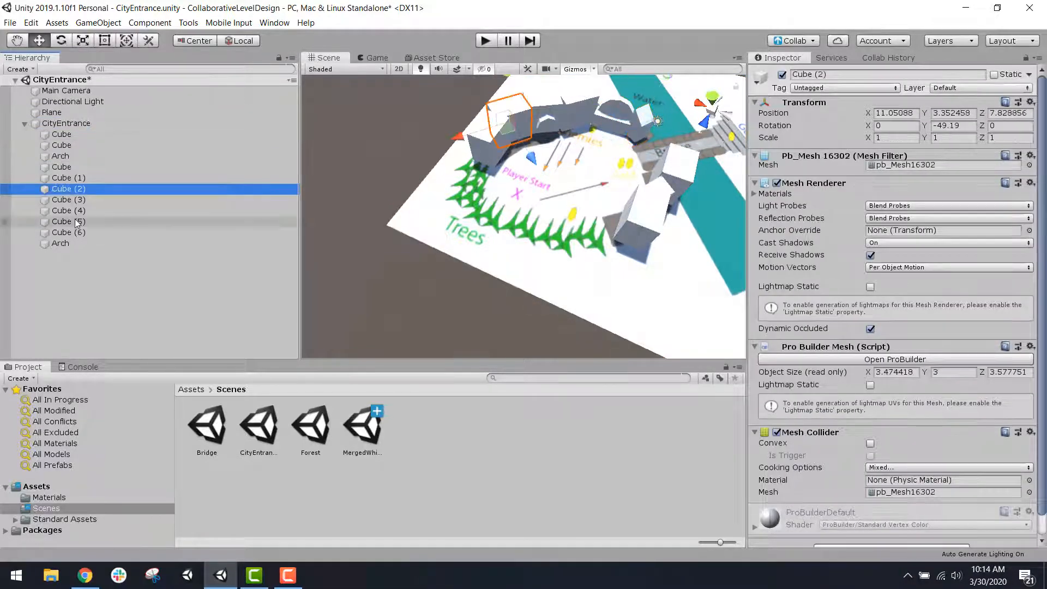
click(80, 202)
click(80, 244)
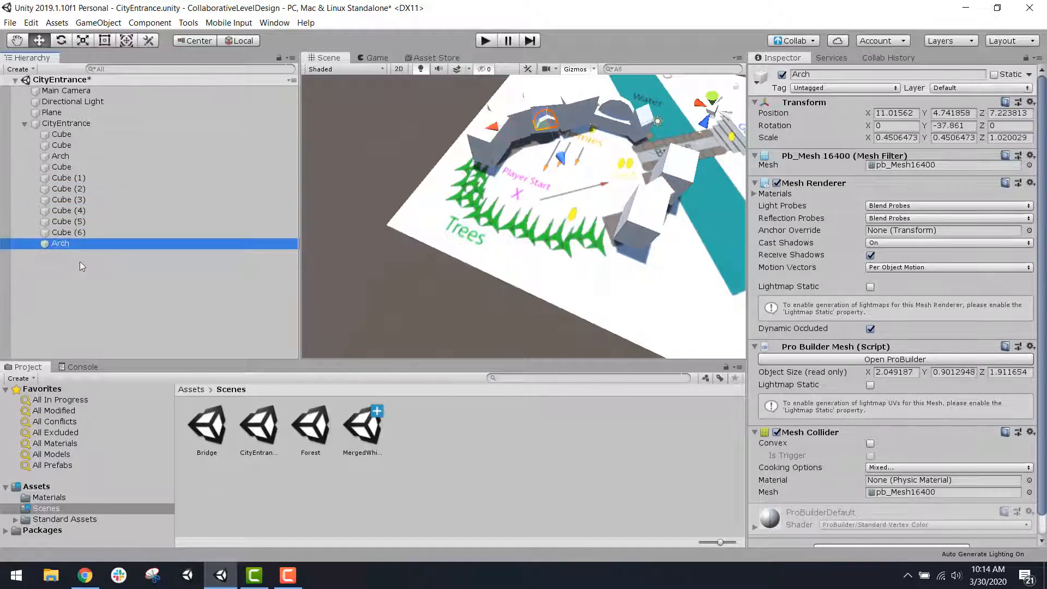
Step: Collapse the CityEntrance group in the hierarchy and save the CityEntrance scene
click(24, 124)
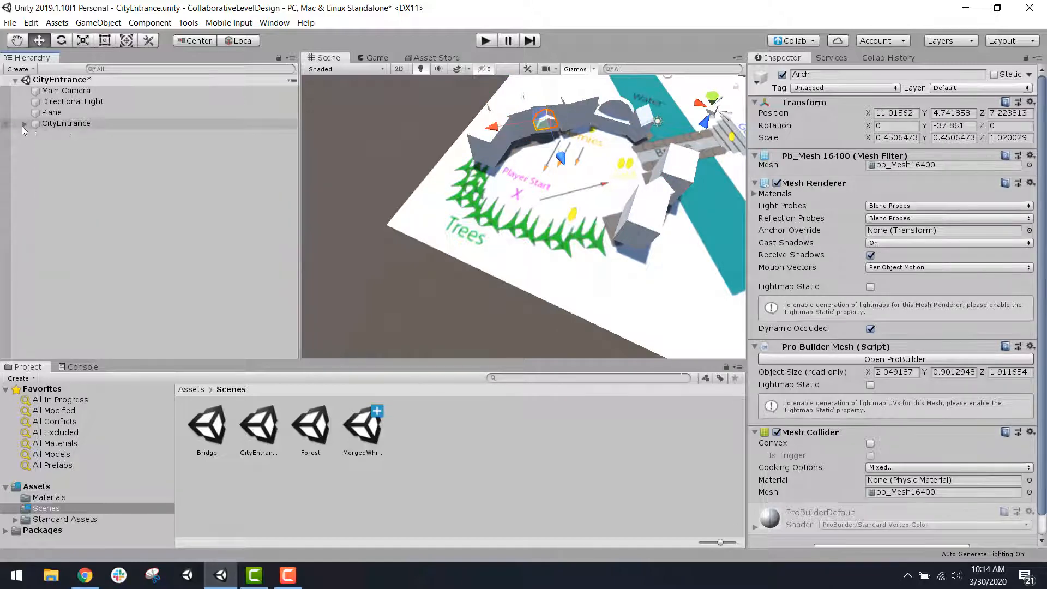
click(75, 124)
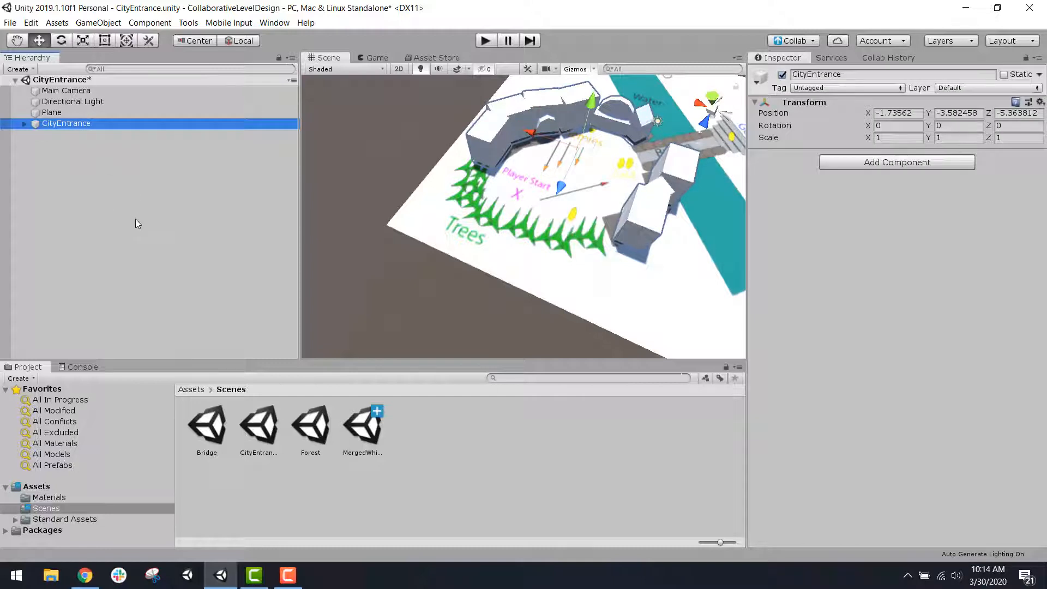
alt+drag(556, 287, 493, 311)
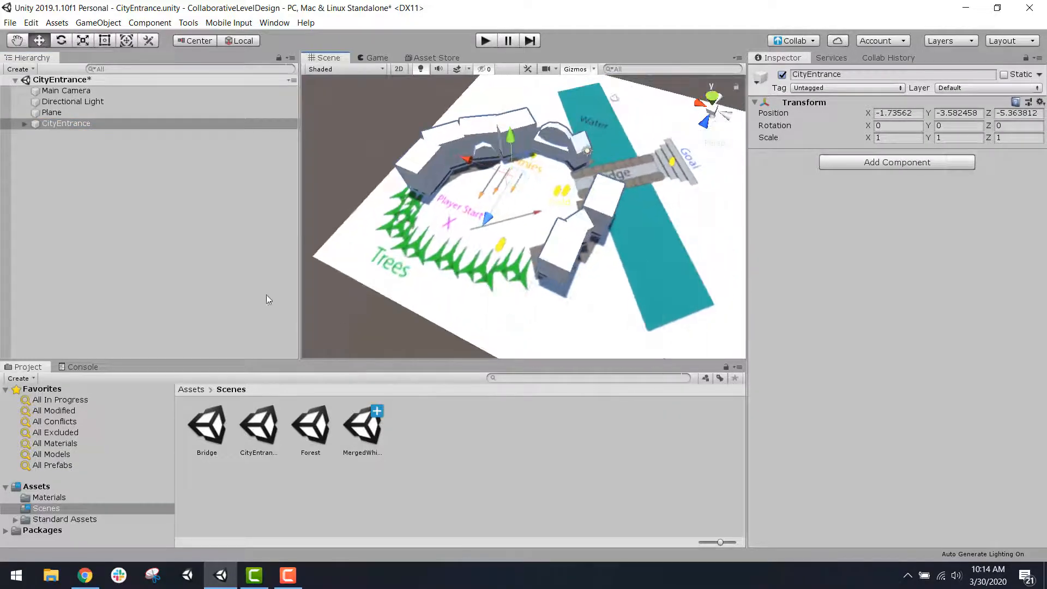
click(114, 192)
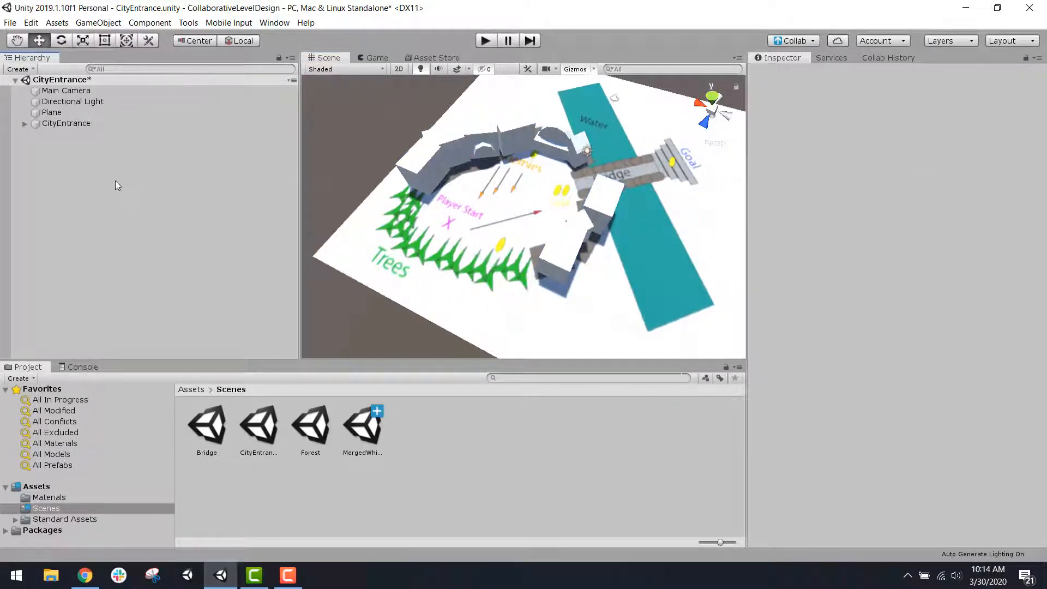
key(ctrl+s)
click(257, 433)
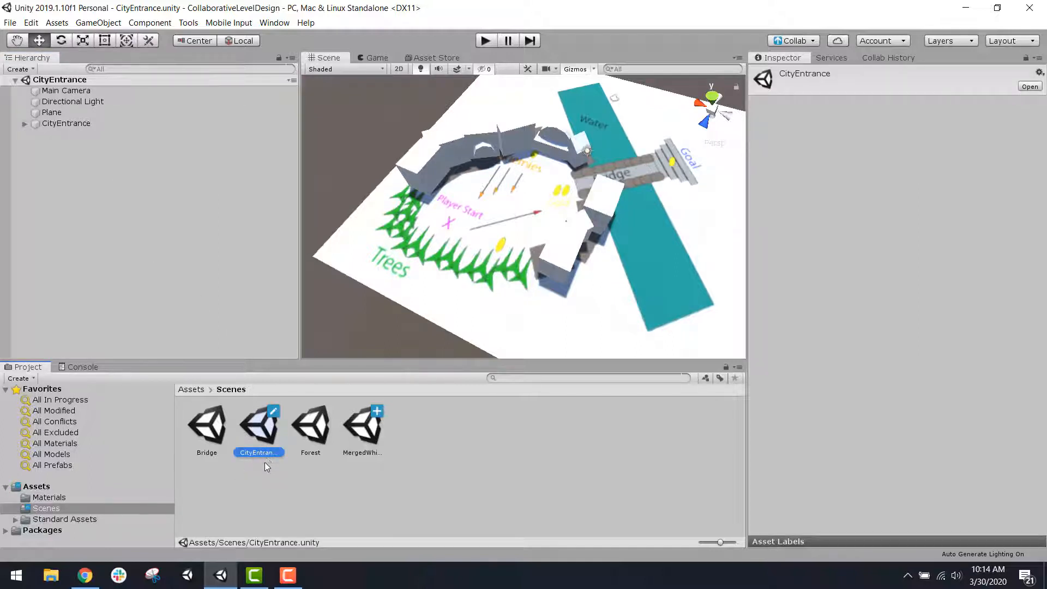
Step: Open the Forest scene and add an empty game object named Forest
double_click(312, 433)
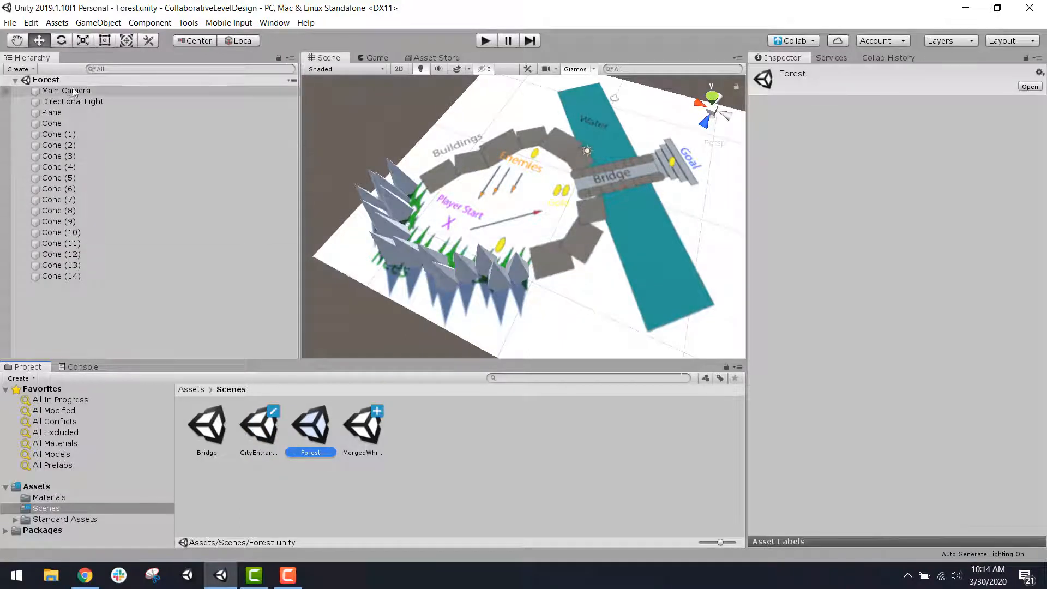
click(116, 24)
click(117, 37)
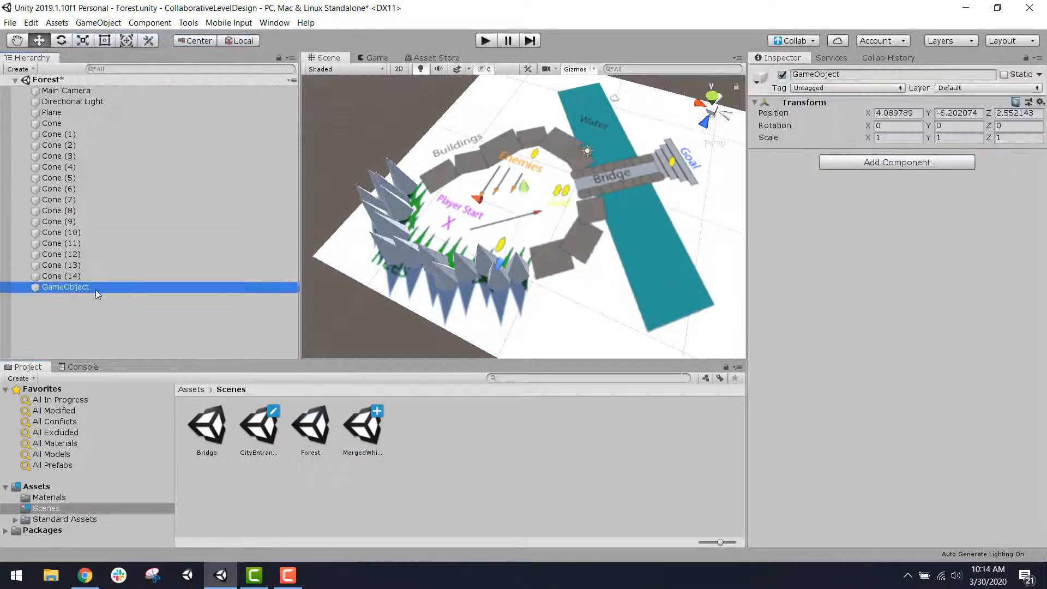
click(66, 287)
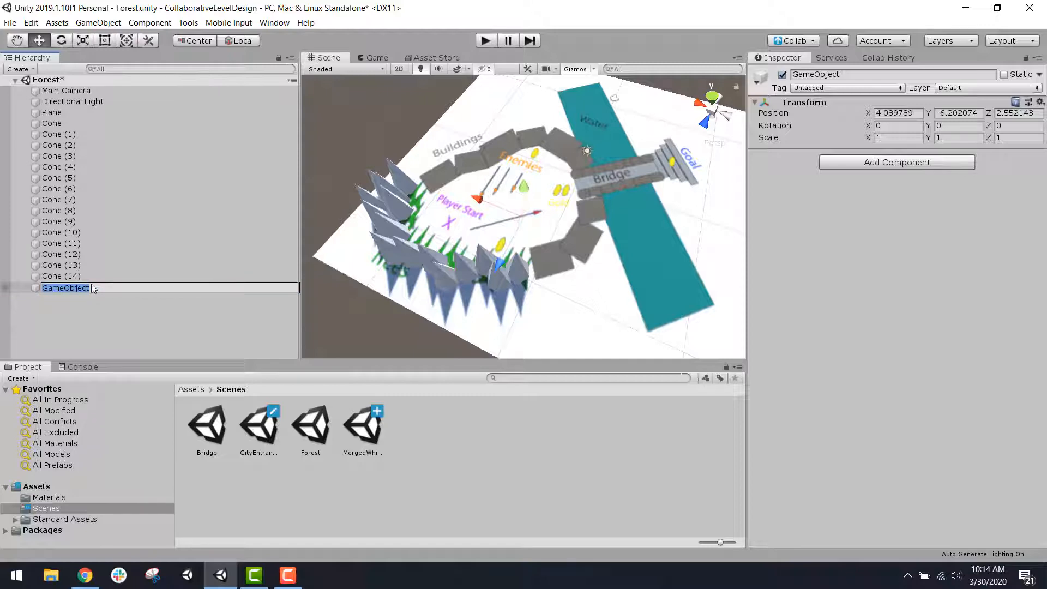
text(Forest)
key(Return)
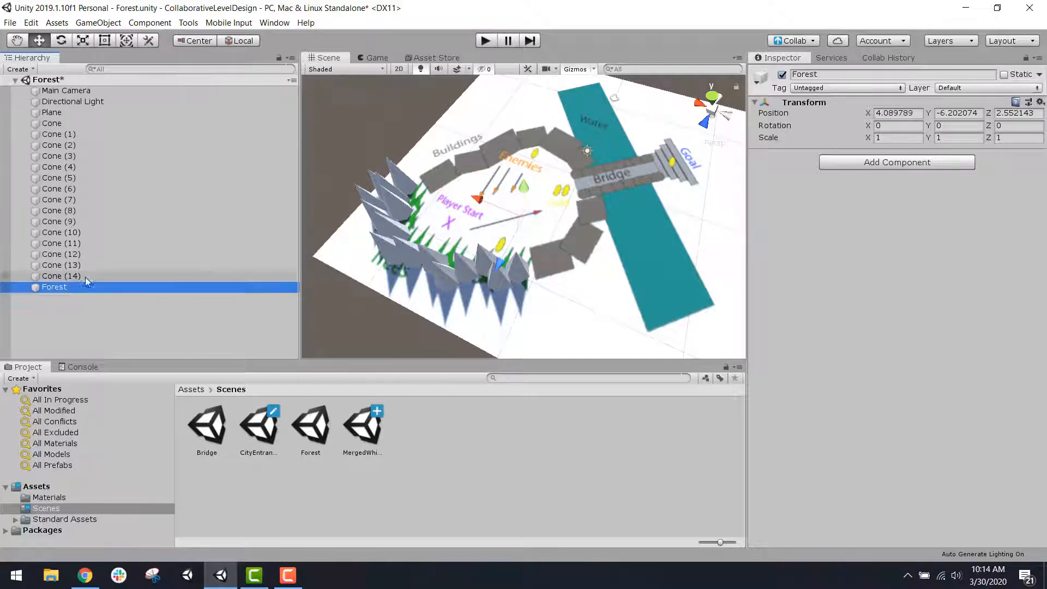
Step: Parent all the cones, from Cone to Cone (14), under the Forest object and collapse the group
click(85, 276)
shift+click(107, 122)
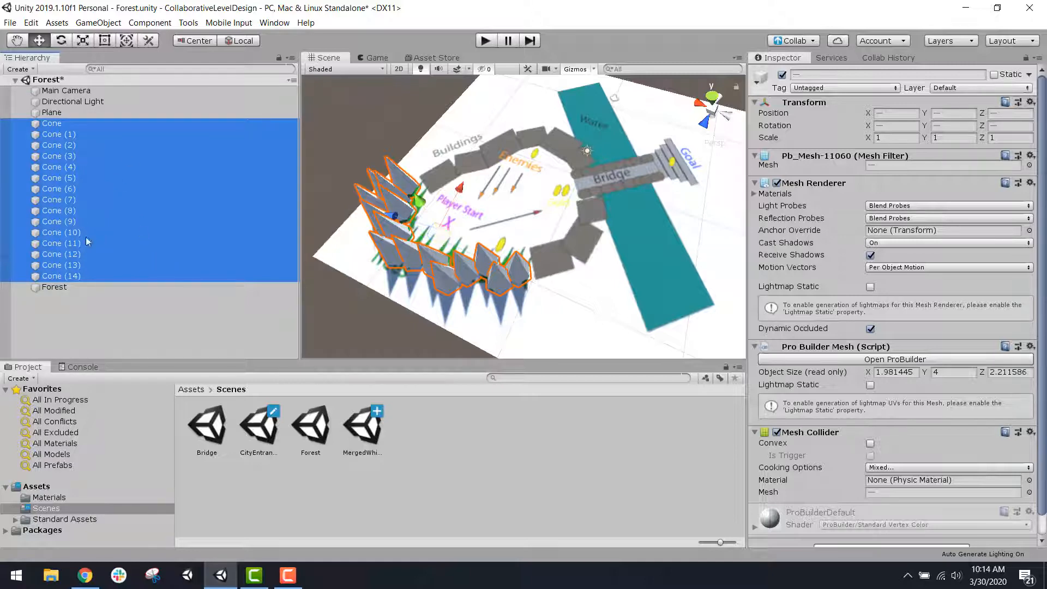
drag(91, 275, 90, 288)
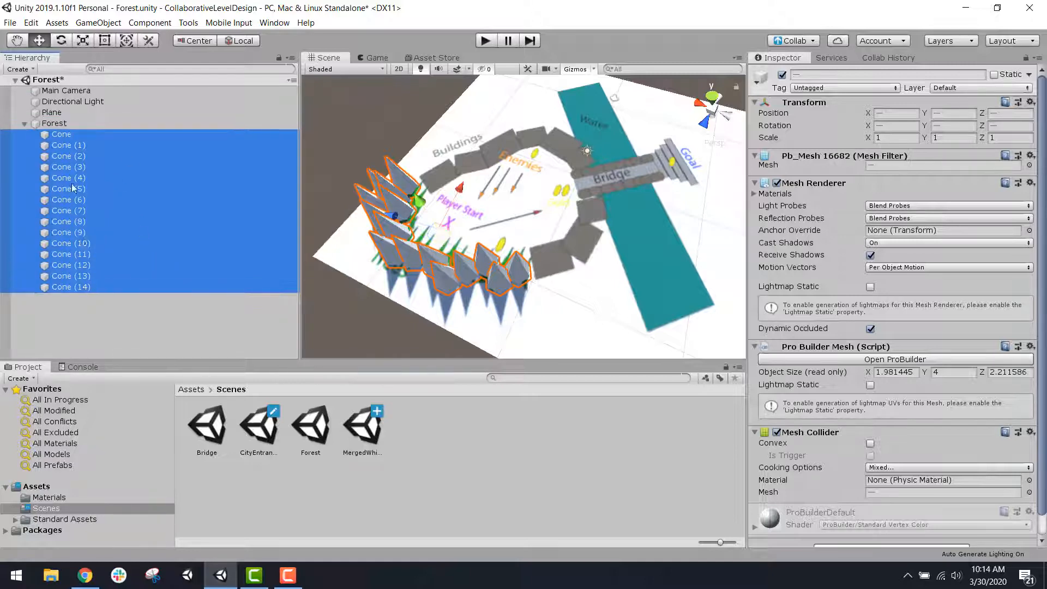
click(65, 125)
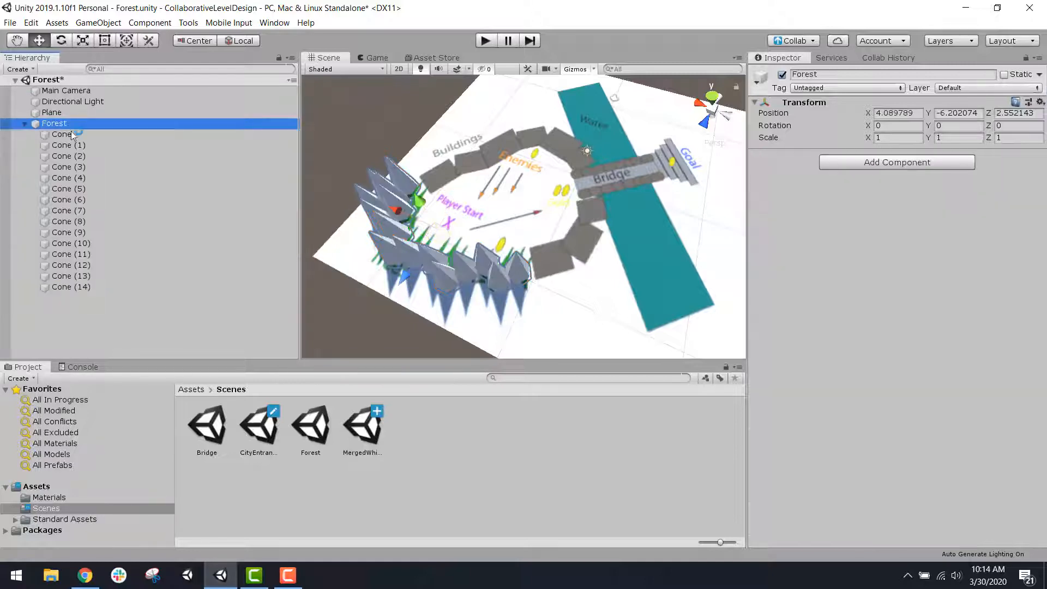
click(24, 125)
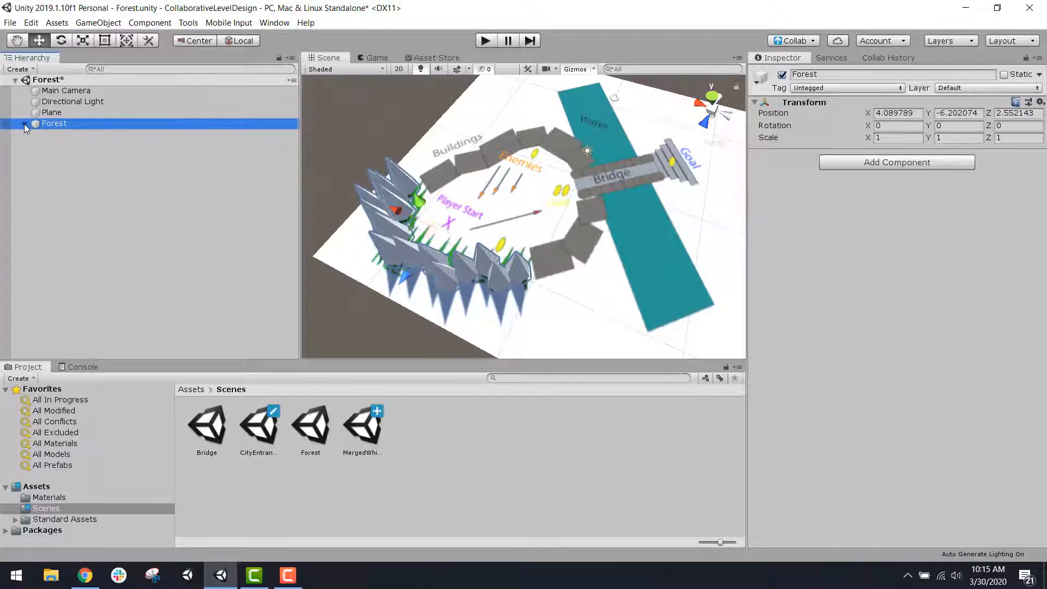
click(100, 172)
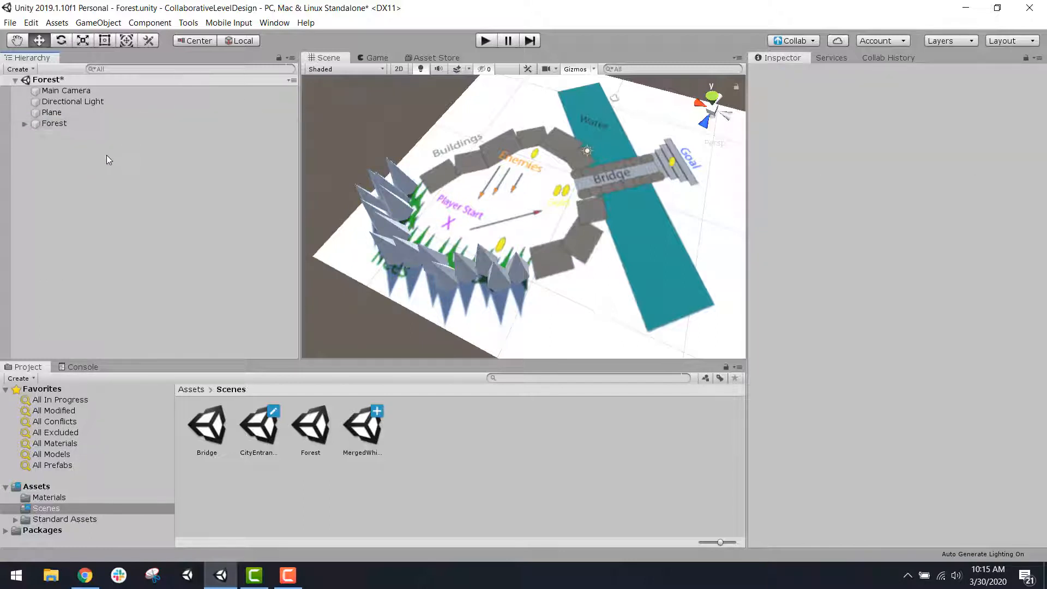
Step: Save the Forest scene and publish the pending scene changes to Collab without a description
key(ctrl+s)
click(800, 43)
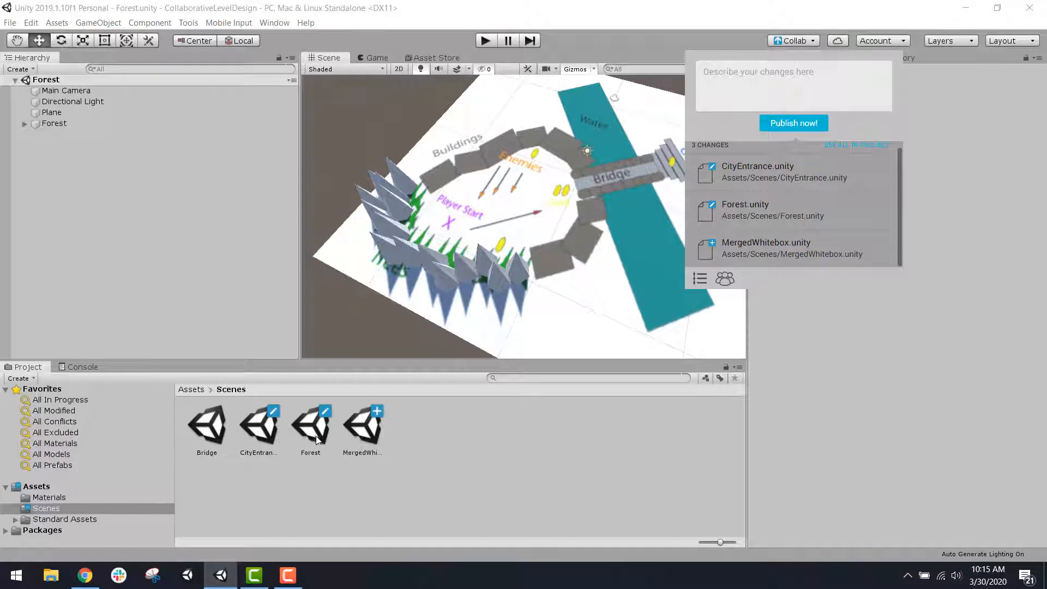
click(798, 127)
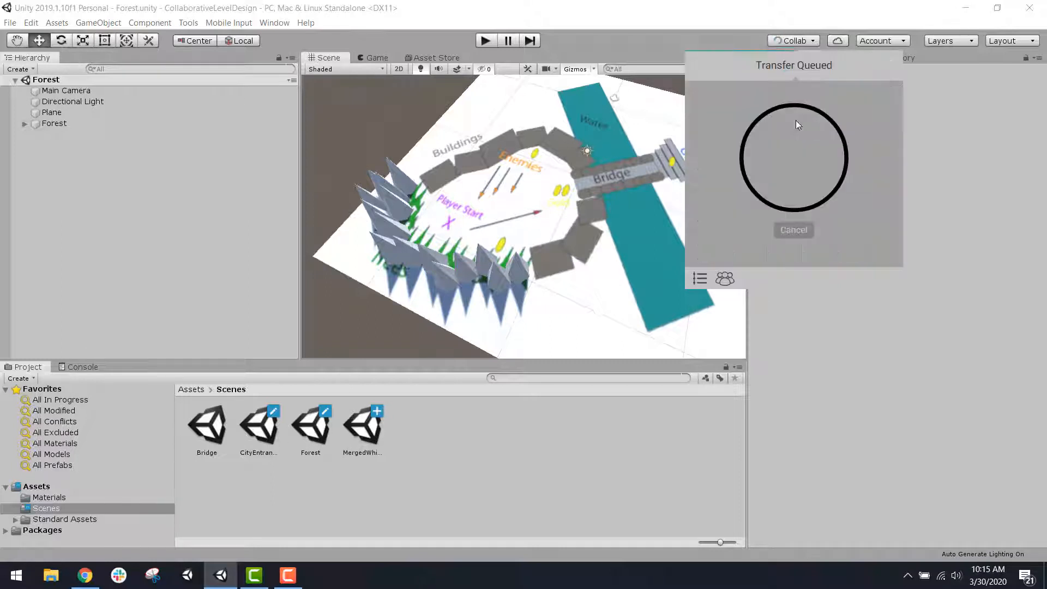
click(418, 508)
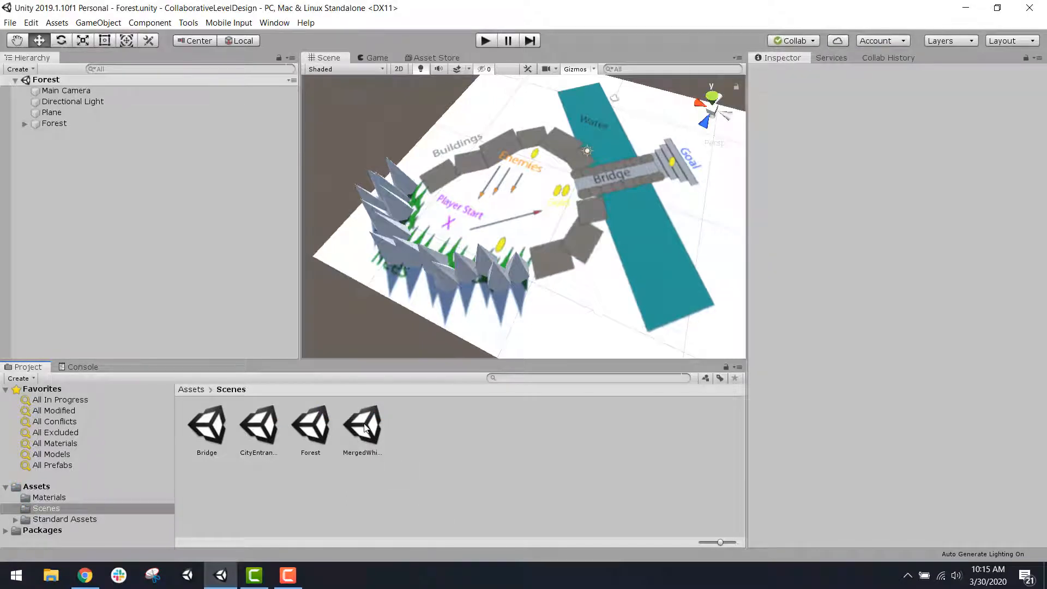
Step: Open the MergedWhitebox scene and add an empty game object named Bridge
double_click(363, 428)
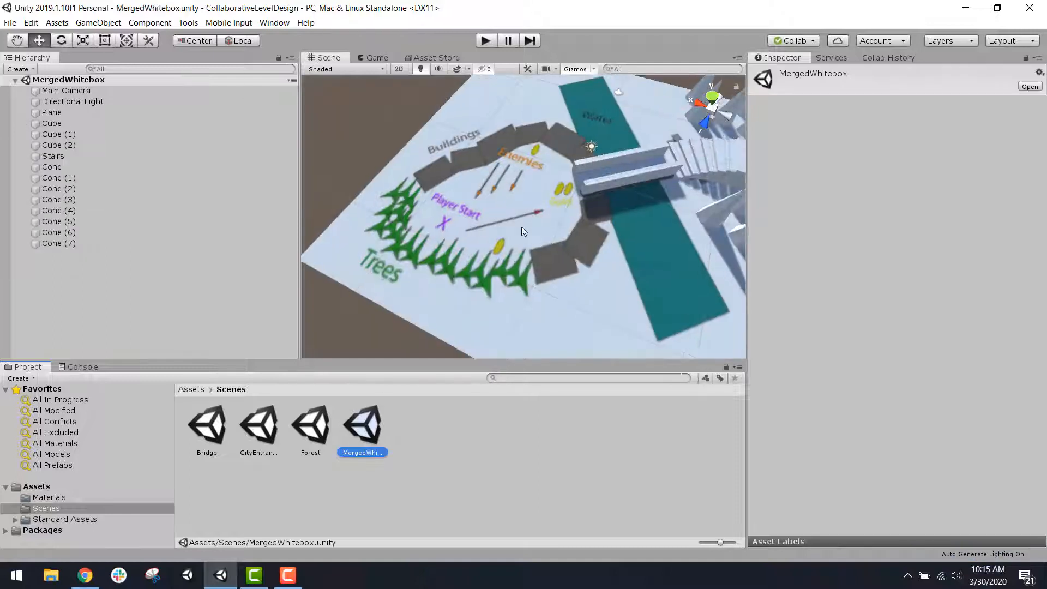
middle_drag(652, 198, 551, 235)
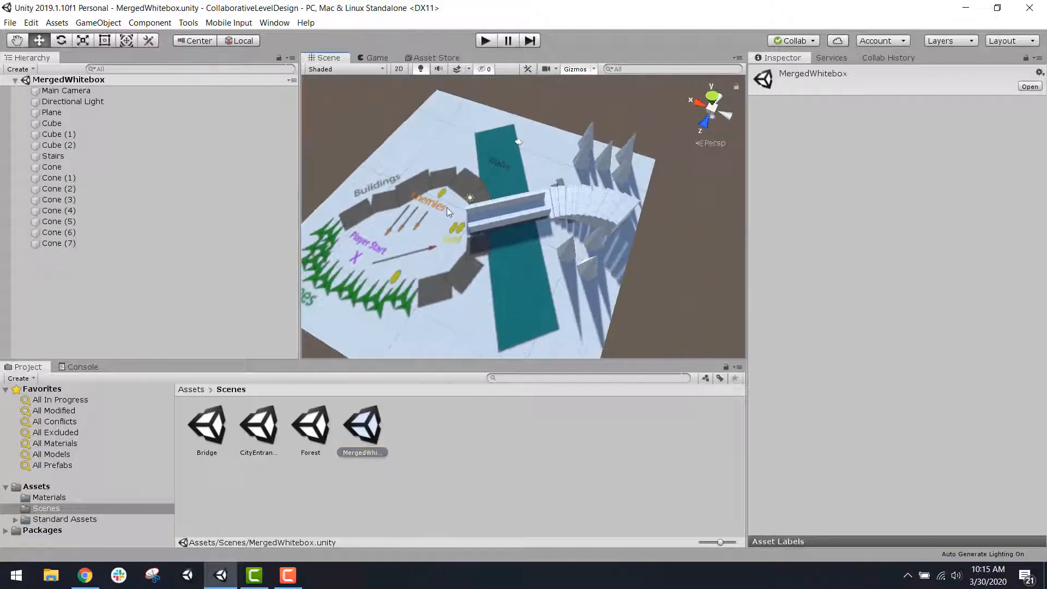
click(97, 324)
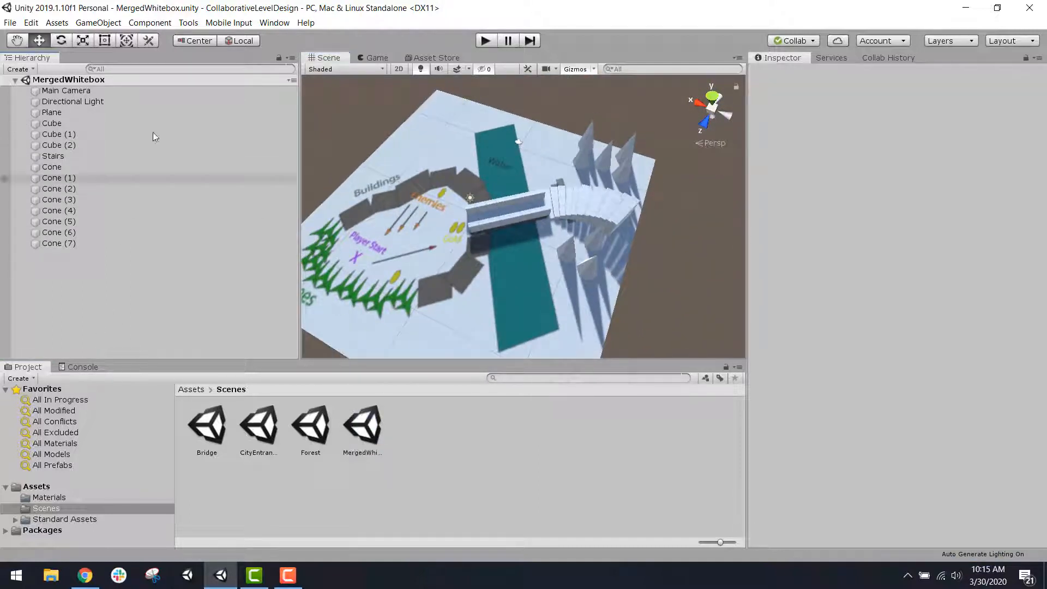
click(111, 25)
click(116, 37)
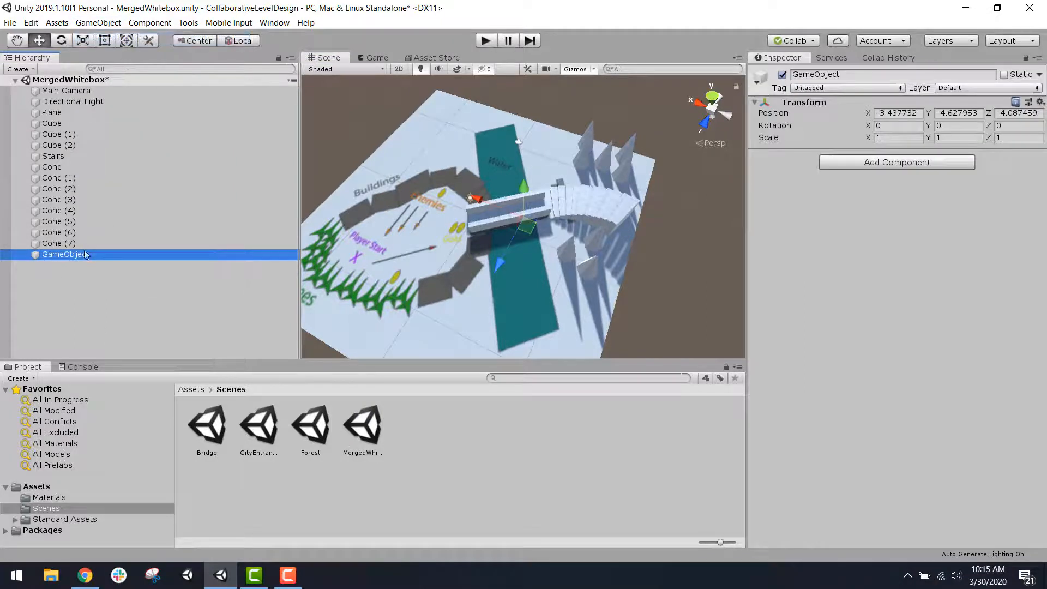
click(84, 254)
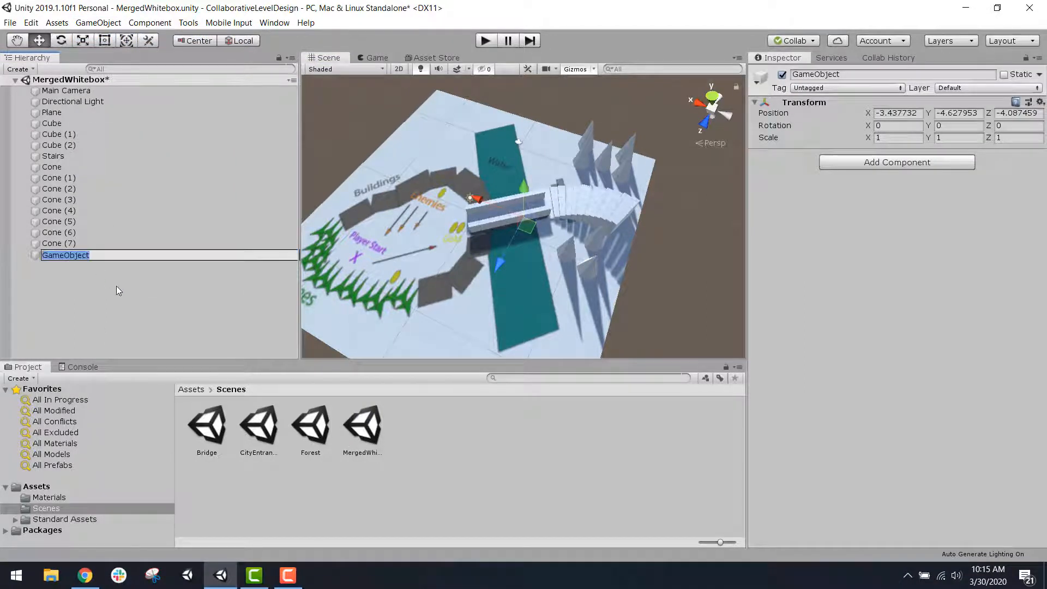
text(Bridge)
key(Return)
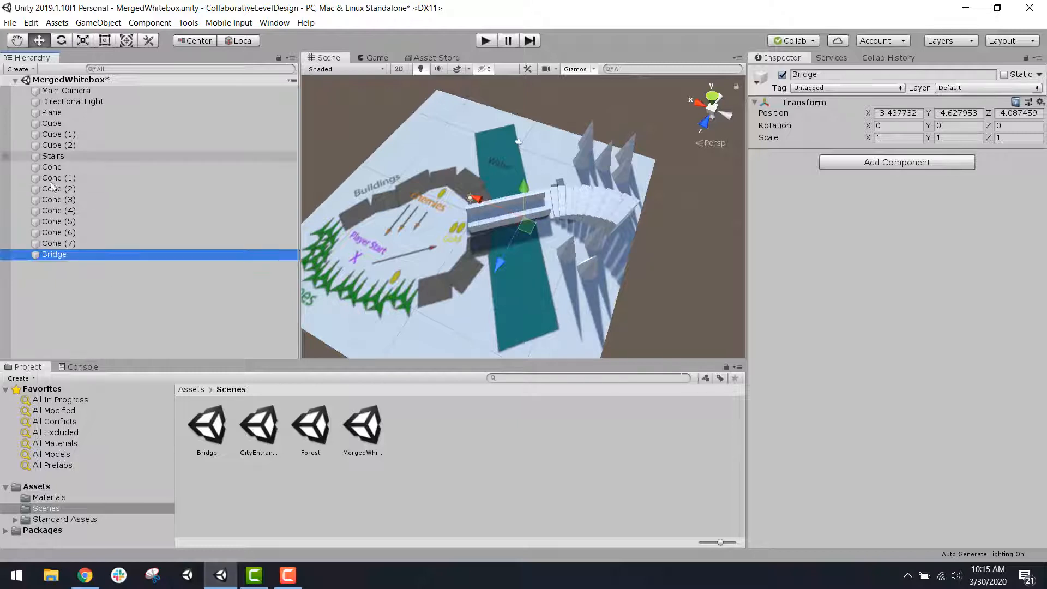
Step: Parent the cubes, the stairs and all the cones under the Bridge object, collapse the group and save the scene
click(82, 243)
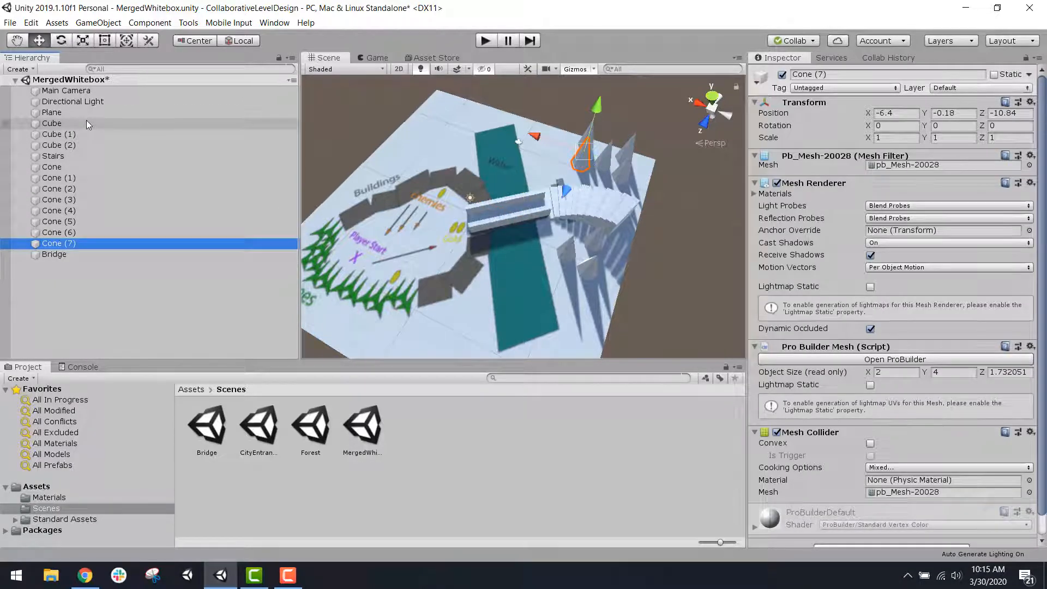
shift+drag(86, 121, 70, 254)
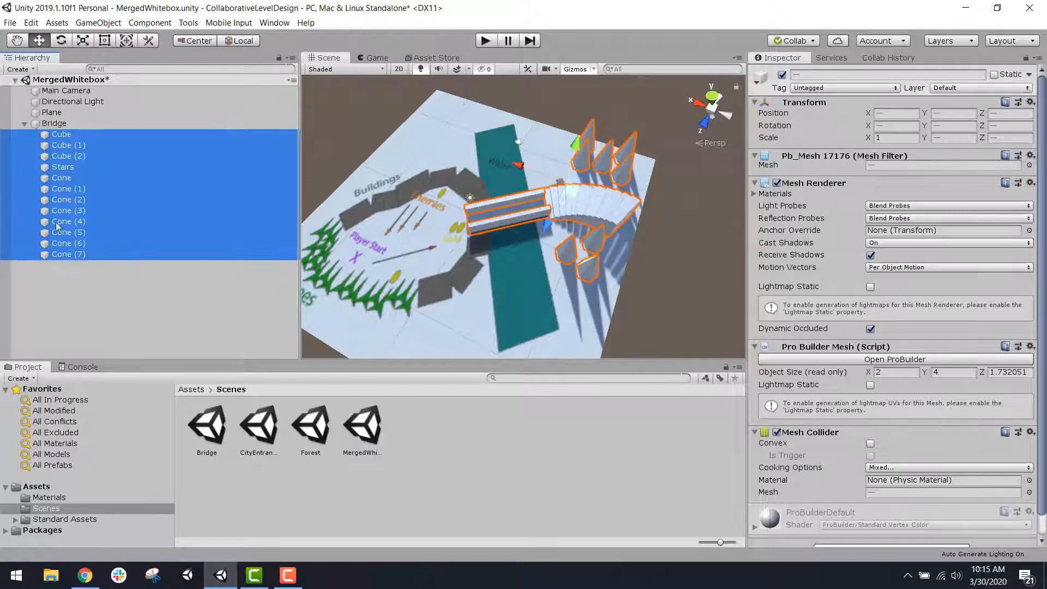
click(24, 124)
click(100, 285)
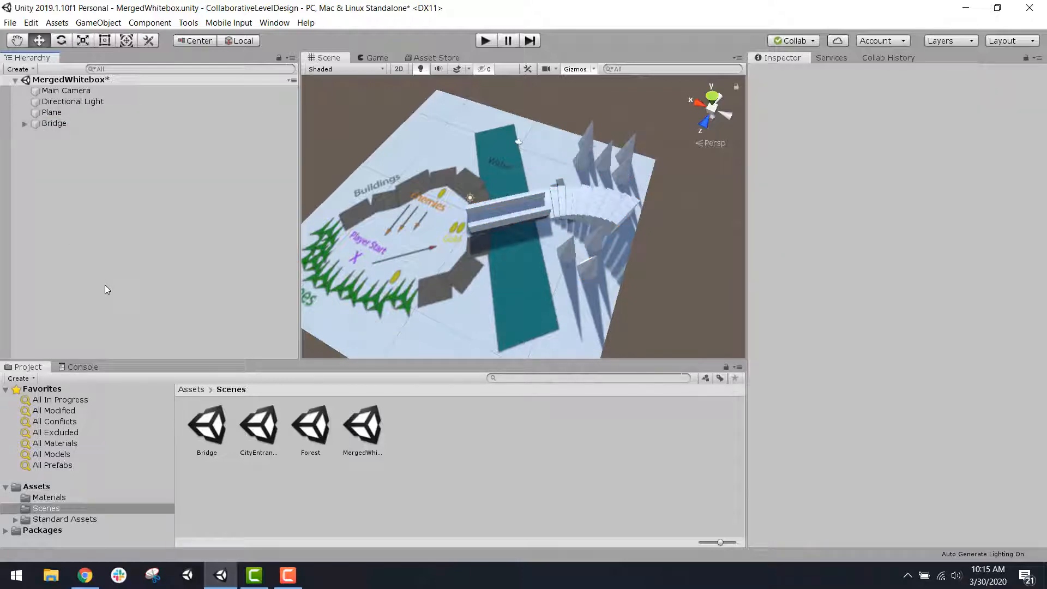
key(ctrl+s)
Step: Copy the CityEntrance parent object from the CityEntrance scene into the MergedWhitebox scene
double_click(265, 435)
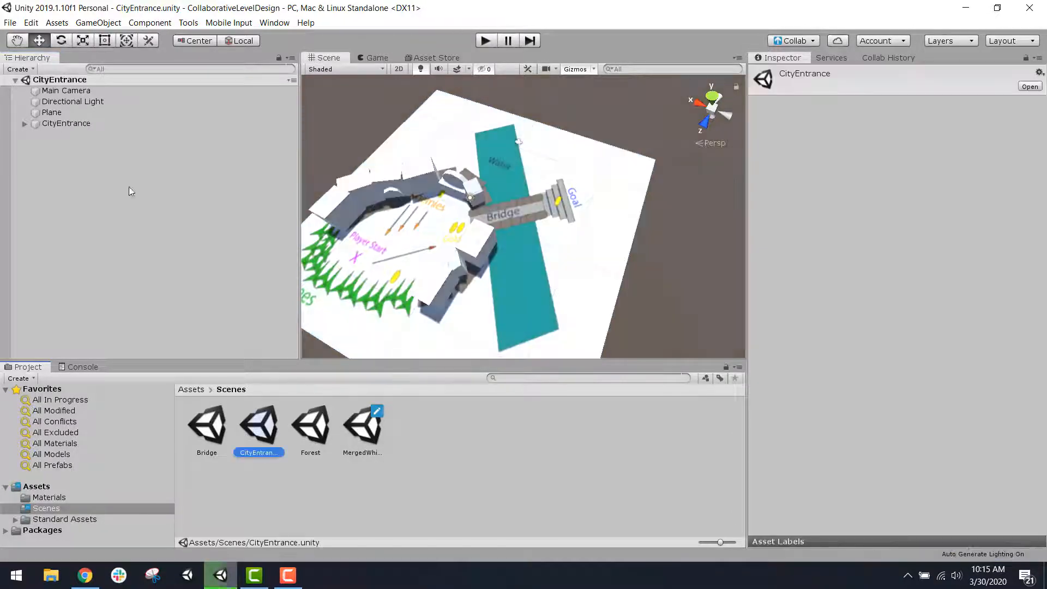
click(103, 125)
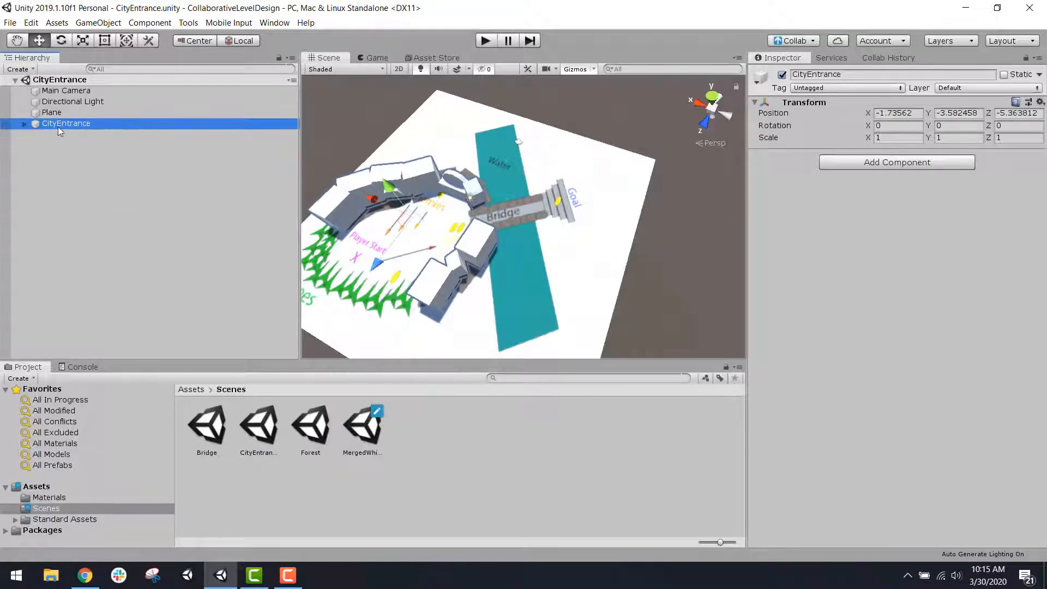
click(25, 125)
click(24, 125)
click(139, 222)
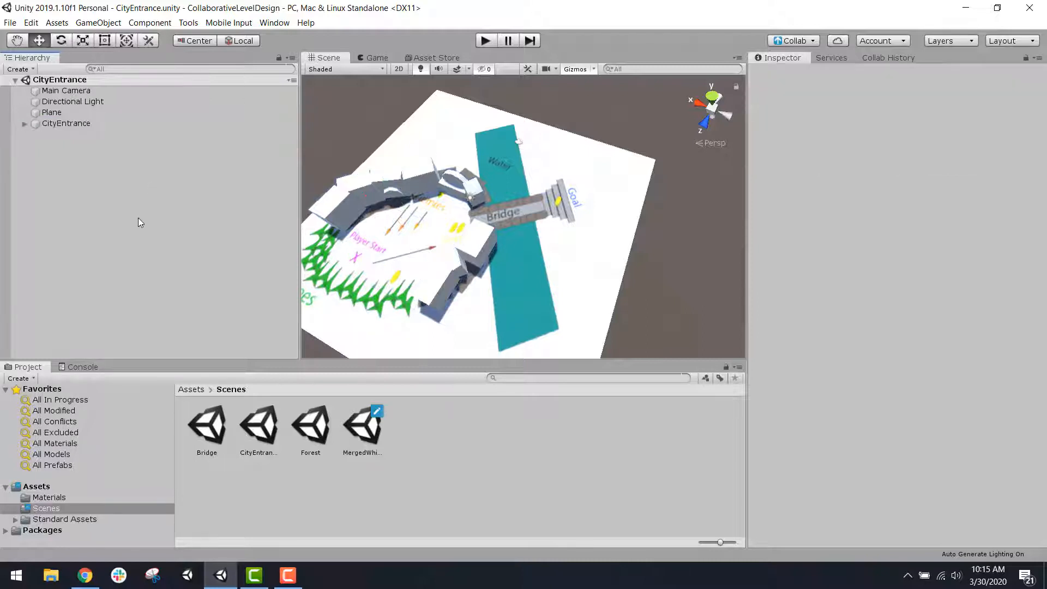
double_click(371, 428)
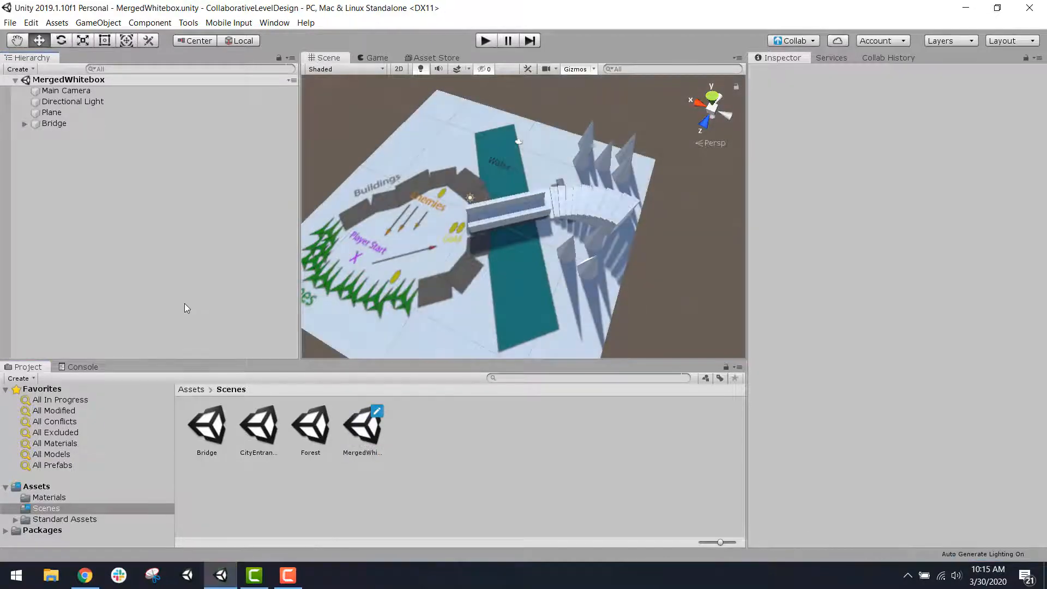
key(ctrl+v)
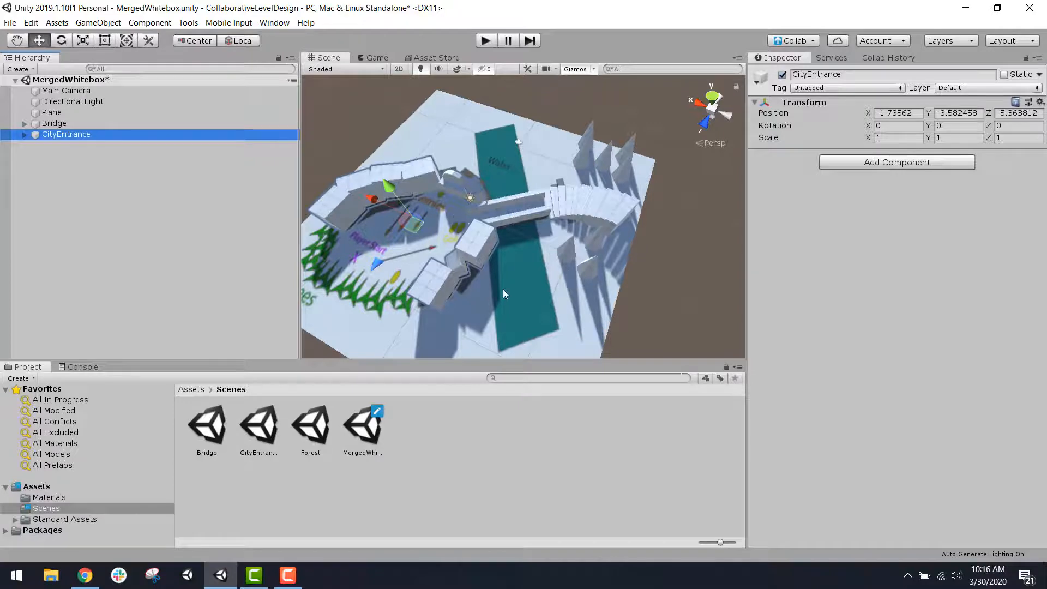
Step: Examine from several angles how the CityEntrance buildings meet the bridge and line up with the layout on the plane
middle_drag(503, 290, 633, 244)
right_drag(663, 258, 681, 249)
scroll(657, 261, up, 10)
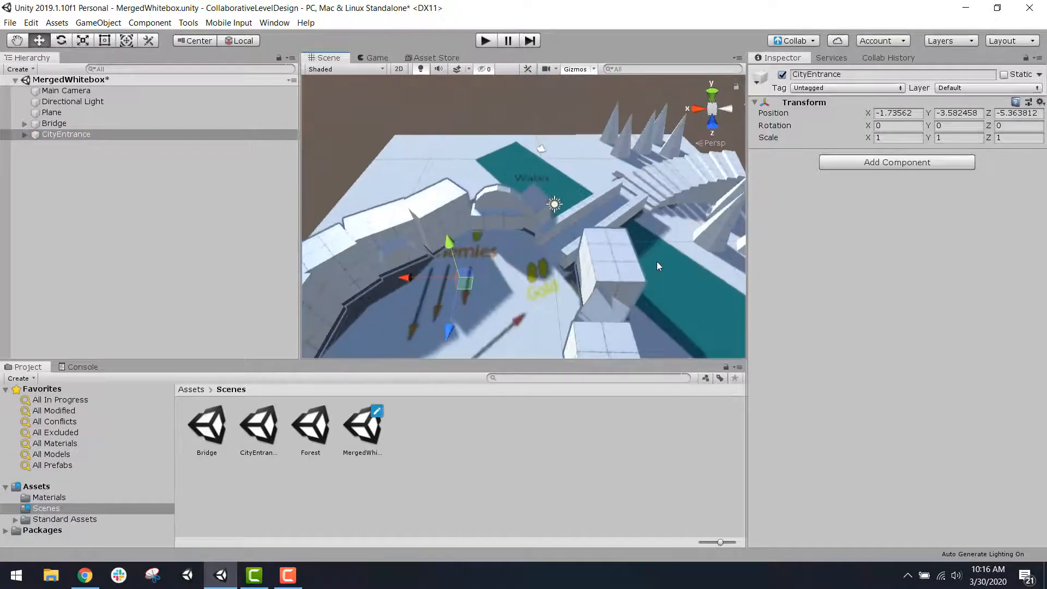
middle_drag(515, 301, 540, 243)
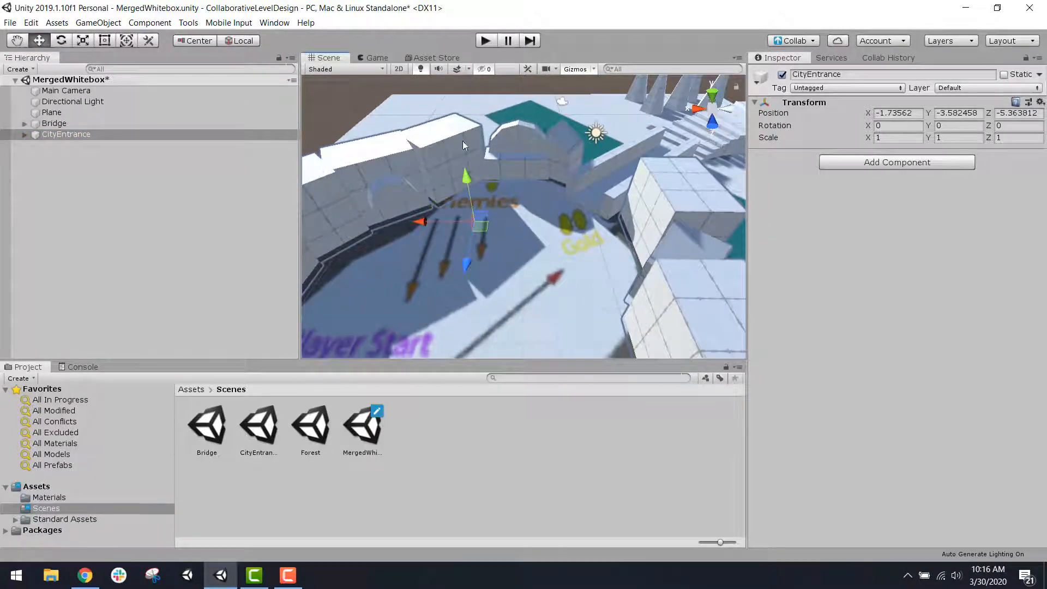
scroll(644, 250, down, 6)
middle_drag(666, 206, 577, 243)
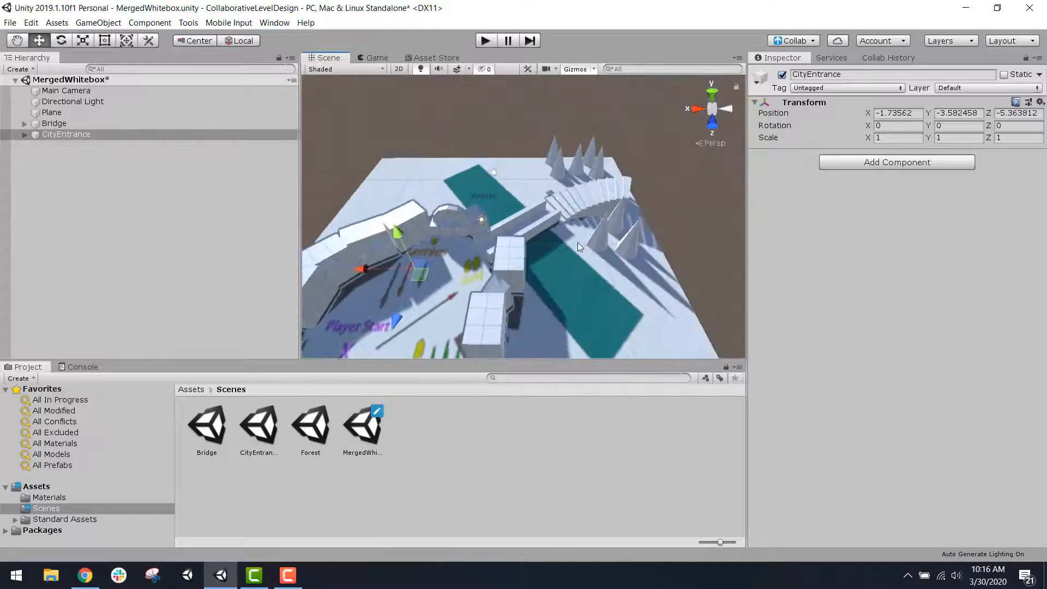
scroll(578, 243, up, 4)
right_drag(615, 261, 448, 337)
middle_drag(623, 221, 522, 240)
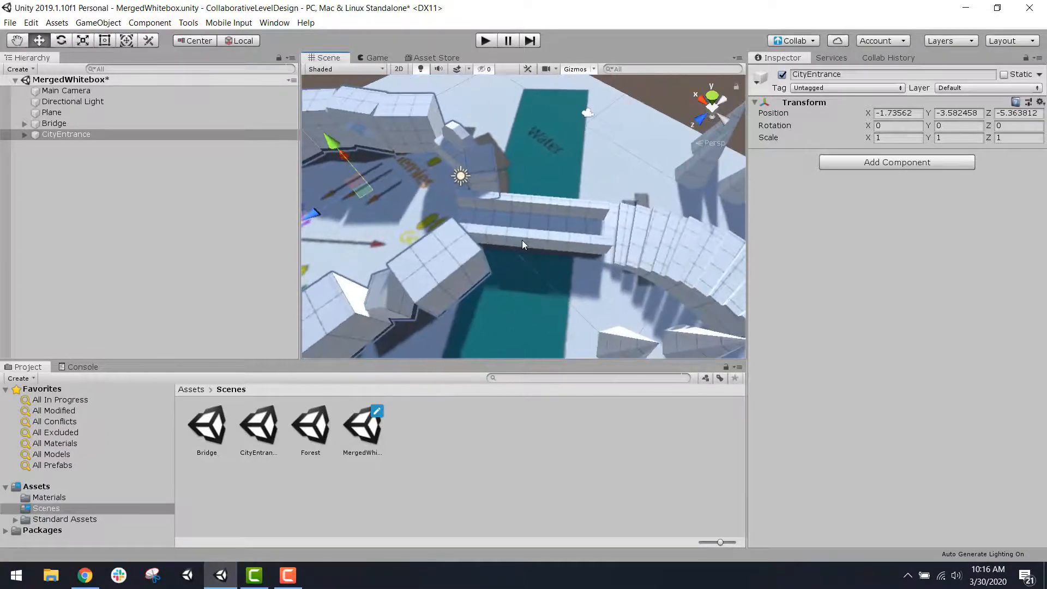
scroll(522, 245, up, 4)
scroll(522, 244, up, 1)
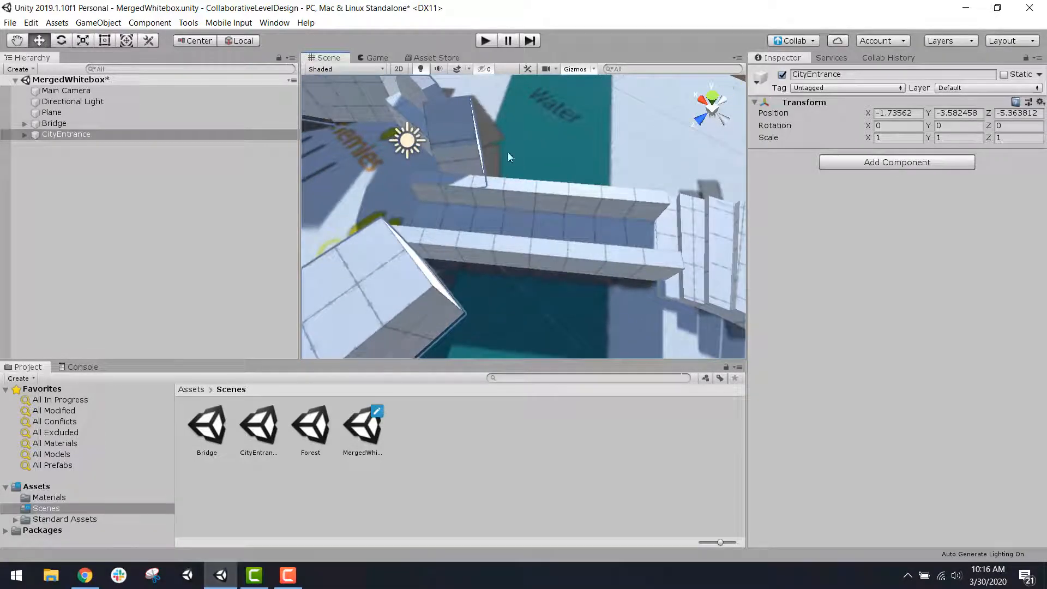
scroll(552, 133, up, 3)
middle_drag(552, 133, 697, 147)
scroll(557, 181, down, 8)
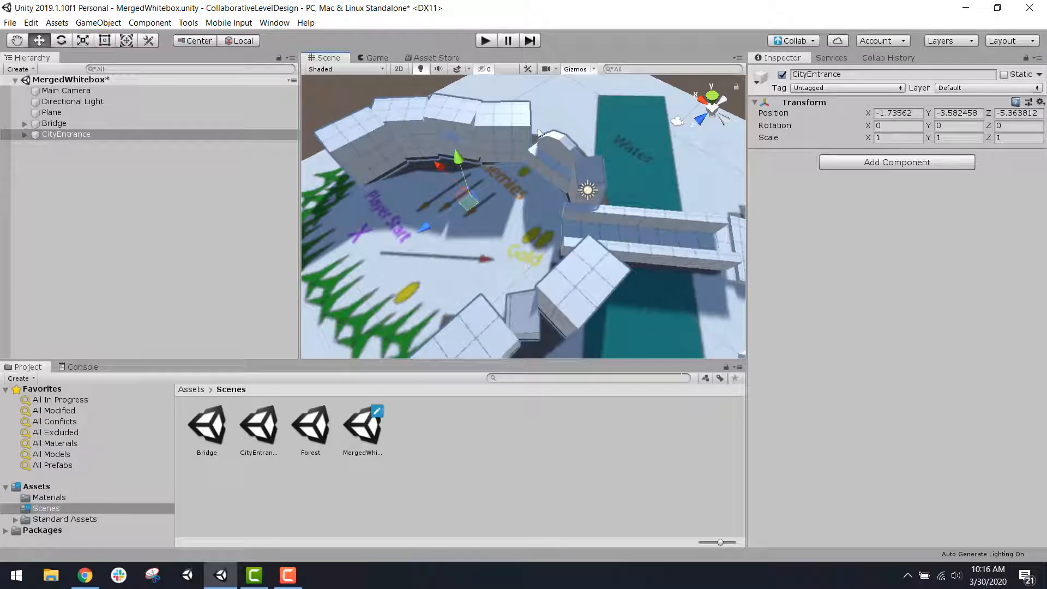
scroll(561, 286, down, 6)
middle_drag(515, 294, 534, 279)
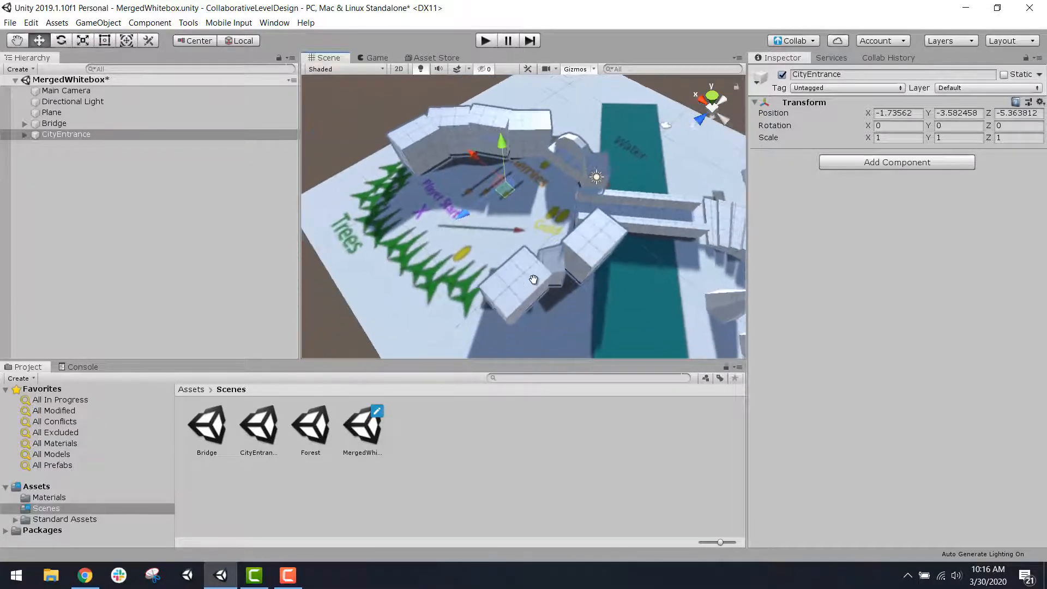
Step: Save the MergedWhitebox scene and load the Forest scene alongside it in the hierarchy
key(ctrl+s)
scroll(443, 309, down, 6)
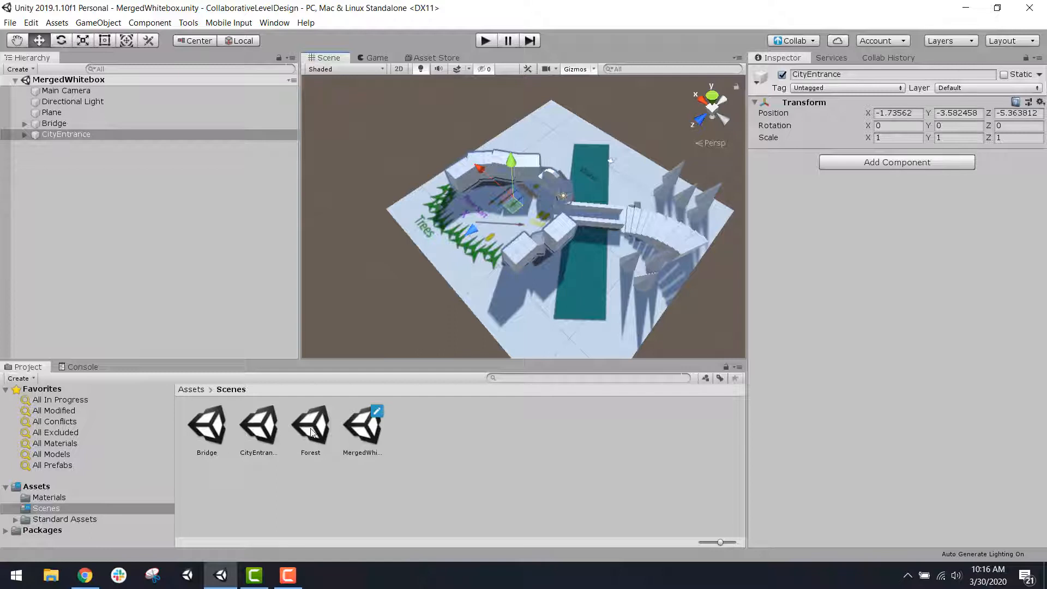
drag(316, 434, 137, 301)
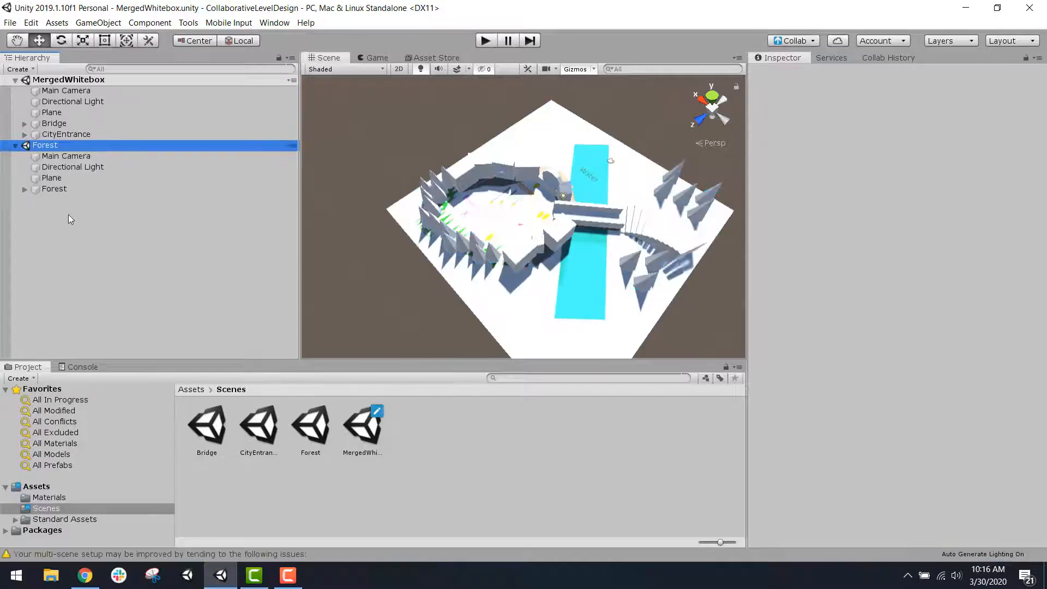
scroll(533, 251, up, 3)
scroll(533, 251, down, 2)
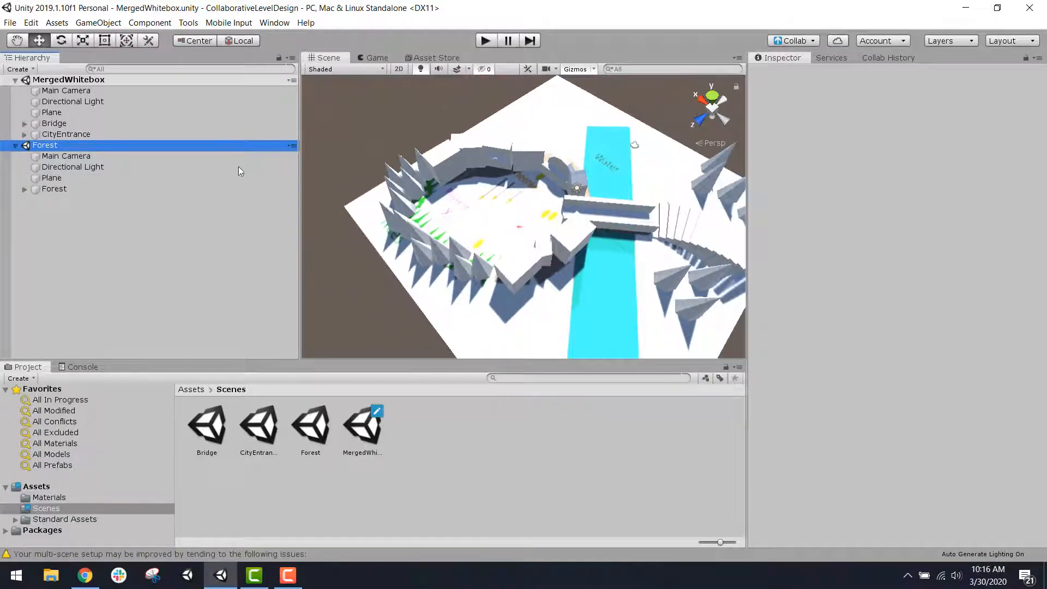
Step: Compare the Directional Light objects of the Forest and MergedWhitebox scenes
click(101, 167)
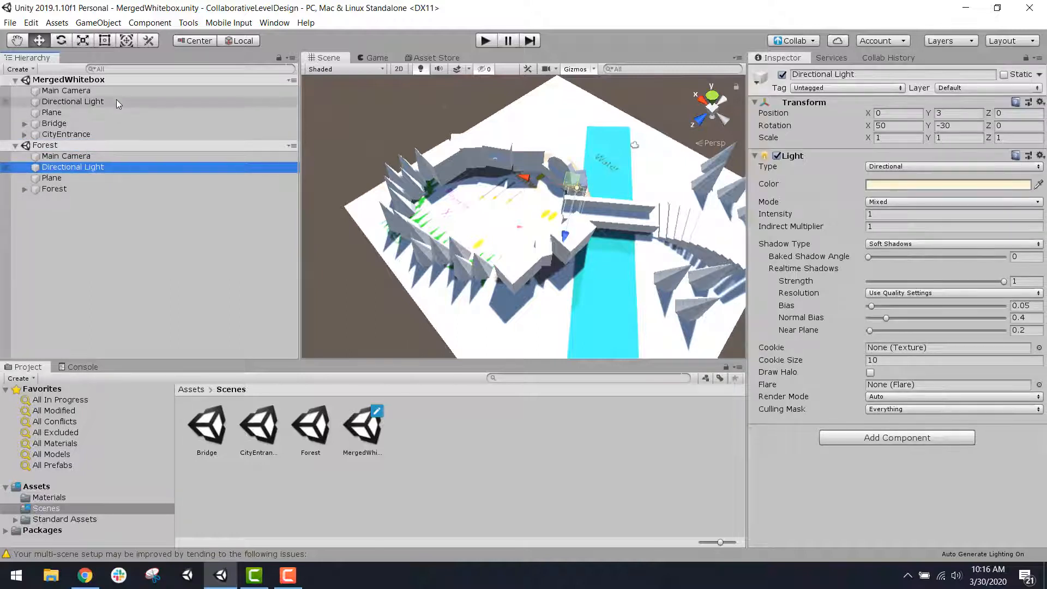
click(116, 101)
click(89, 167)
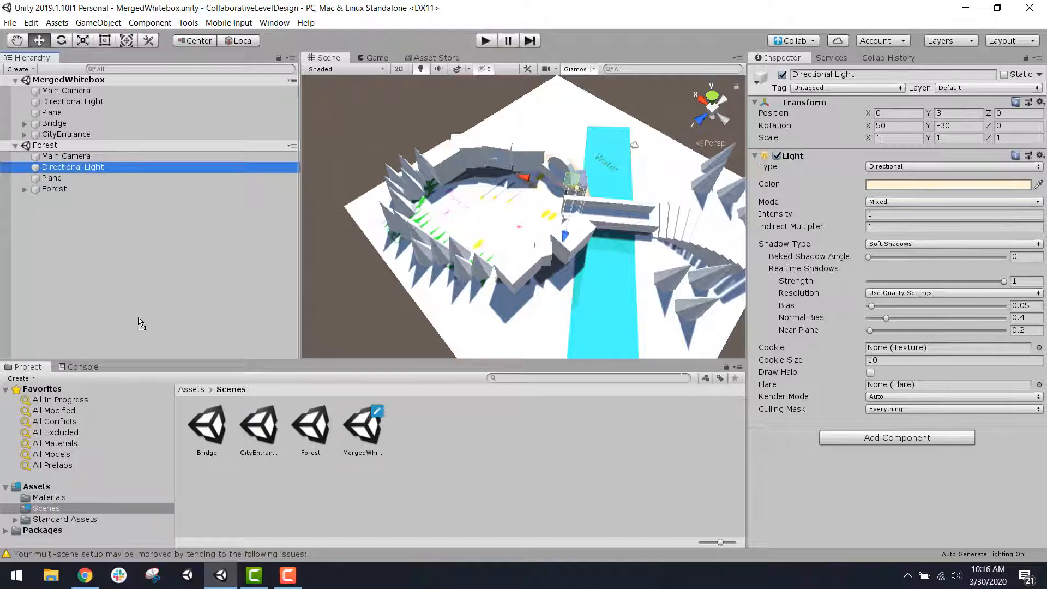
Step: Load the CityEntrance scene alongside the MergedWhitebox and Forest scenes and check the combined lighting
drag(138, 317, 138, 318)
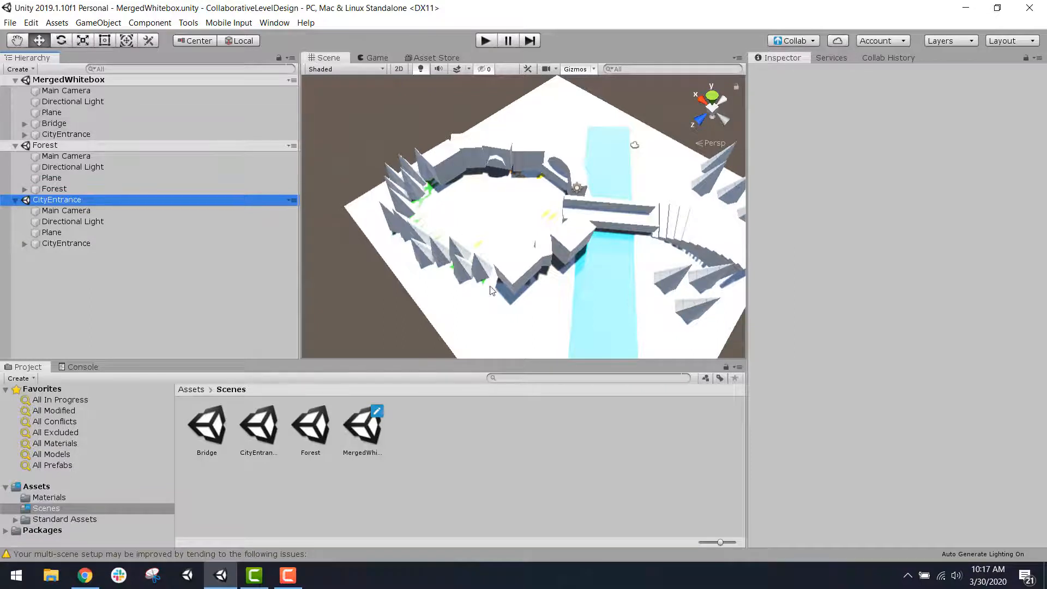
scroll(671, 248, up, 3)
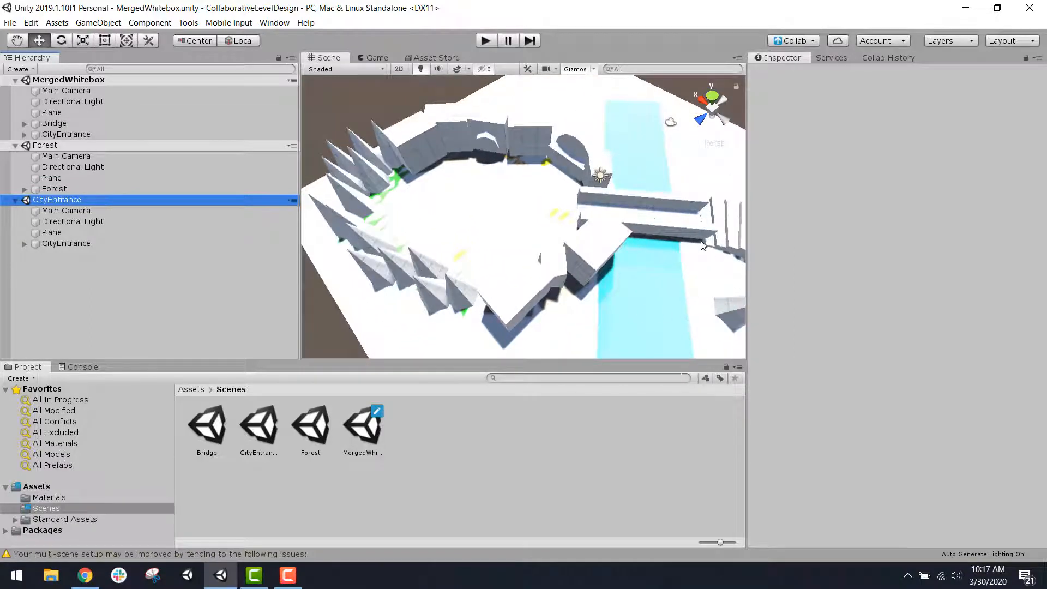
scroll(703, 245, down, 4)
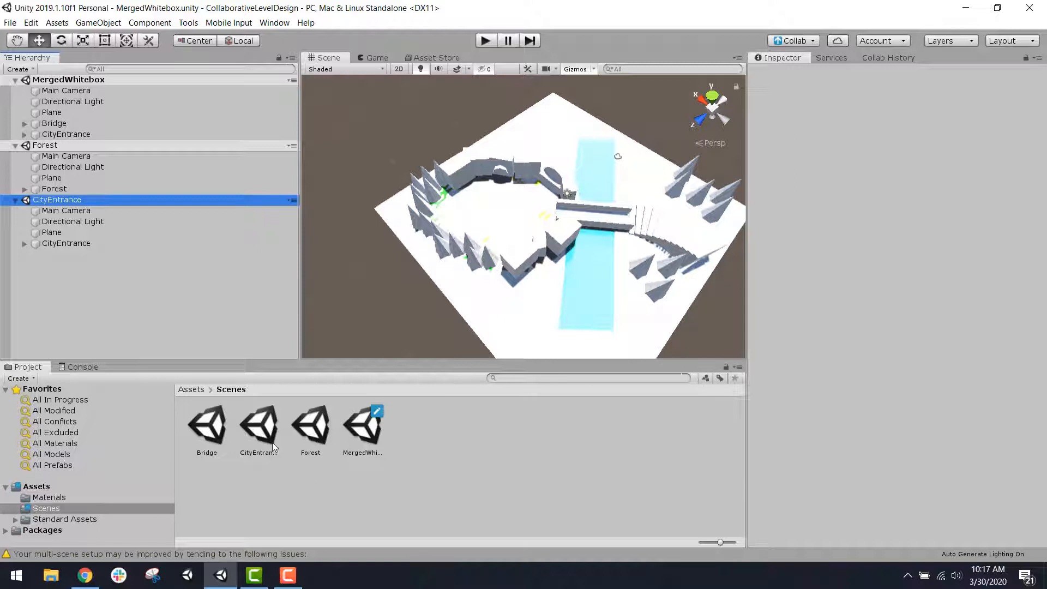
Step: Copy the Forest parent object from the Forest scene into the MergedWhitebox scene
double_click(312, 431)
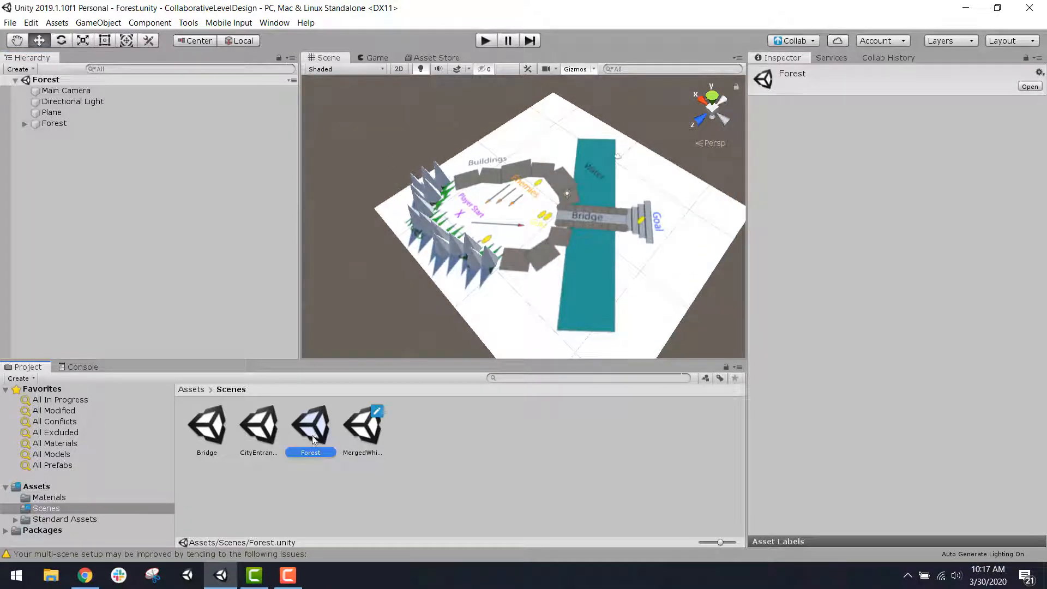
scroll(537, 223, up, 3)
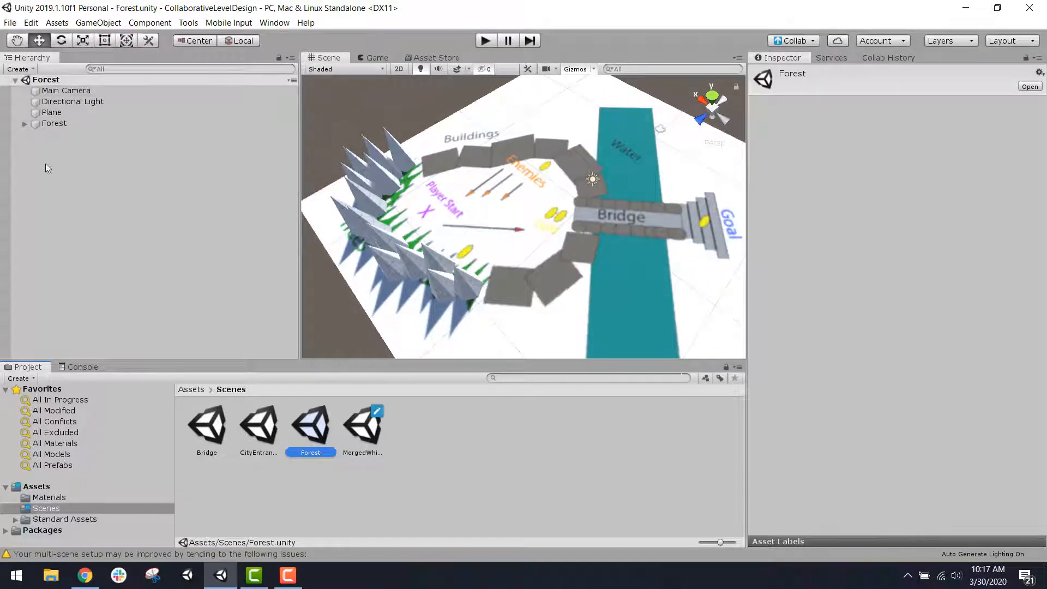
click(57, 124)
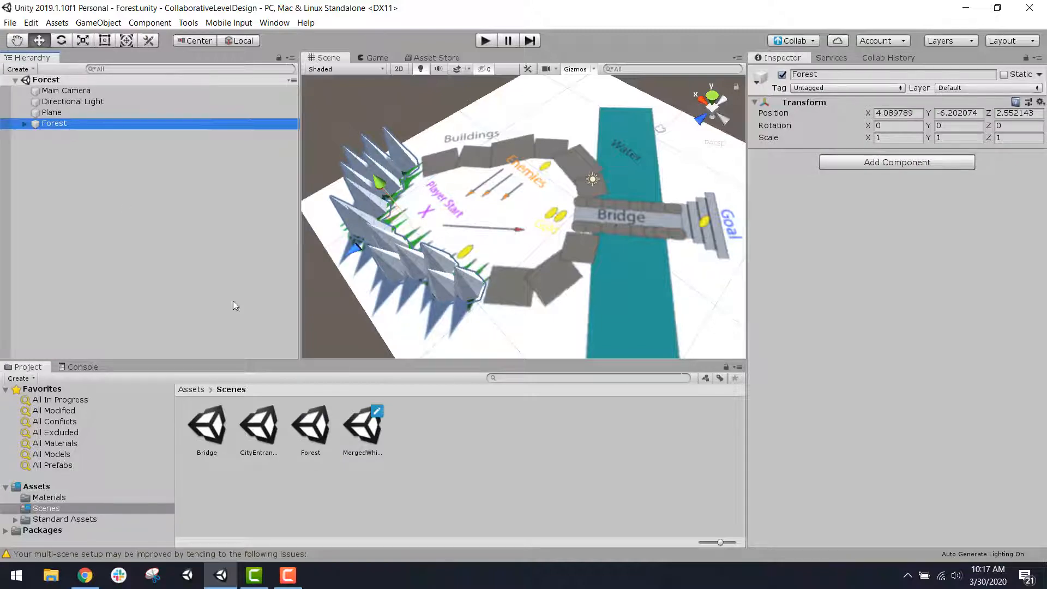
double_click(365, 431)
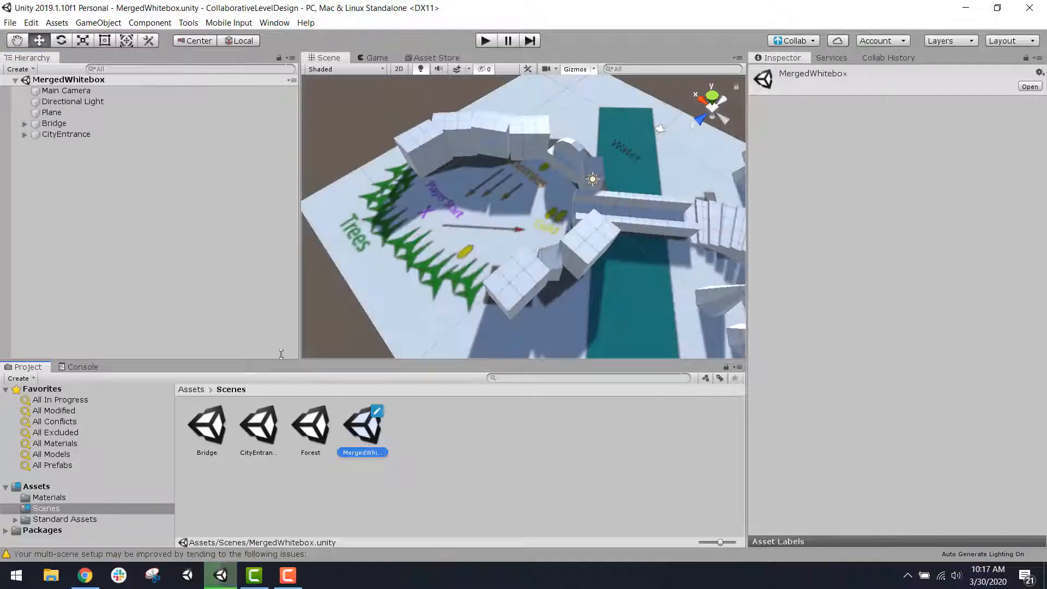
click(198, 299)
key(ctrl+v)
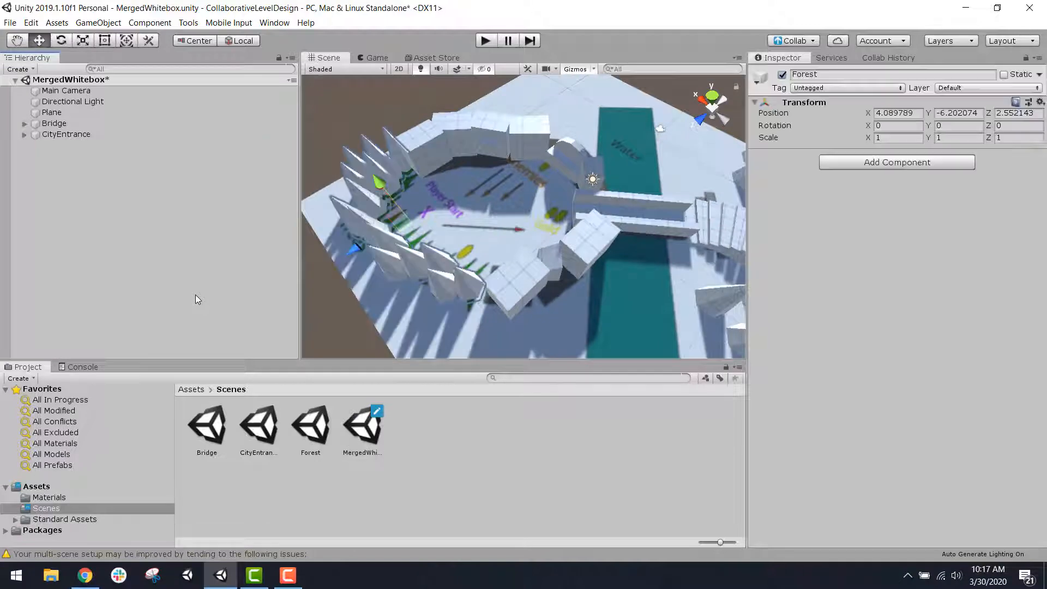
Step: Check how the forest trees line up with the buildings and the layout on the plane, and save the MergedWhitebox scene
scroll(531, 187, up, 5)
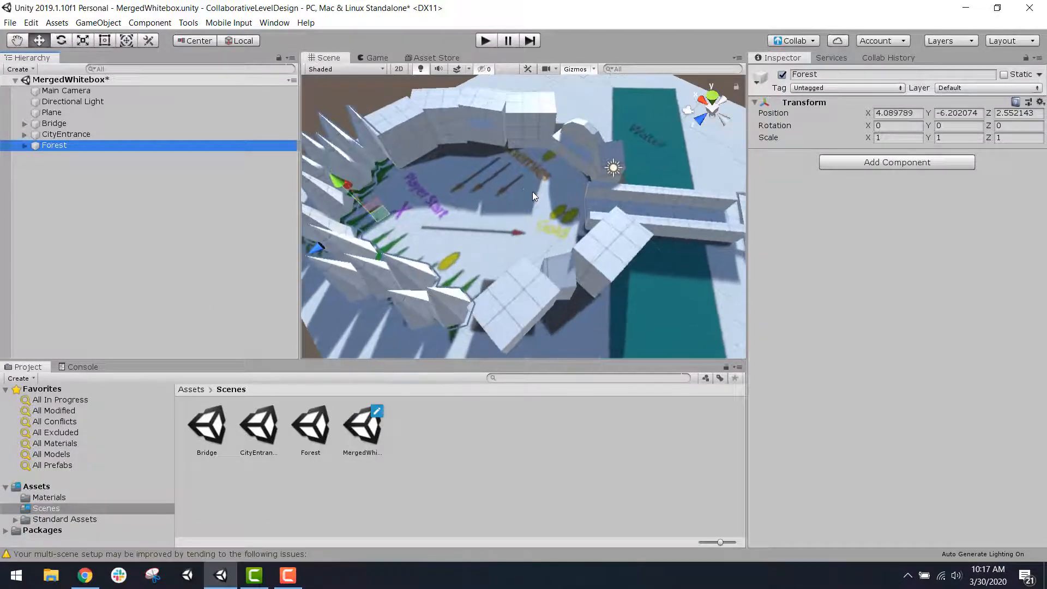
right_drag(531, 189, 465, 194)
scroll(503, 182, up, 9)
right_drag(533, 189, 521, 162)
key(ctrl+s)
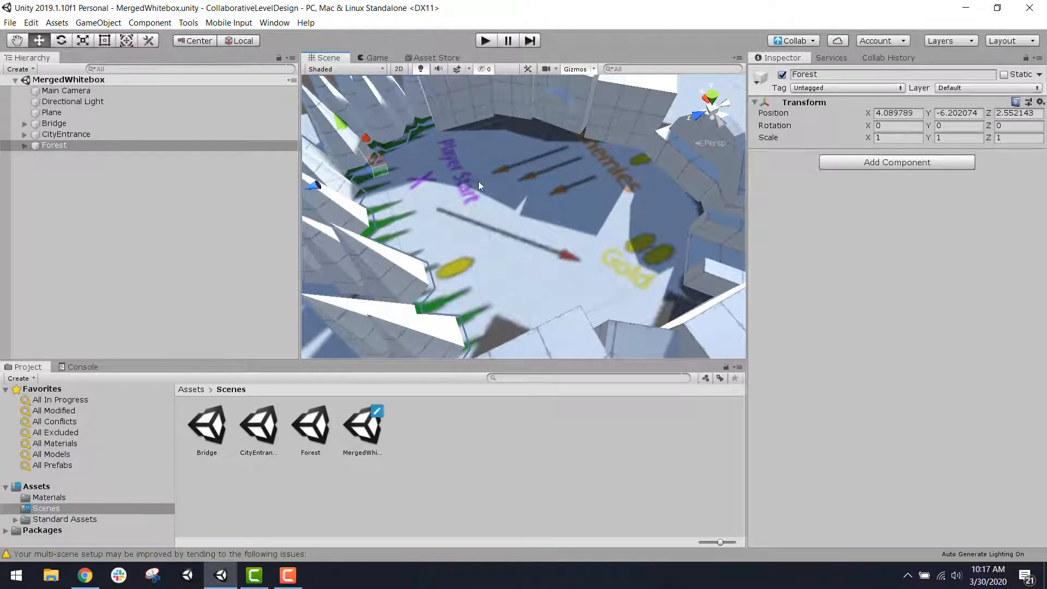
Step: Place the RigidBodyFPSController prefab from the Standard Assets FirstPersonCharacter folder beside the Player Start mark on the plane
click(190, 389)
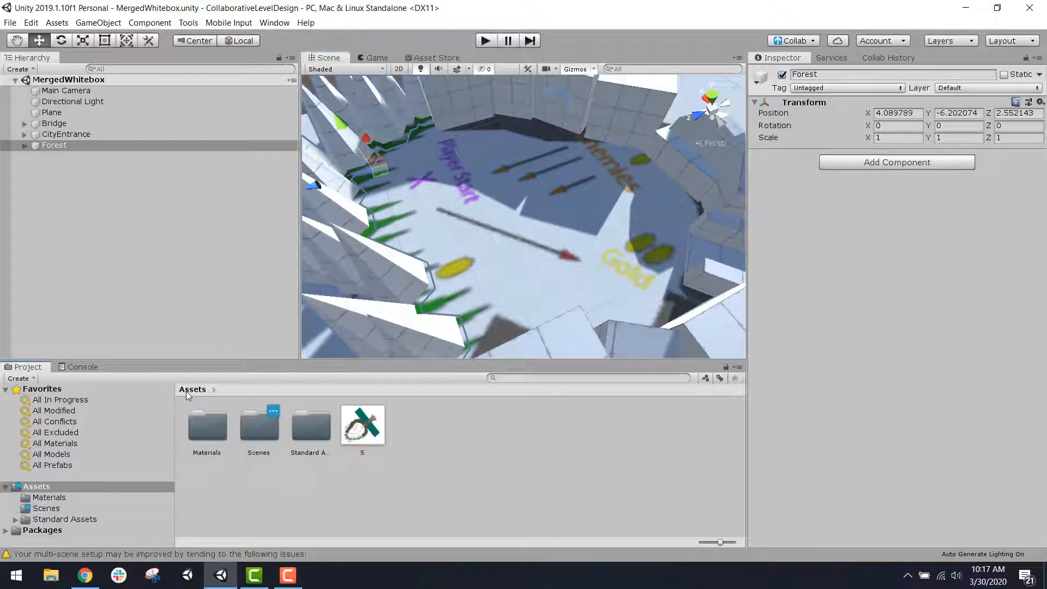
double_click(312, 426)
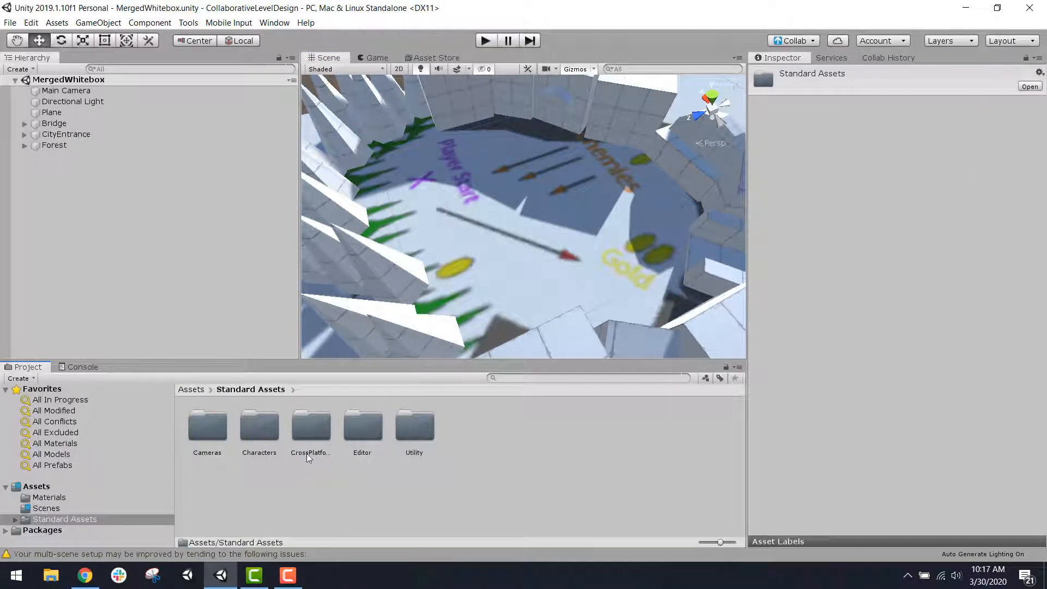
double_click(257, 435)
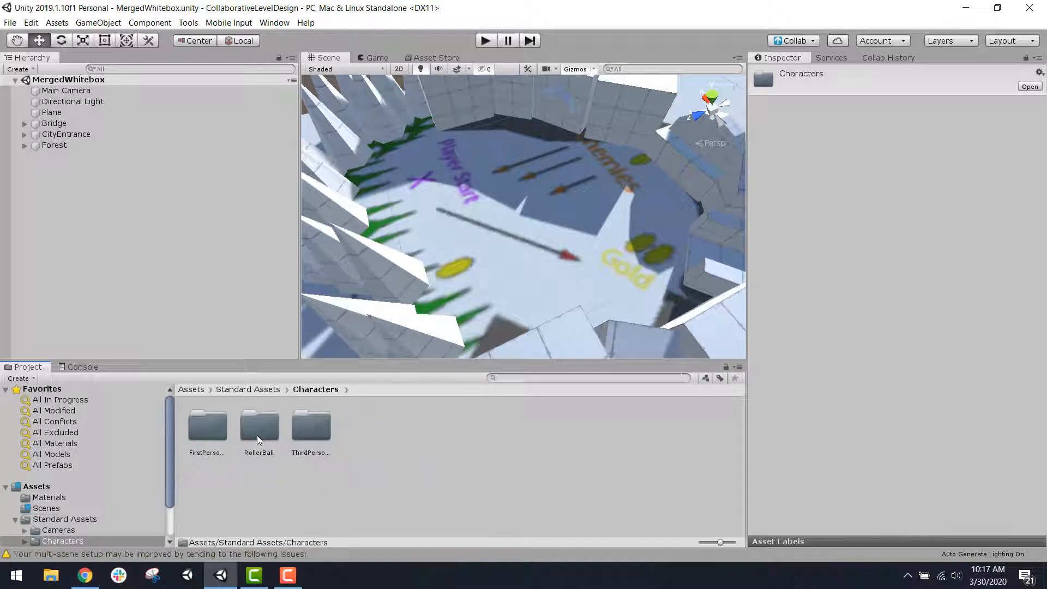
double_click(217, 433)
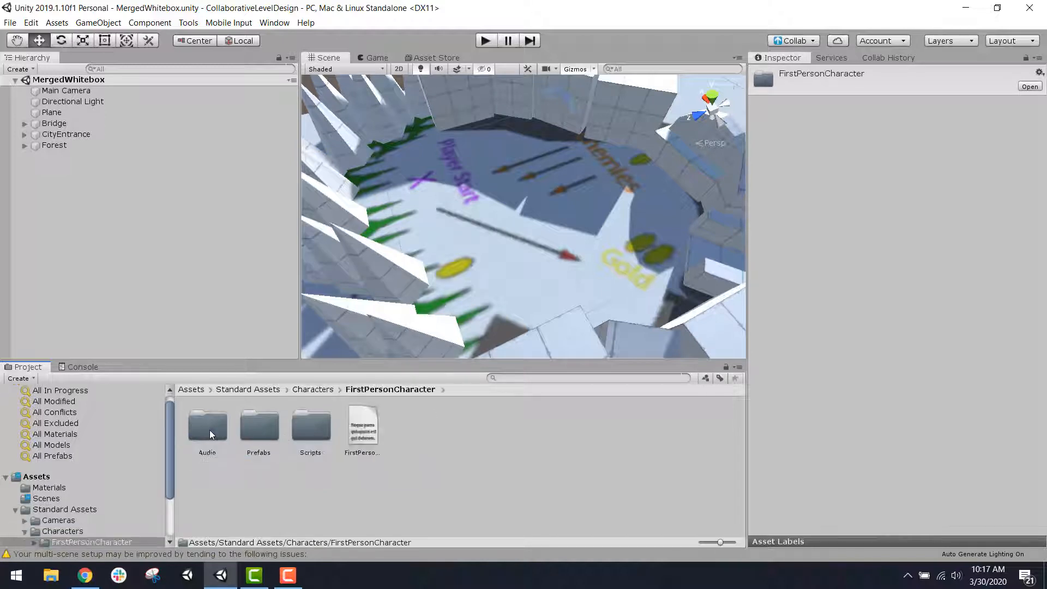
double_click(266, 431)
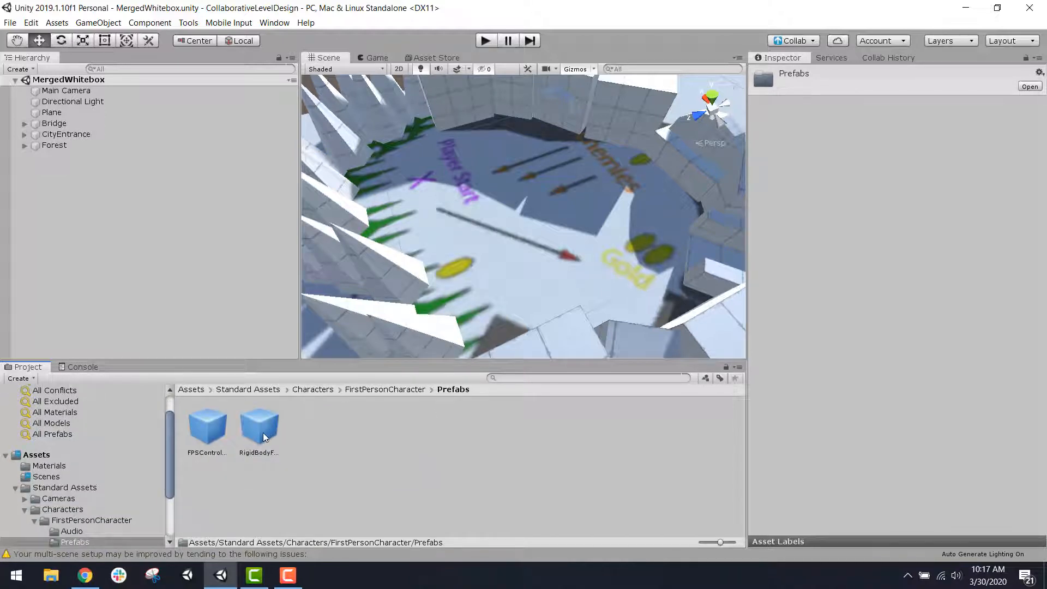
drag(263, 433, 489, 166)
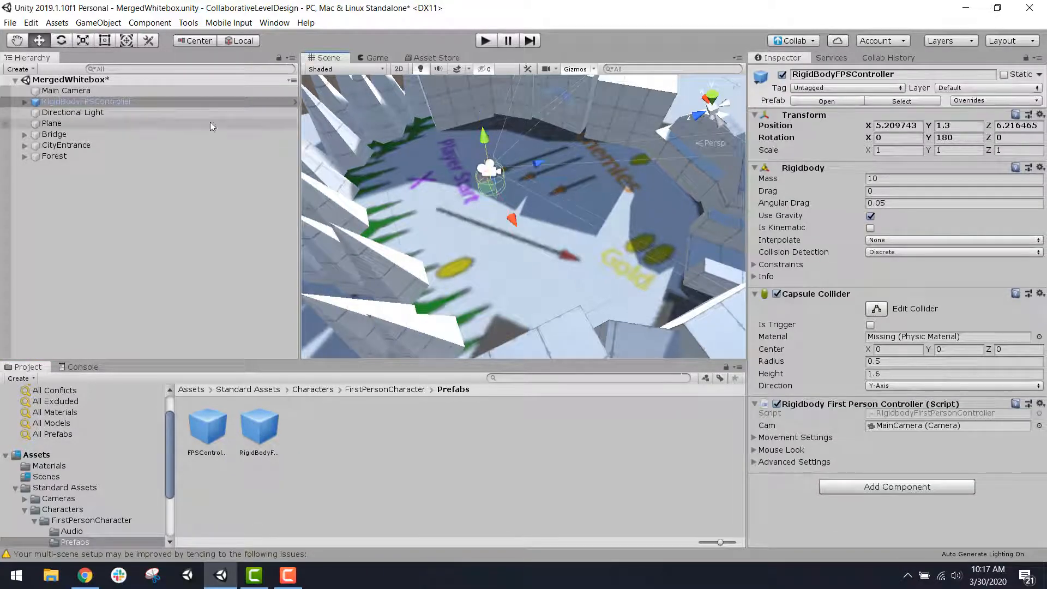
Step: Deactivate the Main Camera object and select the RigidBodyFPSController
click(134, 90)
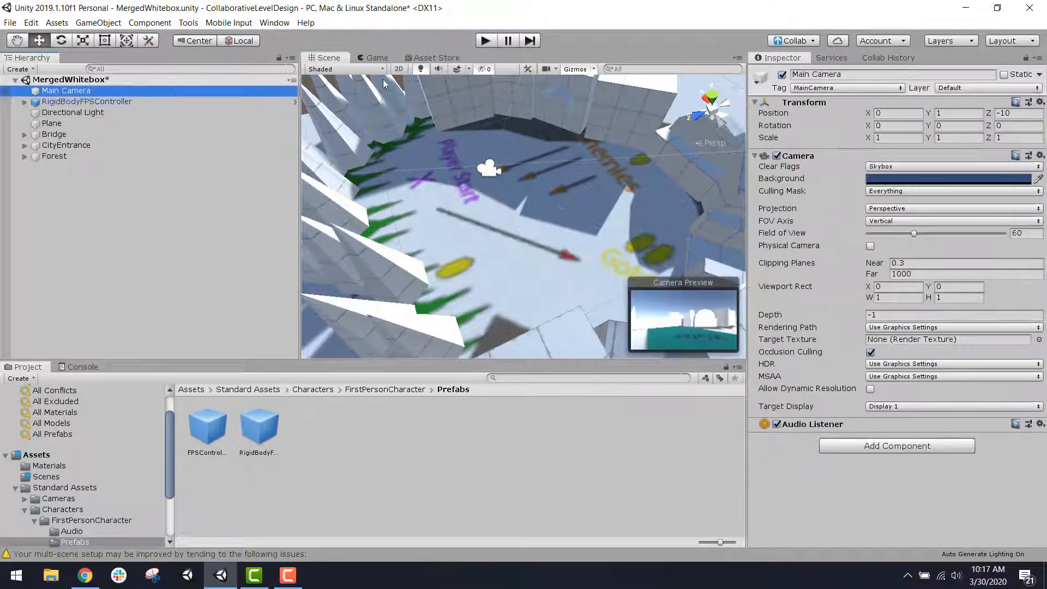
click(782, 74)
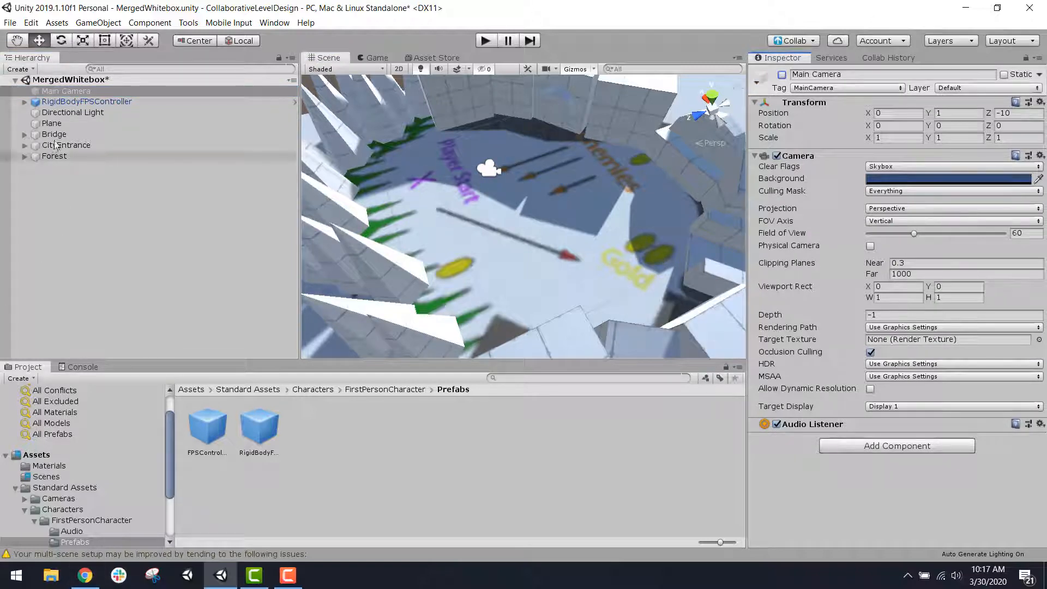
click(164, 102)
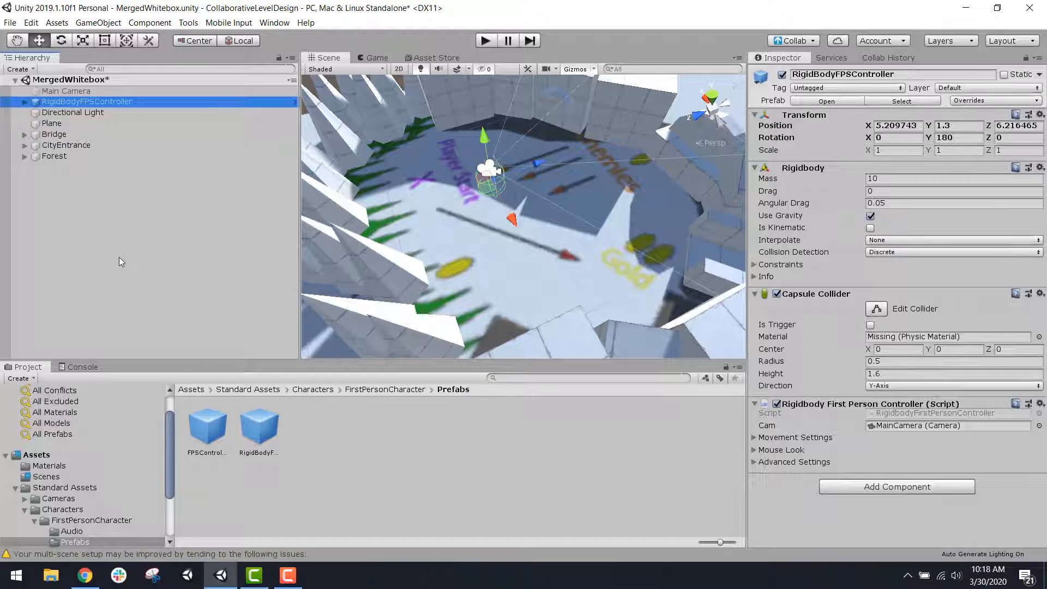
Step: Open the My Assets list in the Asset Store and show the project's root Assets folder
click(448, 58)
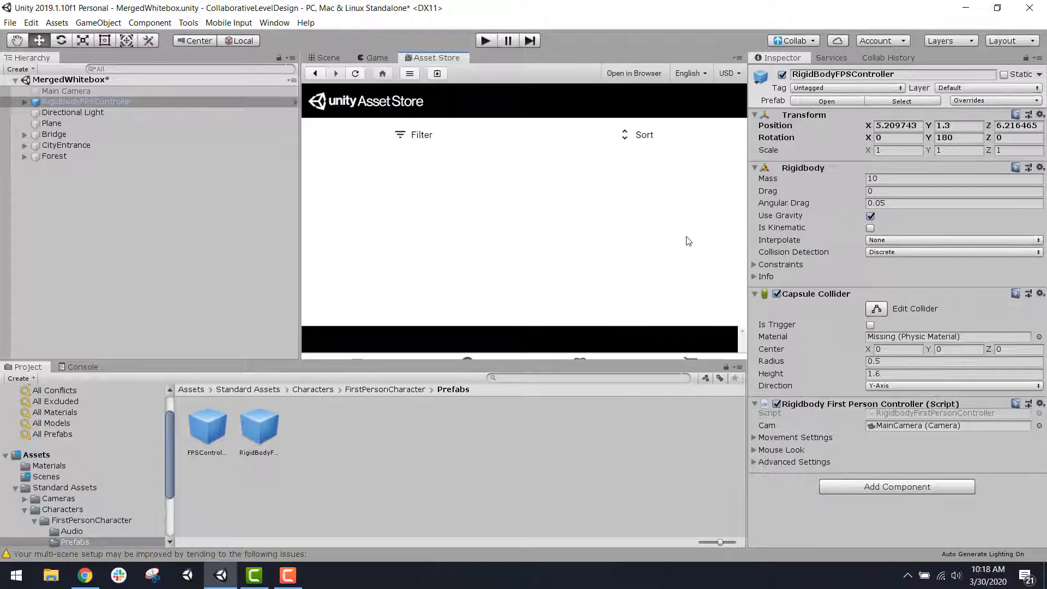
click(190, 391)
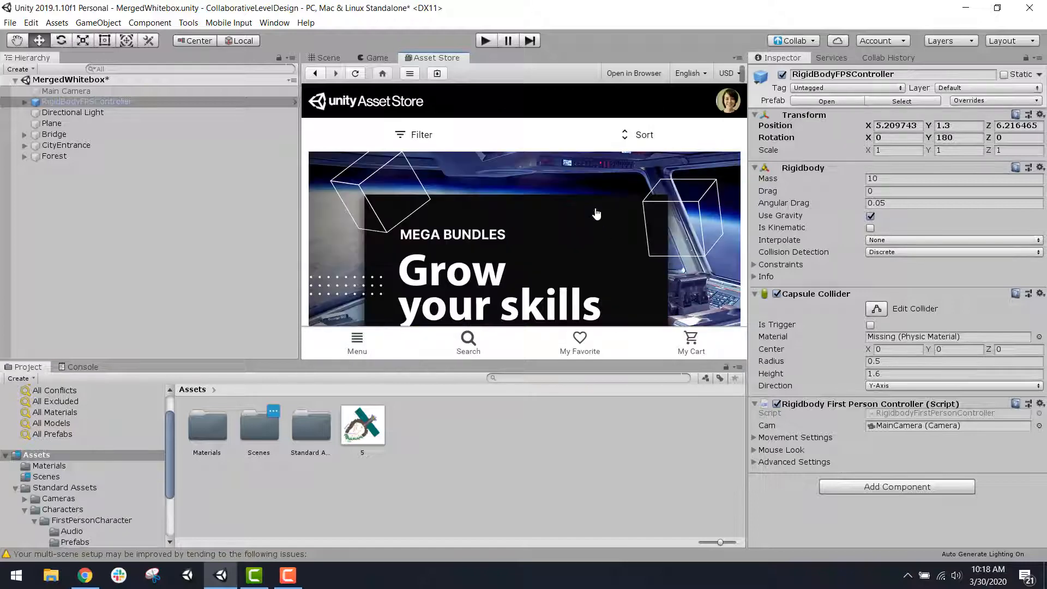
click(721, 102)
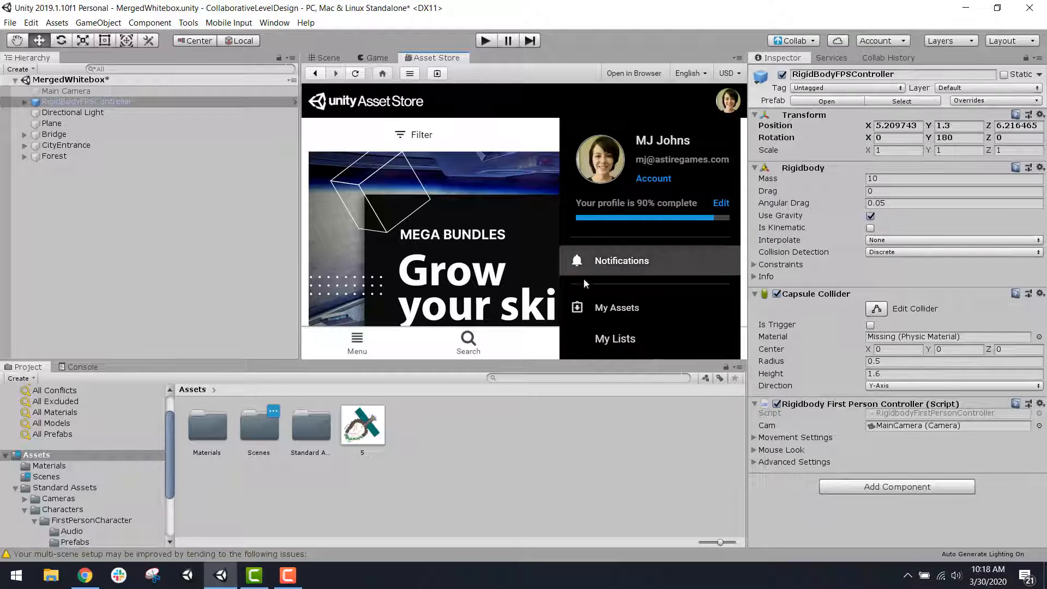
click(644, 317)
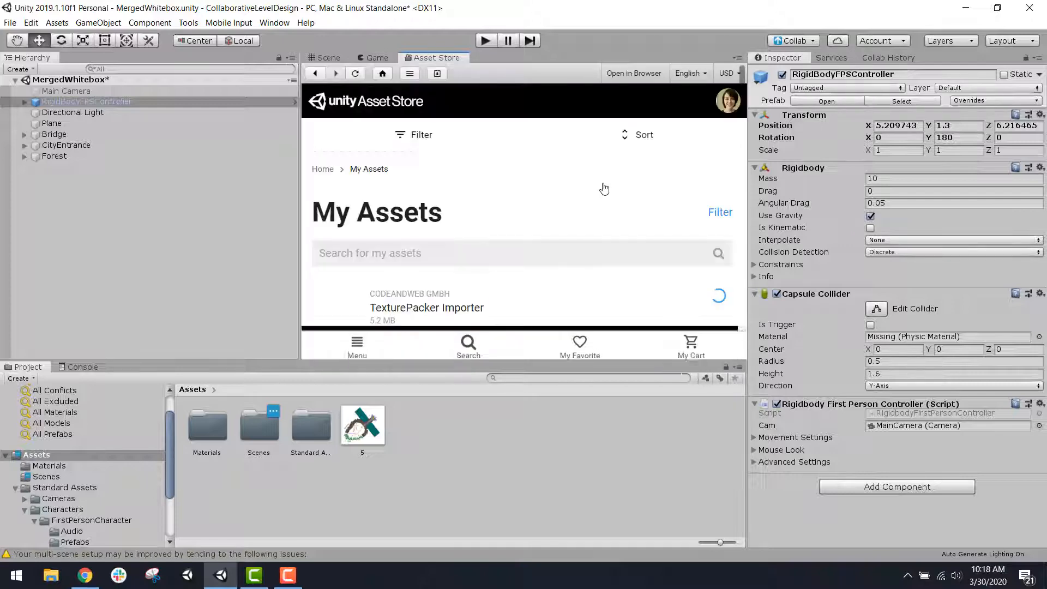
Step: Look through the purchased packages in My Assets for the Standard Assets package
scroll(559, 231, down, 5)
scroll(558, 232, down, 3)
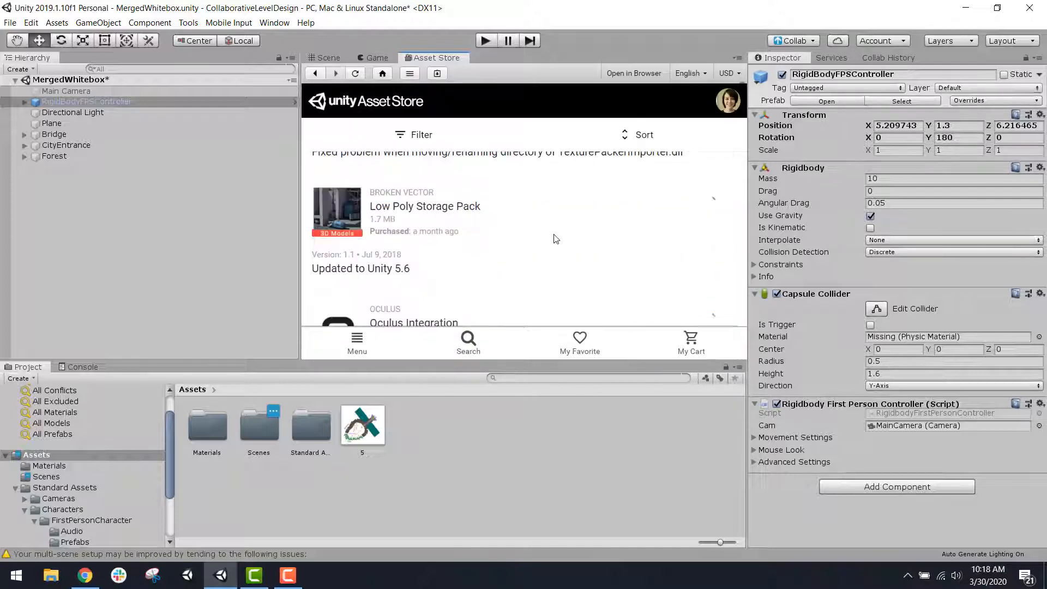
scroll(554, 237, down, 2)
scroll(552, 241, down, 6)
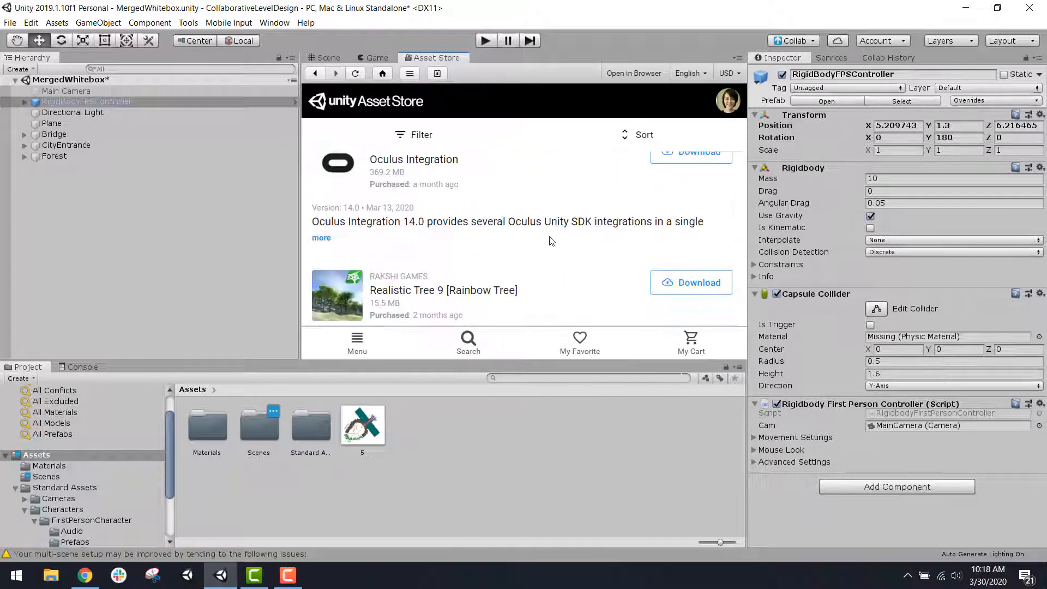
scroll(552, 240, down, 3)
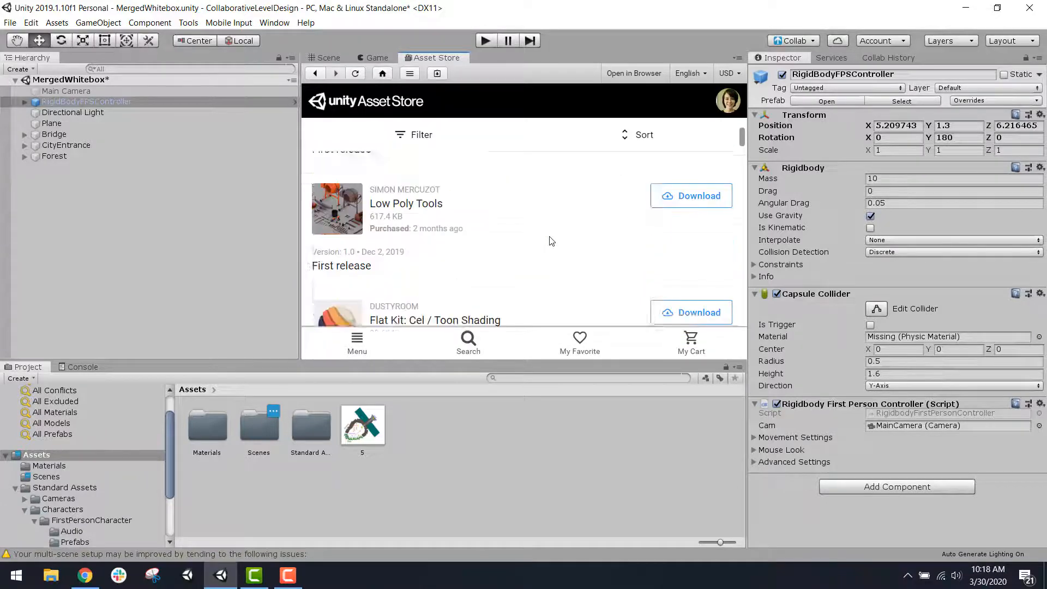
scroll(492, 308, down, 1)
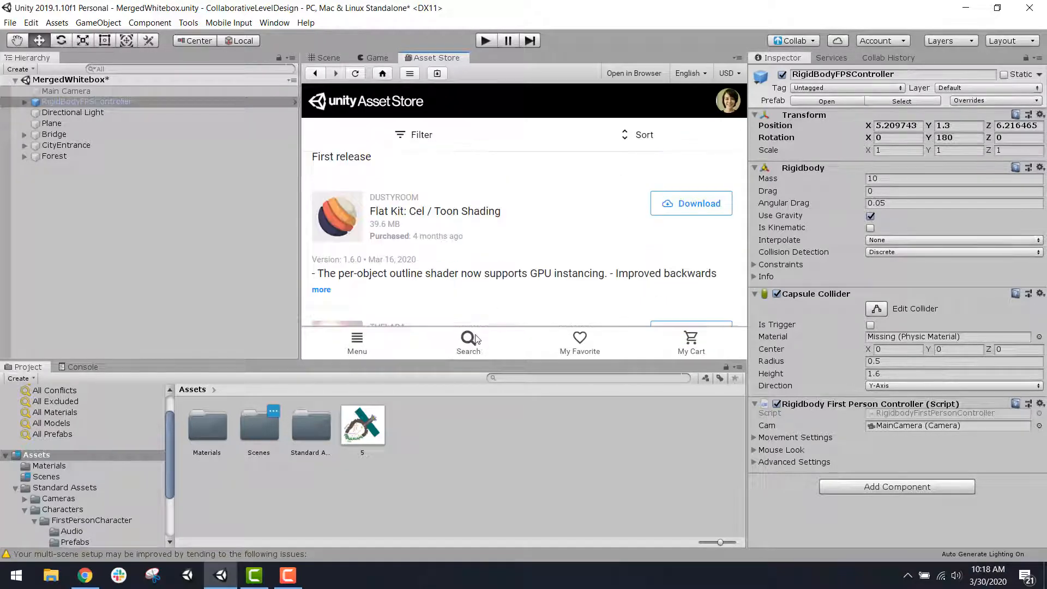
scroll(507, 294, down, 8)
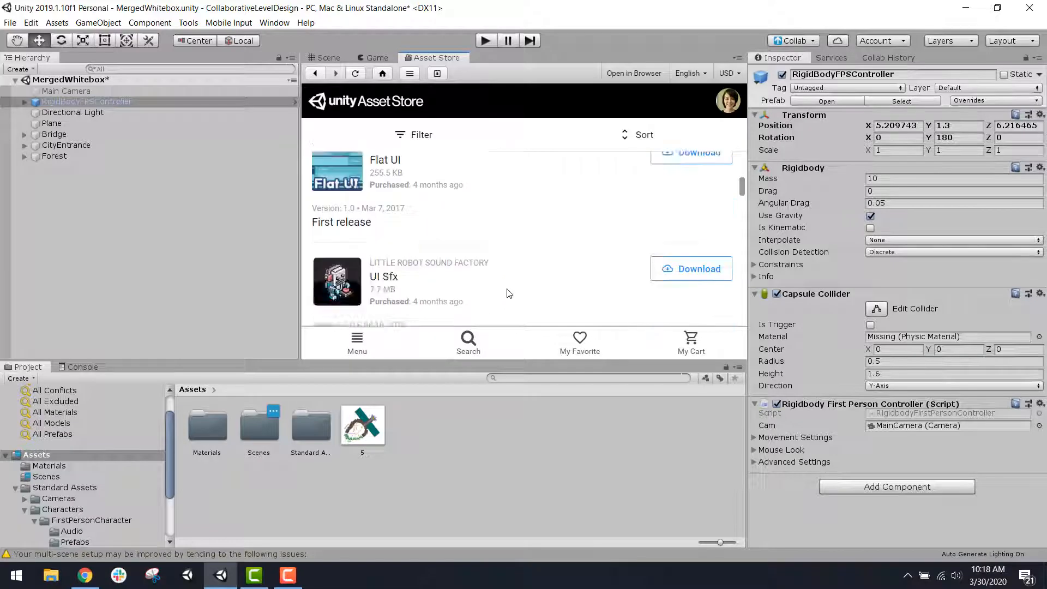
scroll(507, 293, down, 8)
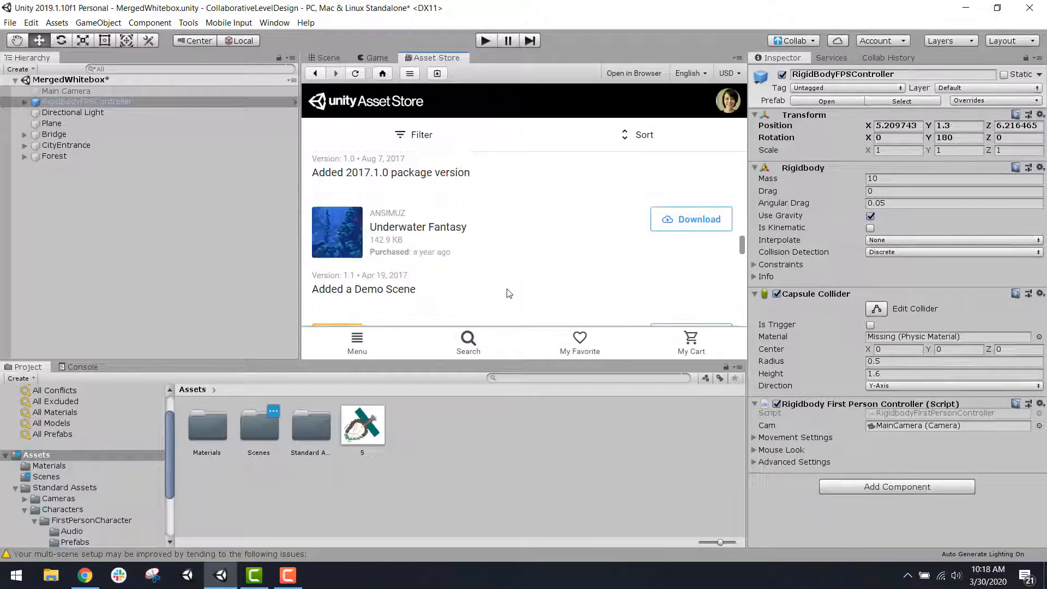
scroll(508, 293, down, 8)
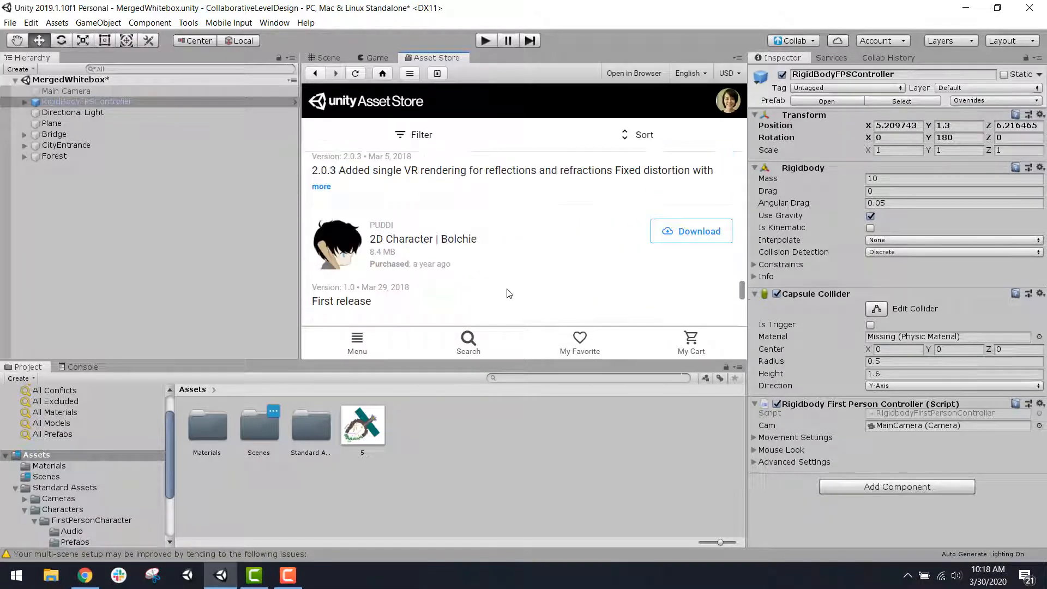
scroll(507, 294, down, 3)
click(557, 305)
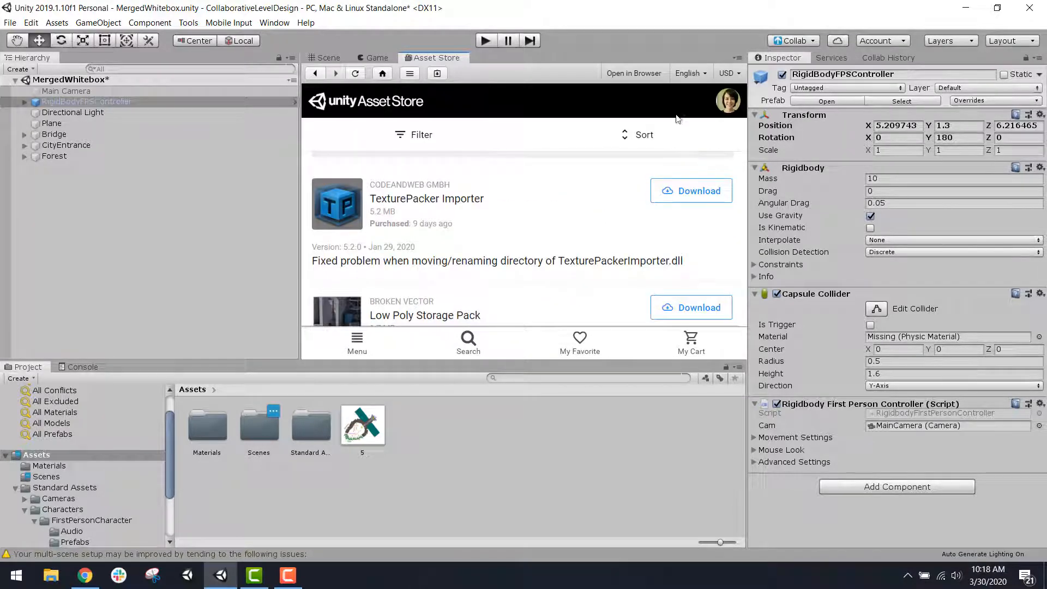
Step: Sort the Asset Store listing by Name (ASC)
click(627, 136)
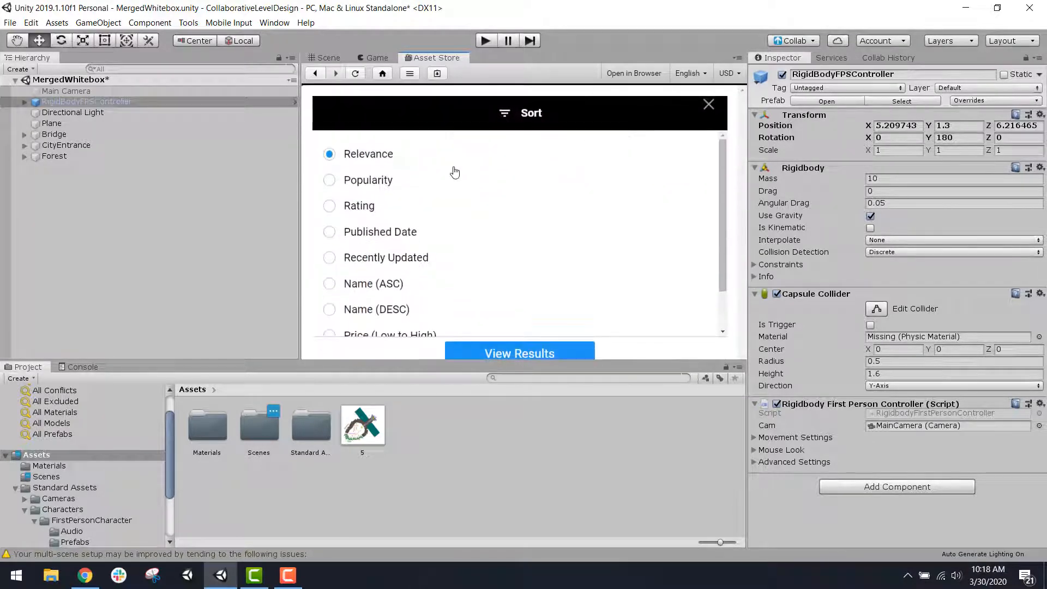
scroll(371, 257, down, 2)
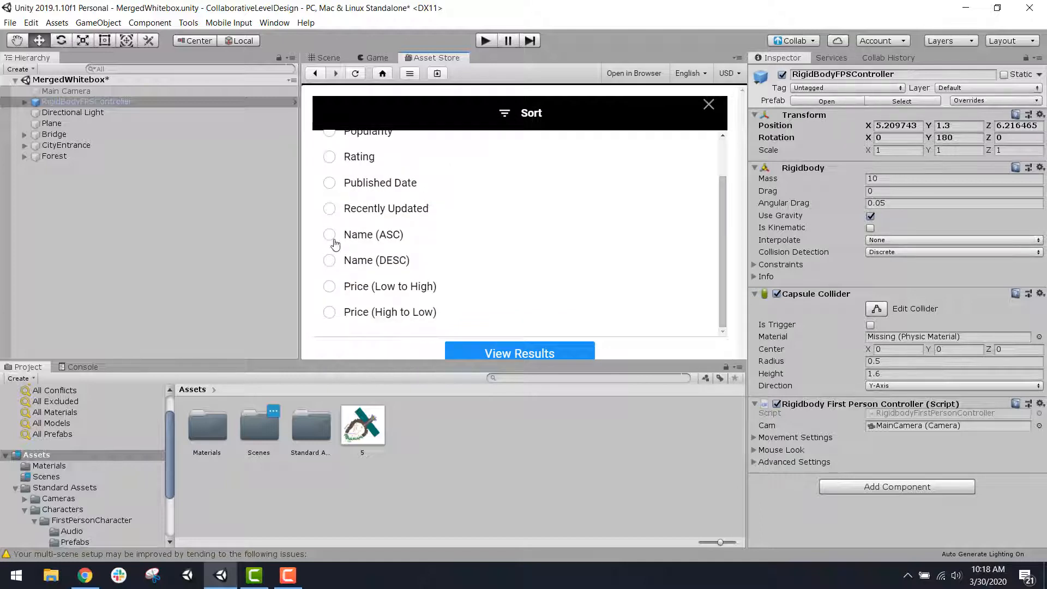
click(330, 235)
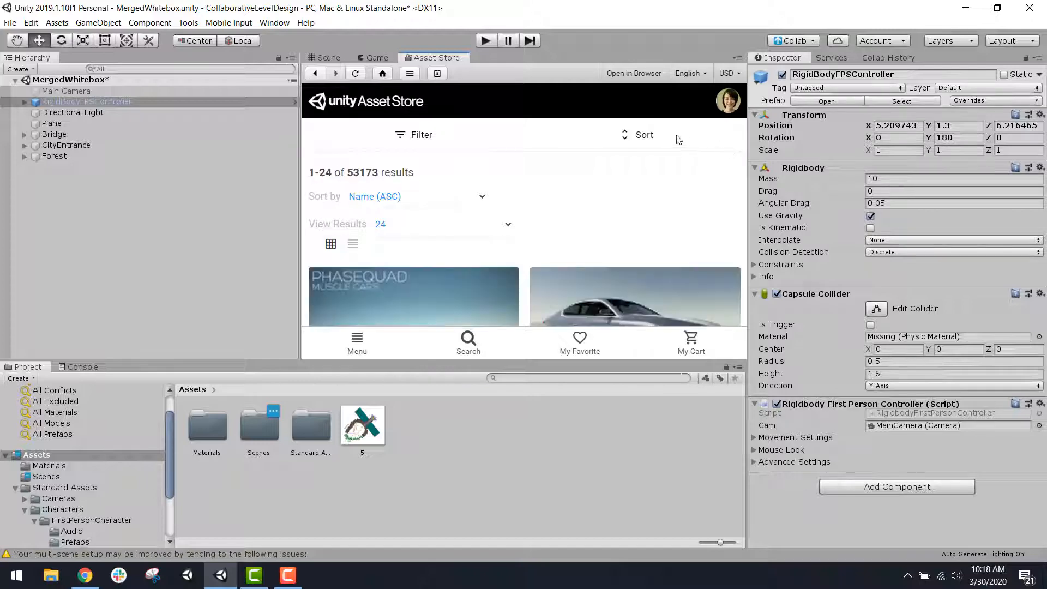
Step: Change the Asset Store sort order to Name (DESC) and look through the listed packages
click(647, 136)
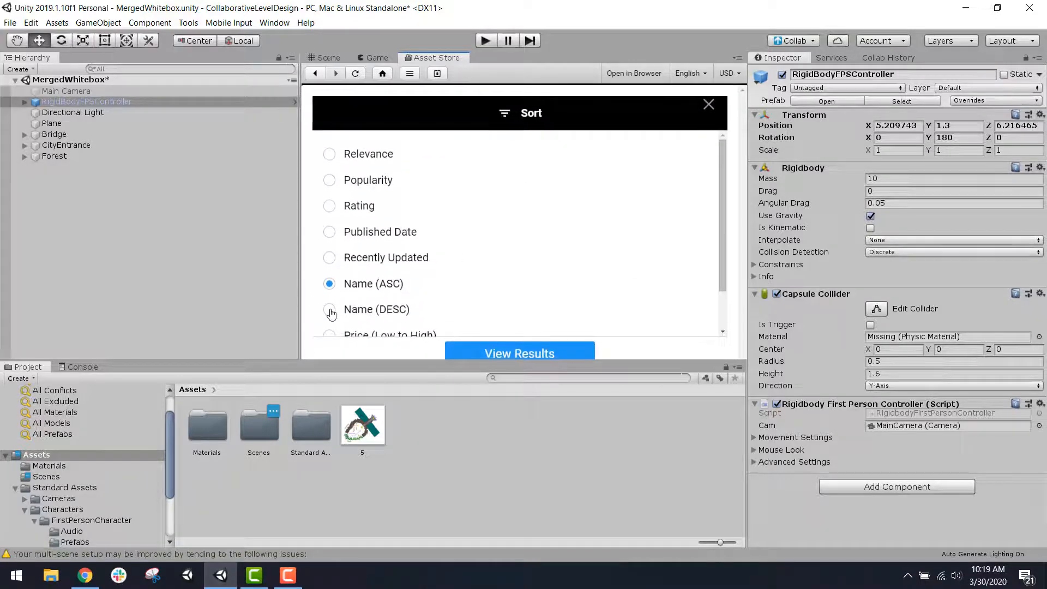
click(330, 310)
scroll(543, 253, down, 2)
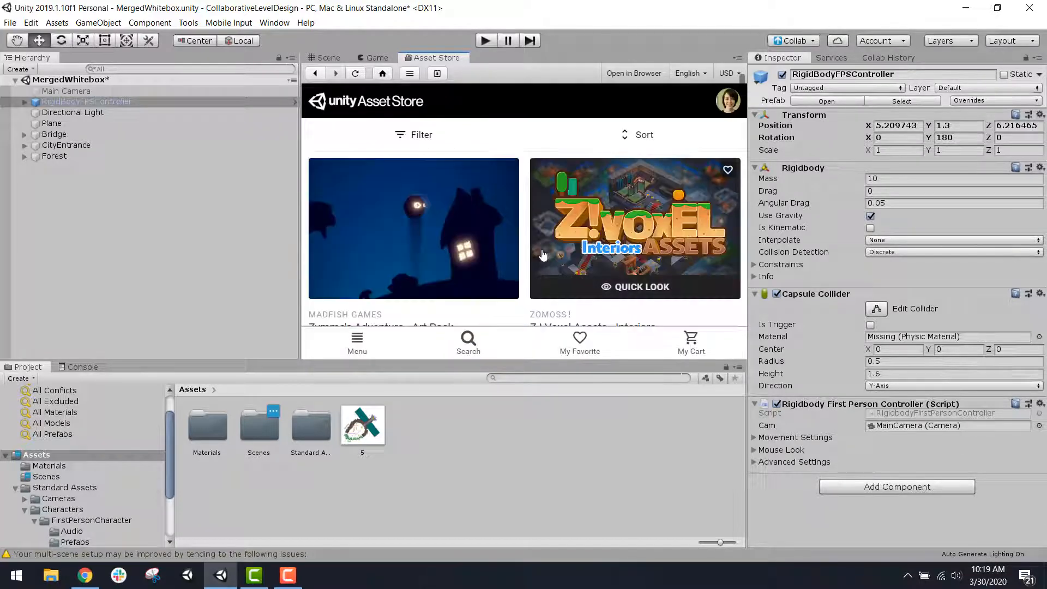
scroll(543, 253, down, 7)
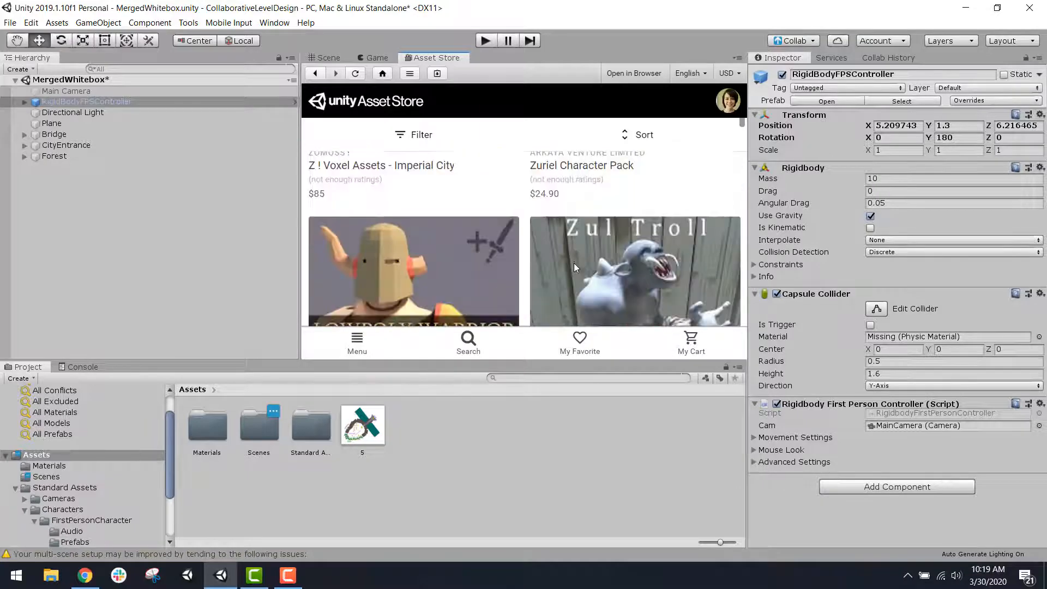
scroll(574, 263, down, 3)
scroll(584, 259, up, 12)
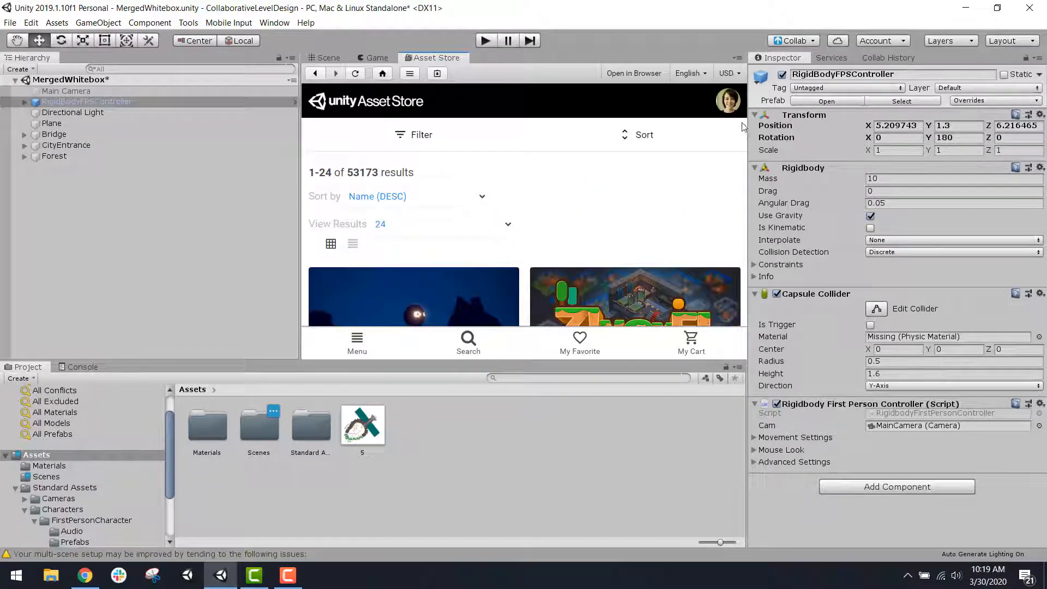
Step: Reopen the My Assets list in the Asset Store and look through the purchased packages again
click(734, 106)
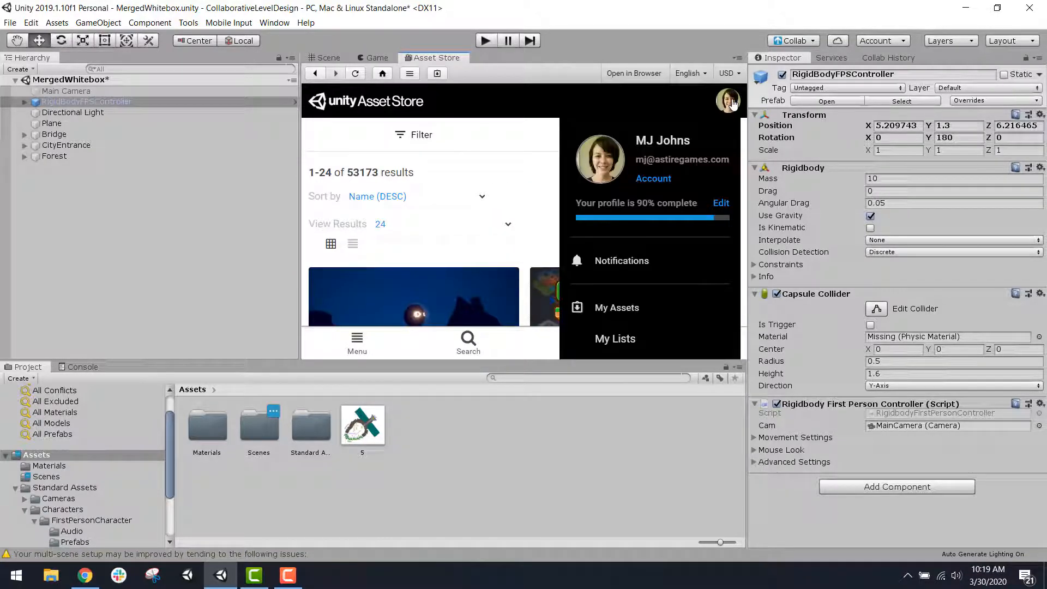
click(649, 306)
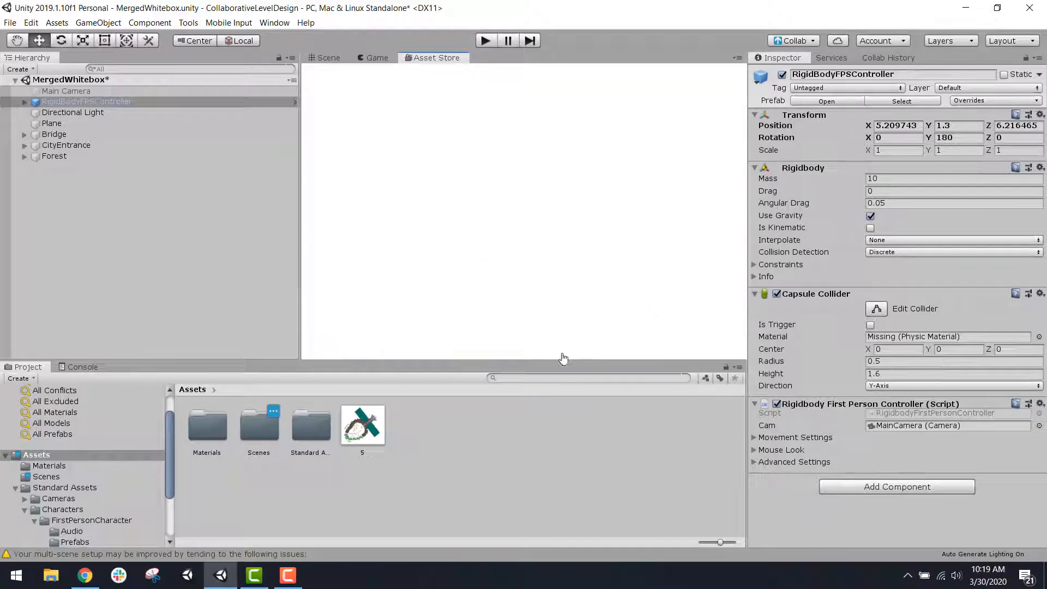
scroll(558, 201, down, 2)
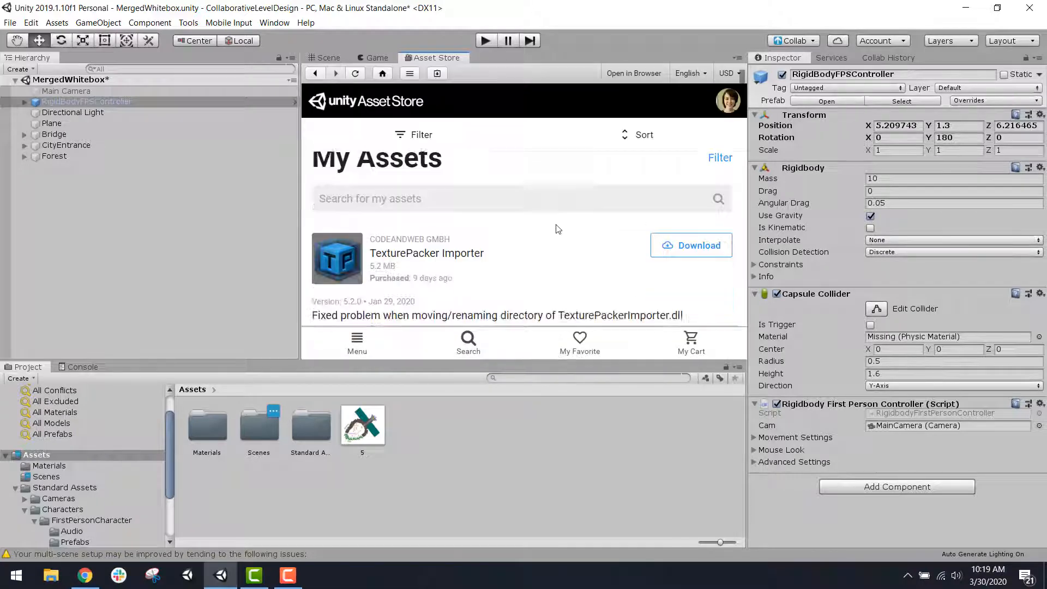
scroll(607, 249, down, 10)
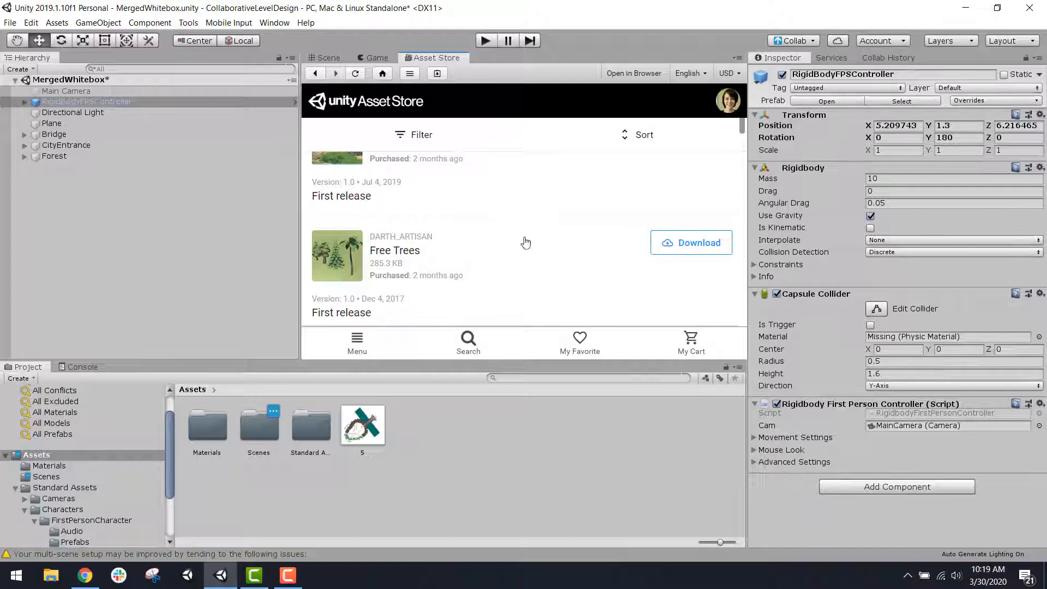
scroll(526, 176, up, 8)
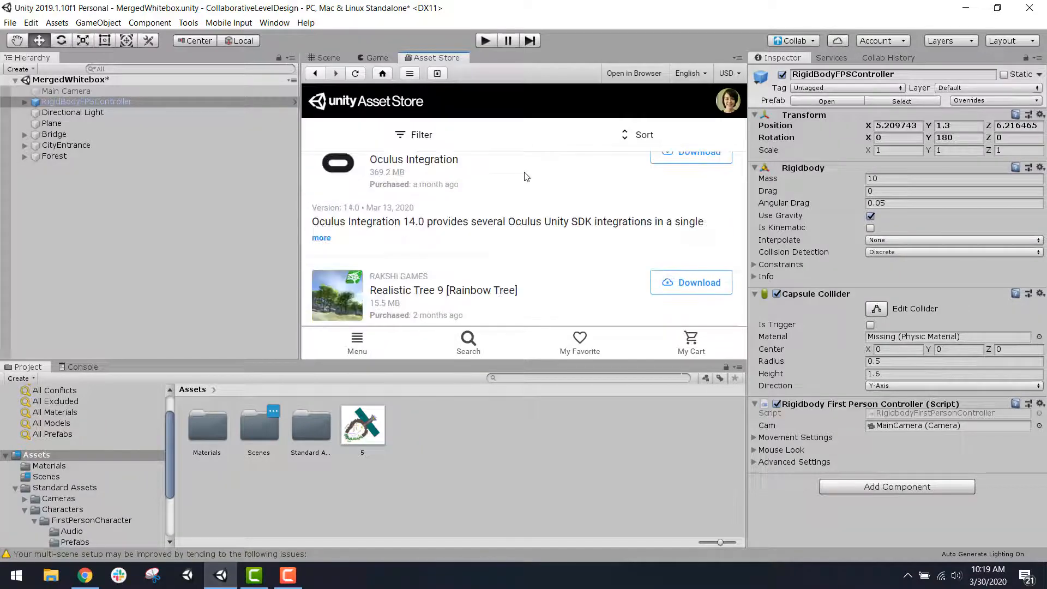
scroll(527, 207, up, 4)
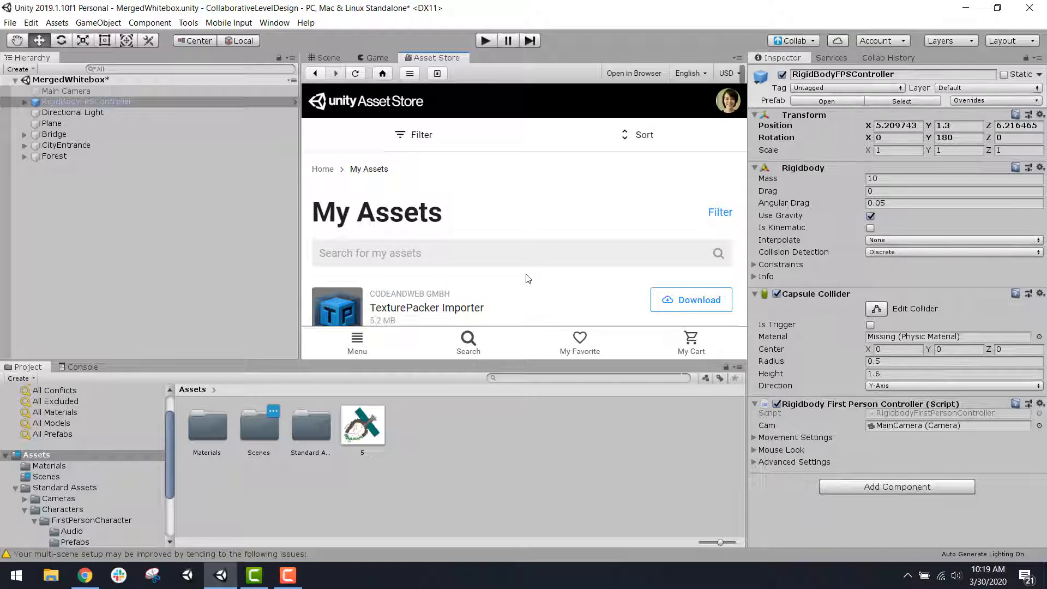
scroll(528, 278, down, 2)
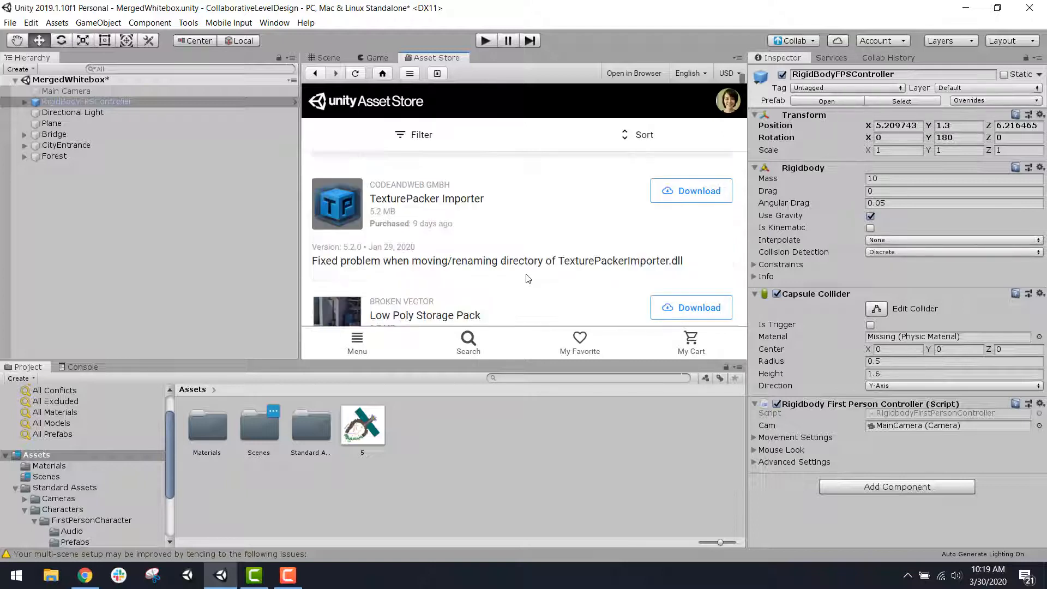
Step: Return to the Scene view, play the scene and walk the first-person controller around the walled clearing near the Player Start mark
click(324, 58)
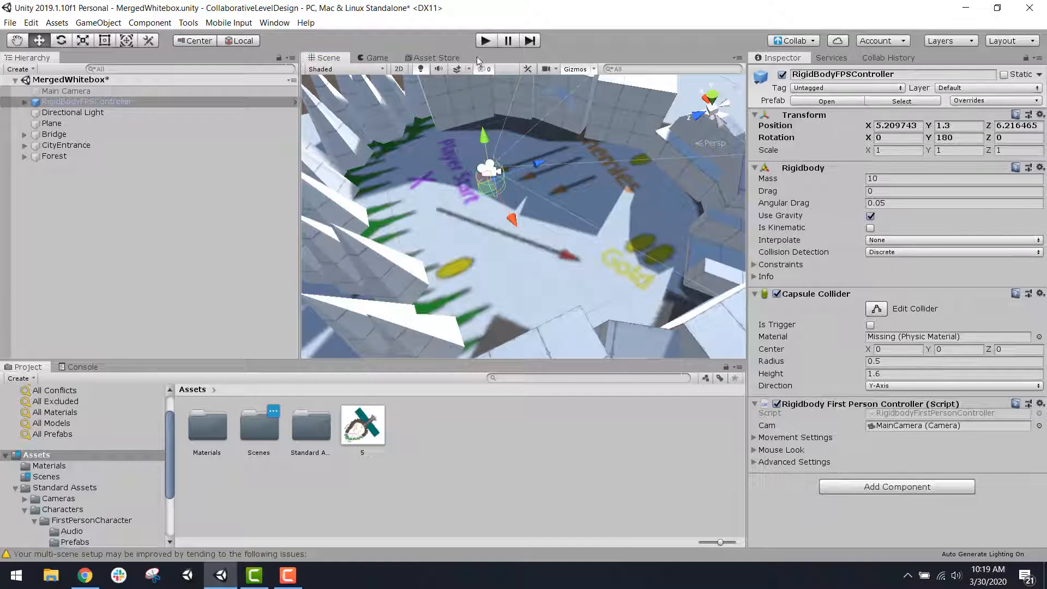
click(484, 41)
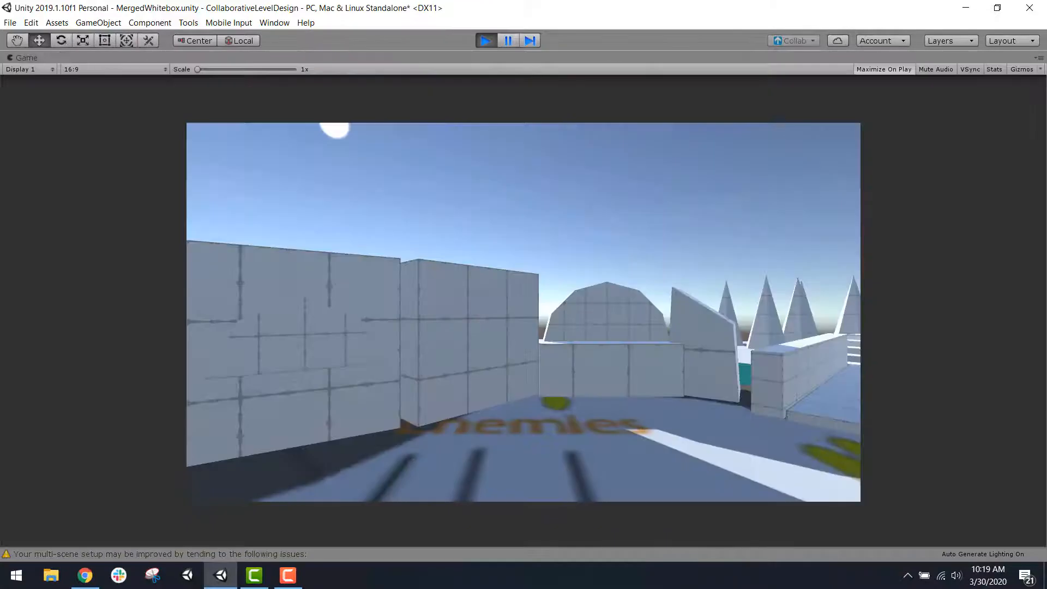
key(w)
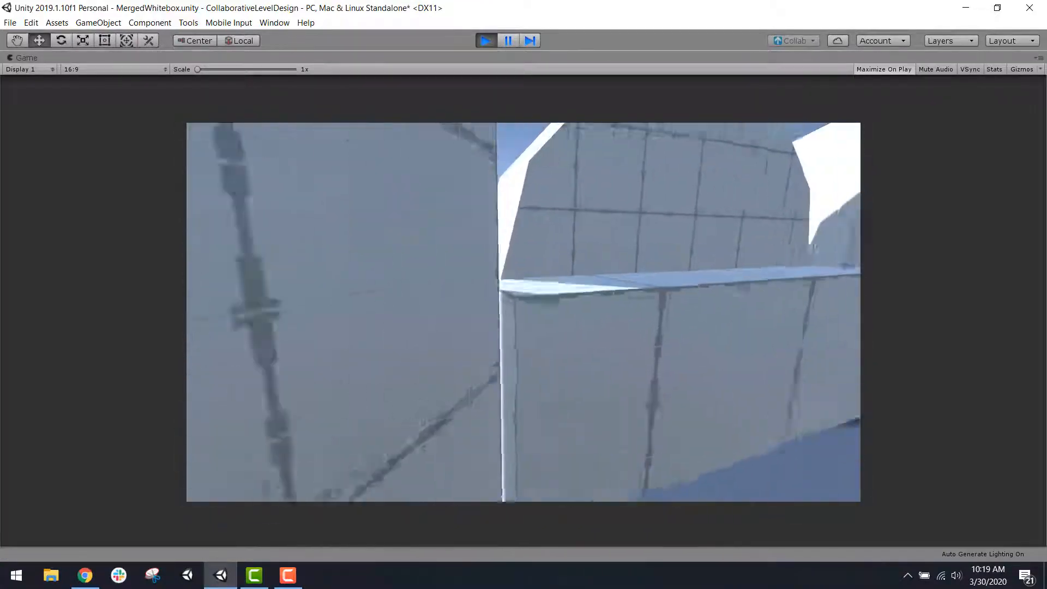
key(w)
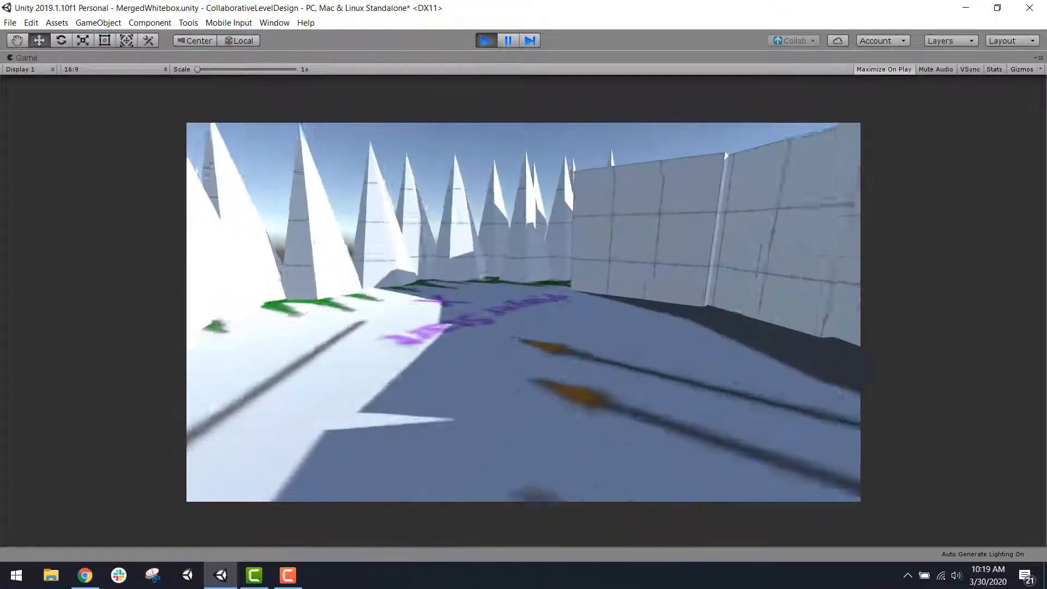
key(w)
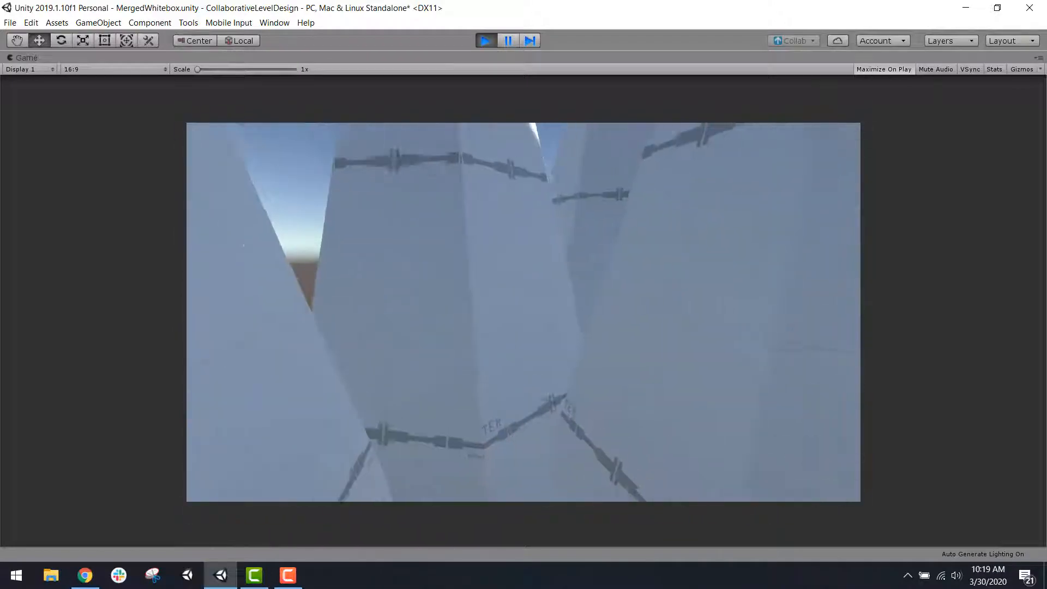
key(w)
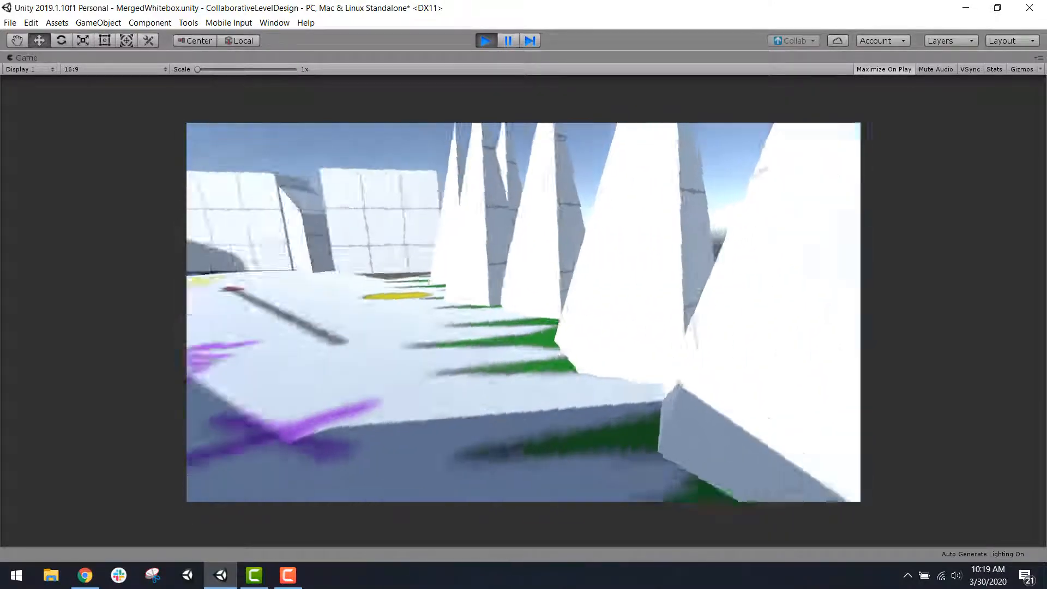
key(w)
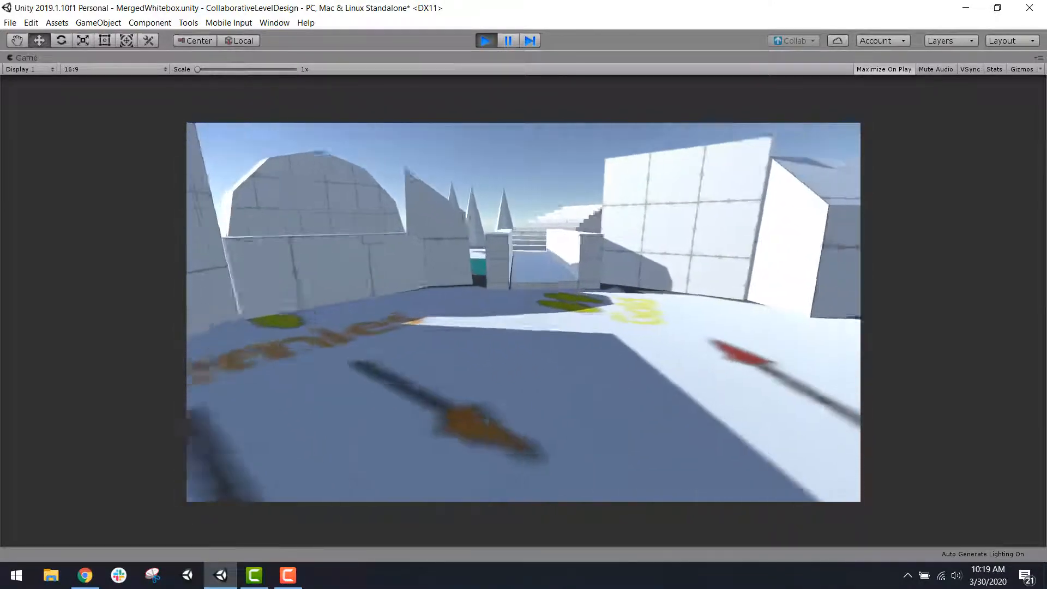
Step: Walk the first-person controller onto the bridge and climb the stairs at its far end
key(w)
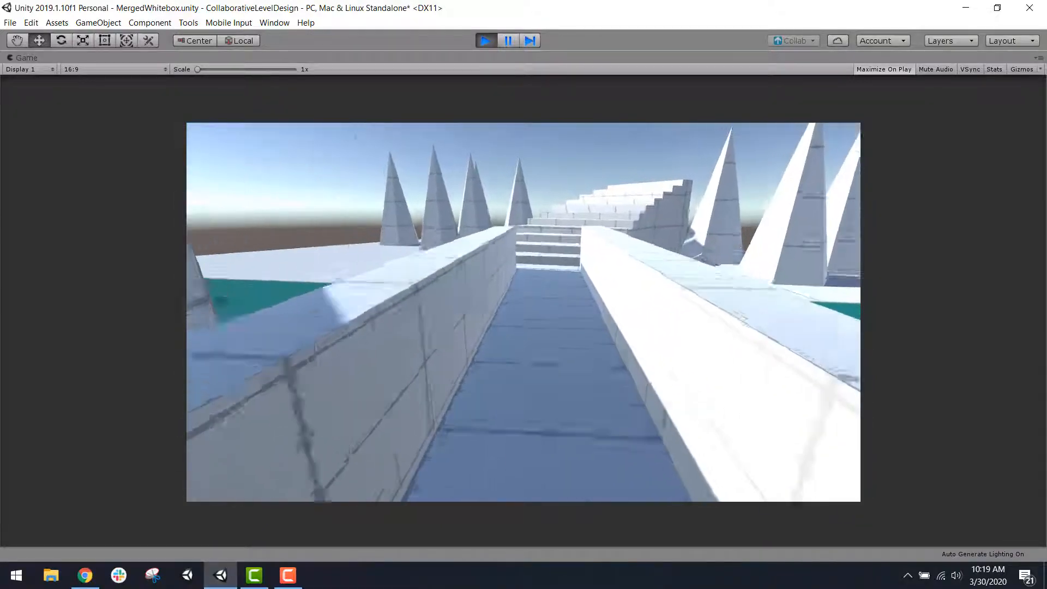
key(w)
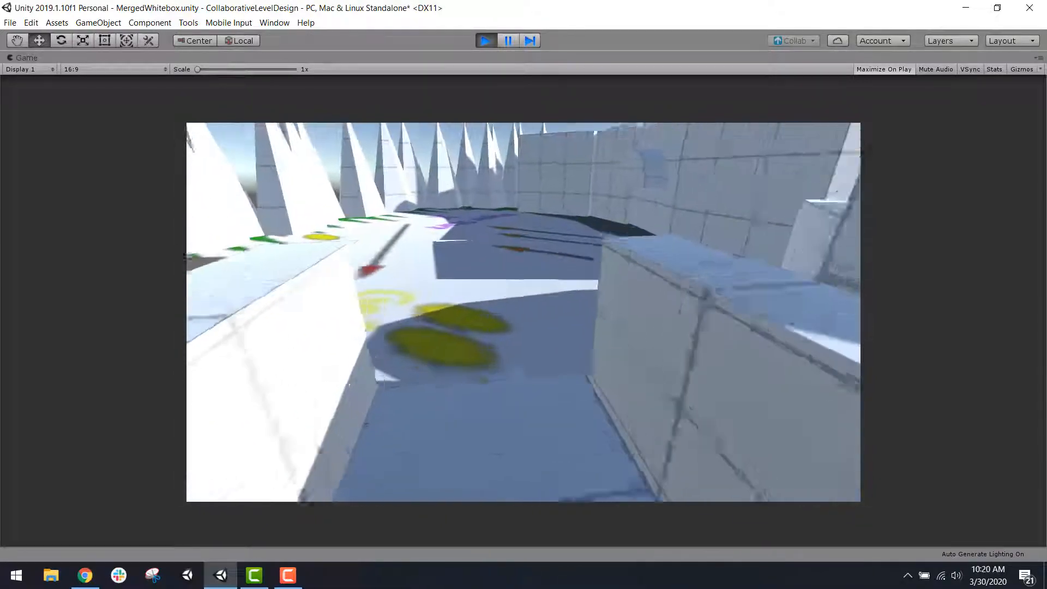
key(w)
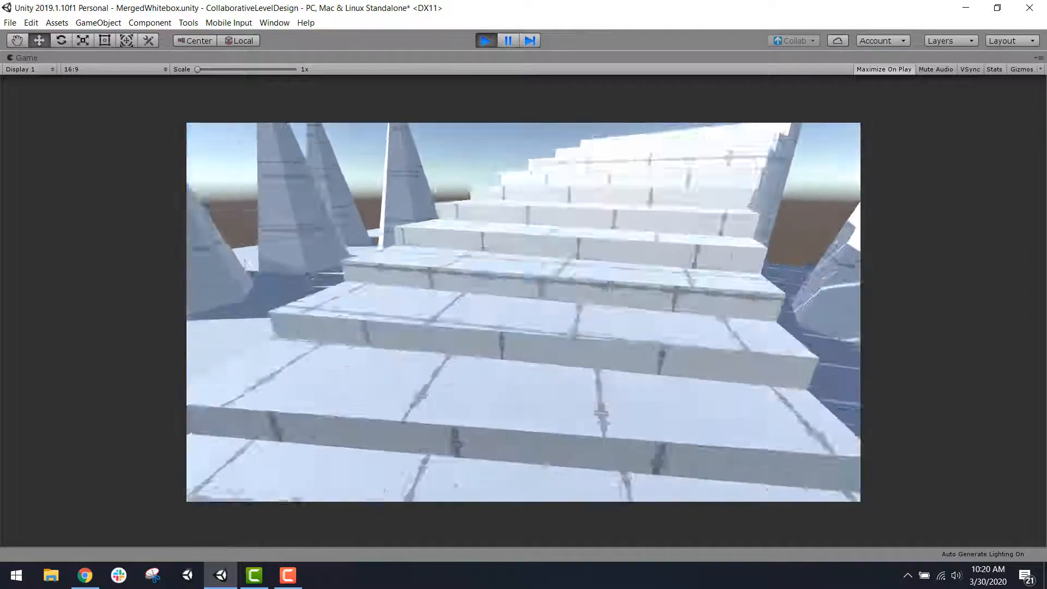
key(w)
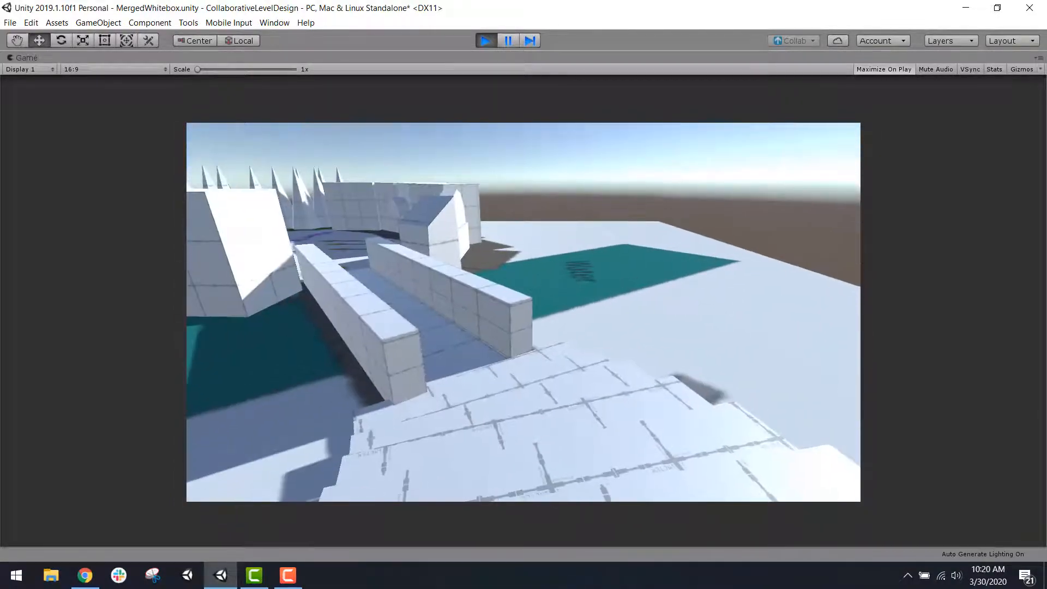
Step: Walk back over the bridge to the Player Start area, return onto the bridge and stop playing the scene
key(w)
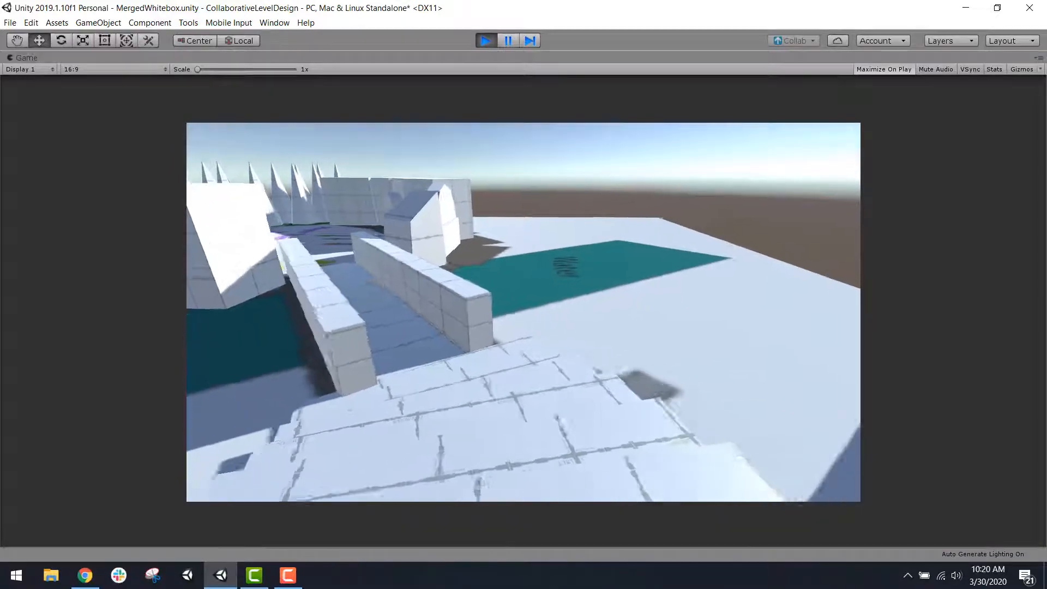
key(w)
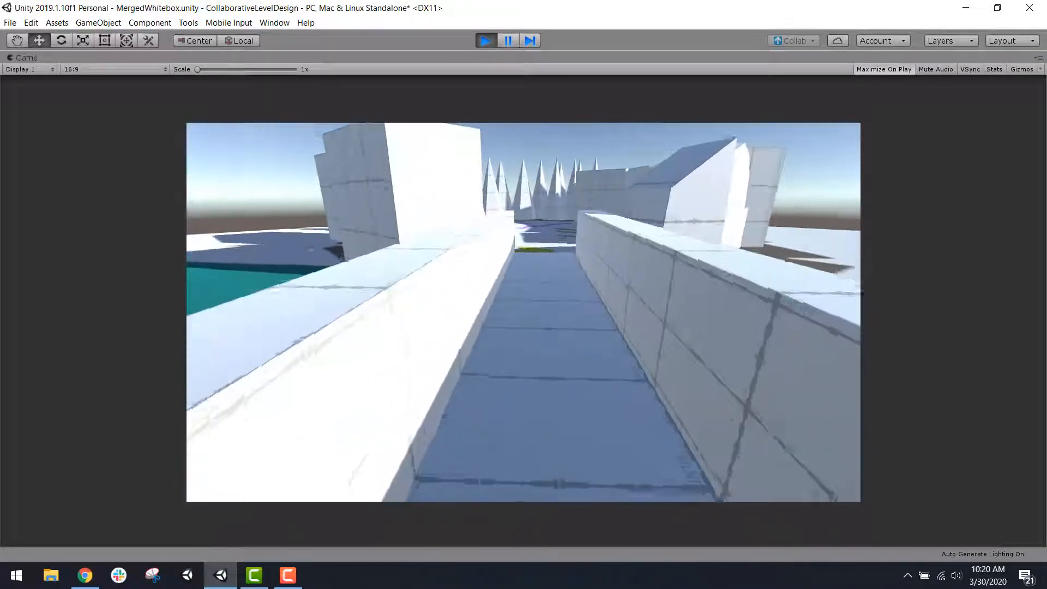
key(w)
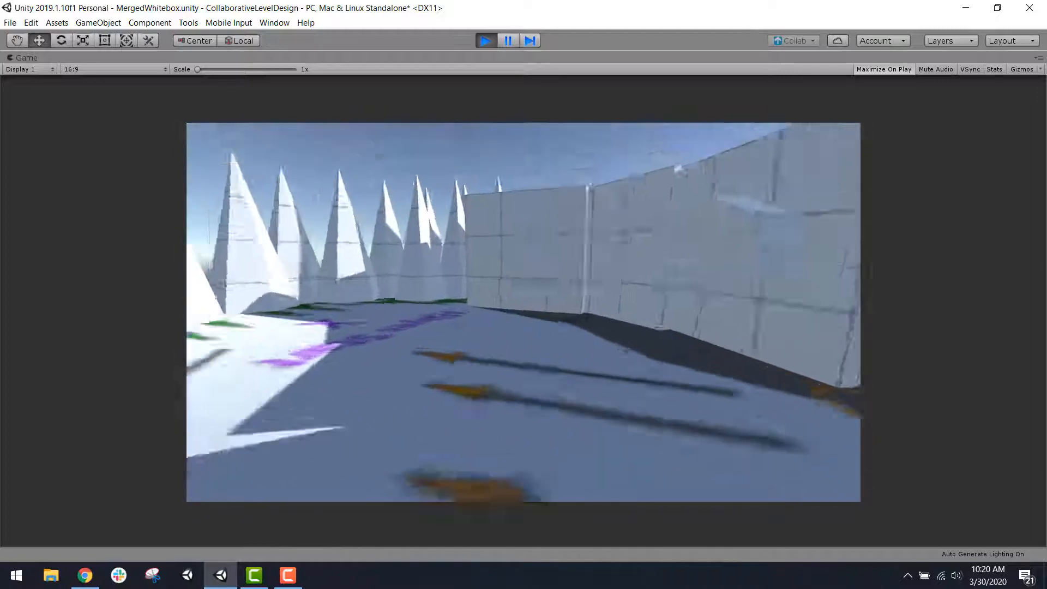
key(w)
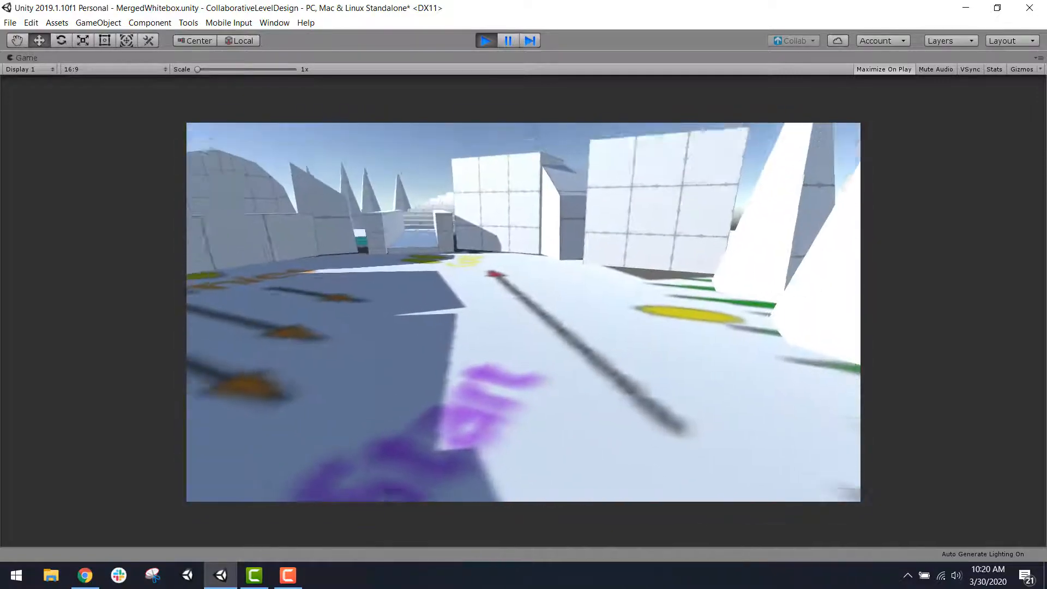
key(w)
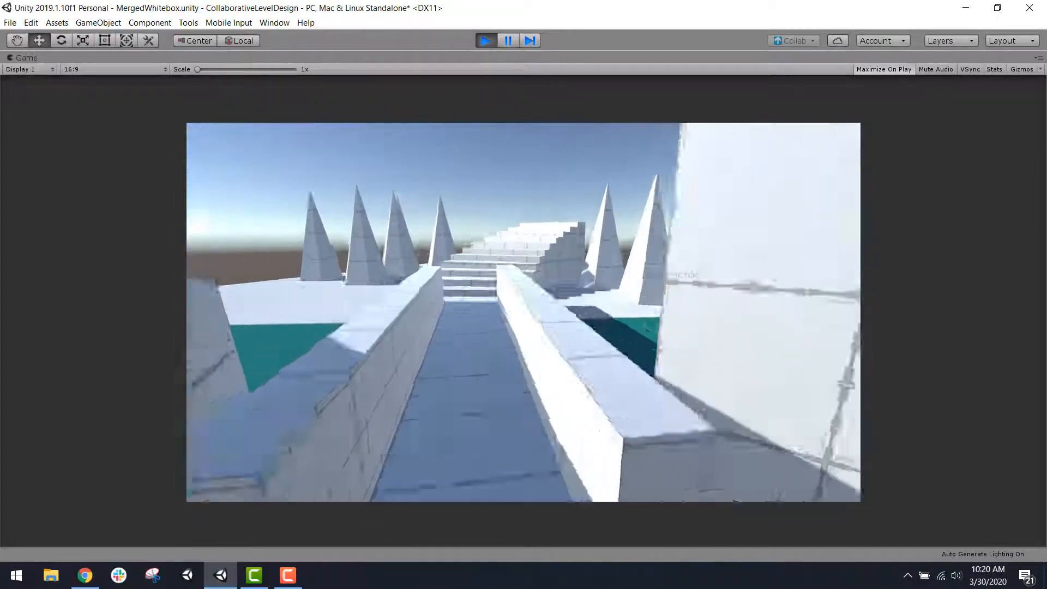
key(Escape)
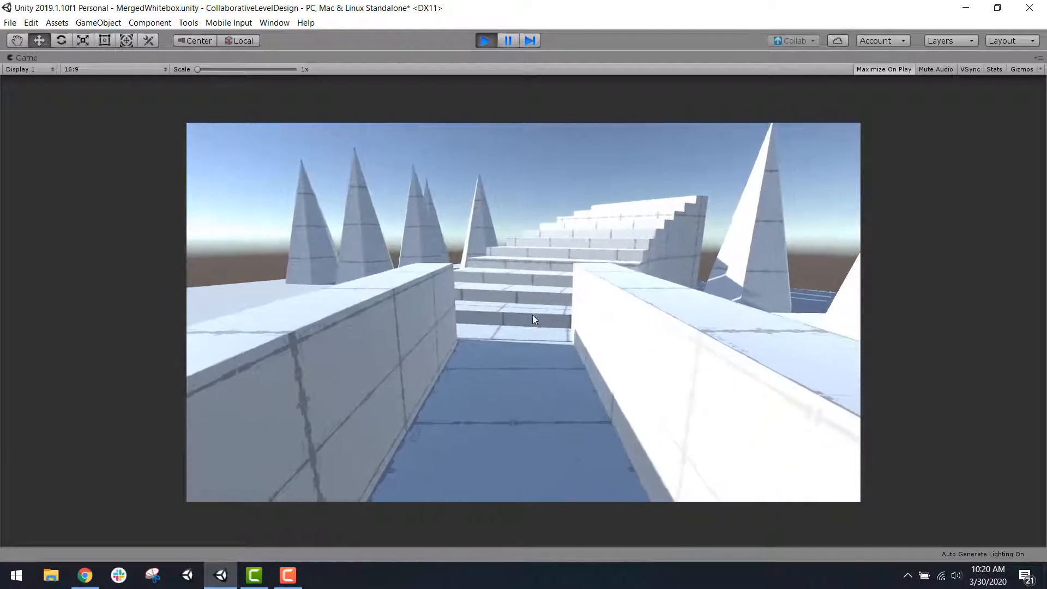
click(490, 37)
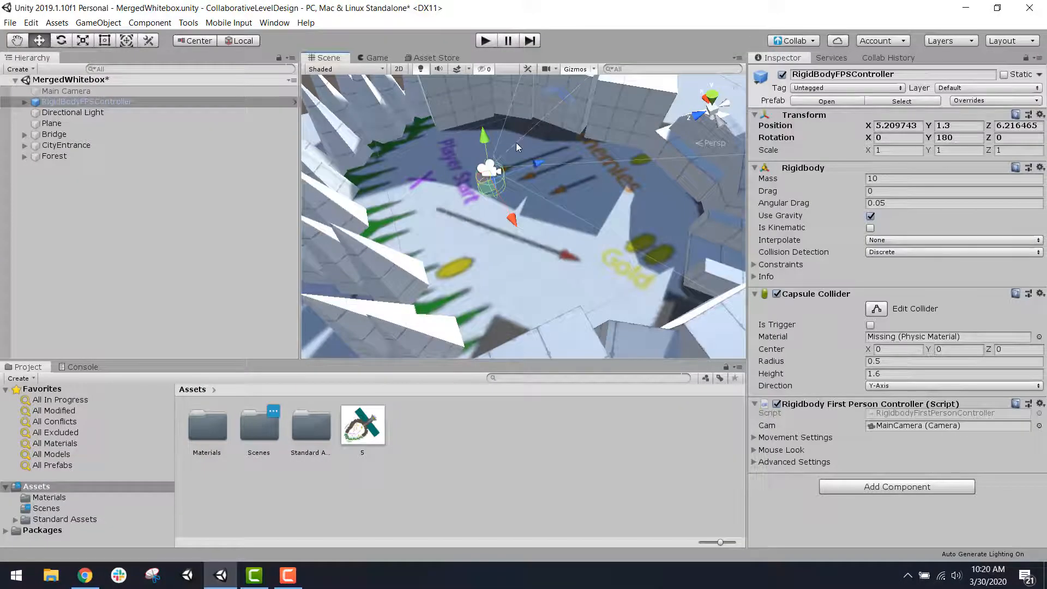
Step: Inspect the gap between the end cones of the Forest and the neighbouring CityEntrance wall block from several angles
middle_drag(496, 282, 554, 189)
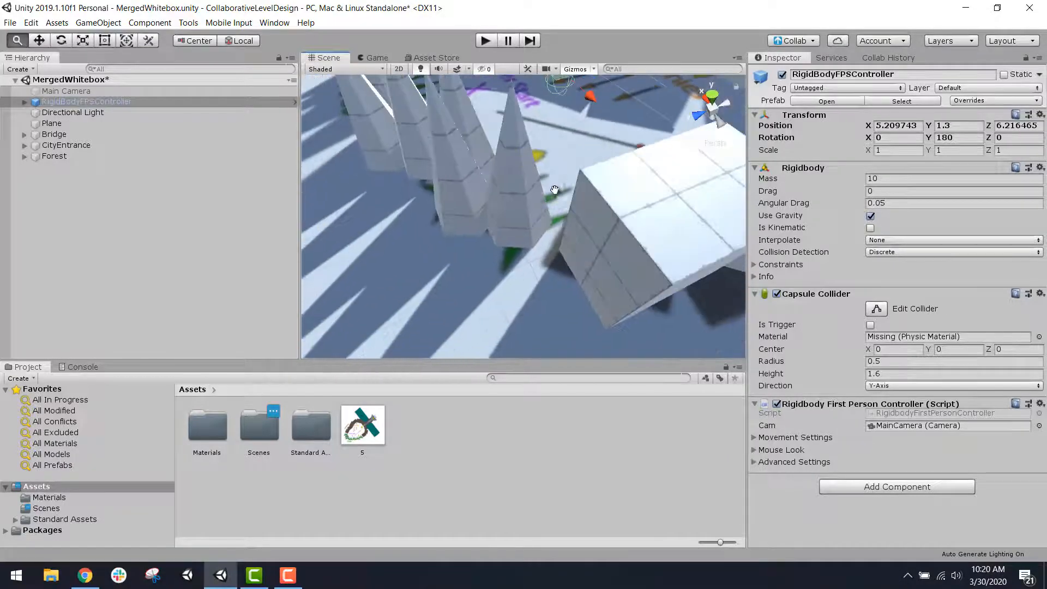
scroll(607, 246, down, 3)
scroll(607, 248, up, 4)
alt+drag(608, 248, 641, 227)
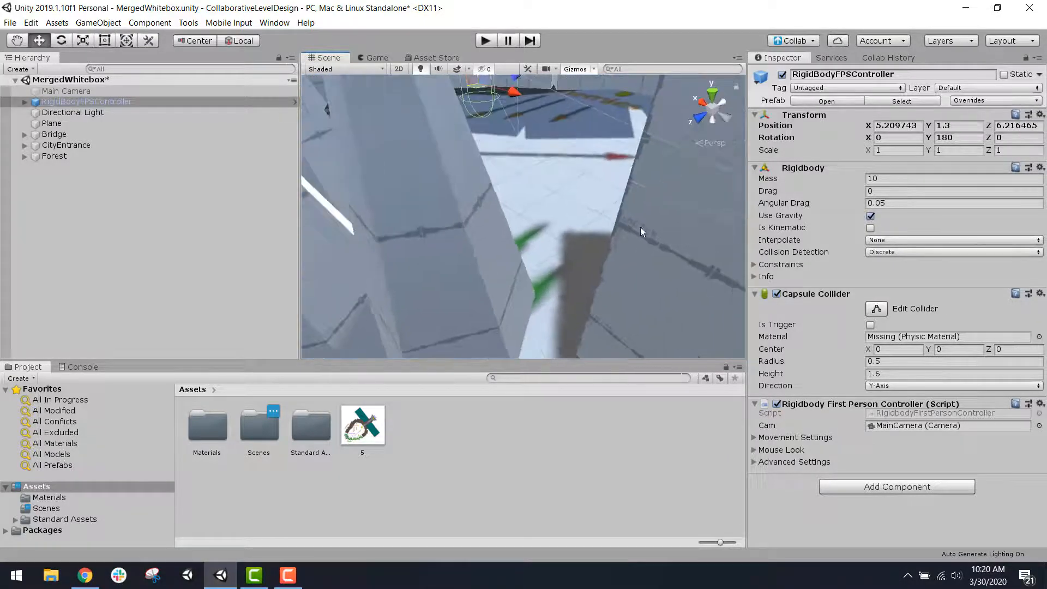
scroll(620, 228, down, 3)
scroll(619, 228, down, 3)
scroll(594, 220, up, 3)
middle_drag(594, 220, 607, 193)
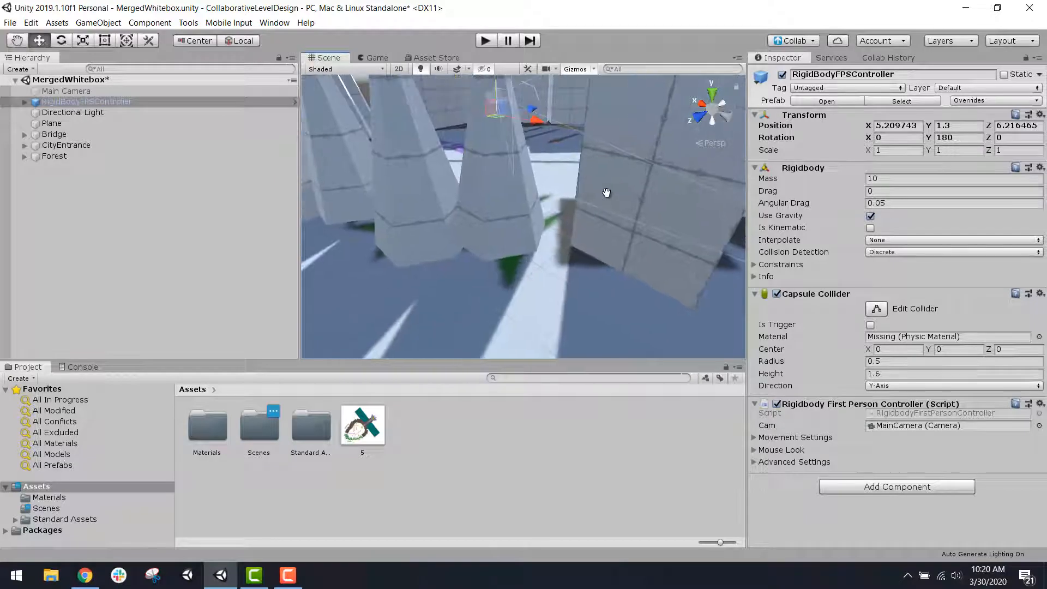
key(f)
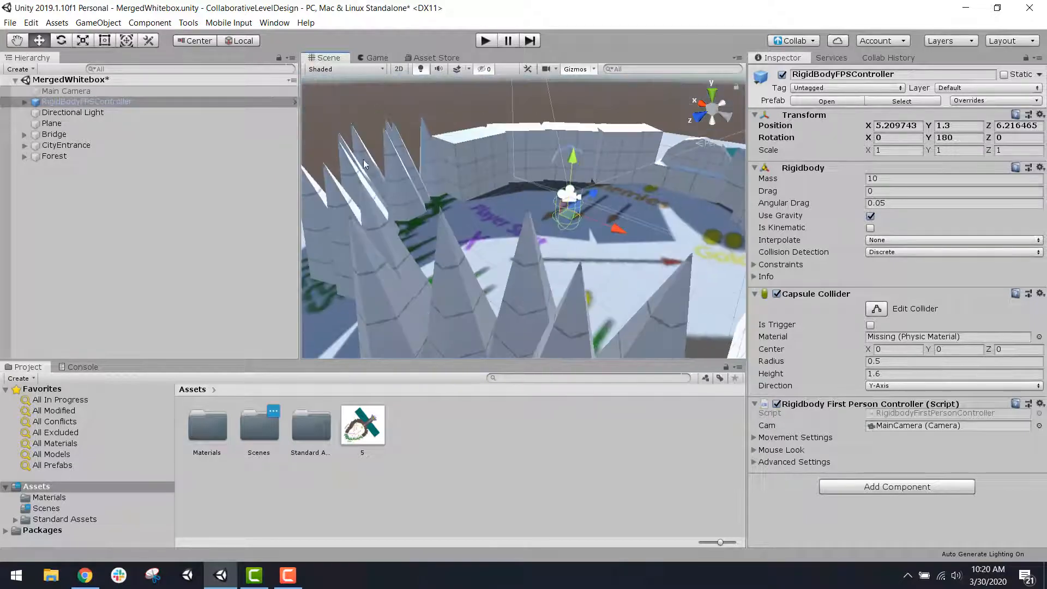
middle_drag(626, 302, 543, 231)
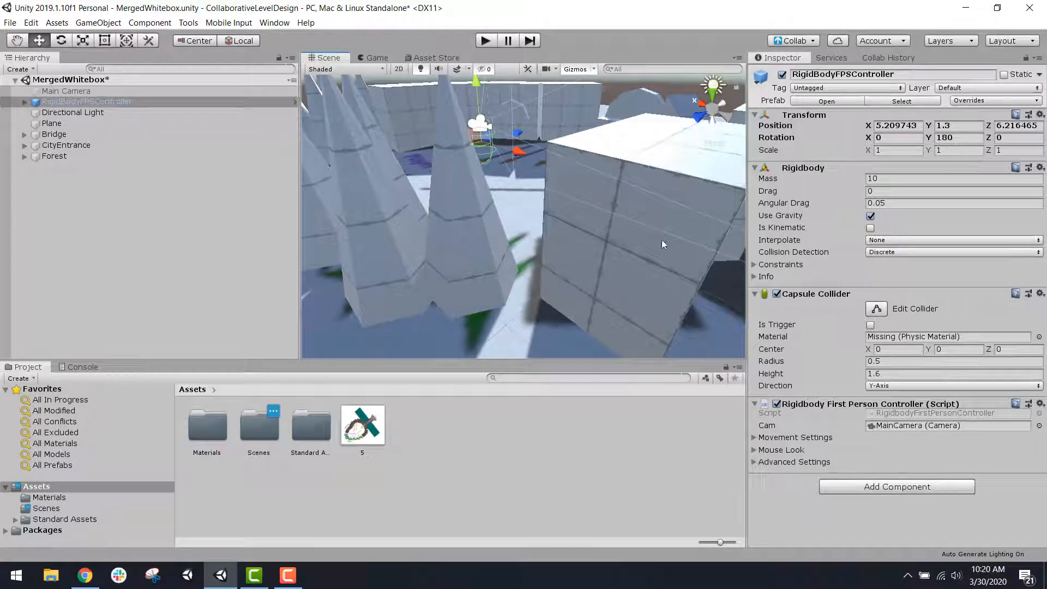
scroll(532, 289, up, 8)
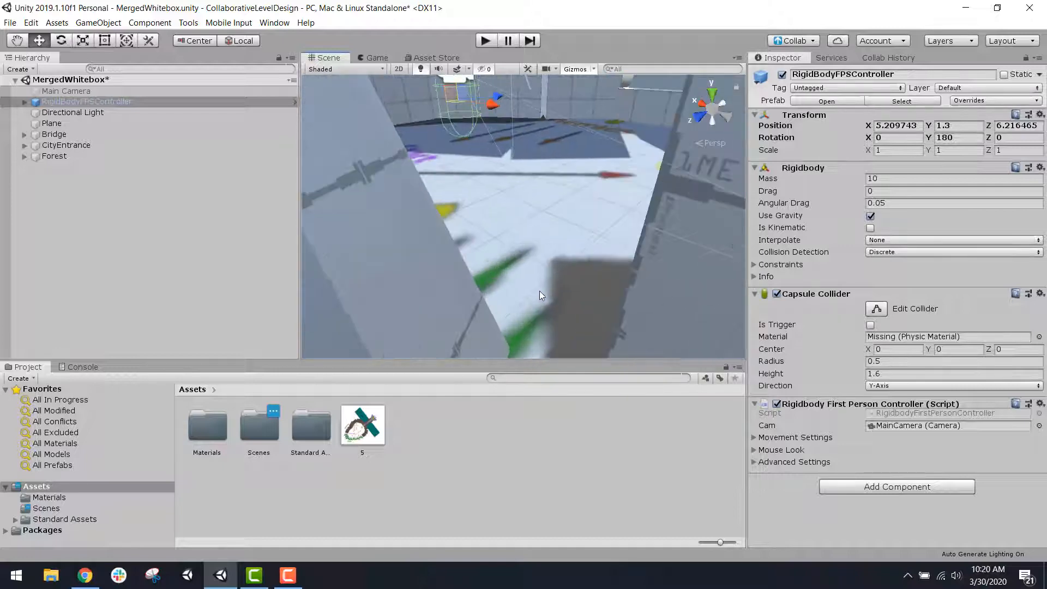
scroll(560, 243, up, 3)
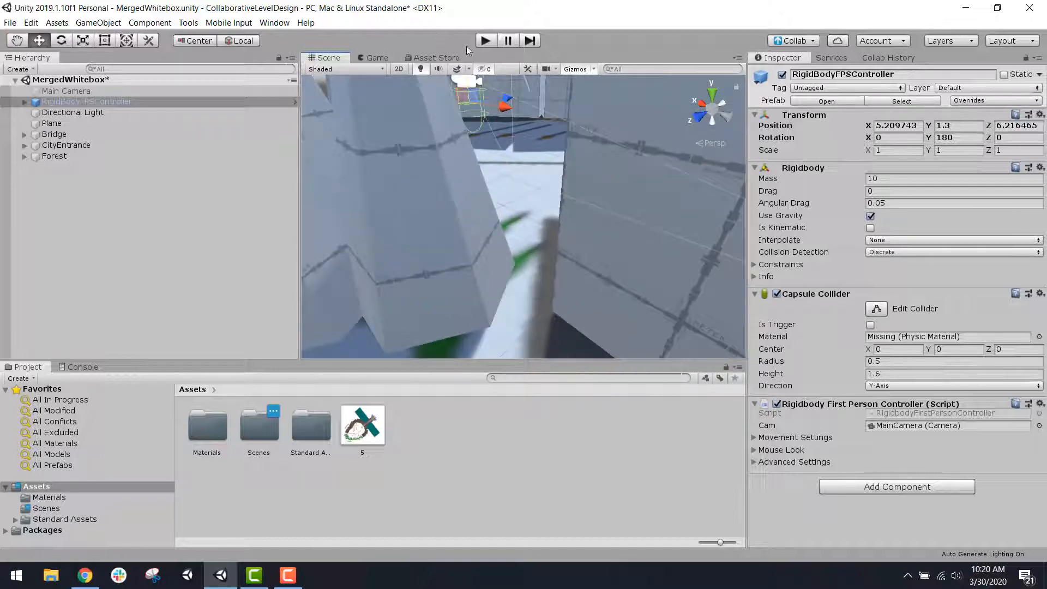
Step: Play the scene and walk the first-person controller past the Player Start mark to the gap between the cones and the wall block
click(479, 39)
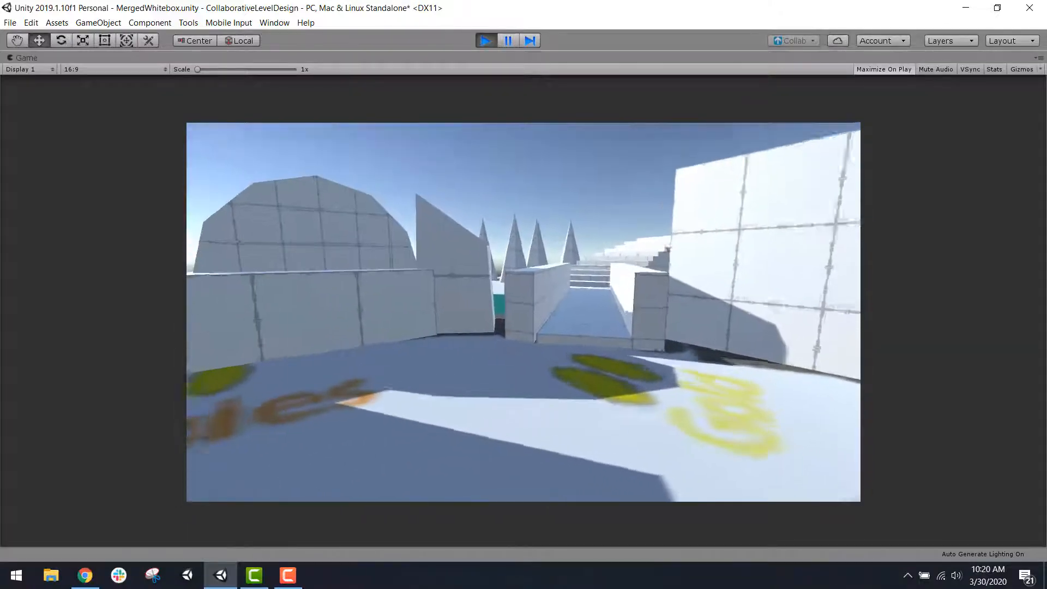
key(w)
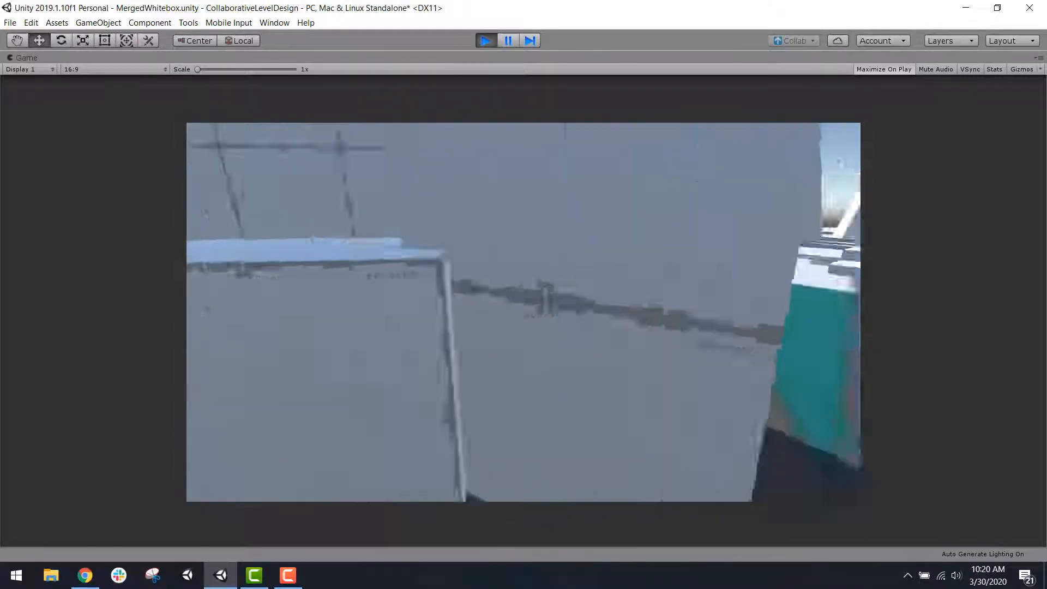
key(w)
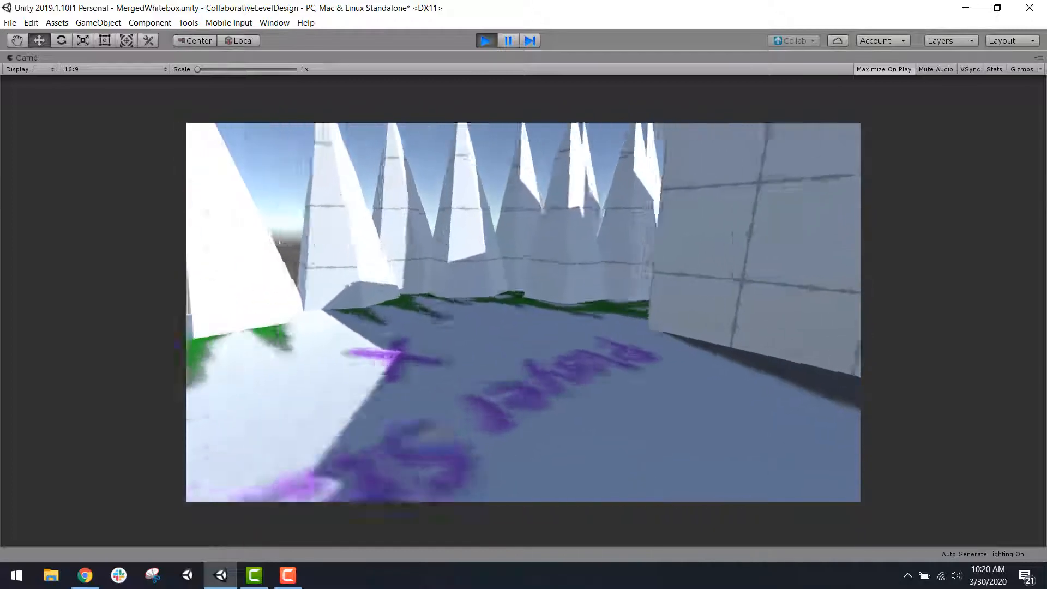
key(w)
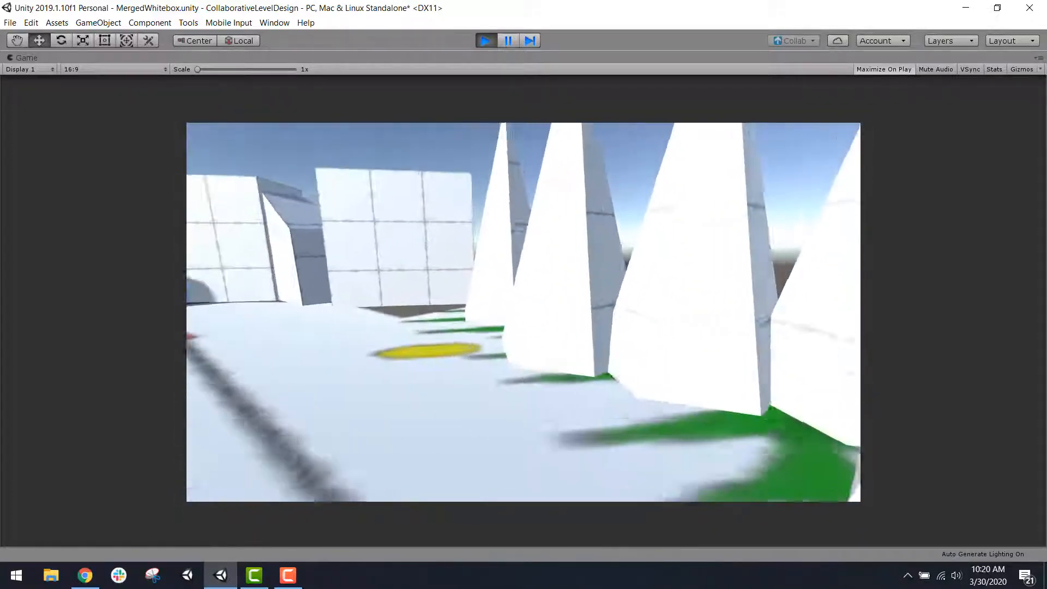
key(w)
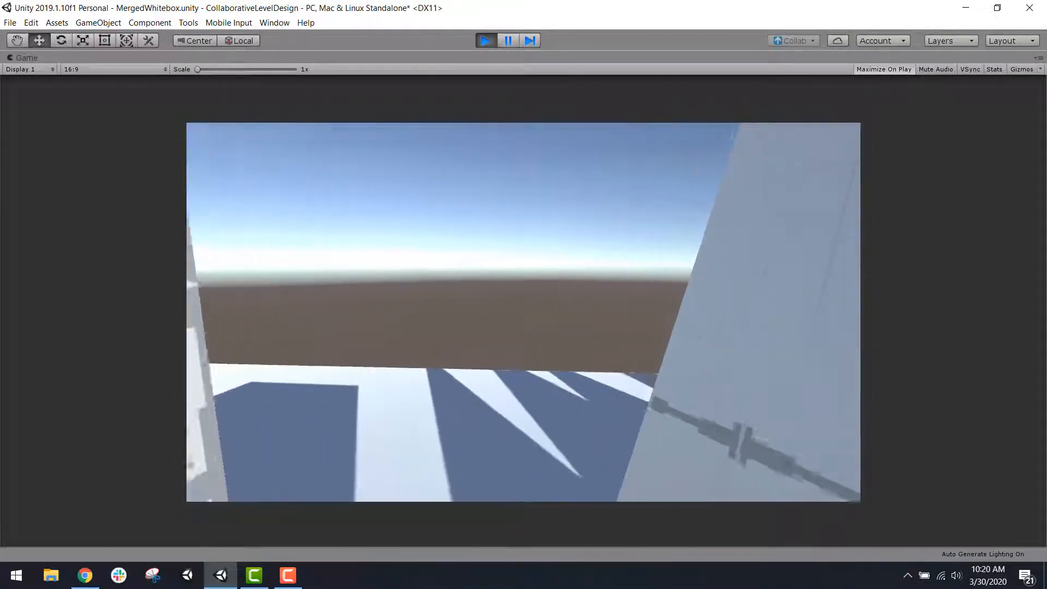
key(w)
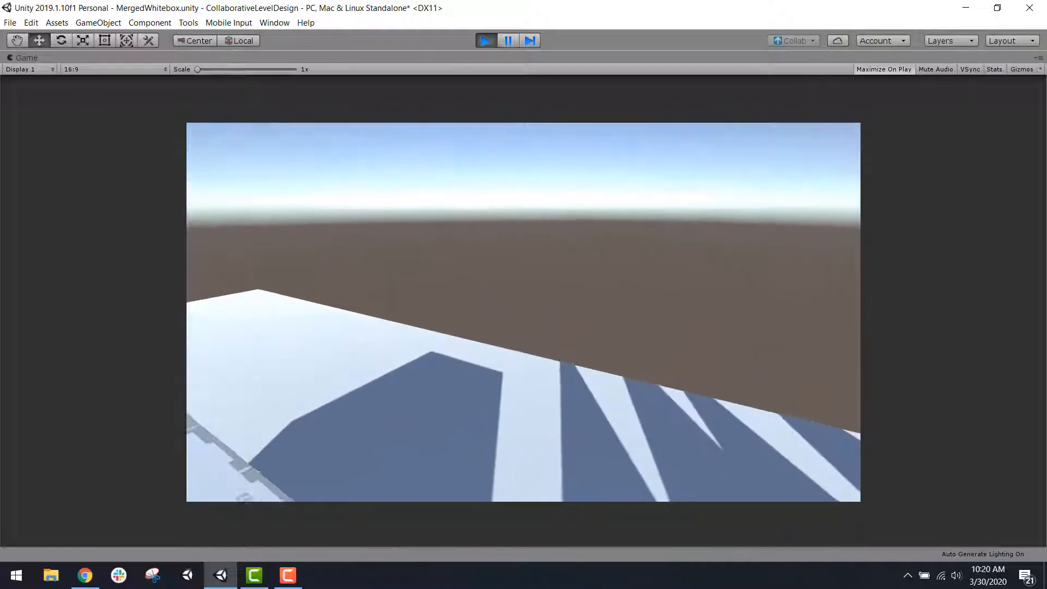
Step: Jump the first-person controller around the gap between the cones and the wall block, then stop playing the scene
key(space)
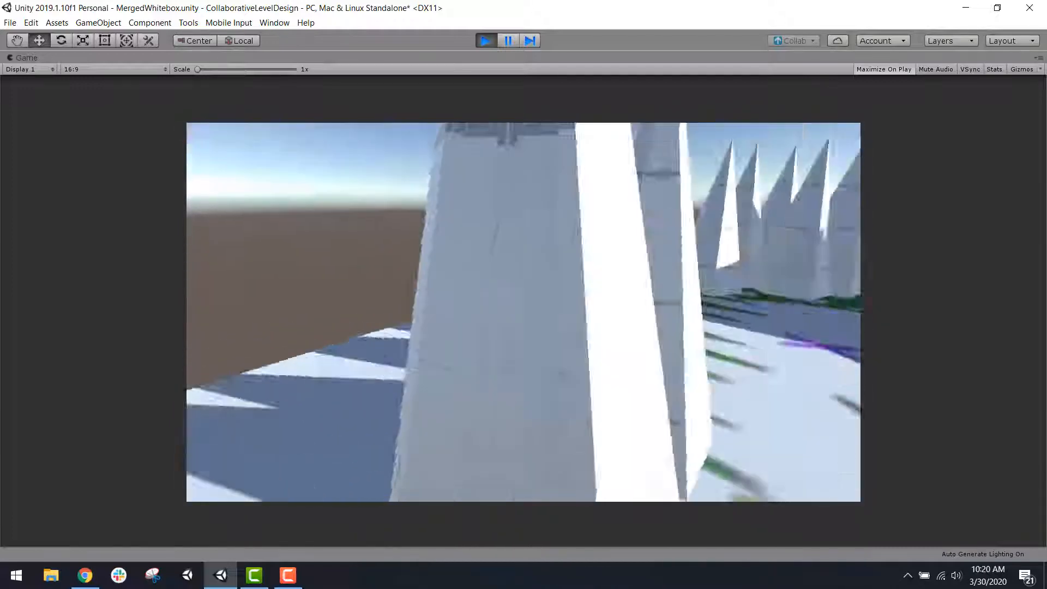
key(space)
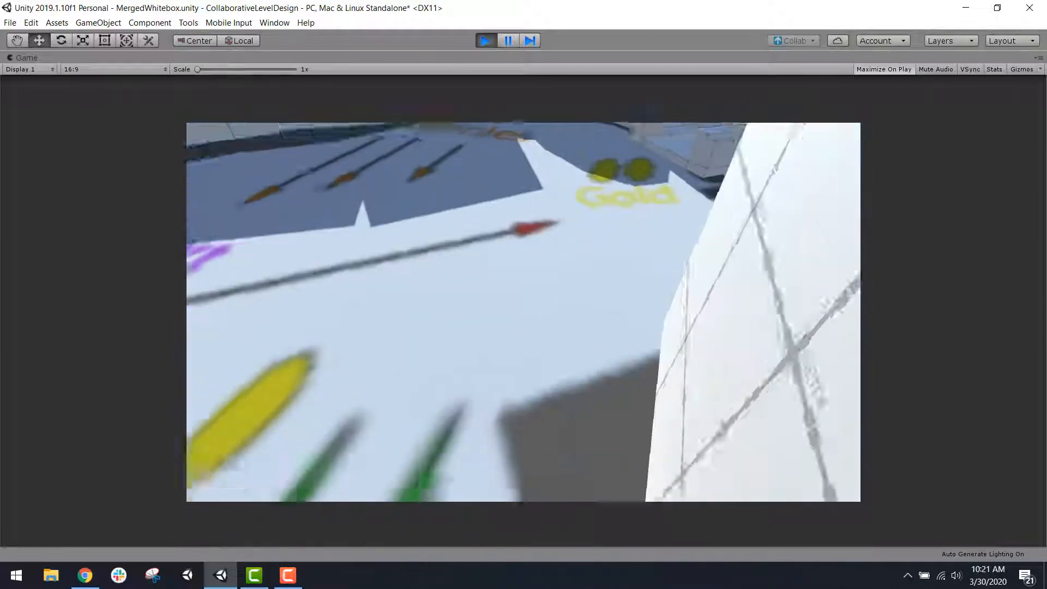
key(space)
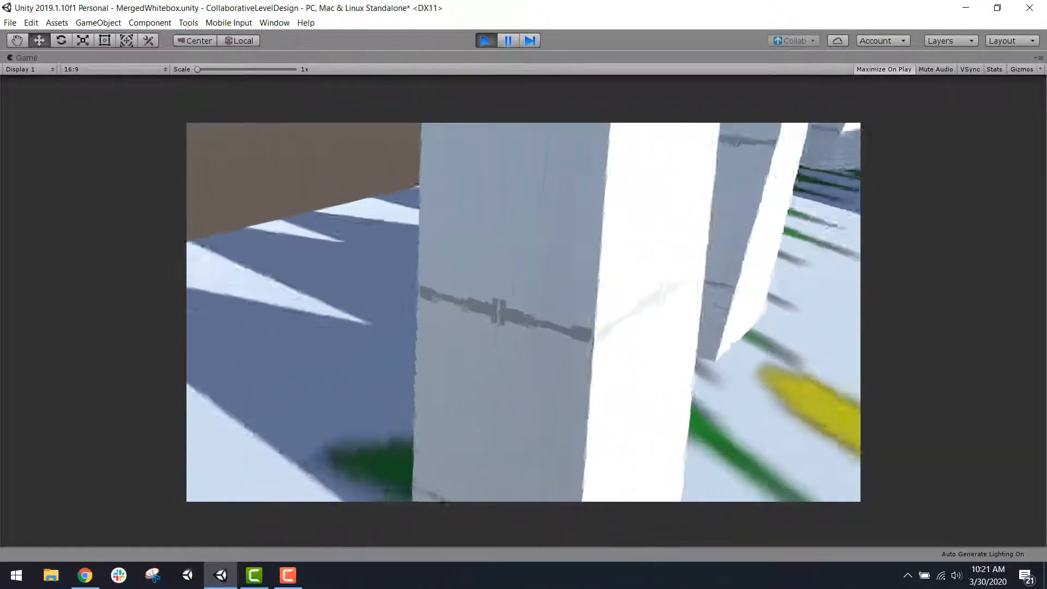
key(space)
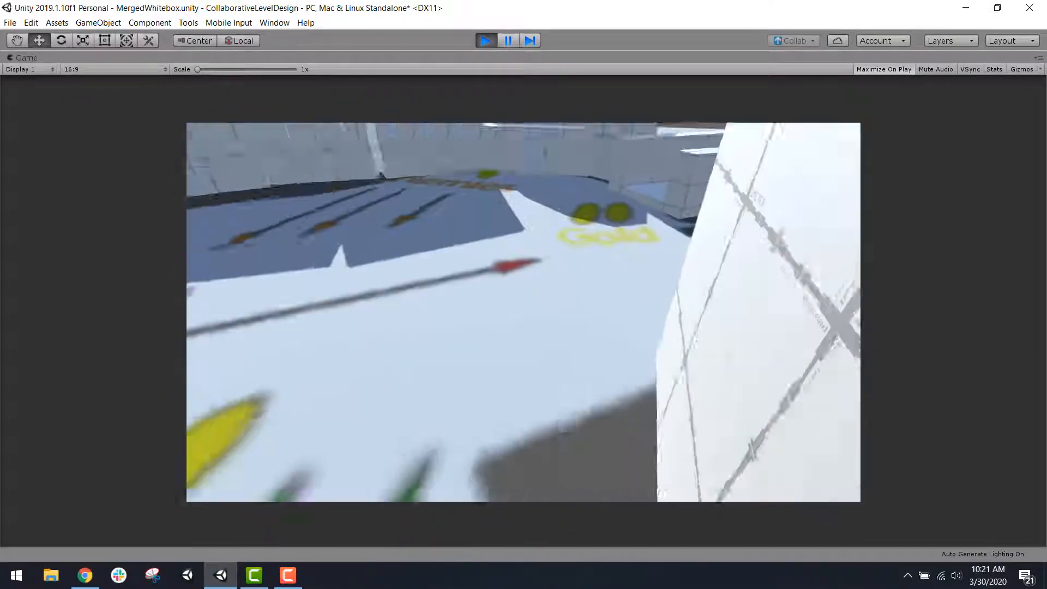
key(Escape)
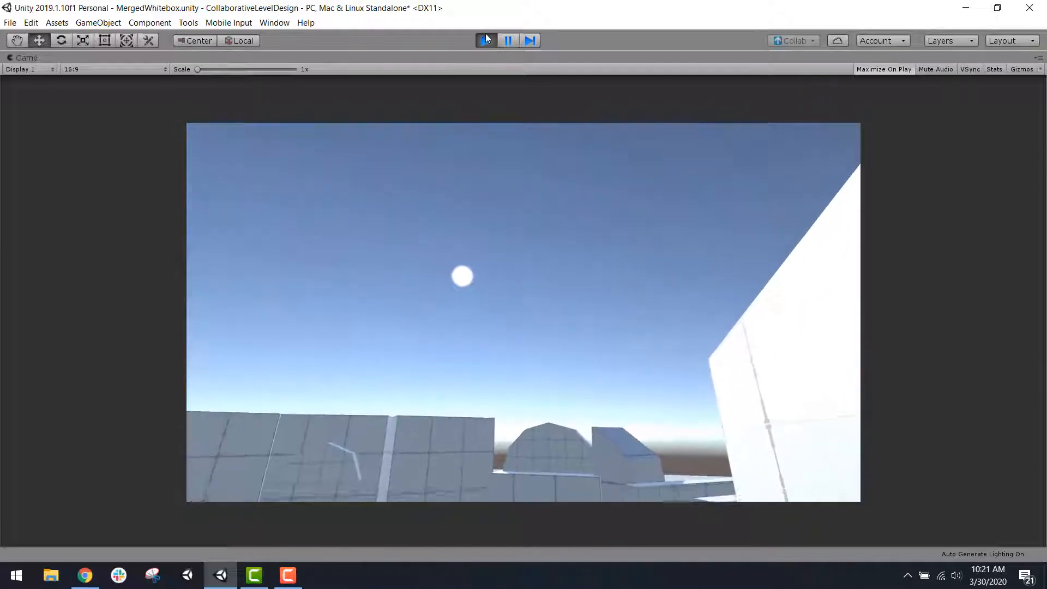
click(486, 35)
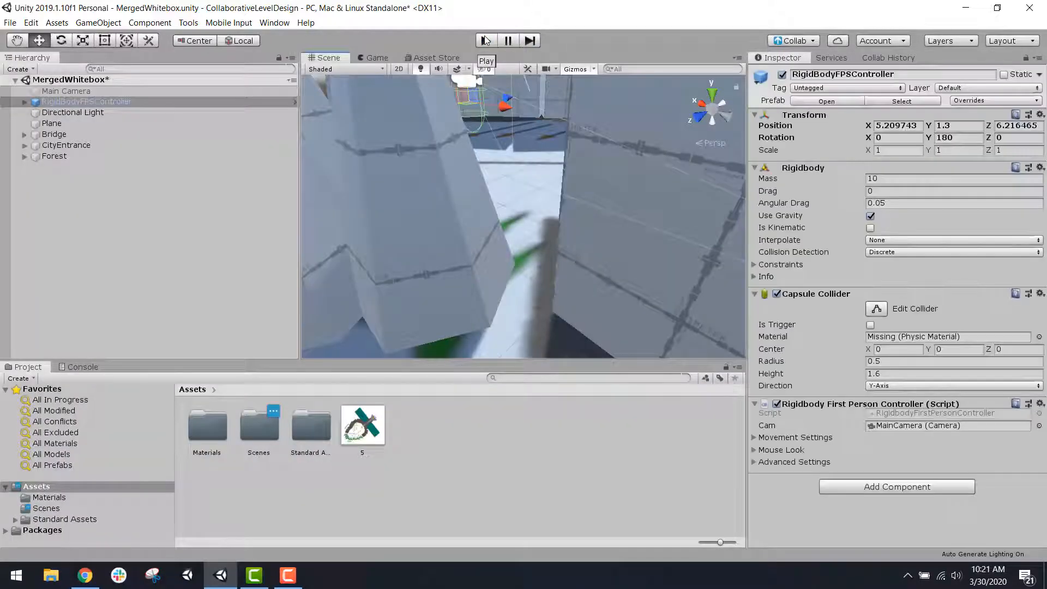
Step: Select Cone and Cone (1) at the end of the Forest row and move them together toward the neighbouring wall block
scroll(515, 256, down, 5)
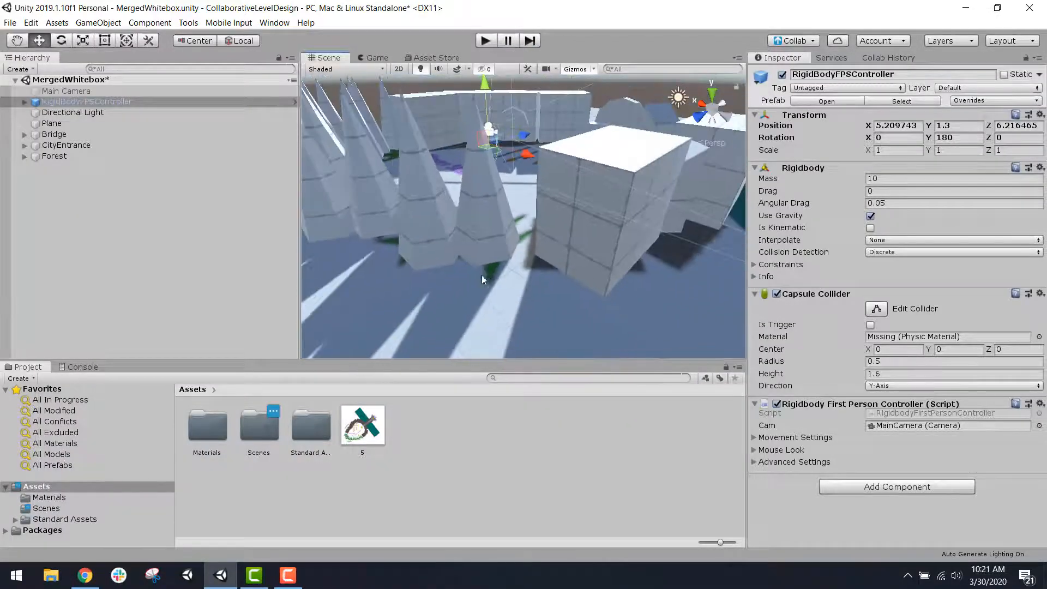
scroll(490, 244, down, 5)
middle_drag(490, 244, 597, 259)
scroll(551, 282, up, 6)
click(505, 301)
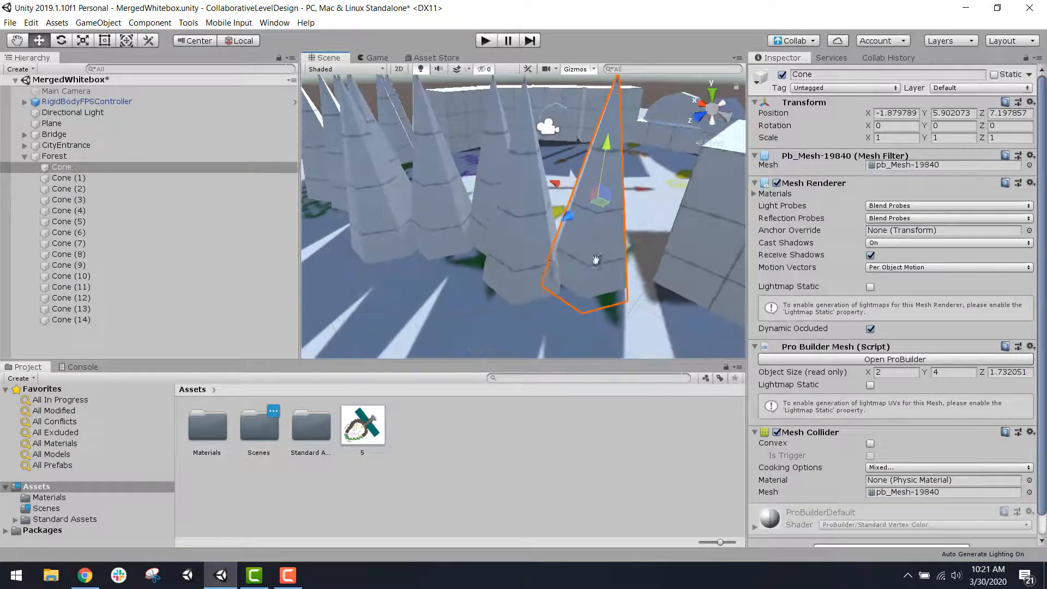
click(519, 263)
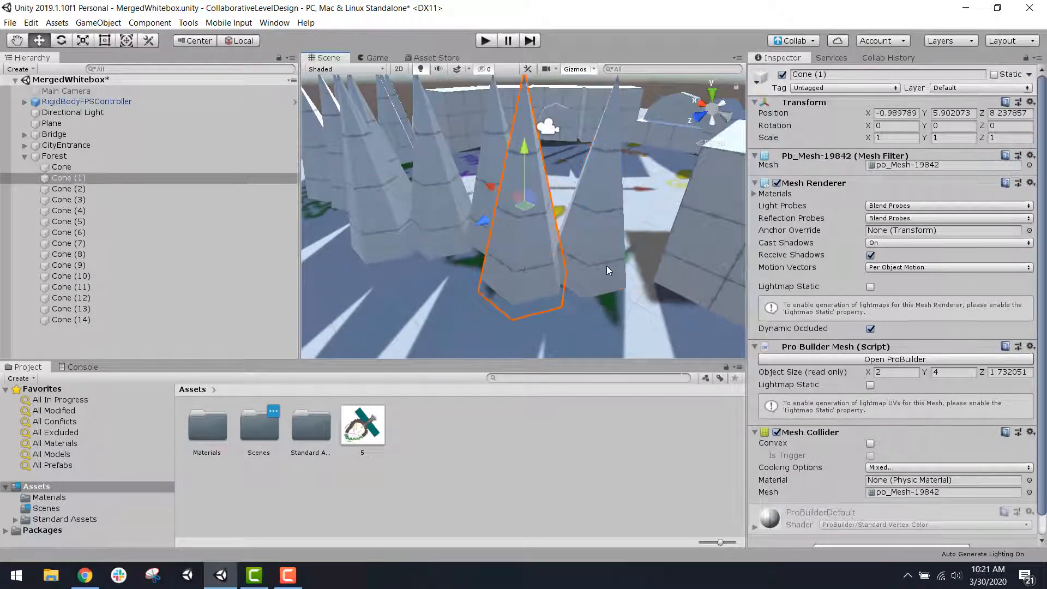
shift+click(607, 266)
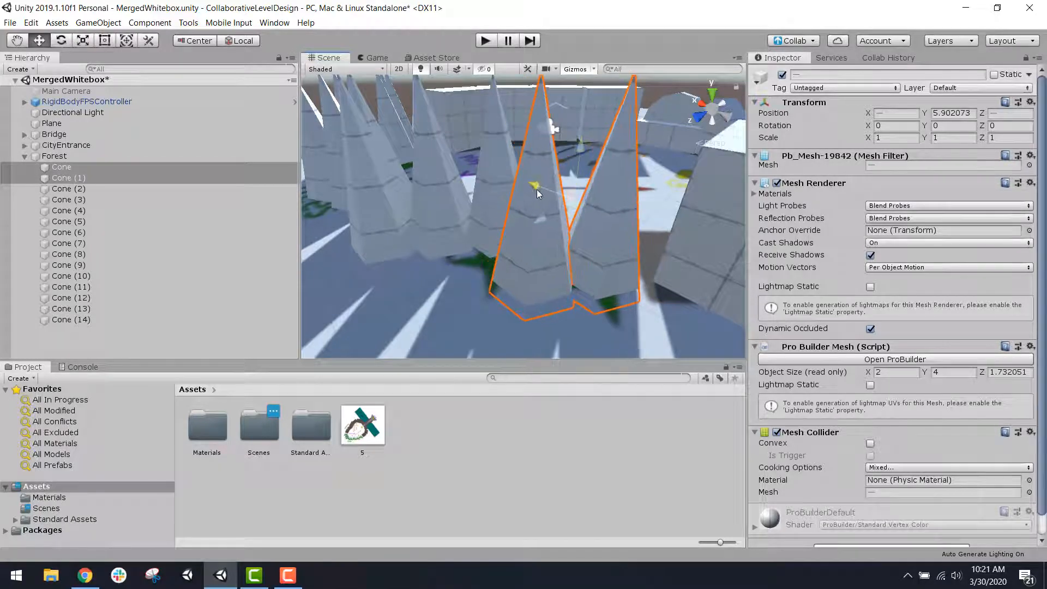
drag(536, 189, 547, 220)
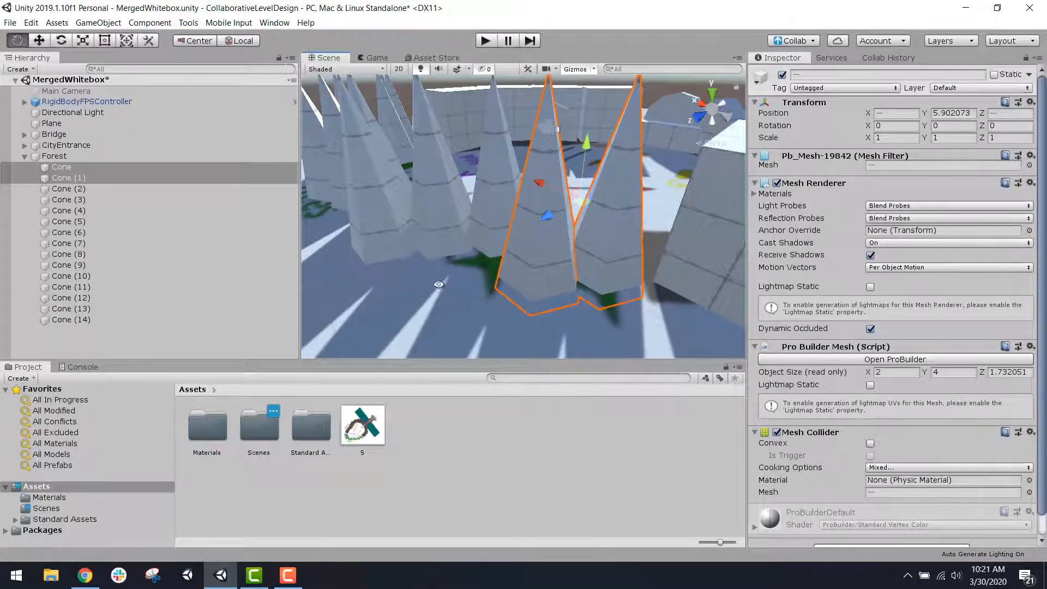
Step: Rotate the CityEntrance block Cube (6) beside the end cones to about -78.8 degrees around Y
alt+drag(439, 284, 532, 305)
click(486, 240)
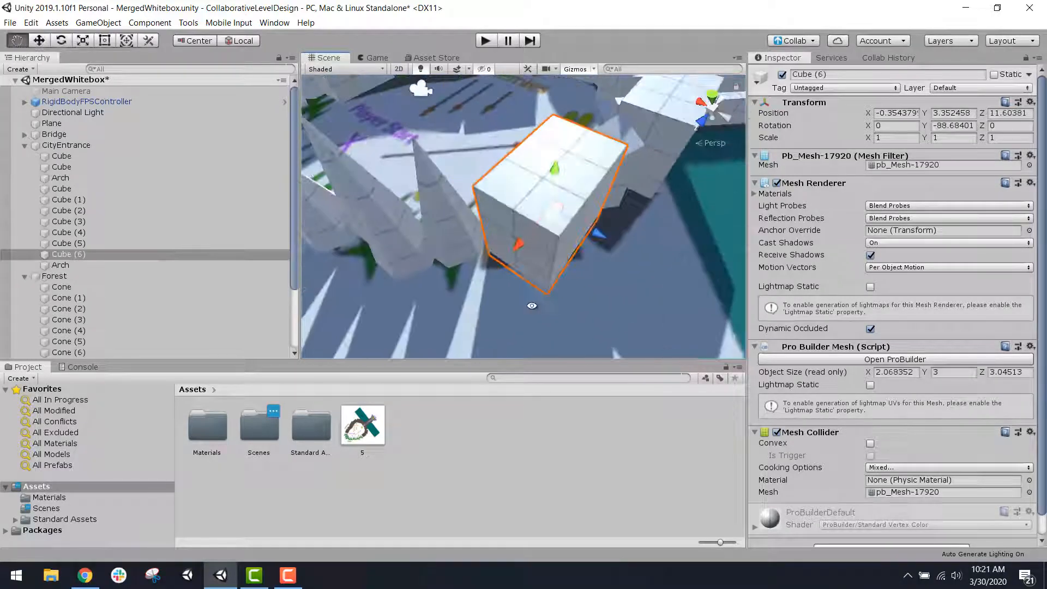
click(66, 42)
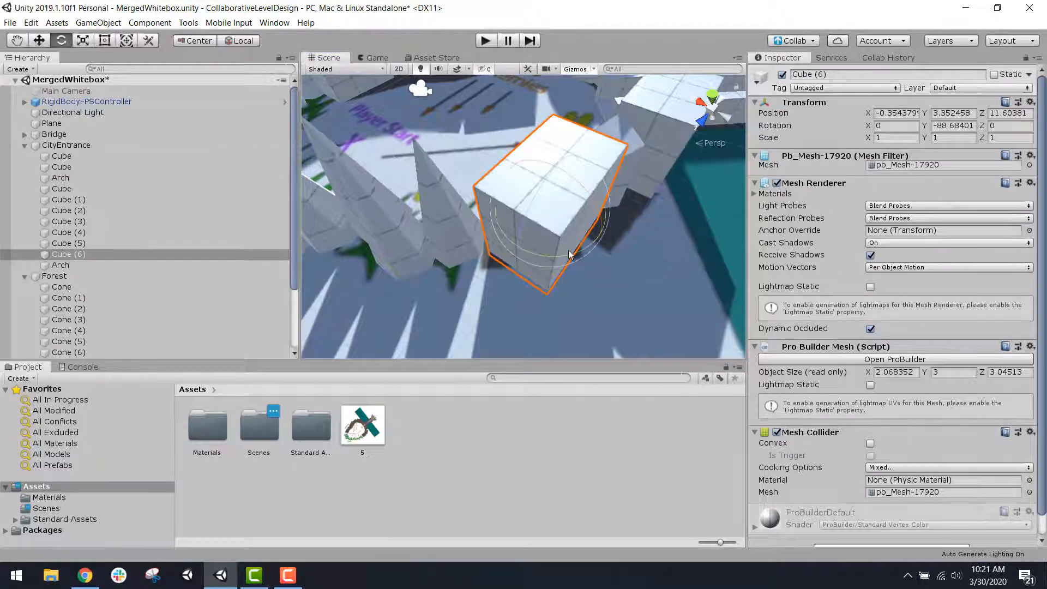
drag(569, 254, 548, 253)
alt+drag(434, 266, 435, 202)
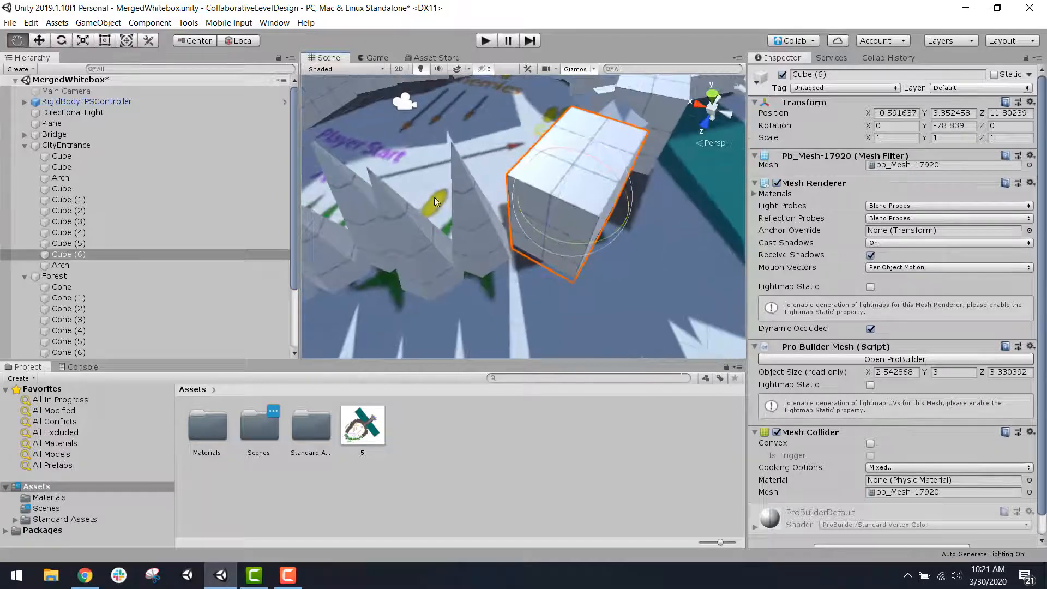
Step: Move the CityEntrance block Cube (6) toward the end cones, to X -0.36 and Z 11.76
click(41, 40)
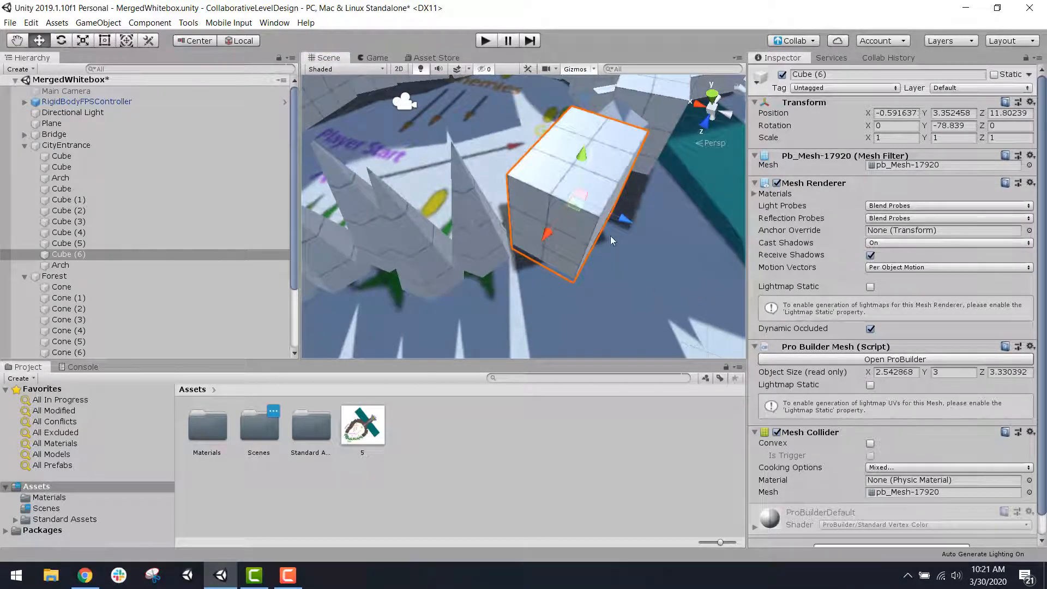
drag(618, 232, 341, 328)
middle_drag(666, 103, 624, 219)
scroll(620, 228, up, 5)
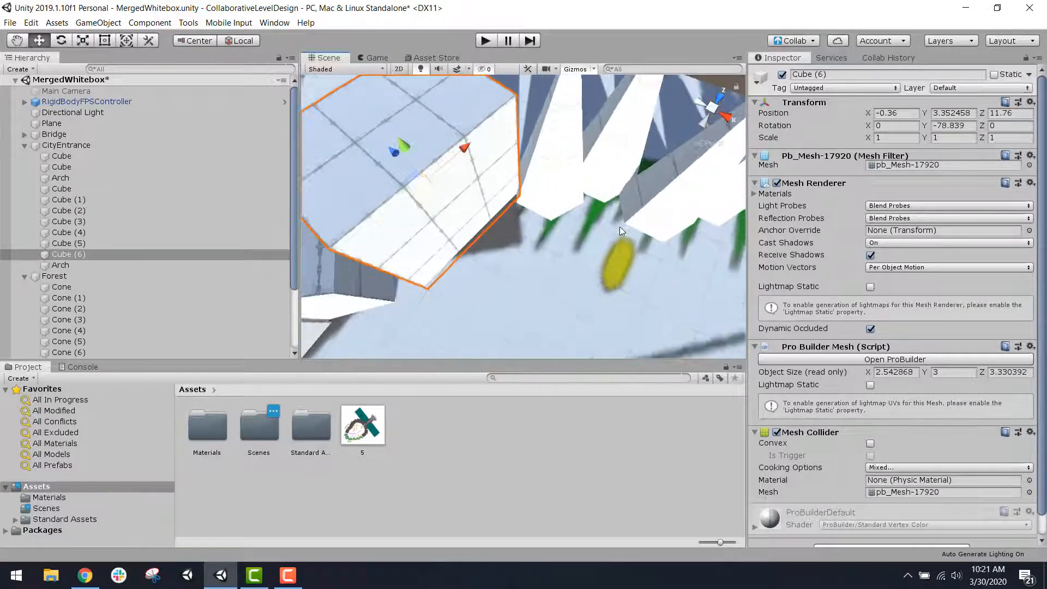
alt+drag(620, 227, 529, 194)
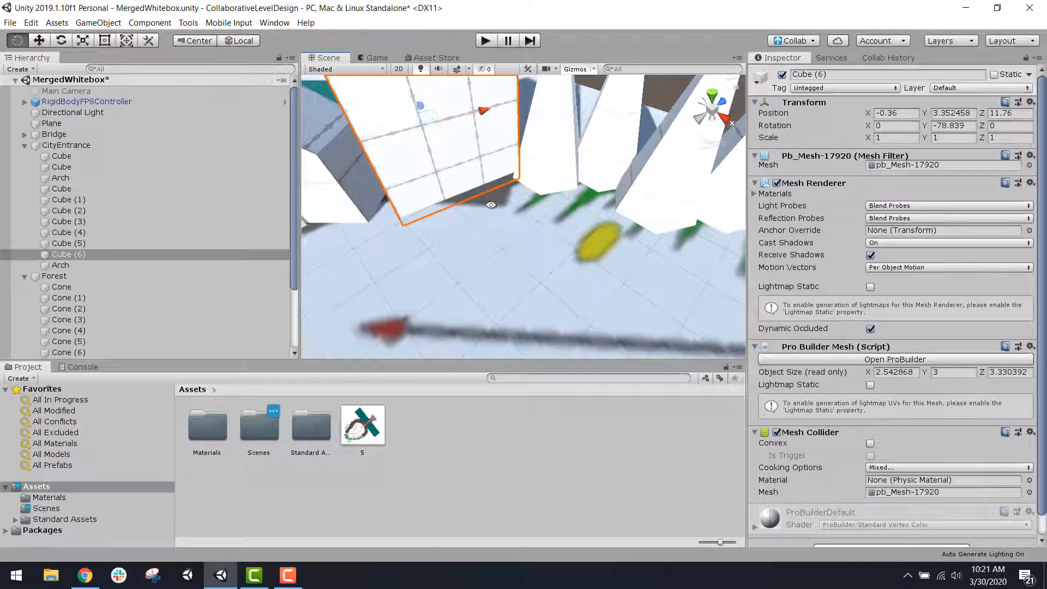
alt+drag(537, 192, 592, 227)
Step: Examine the perimeter walls and the bridge entrance for gaps, selecting the CityEntrance block Cube (4) beside the bridge
scroll(589, 231, down, 8)
alt+drag(593, 301, 603, 241)
alt+middle_drag(619, 232, 475, 235)
alt+drag(479, 240, 663, 274)
alt+middle_drag(685, 249, 610, 243)
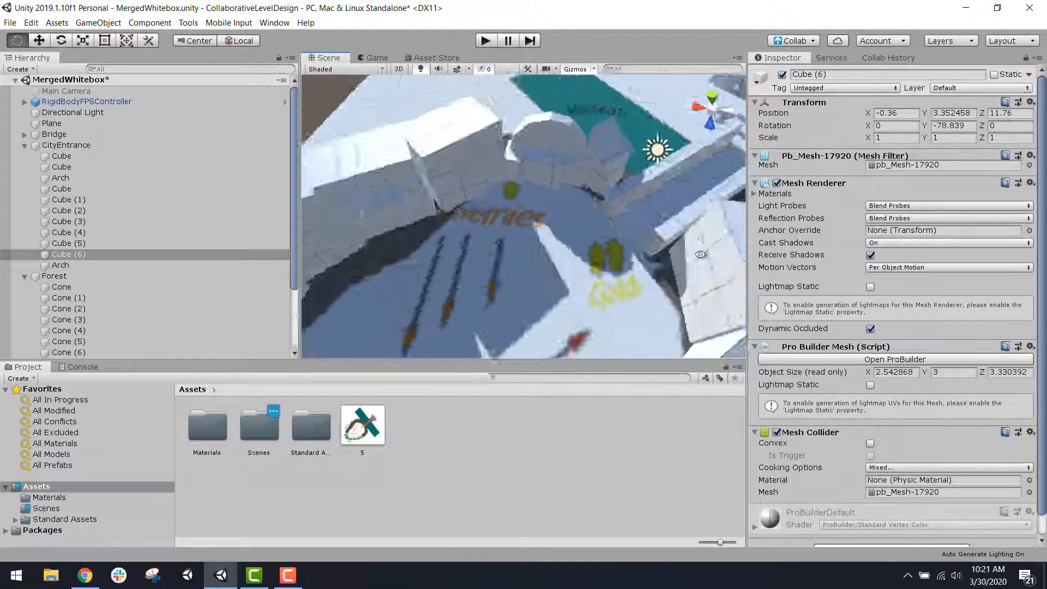
alt+drag(610, 243, 648, 231)
scroll(648, 230, up, 3)
alt+middle_drag(659, 224, 584, 258)
alt+drag(584, 258, 629, 234)
alt+middle_drag(629, 234, 587, 259)
alt+drag(586, 259, 606, 233)
click(707, 204)
scroll(604, 237, up, 4)
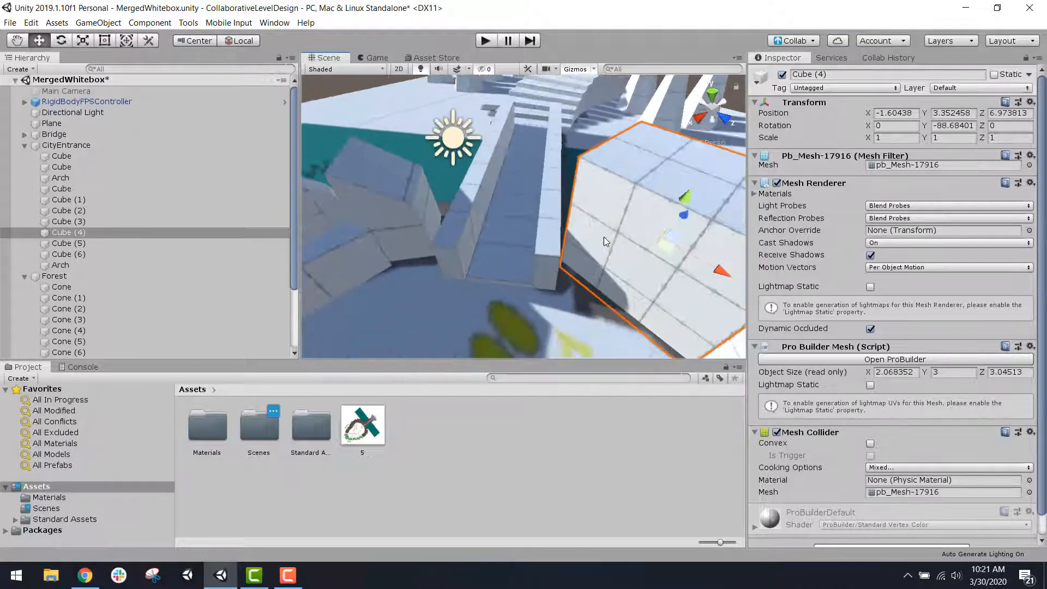
Step: Move the CityEntrance Cube between the arch and the bridge toward the bridge railing, to X 2.38 and Z 5.25
middle_drag(646, 251, 565, 216)
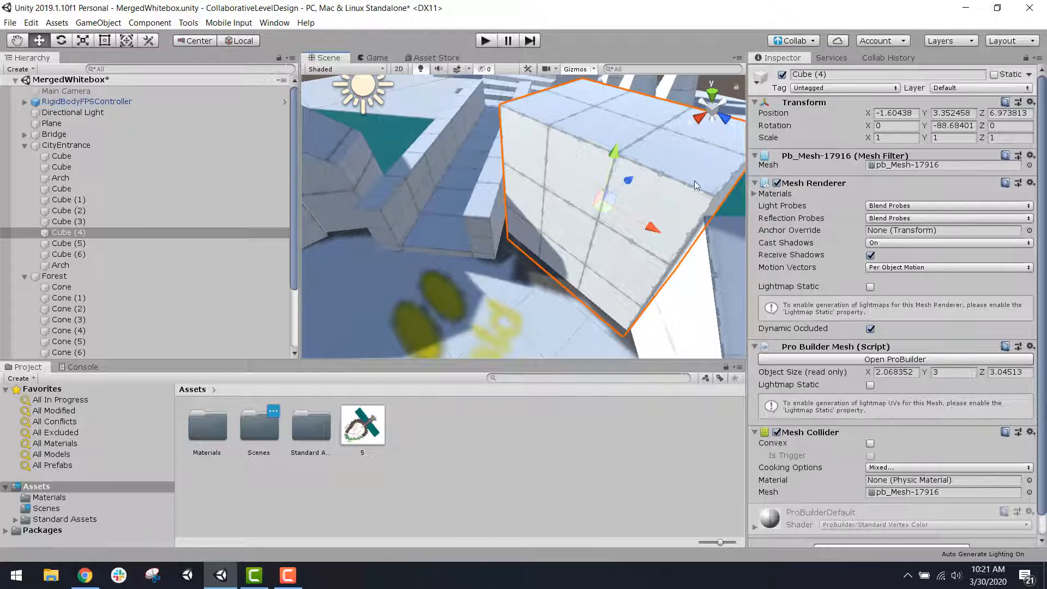
drag(630, 171, 534, 224)
click(519, 190)
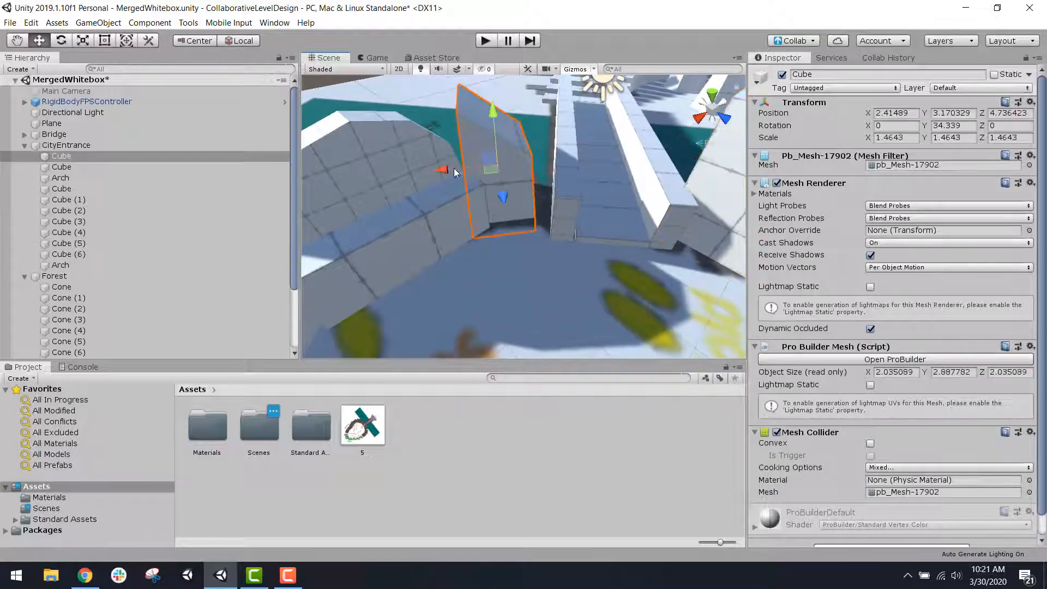
drag(533, 200, 531, 205)
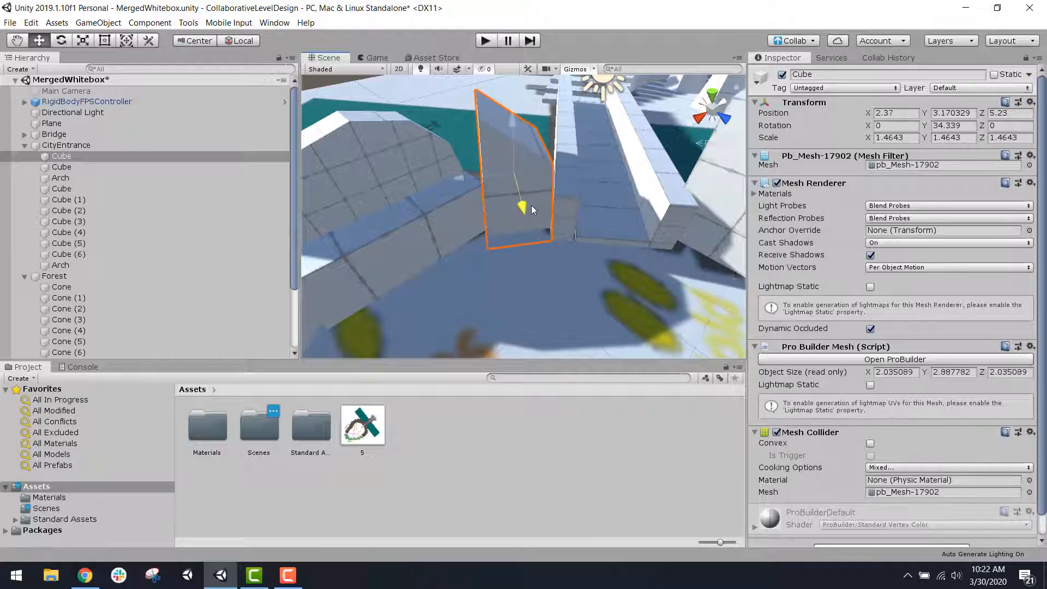
Step: Check the whole perimeter for remaining gaps and save the MergedWhitebox scene
alt+drag(609, 236, 551, 215)
scroll(552, 215, down, 8)
alt+drag(632, 204, 469, 247)
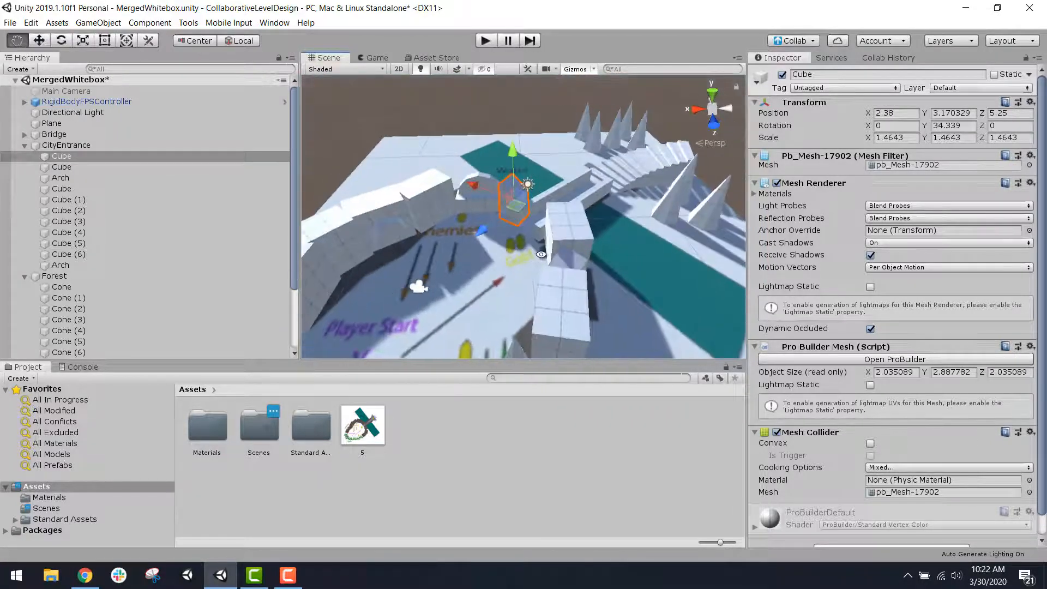
middle_drag(524, 224, 710, 214)
alt+drag(711, 213, 581, 228)
middle_drag(625, 221, 545, 191)
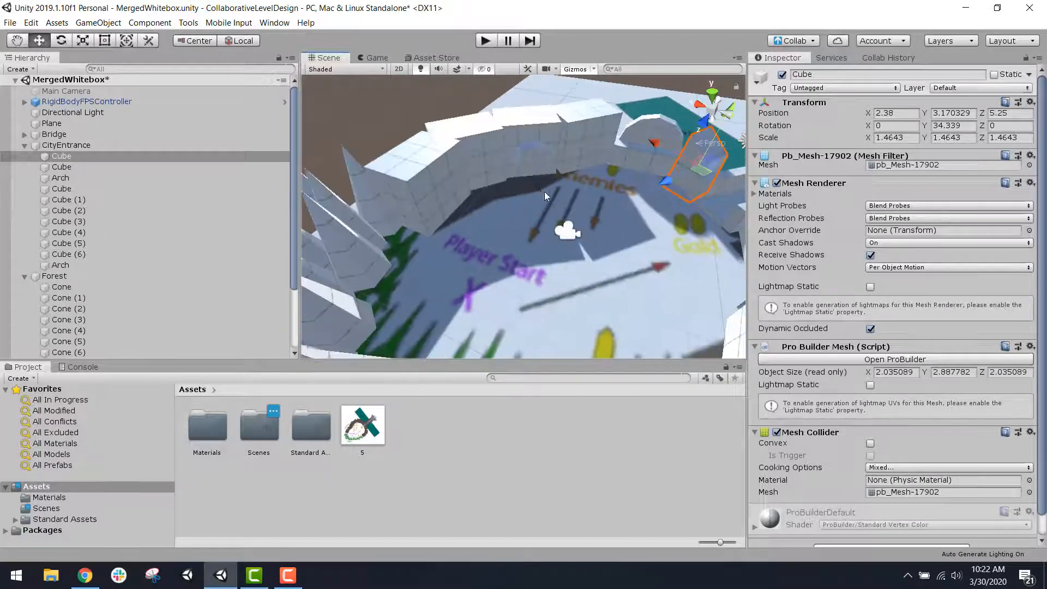
scroll(544, 191, down, 5)
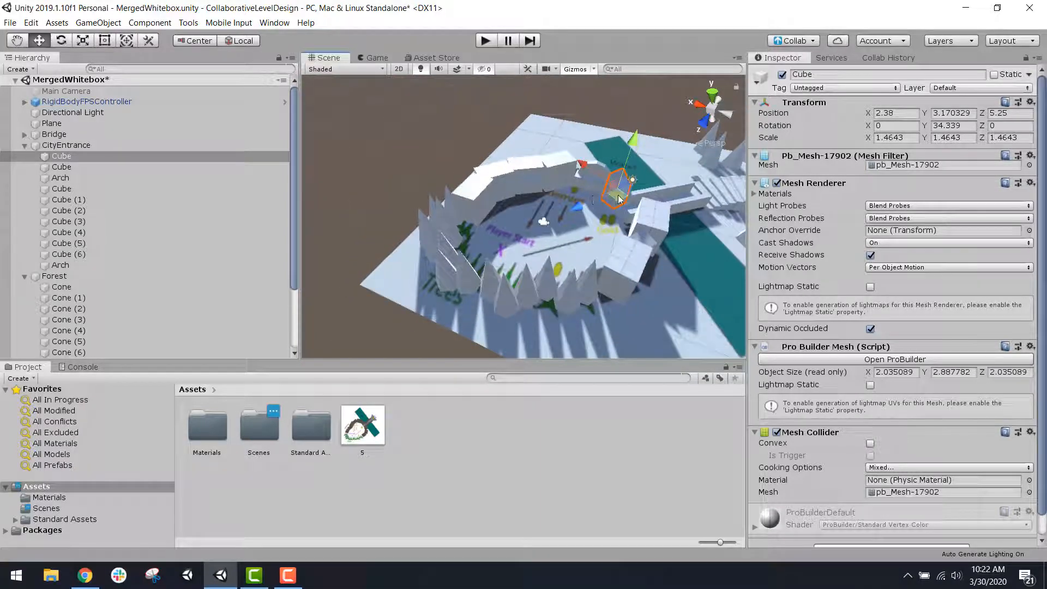
key(ctrl+s)
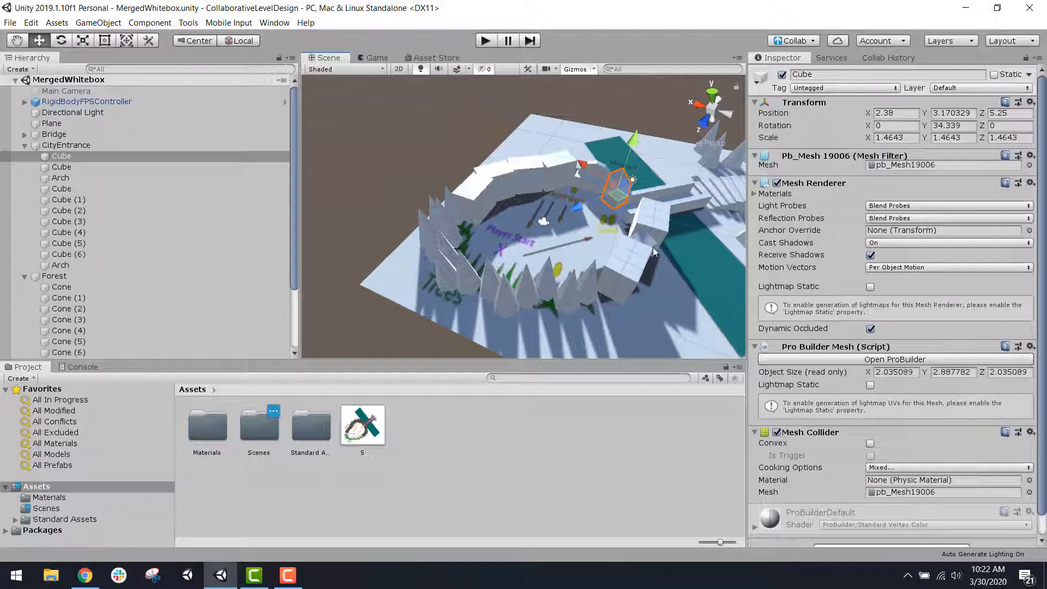
Step: Publish the MergedWhitebox.unity change to Collab with the description "merged all whiteboxes into one MergedWhitebox scene, adjusted seams between sections"
click(802, 43)
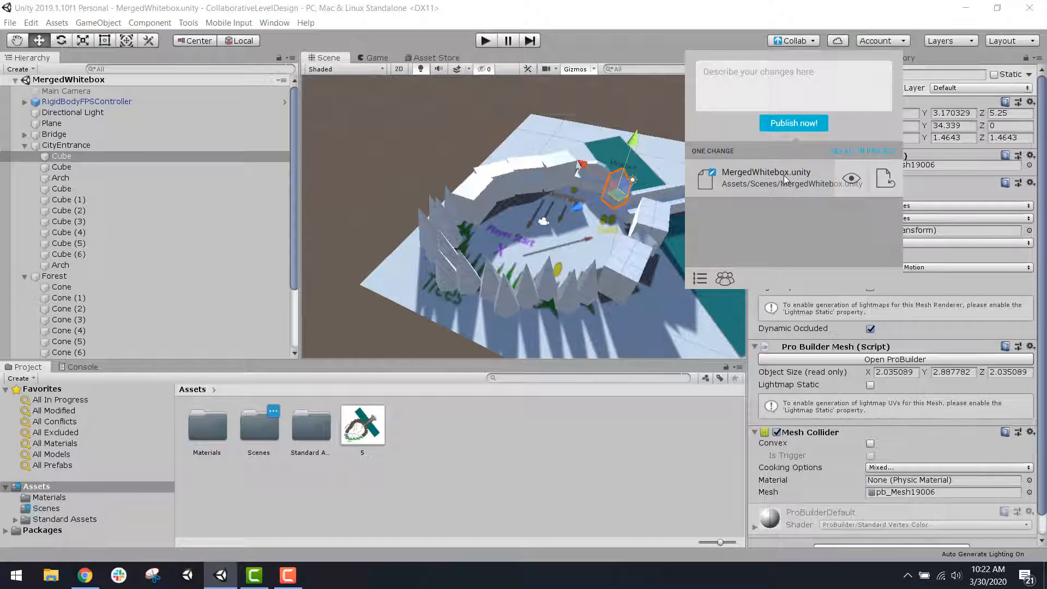
click(772, 83)
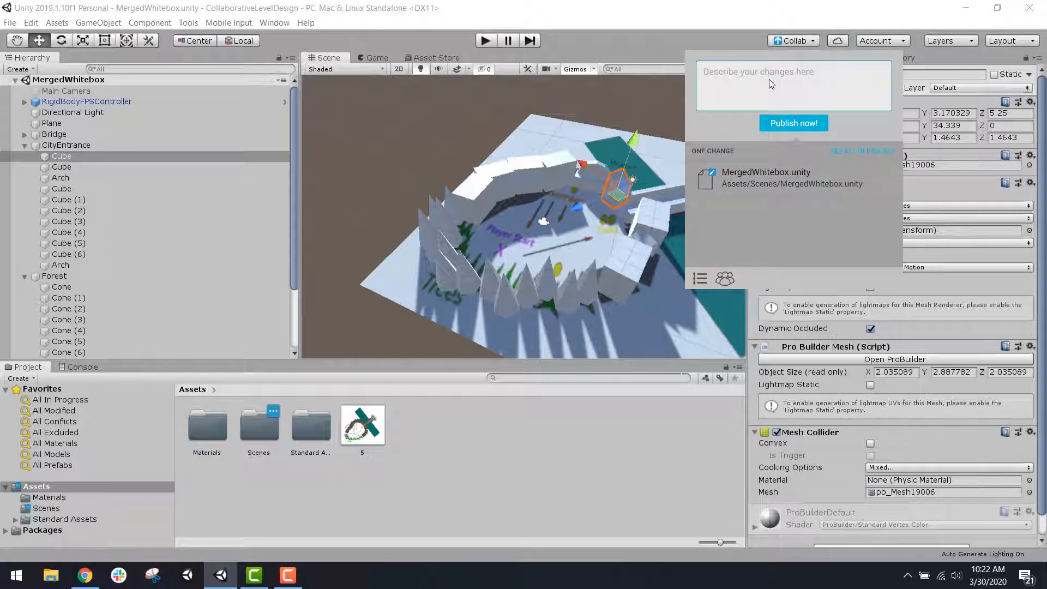
text(merged all whiteboxes into one MergedWhitebox s)
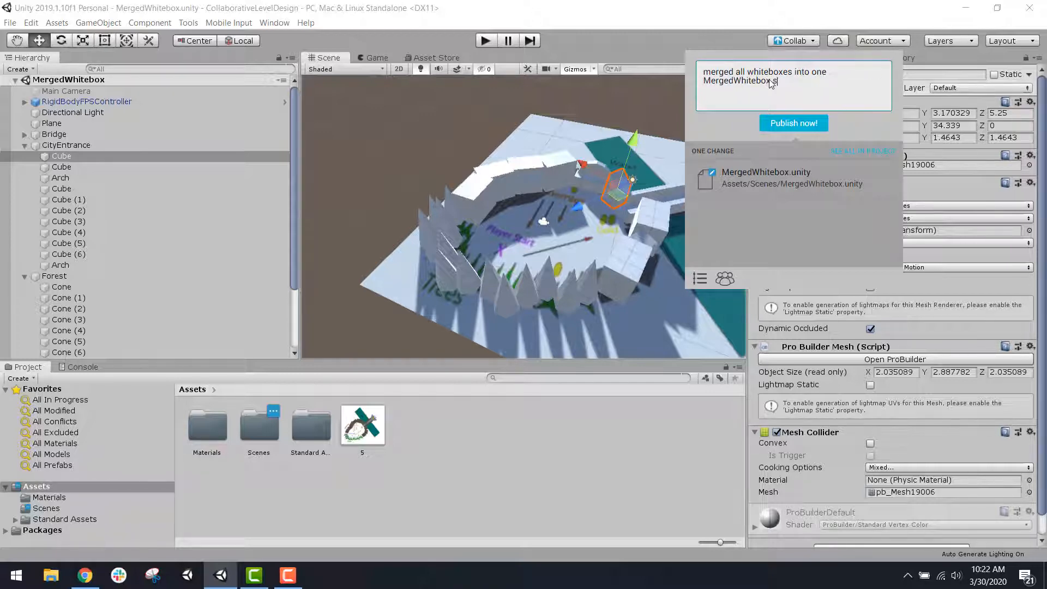
text(cene, adjusted seams between)
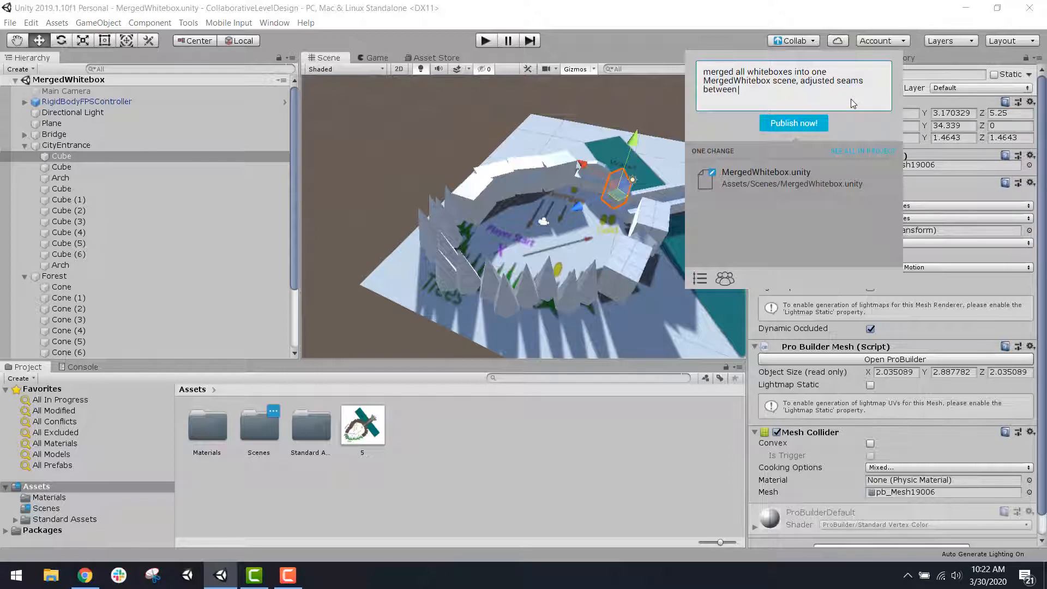
text( sections)
click(795, 125)
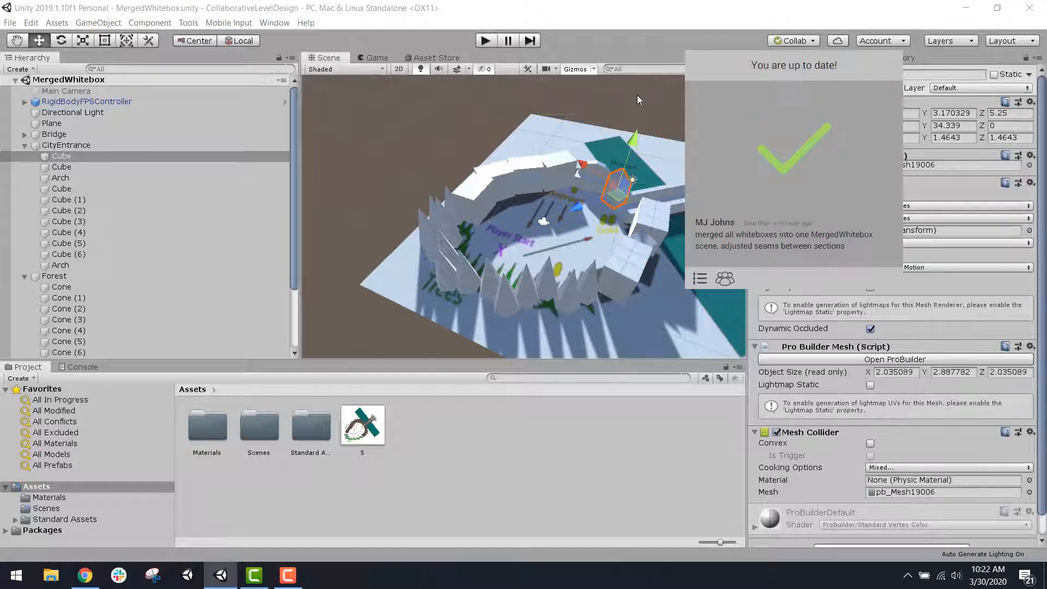
click(805, 39)
middle_drag(657, 140, 555, 194)
scroll(555, 194, up, 3)
right_drag(554, 194, 525, 214)
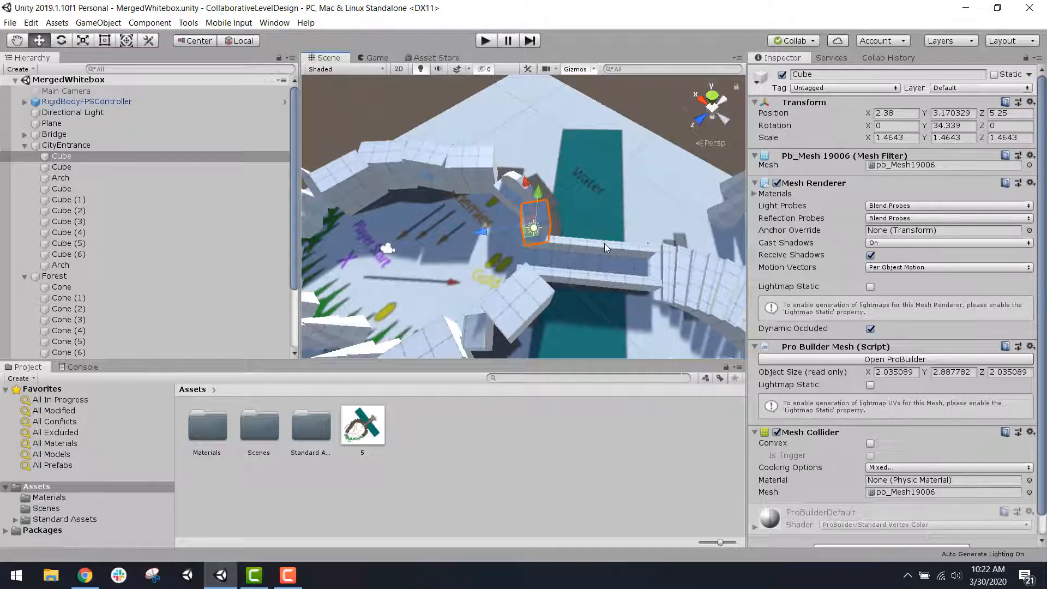
scroll(594, 274, down, 5)
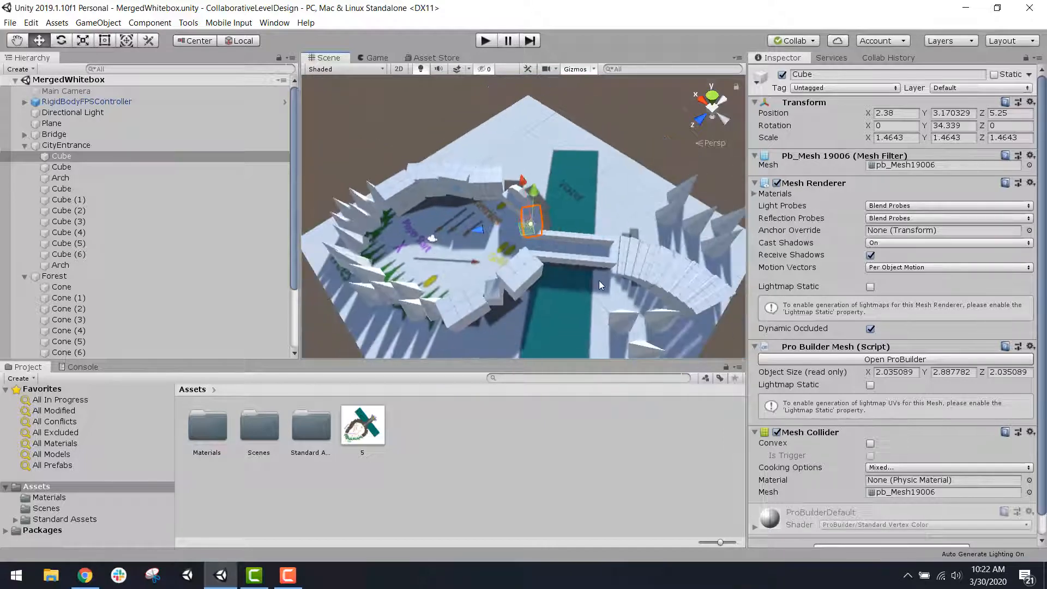
scroll(607, 292, up, 2)
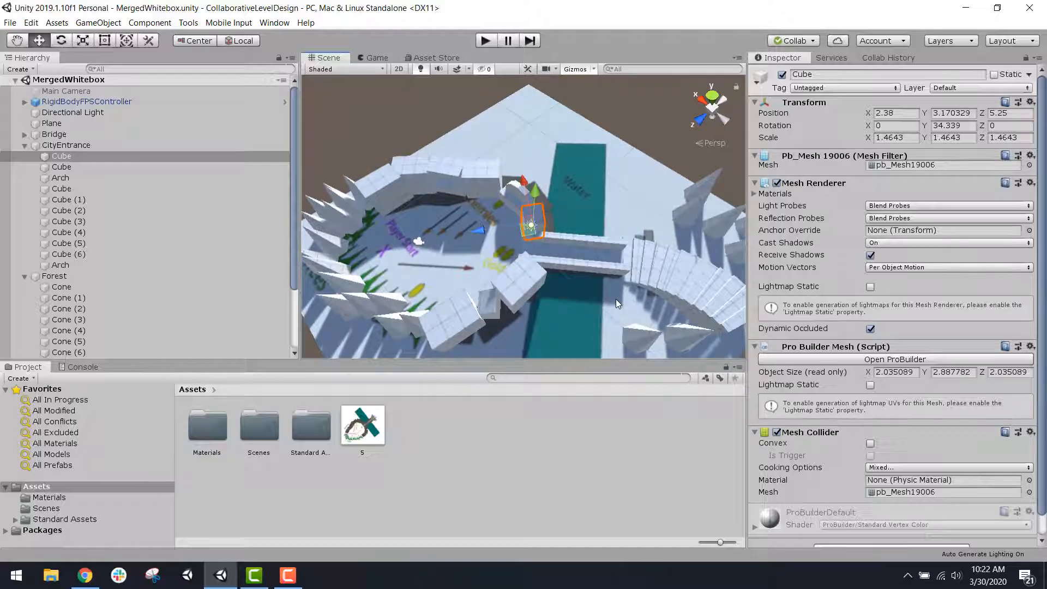